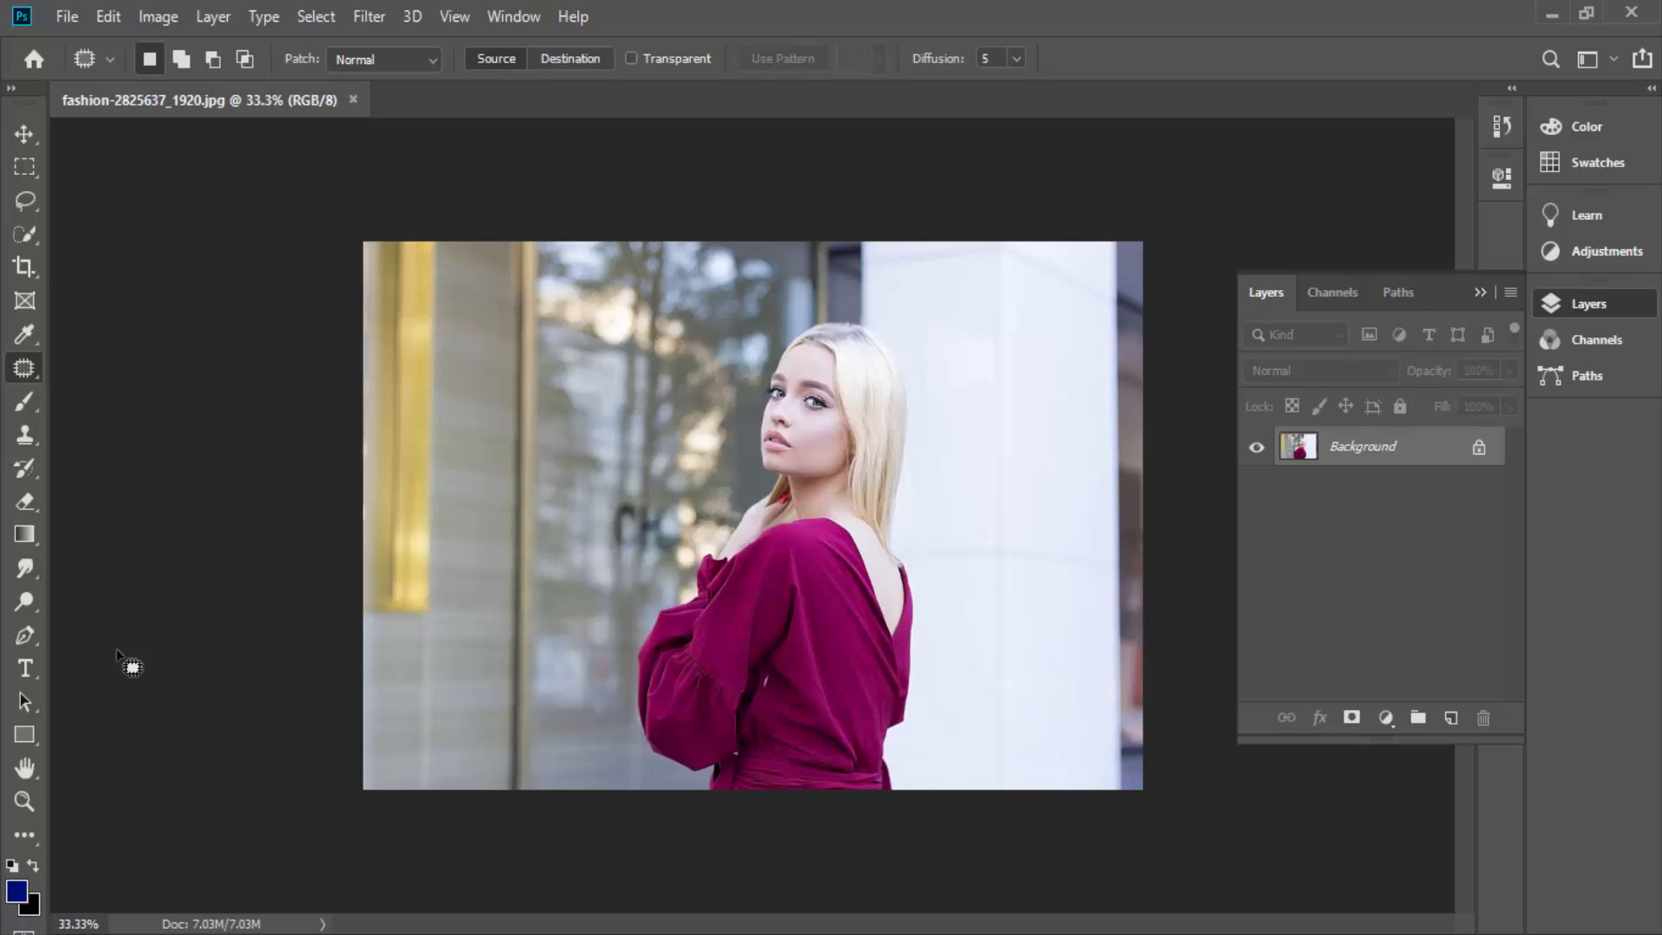
{"action": "left_click", "coordinate": [213, 18]}
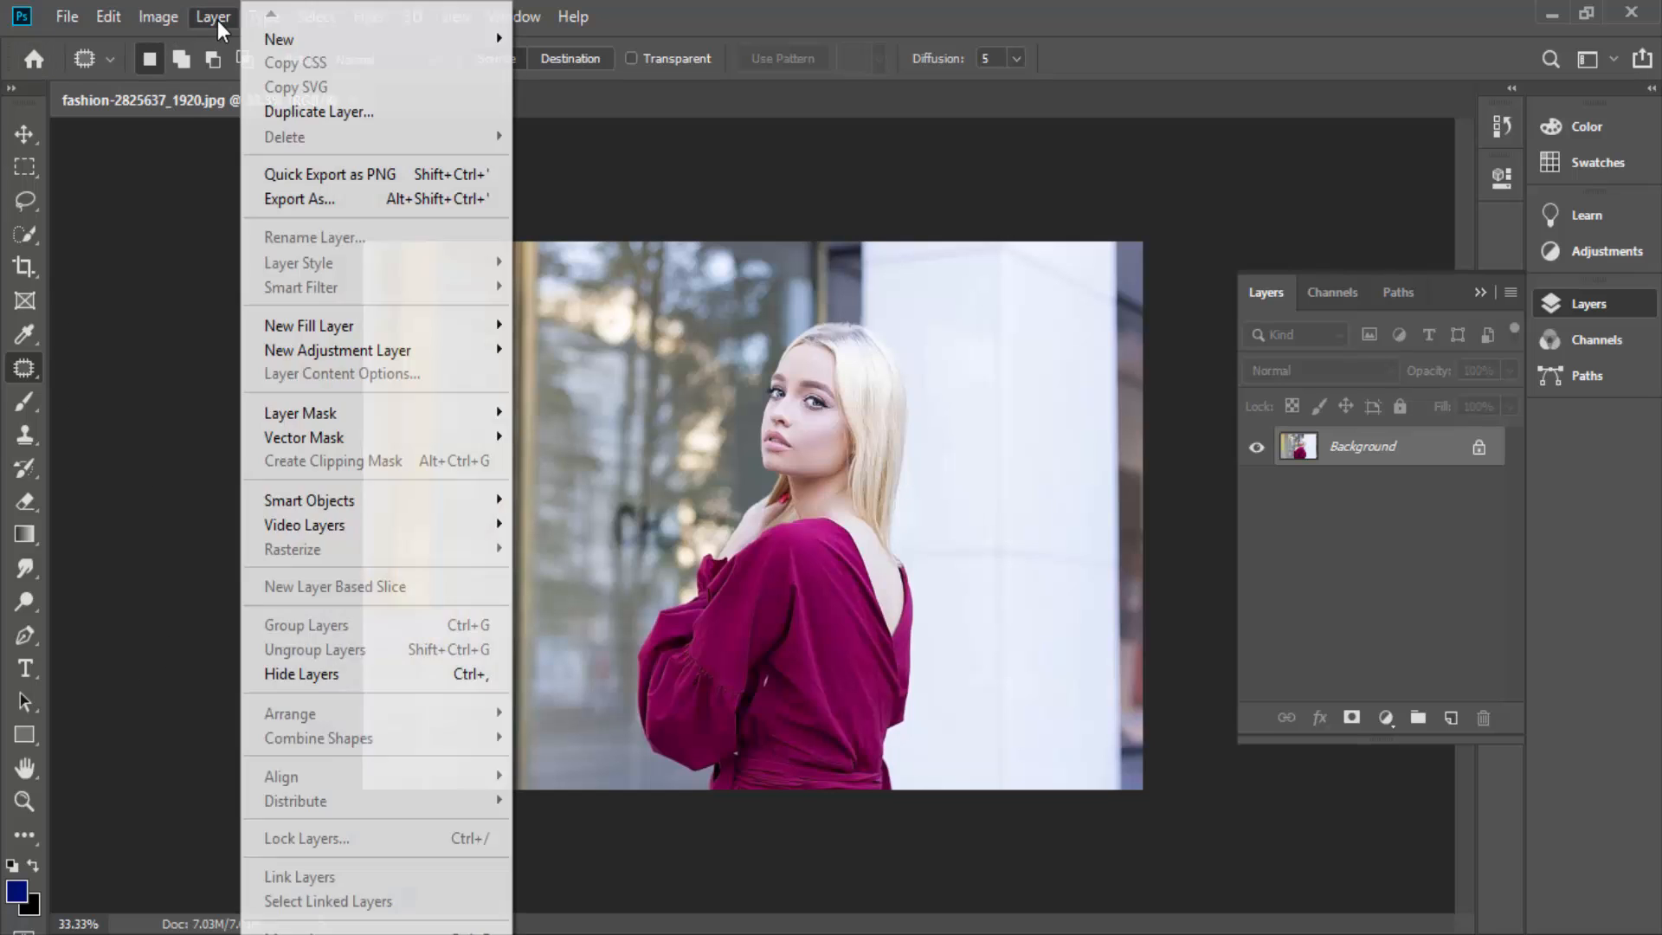
{"action": "left_click", "coordinate": [720, 38]}
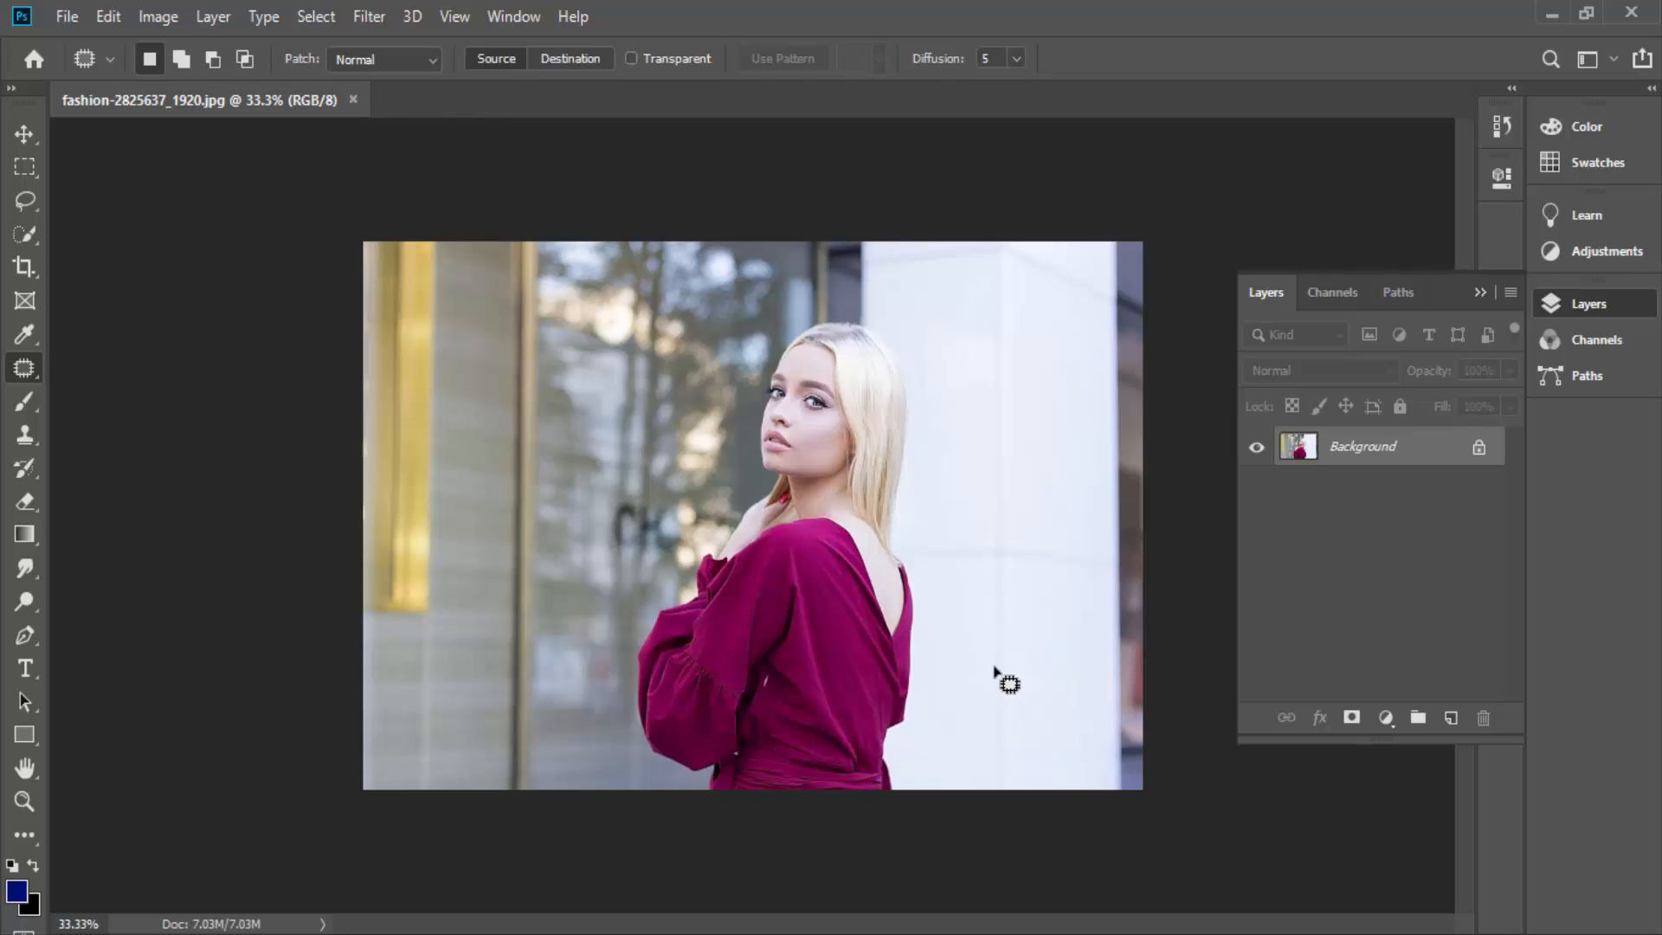
{"action": "left_click", "coordinate": [367, 18]}
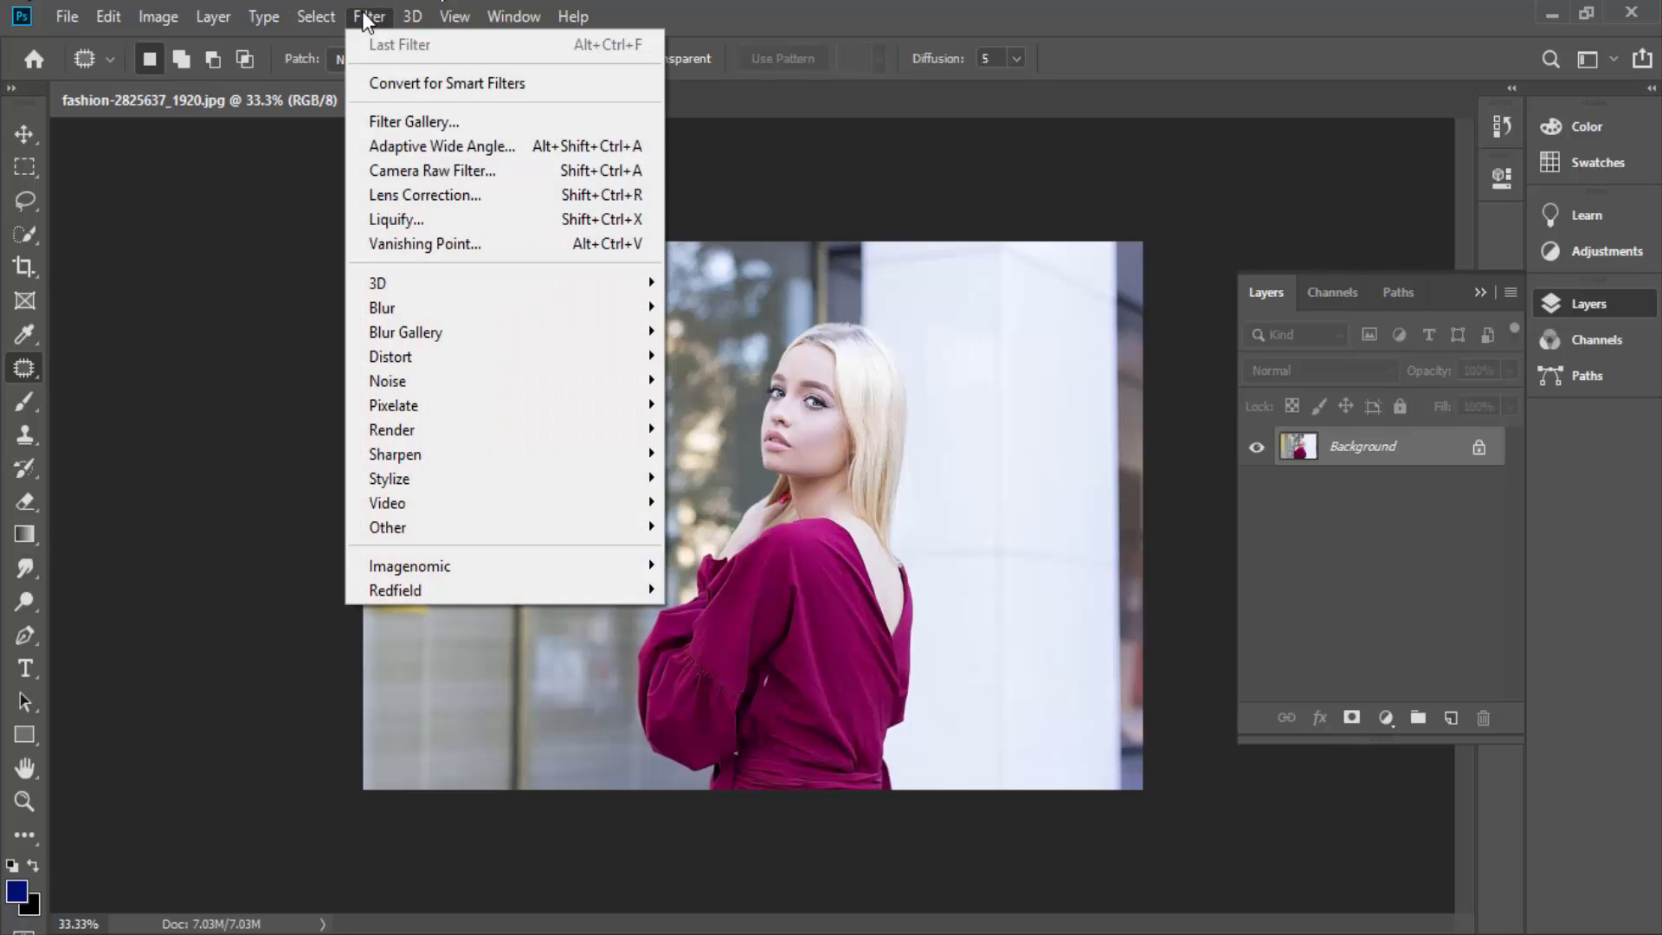
{"action": "left_click", "coordinate": [947, 2]}
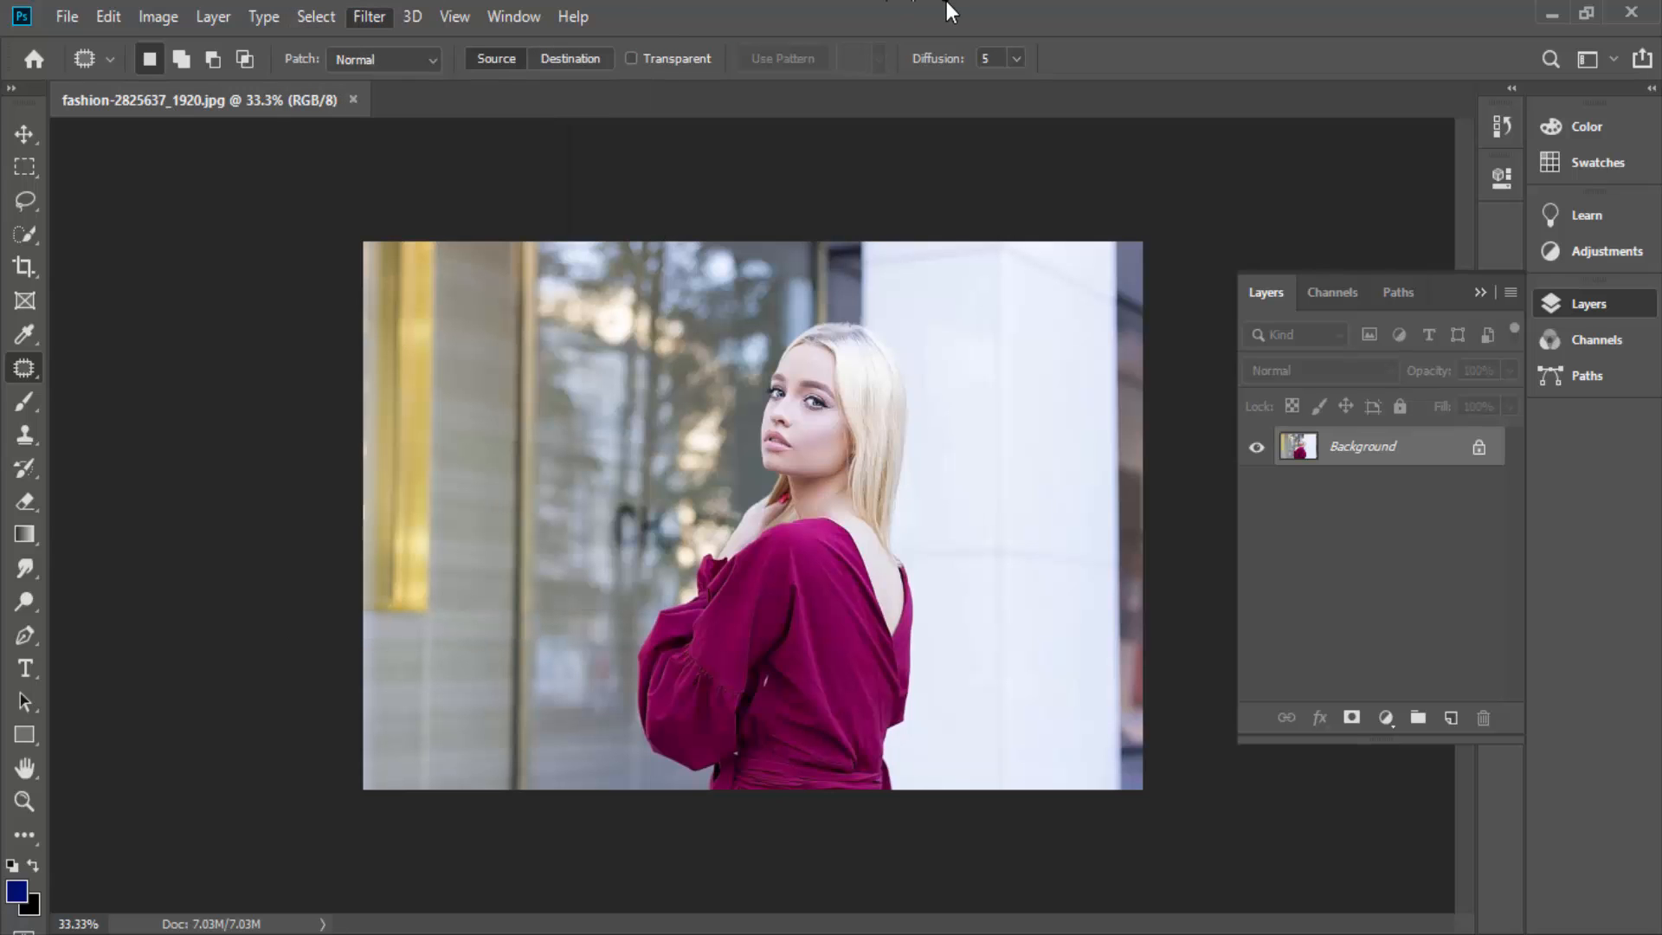
- Duplicate the Background layer
{"action": "scroll", "coordinate": [883, 425], "scroll_direction": "up", "scroll_amount": 4}
{"action": "scroll", "coordinate": [880, 424], "scroll_direction": "down", "scroll_amount": 2}
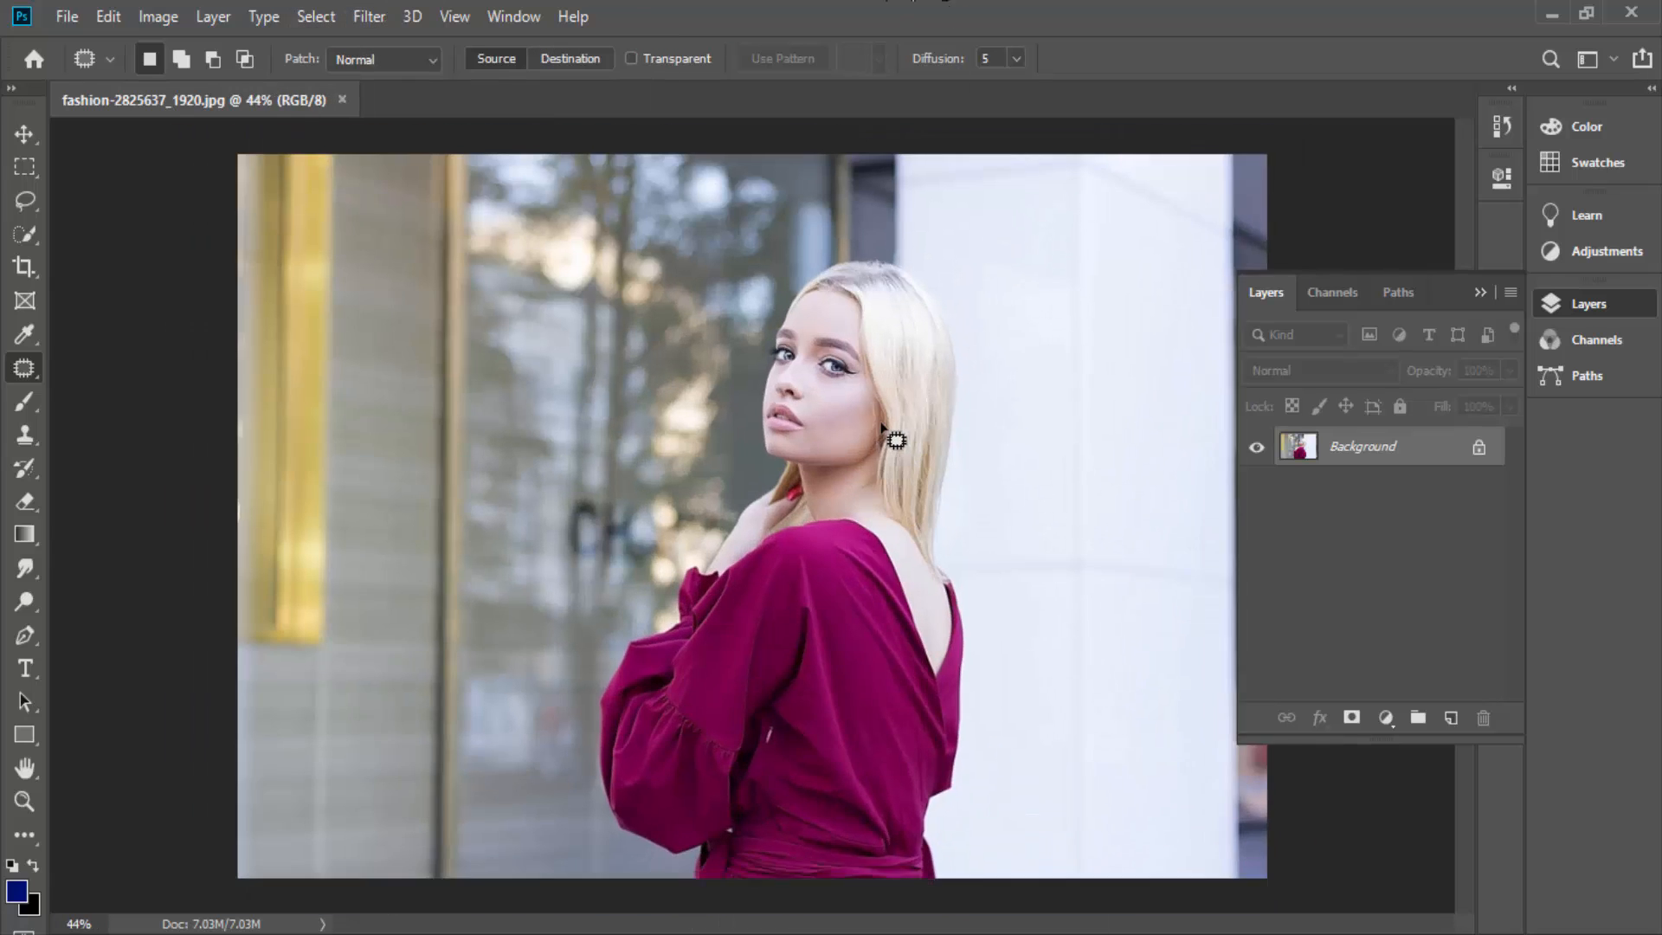
{"action": "scroll", "coordinate": [850, 434], "scroll_direction": "up", "scroll_amount": 5}
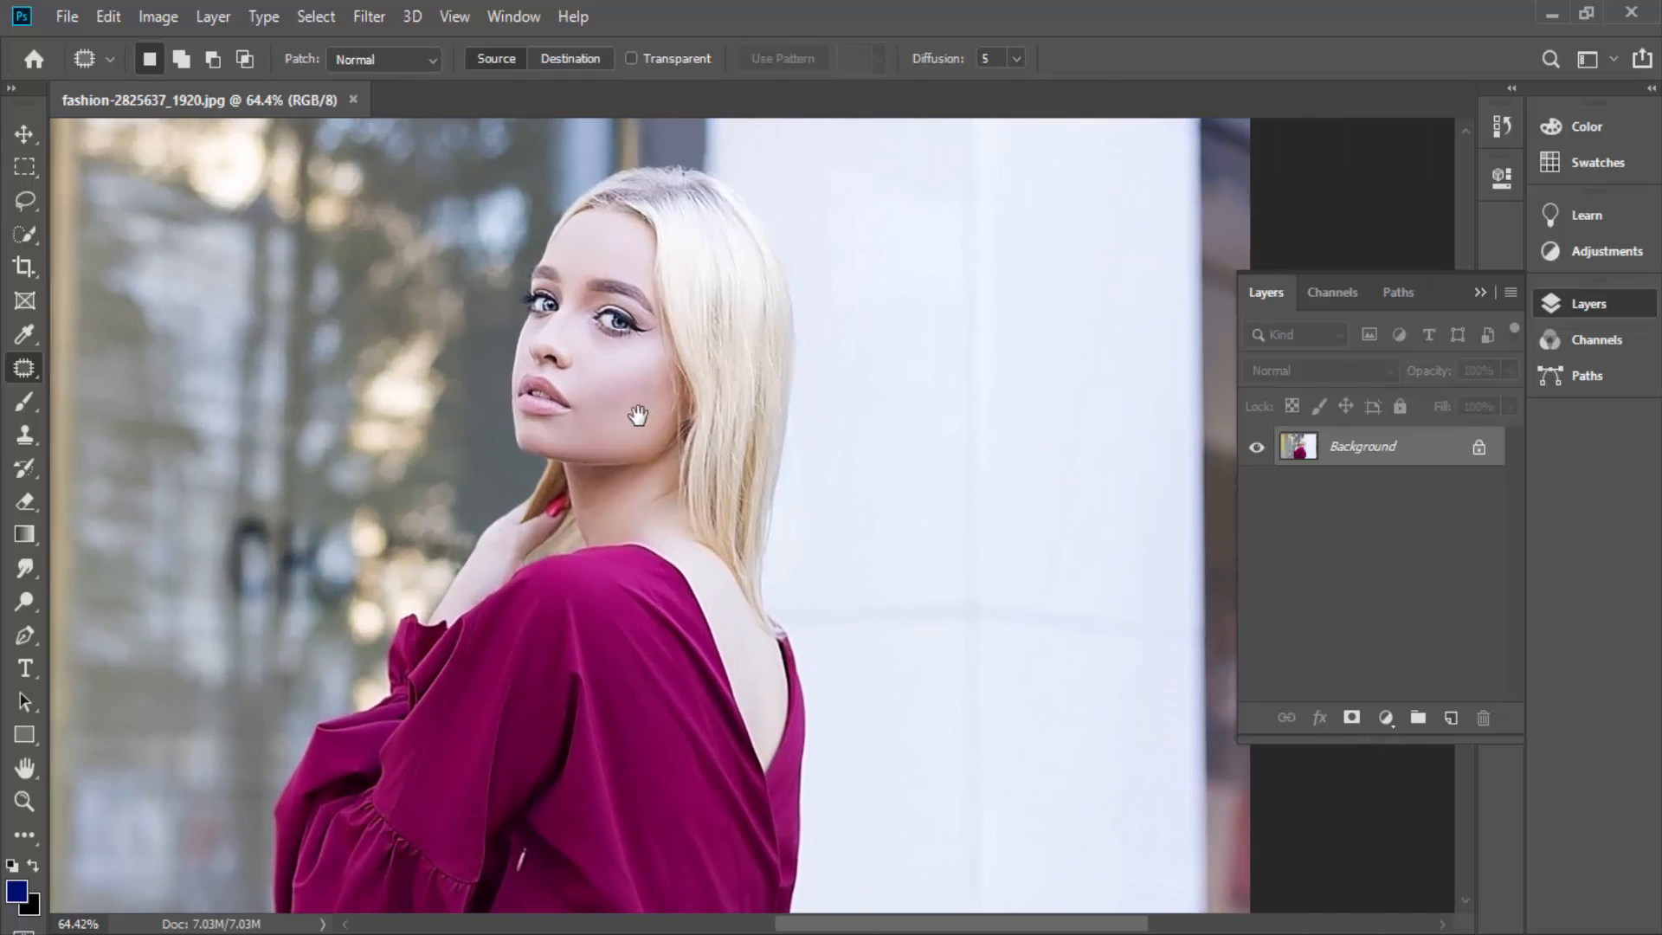
{"action": "scroll", "coordinate": [656, 430], "scroll_direction": "down", "scroll_amount": 2}
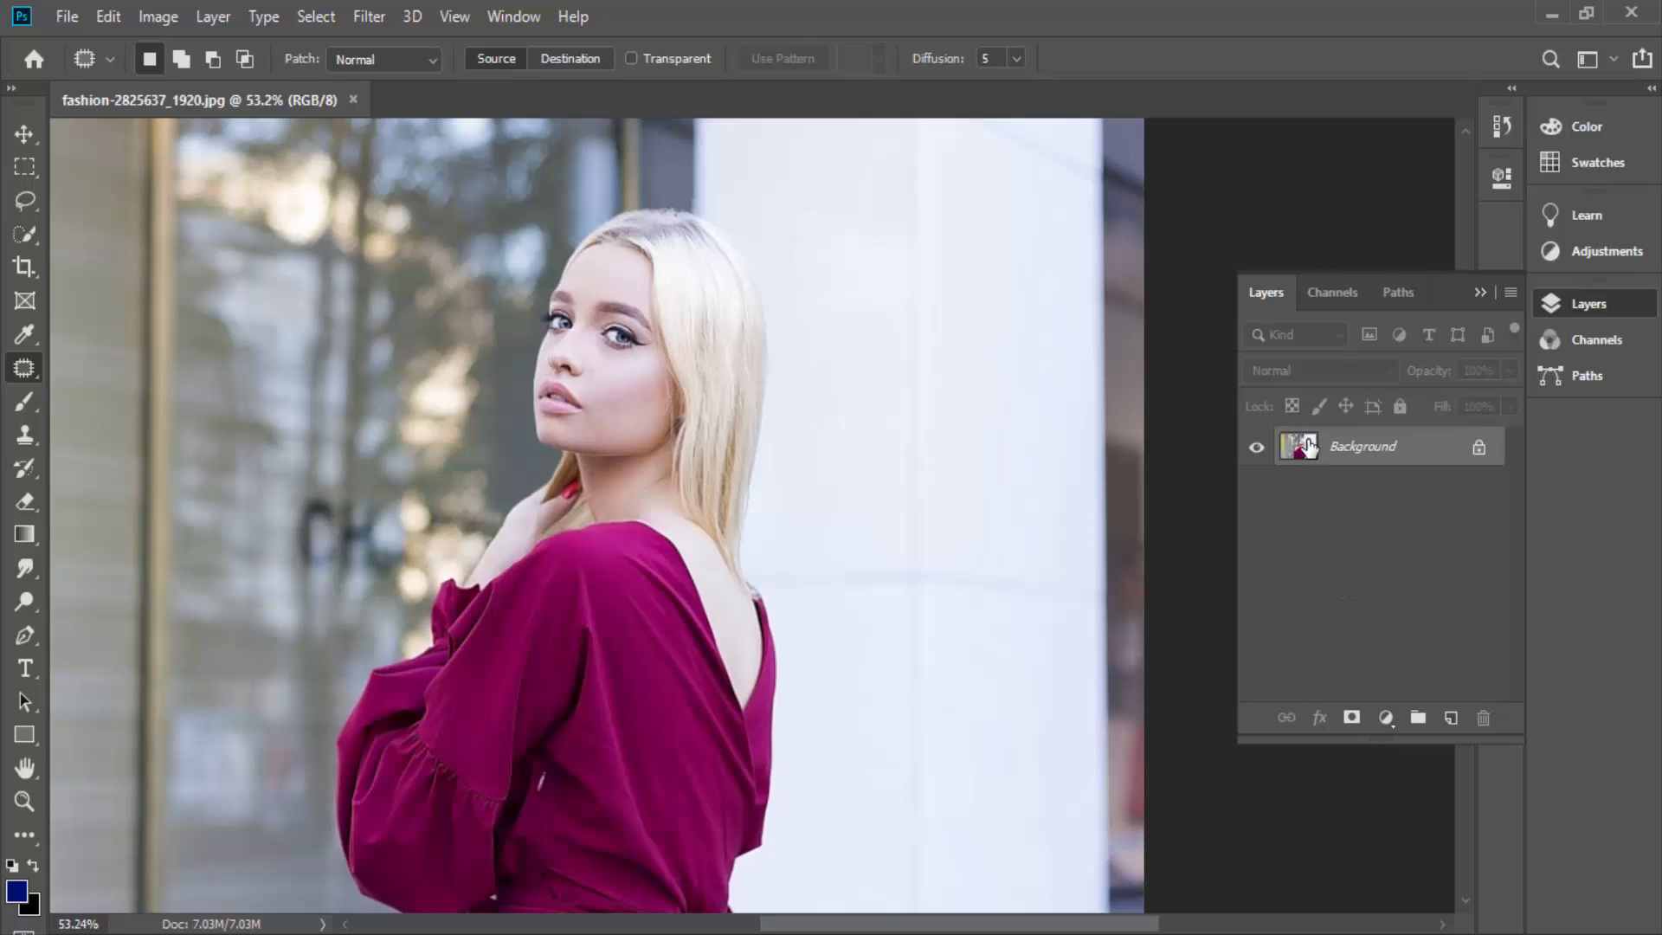
{"action": "left_click_drag", "start_coordinate": [1318, 446], "coordinate": [1448, 721]}
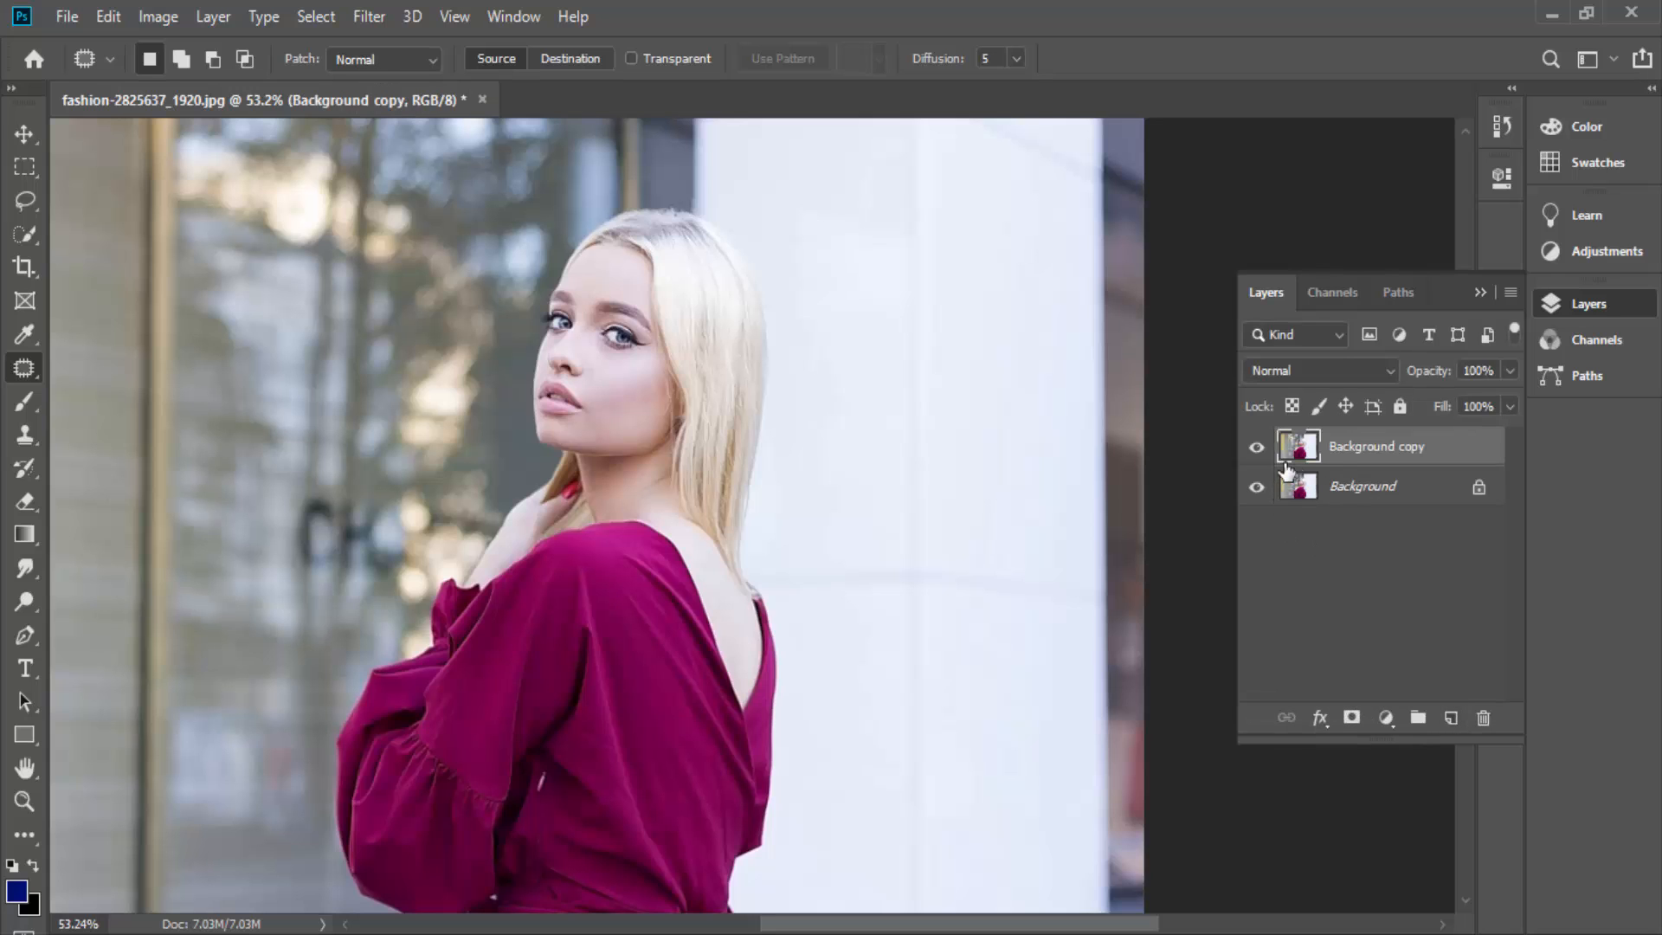
- Open the Filter Gallery for the duplicated layer and fit the woman in its preview
{"action": "scroll", "coordinate": [753, 515], "scroll_direction": "down", "scroll_amount": 3}
{"action": "scroll", "coordinate": [658, 485], "scroll_direction": "up", "scroll_amount": 2}
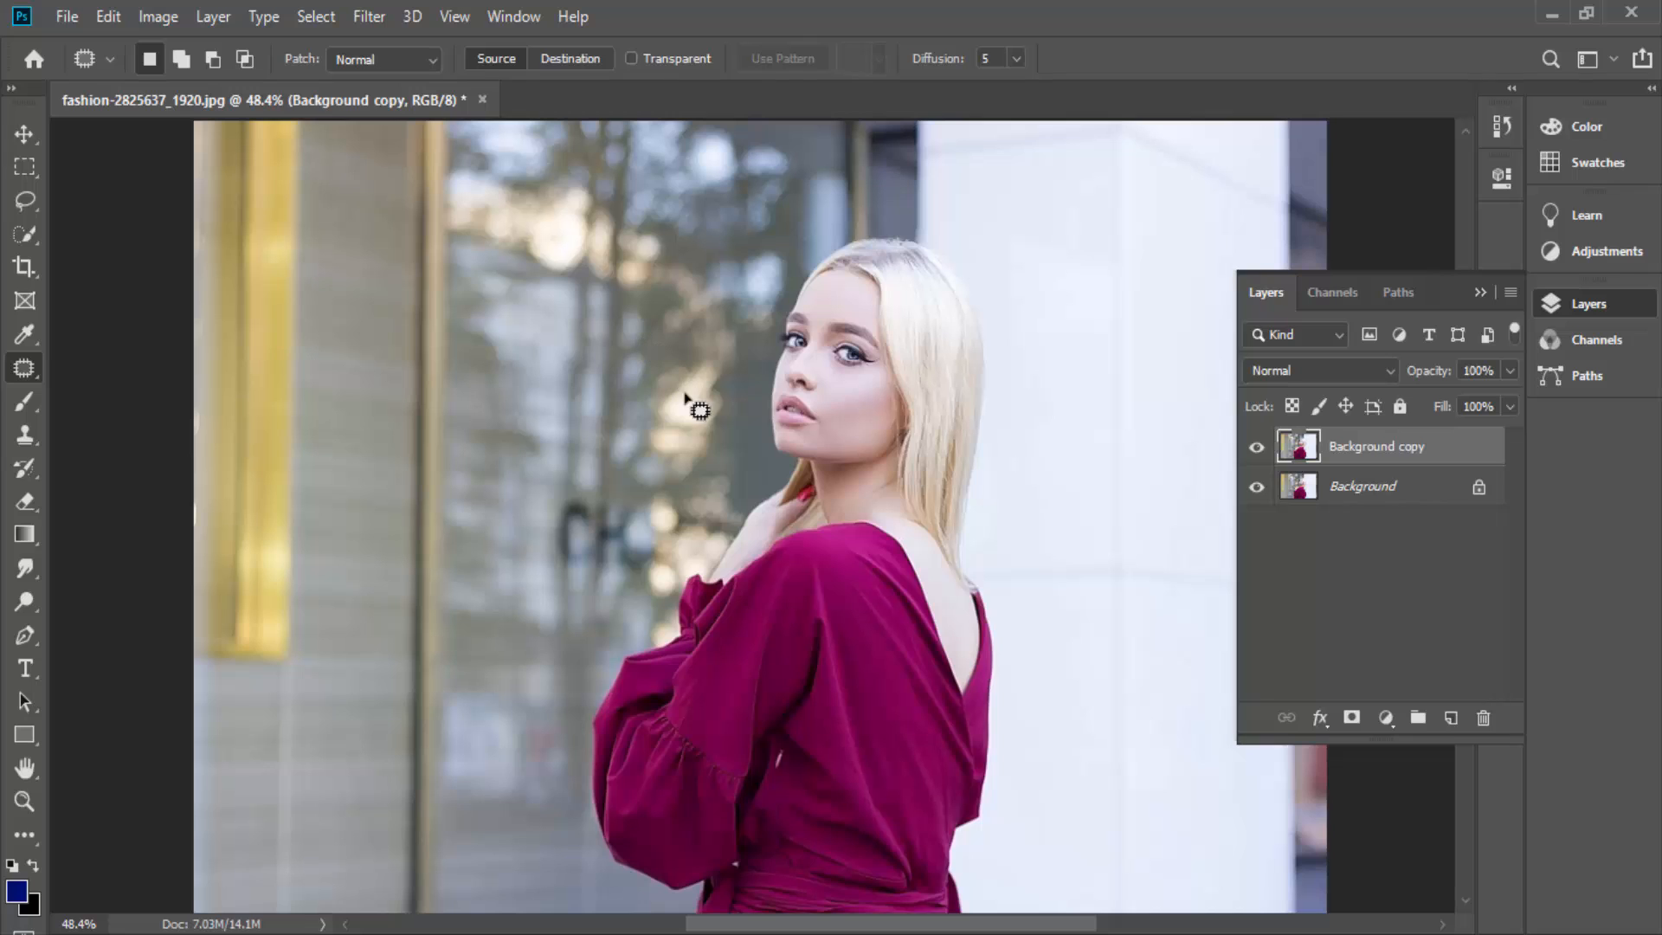
{"action": "left_click", "coordinate": [364, 19]}
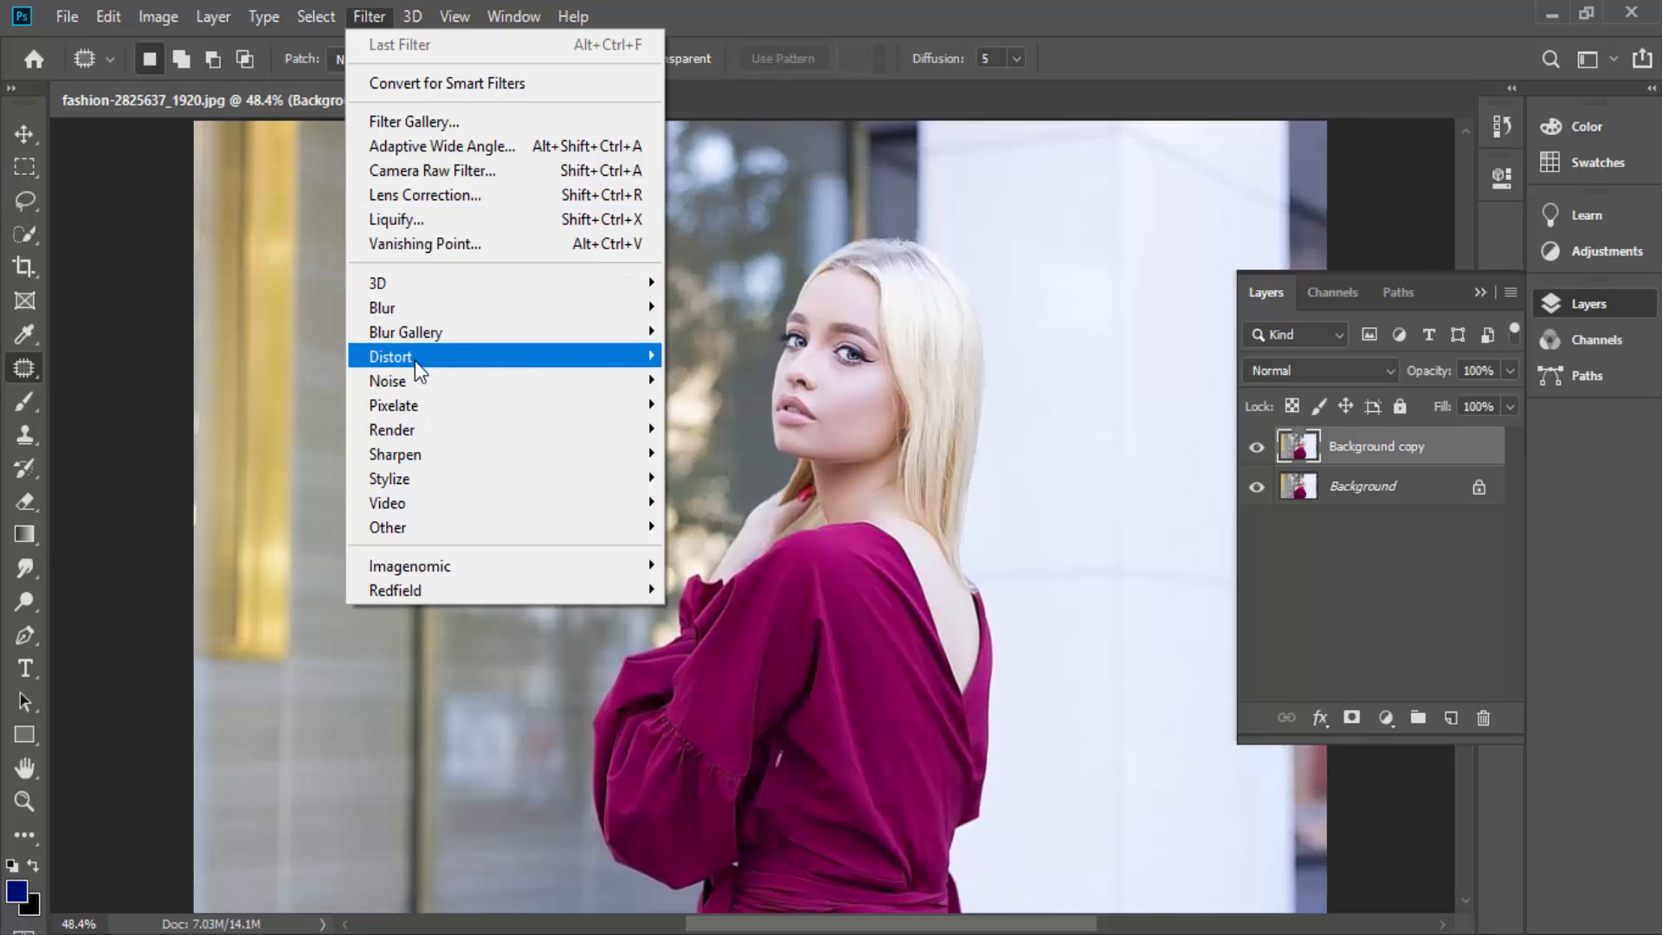
{"action": "mouse_move", "coordinate": [426, 413]}
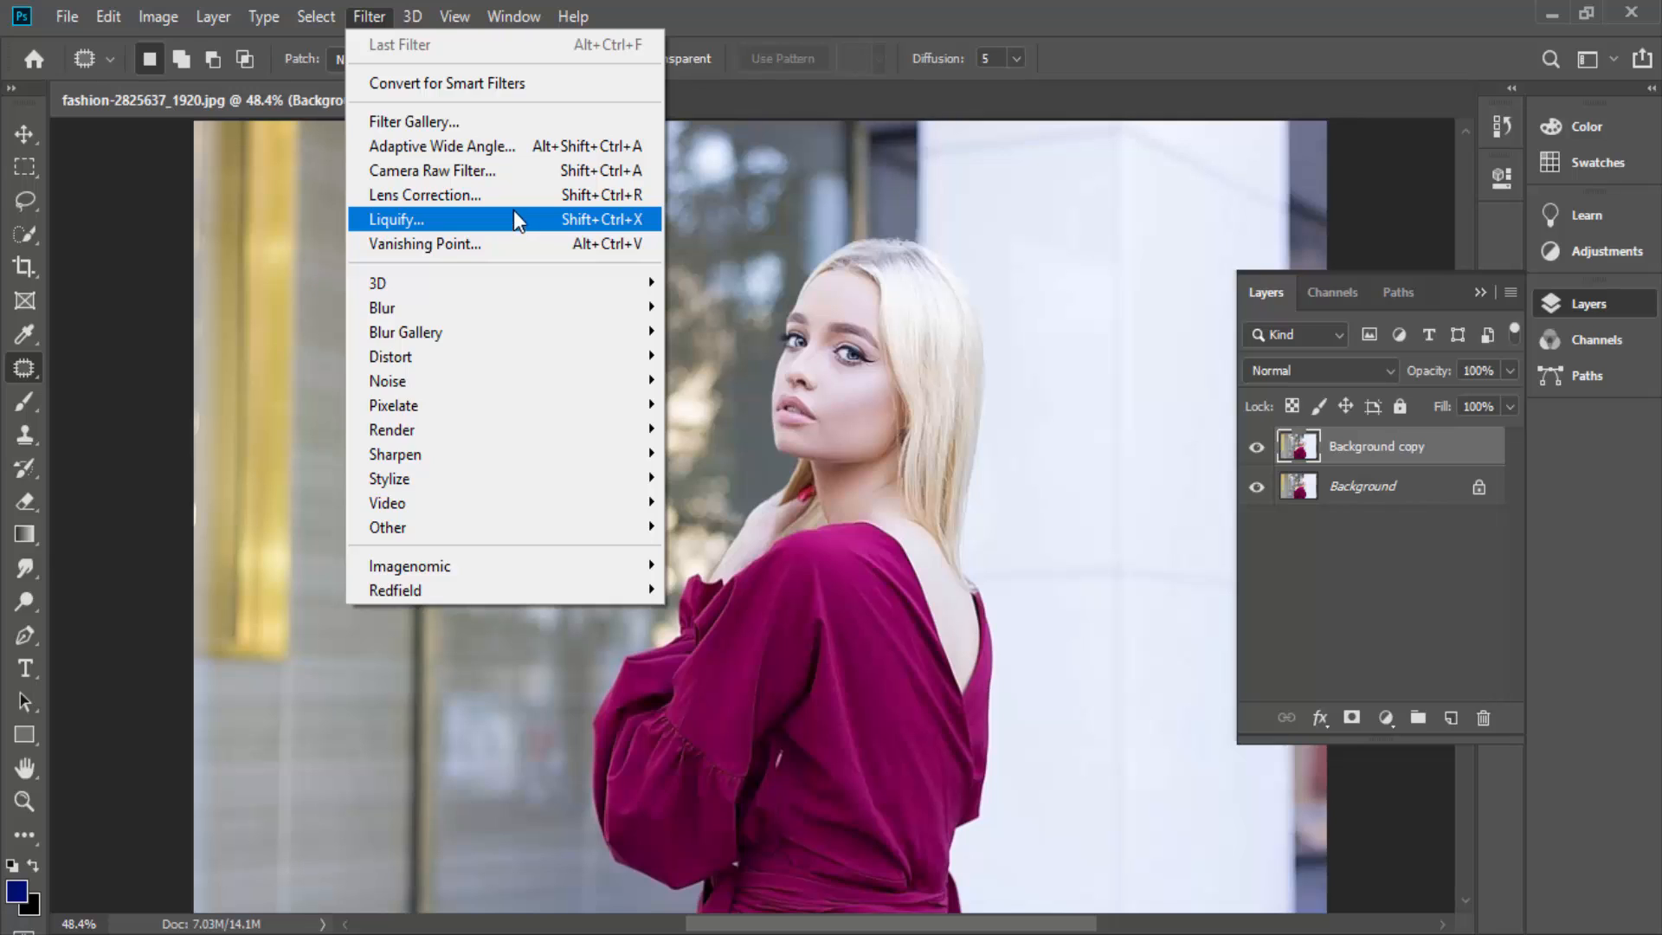
{"action": "left_click", "coordinate": [449, 132]}
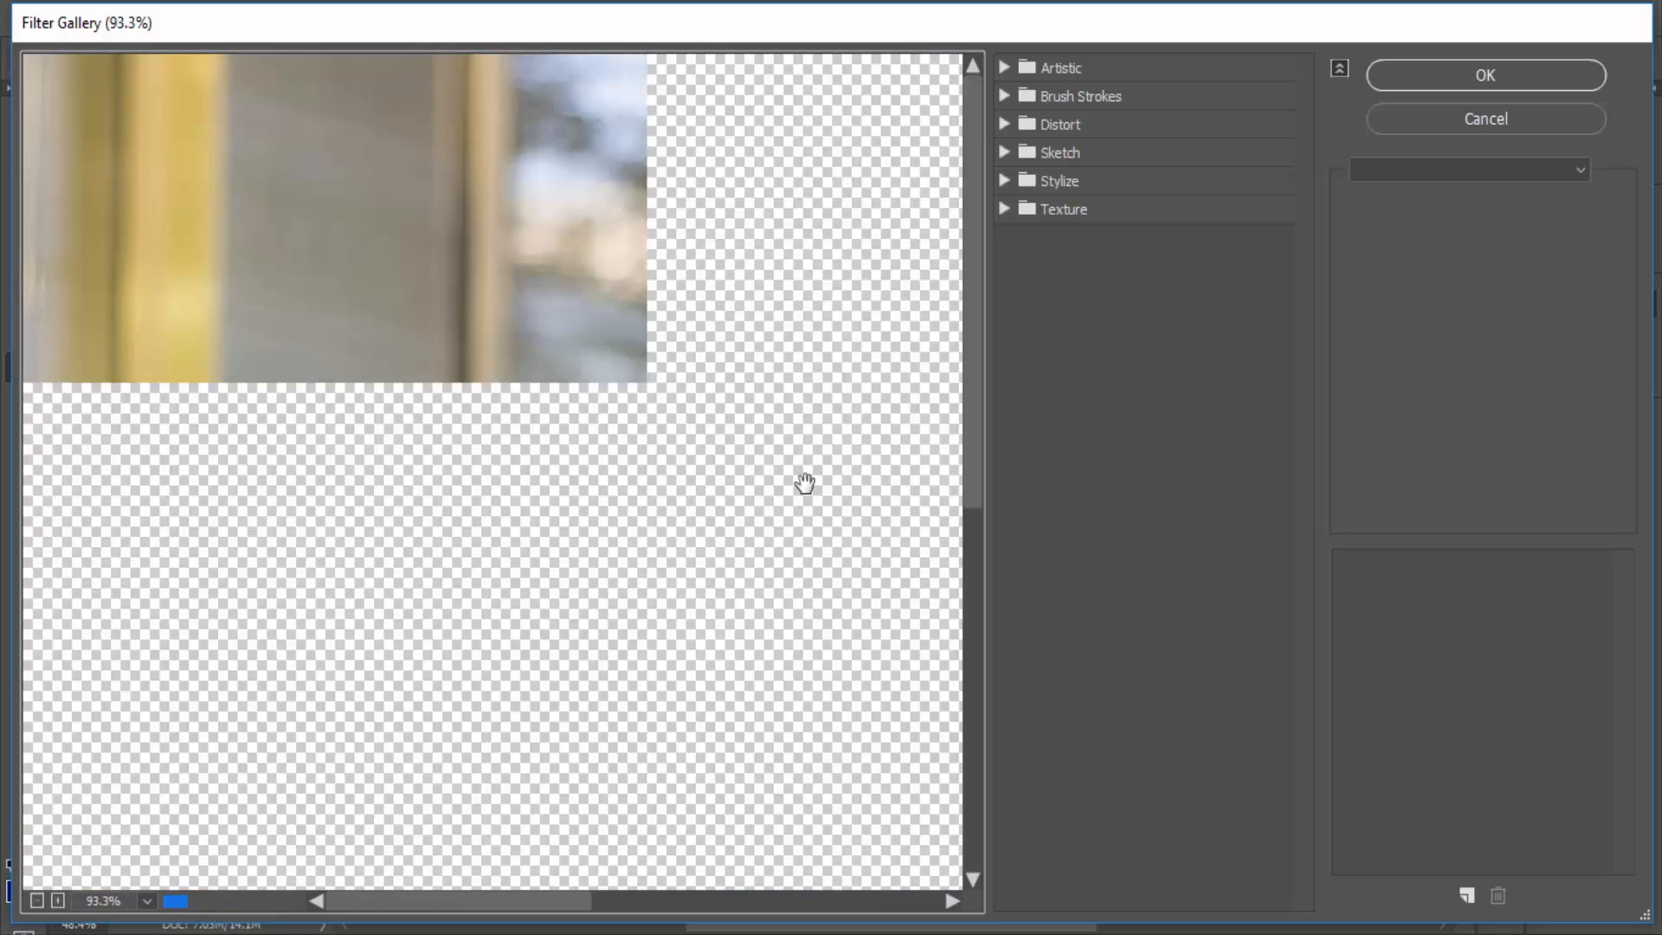
{"action": "scroll", "coordinate": [805, 484], "scroll_direction": "down", "scroll_amount": 10}
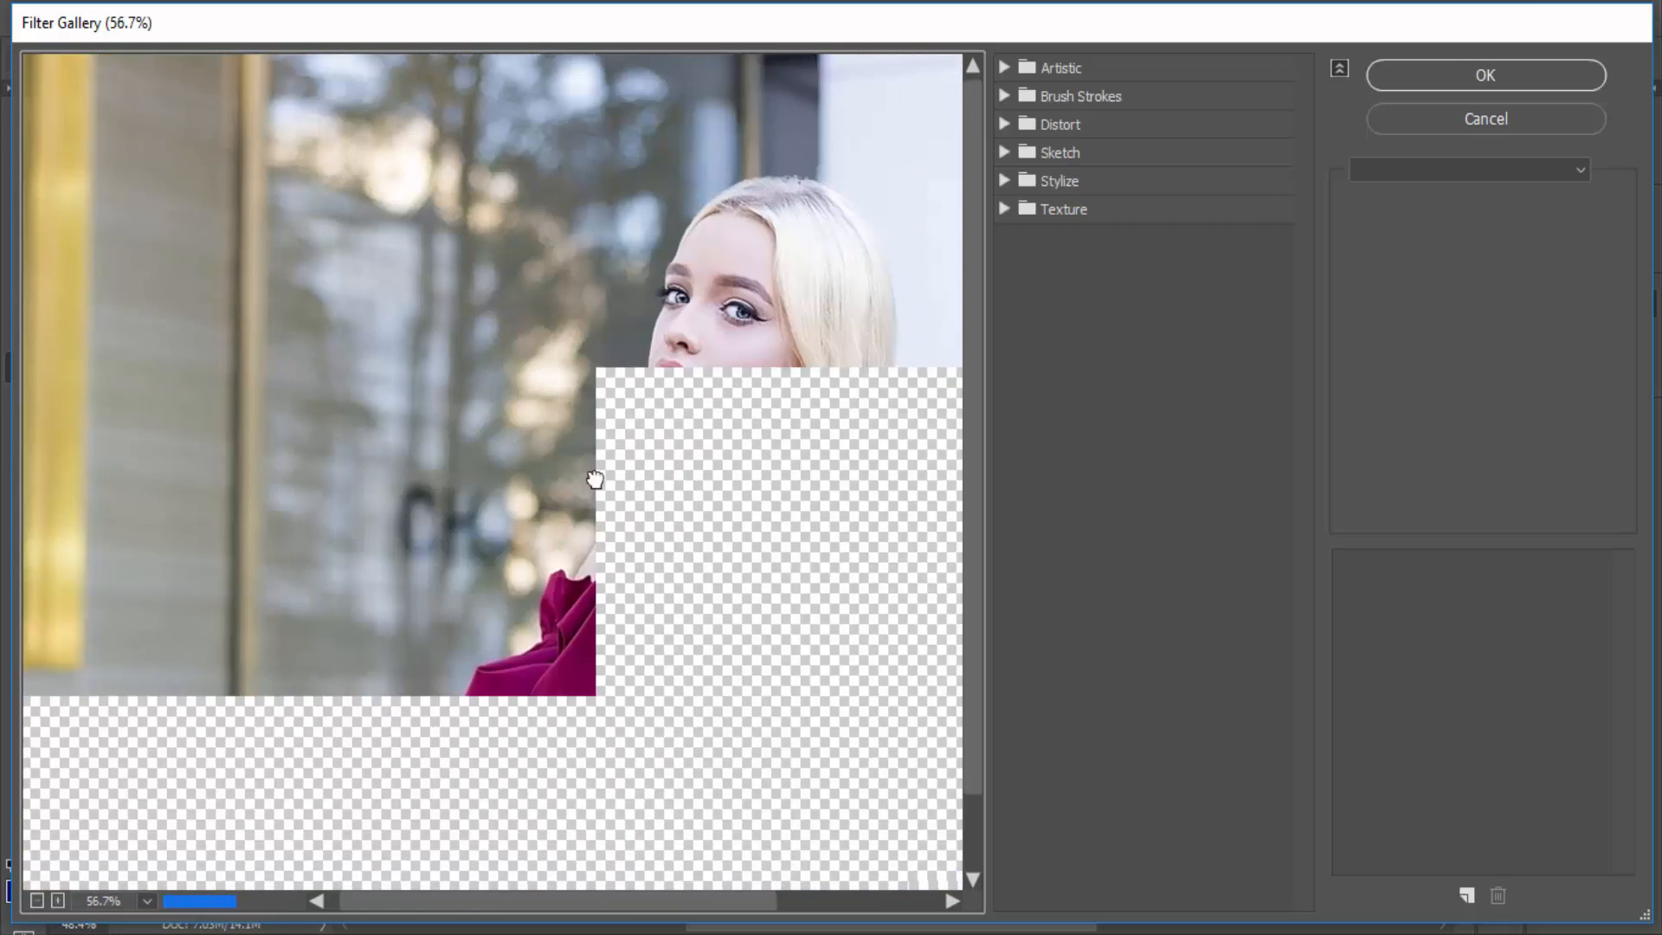
{"action": "scroll", "coordinate": [606, 467], "scroll_direction": "down", "scroll_amount": 1}
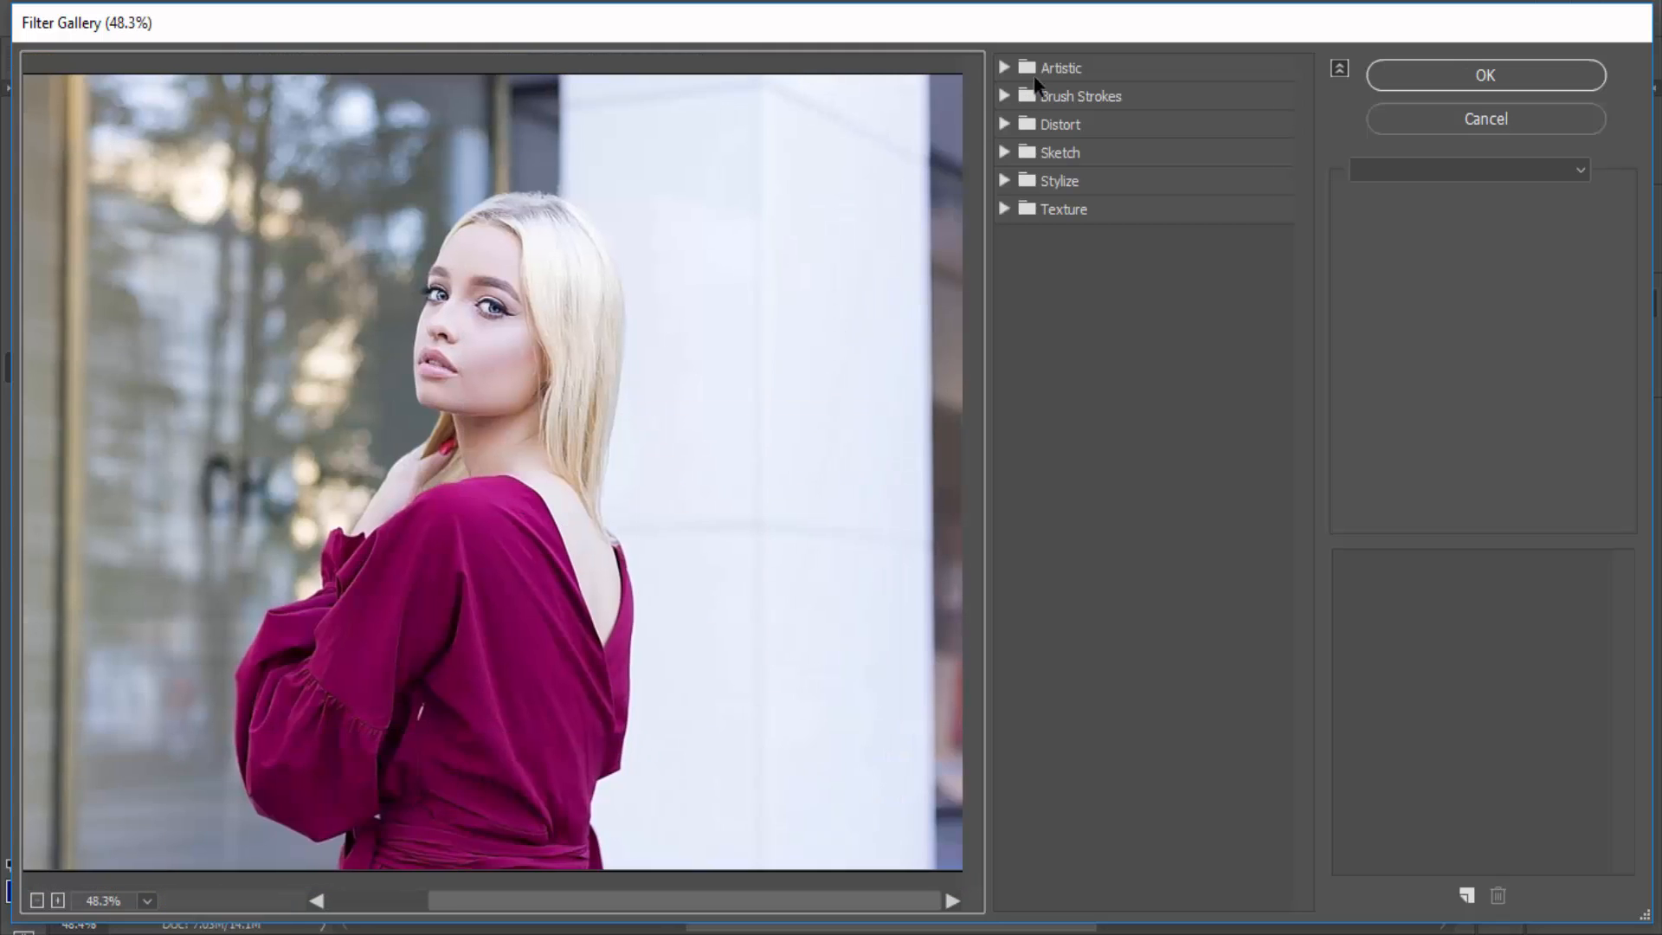
- Preview the Artistic filters Colored Pencil, Cutout, Dry Brush and Neon Glow on the photo
{"action": "left_click", "coordinate": [1004, 69]}
{"action": "left_click", "coordinate": [1008, 65]}
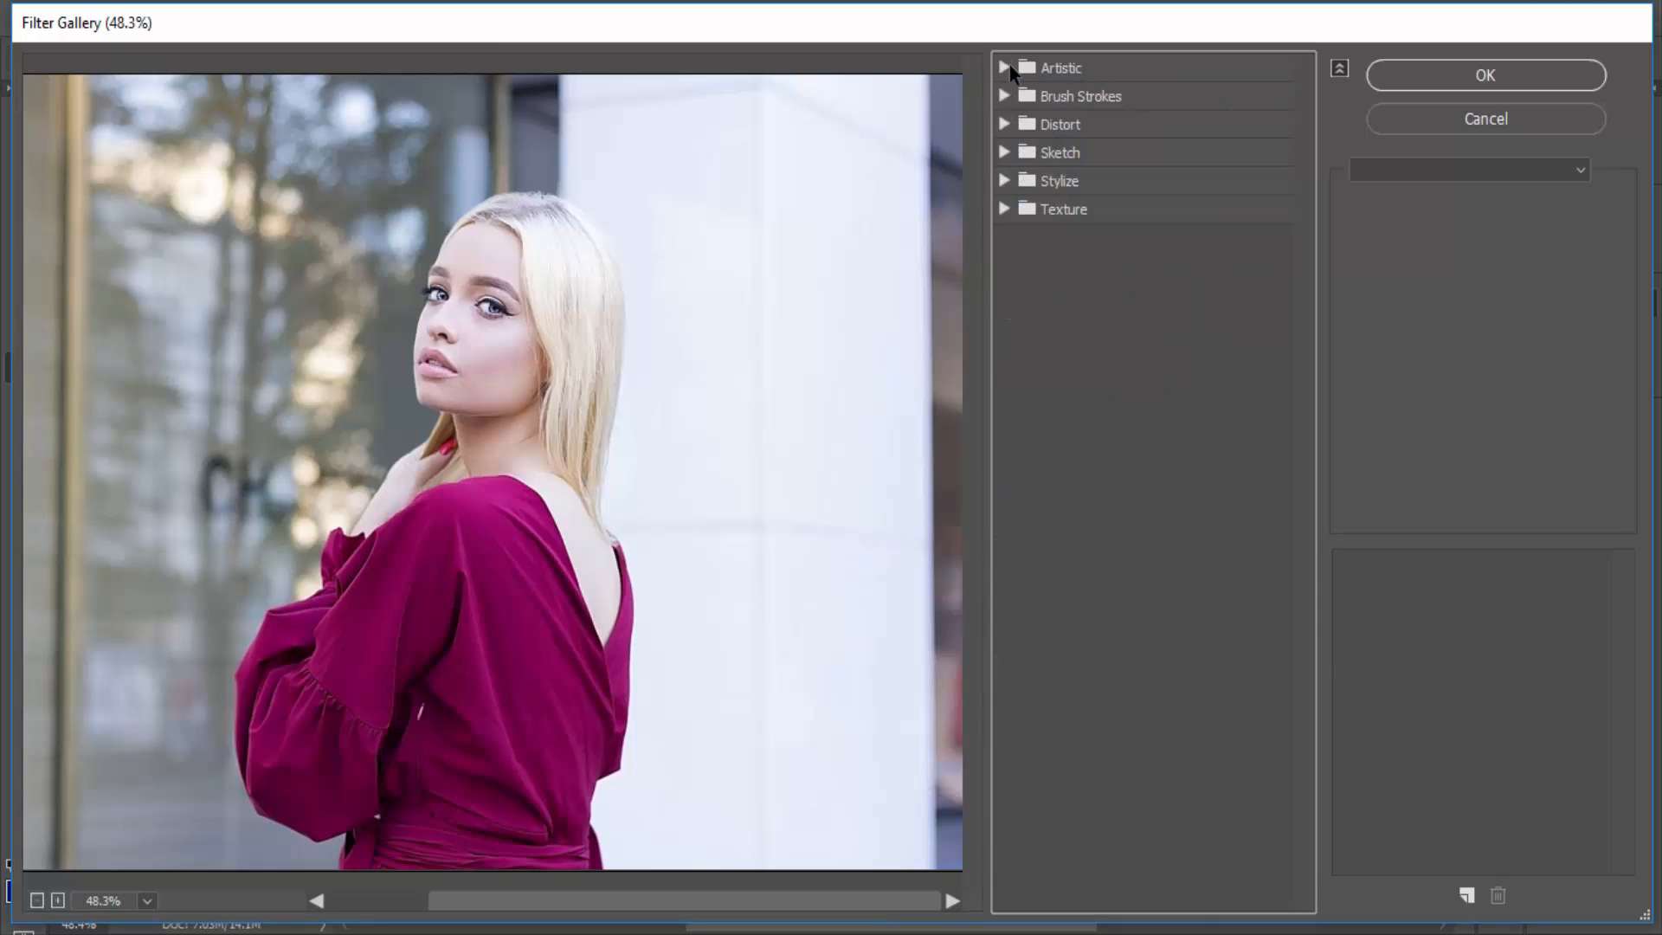
{"action": "left_click", "coordinate": [1010, 65]}
{"action": "left_click", "coordinate": [1042, 111]}
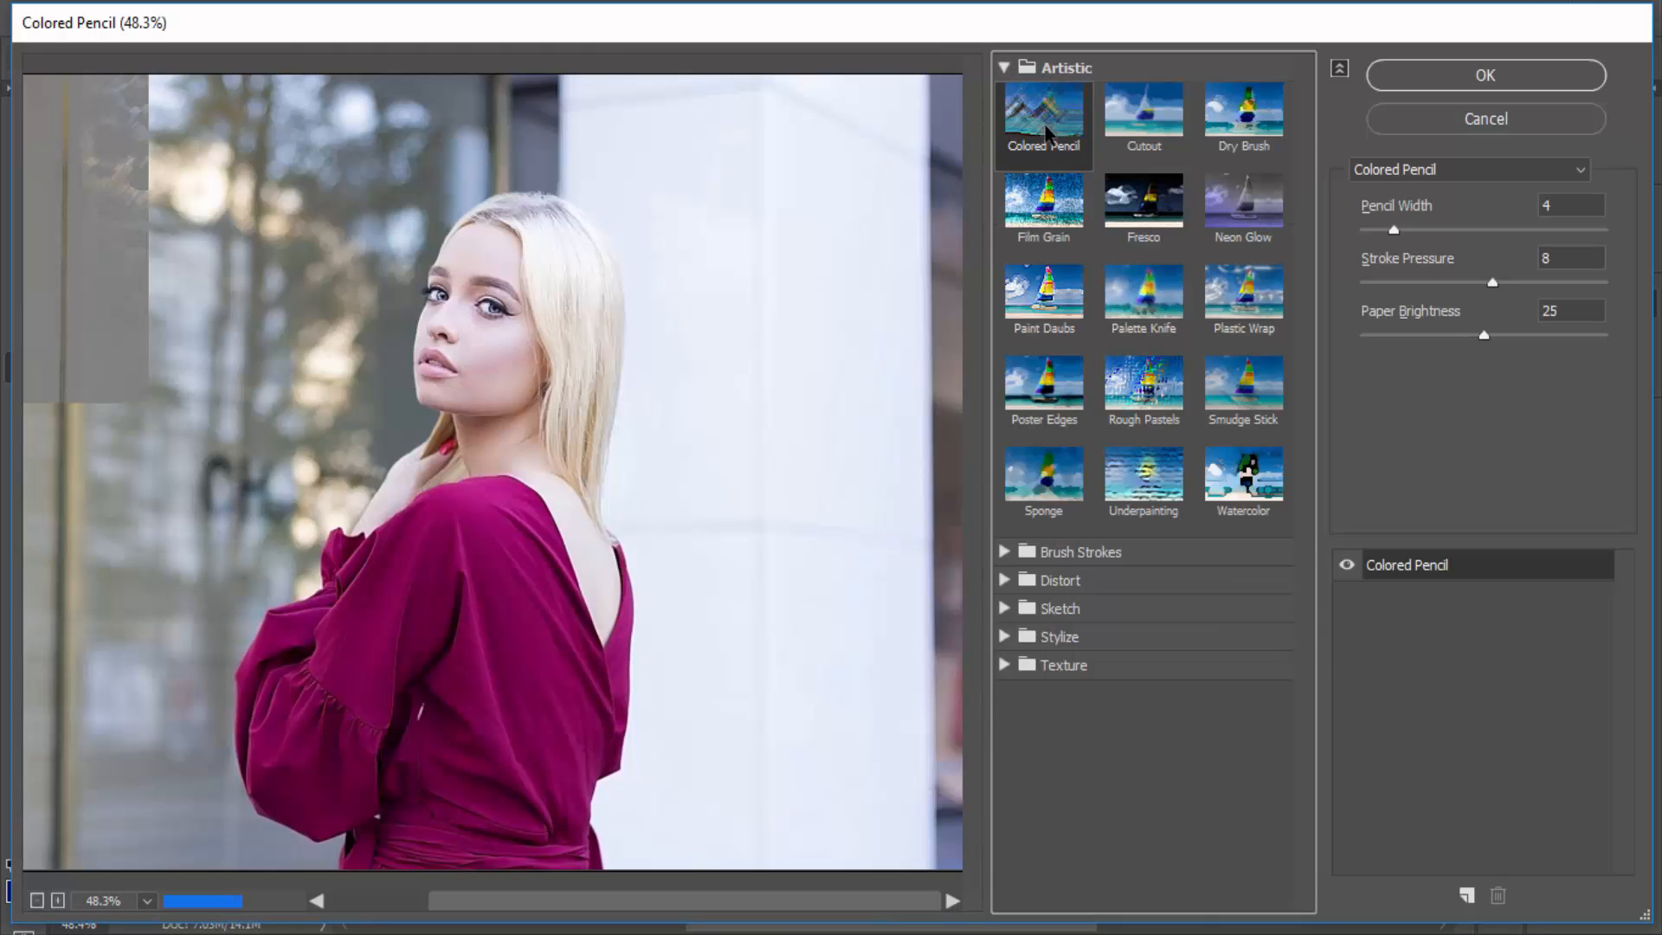
{"action": "scroll", "coordinate": [549, 453], "scroll_direction": "down", "scroll_amount": 2}
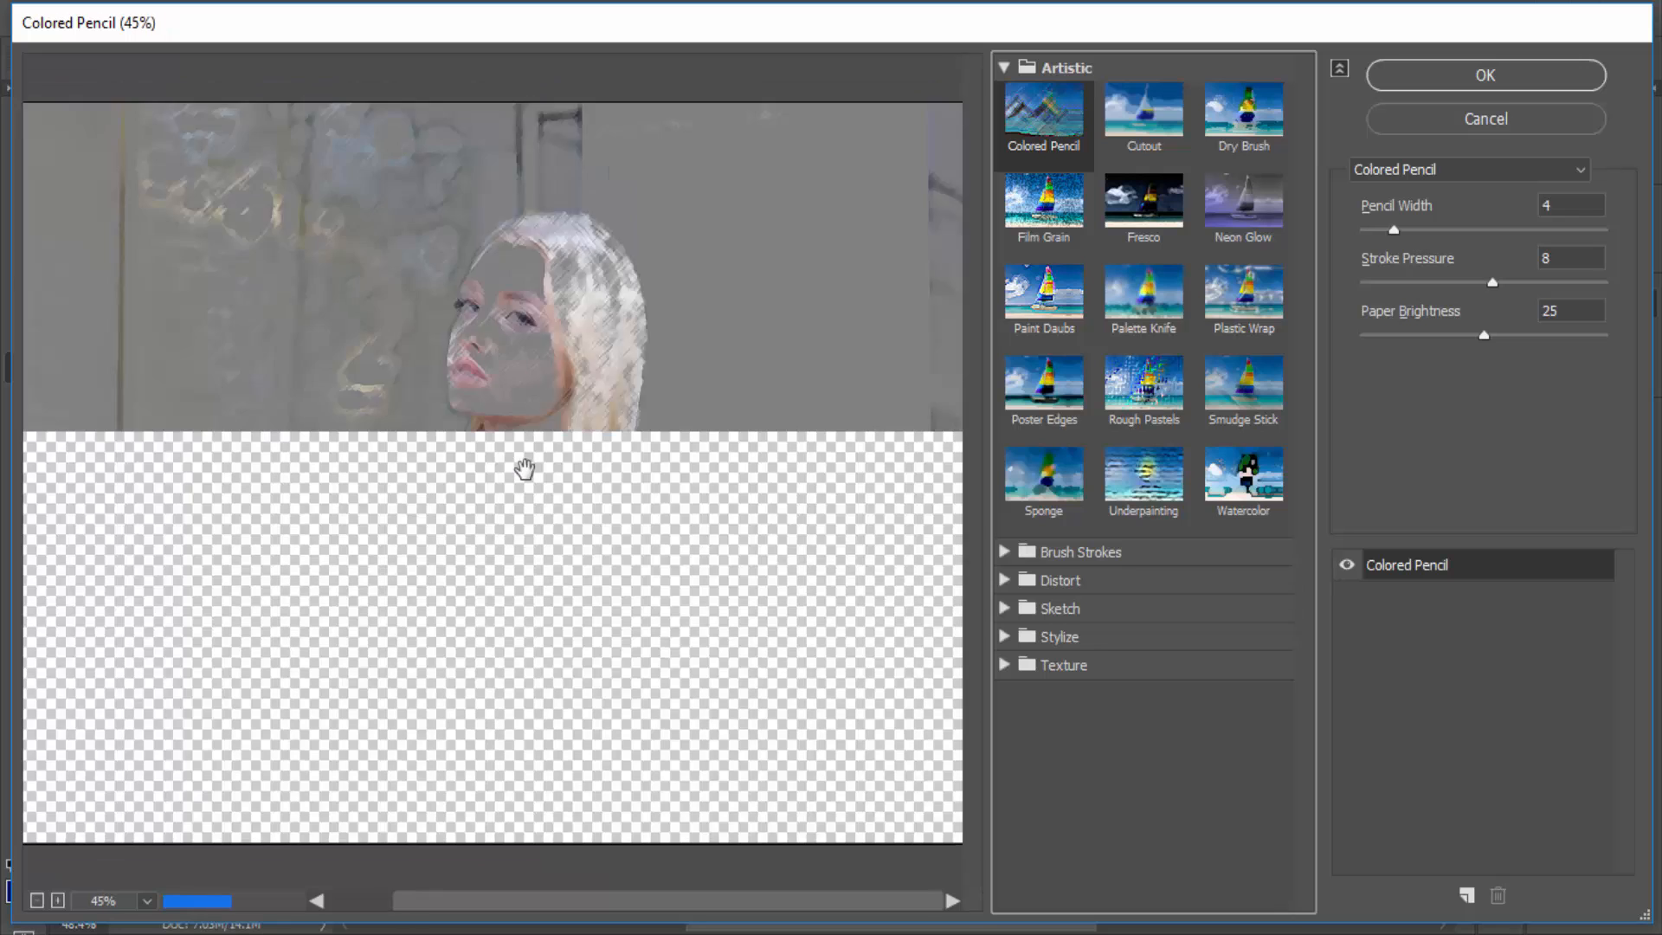
{"action": "left_click", "coordinate": [1152, 160]}
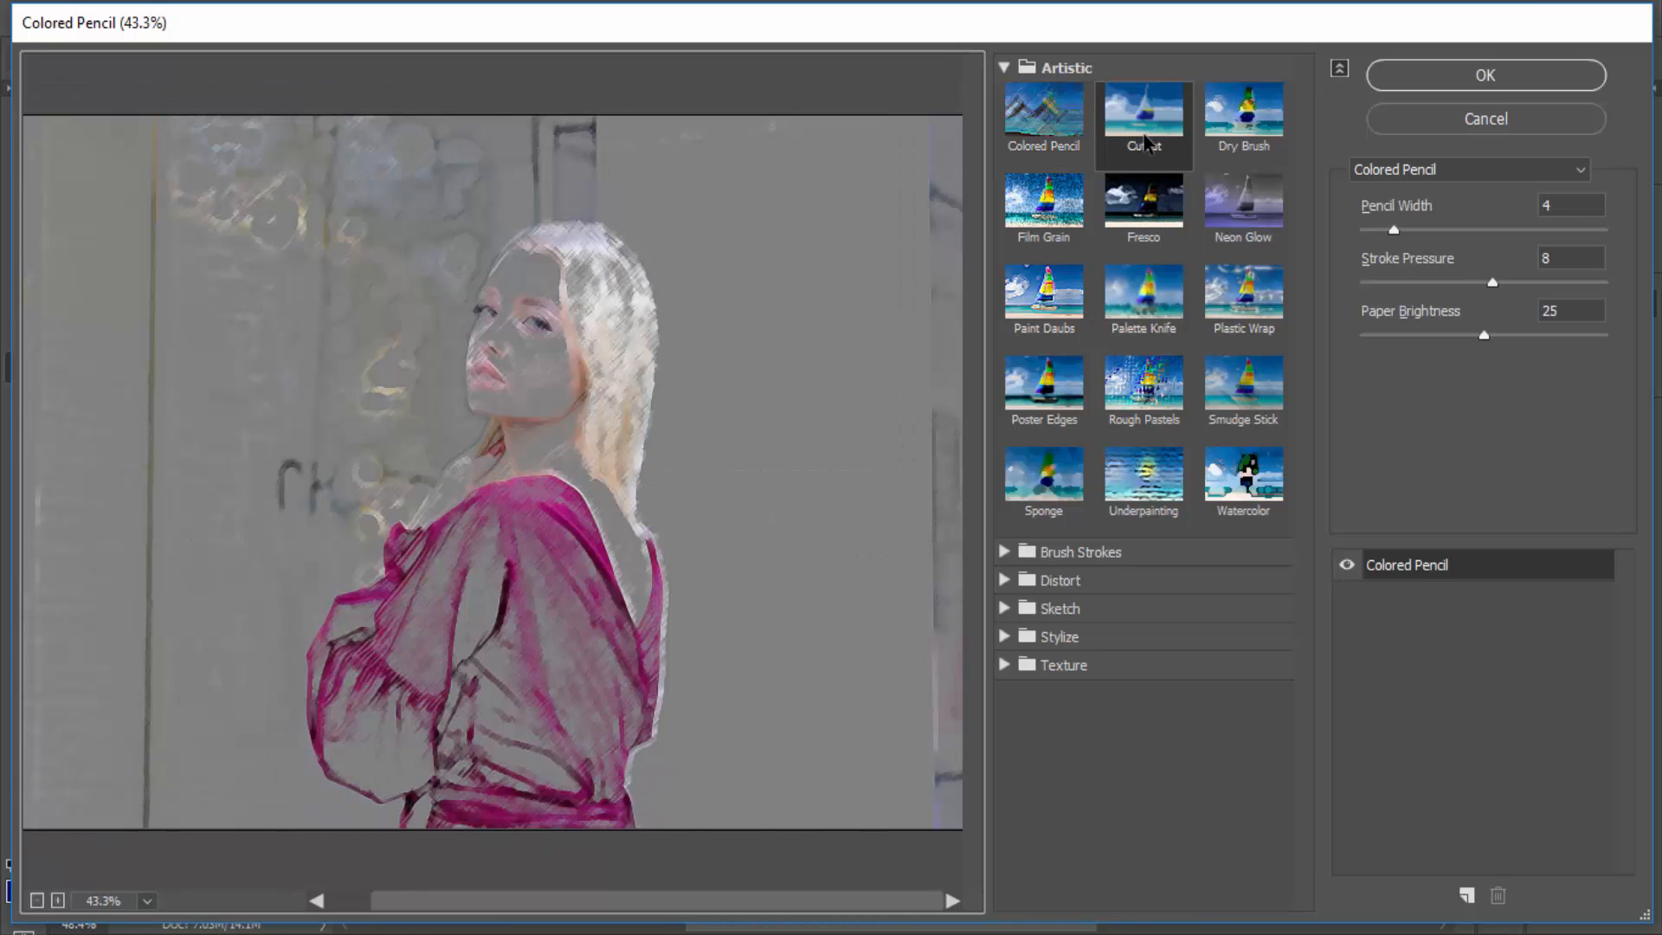
{"action": "left_click", "coordinate": [1244, 112]}
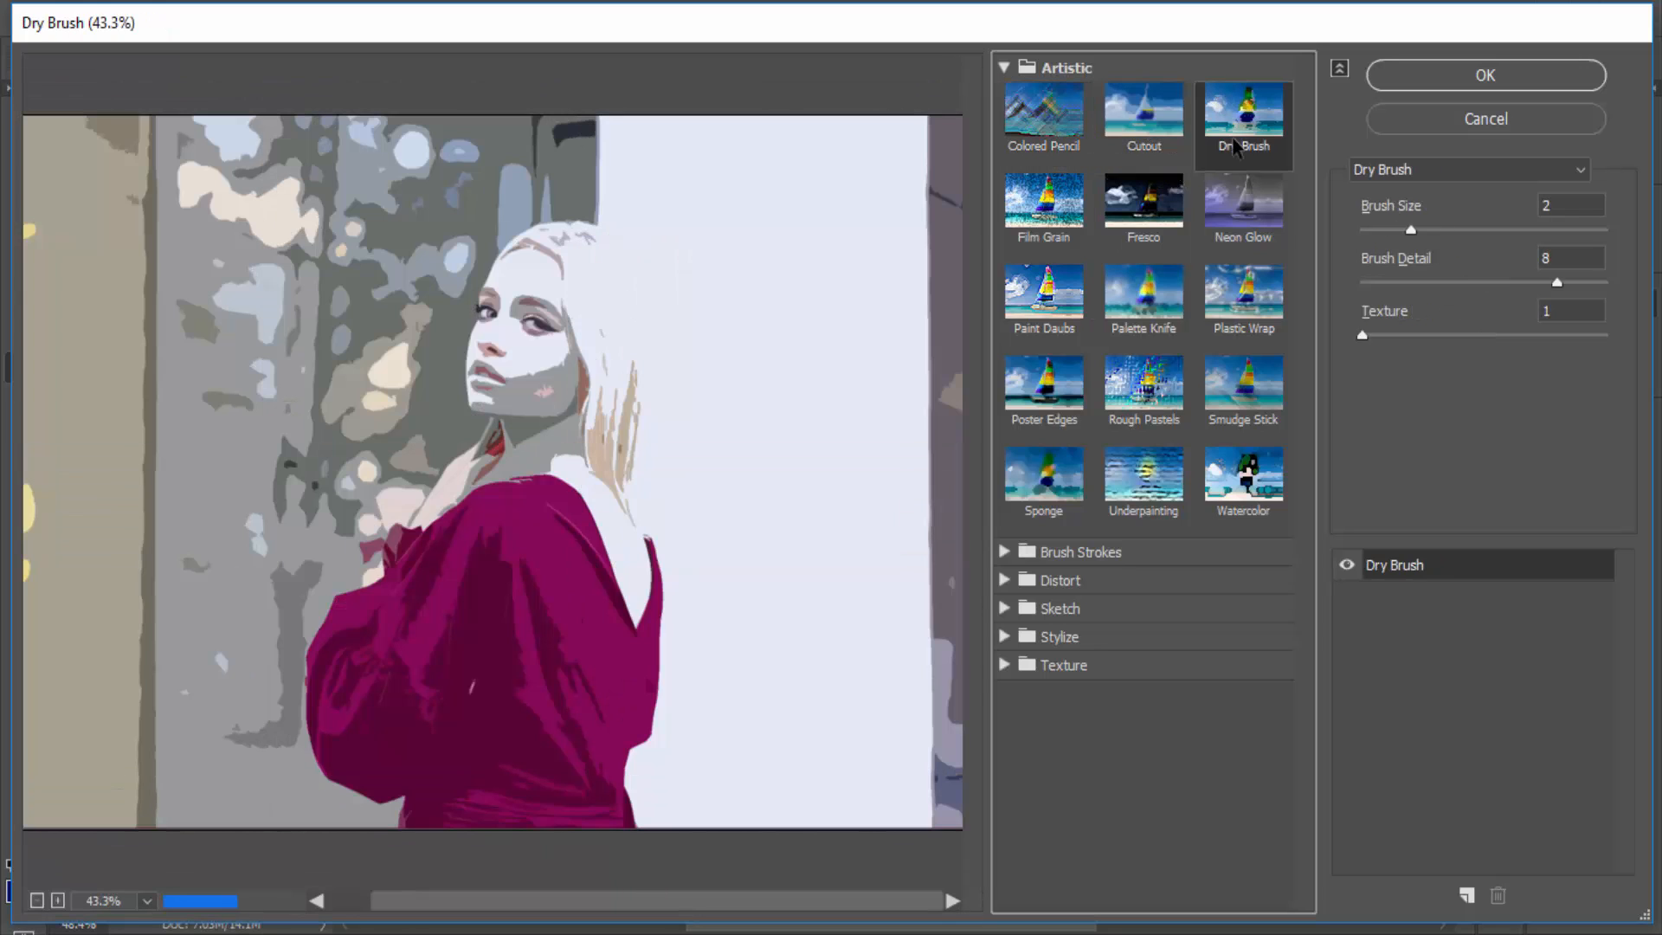
{"action": "left_click", "coordinate": [1240, 227]}
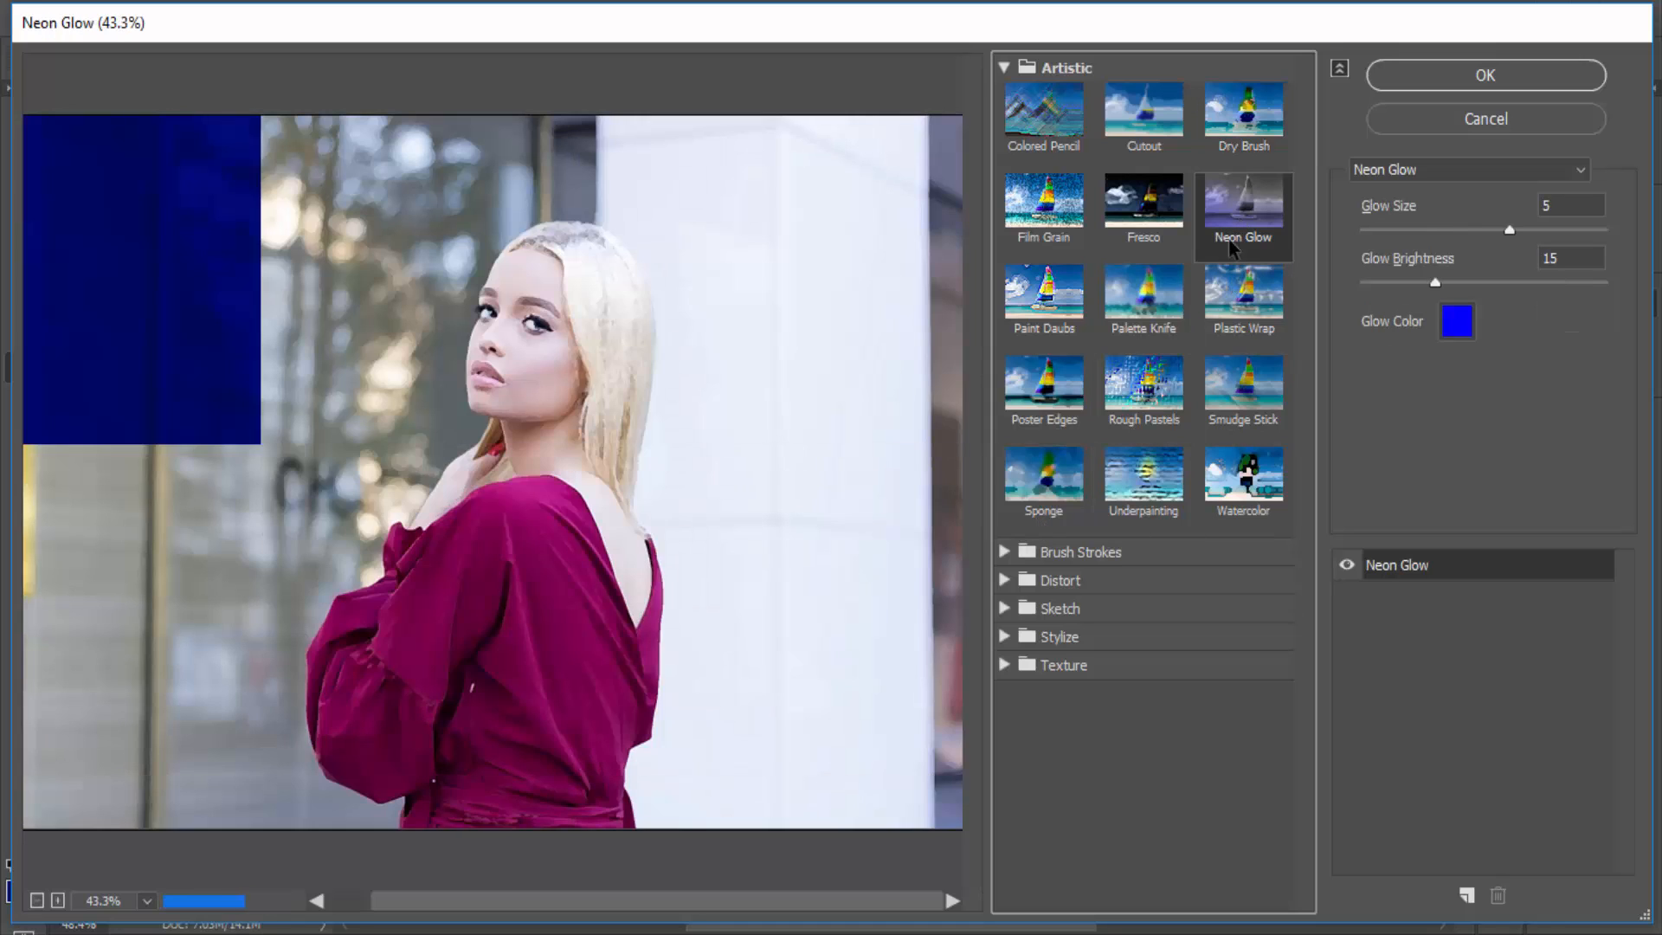
- Preview the Brush Strokes filters Accented Edges and Angled Strokes on the photo
{"action": "left_click", "coordinate": [1006, 552]}
{"action": "left_click", "coordinate": [1056, 606]}
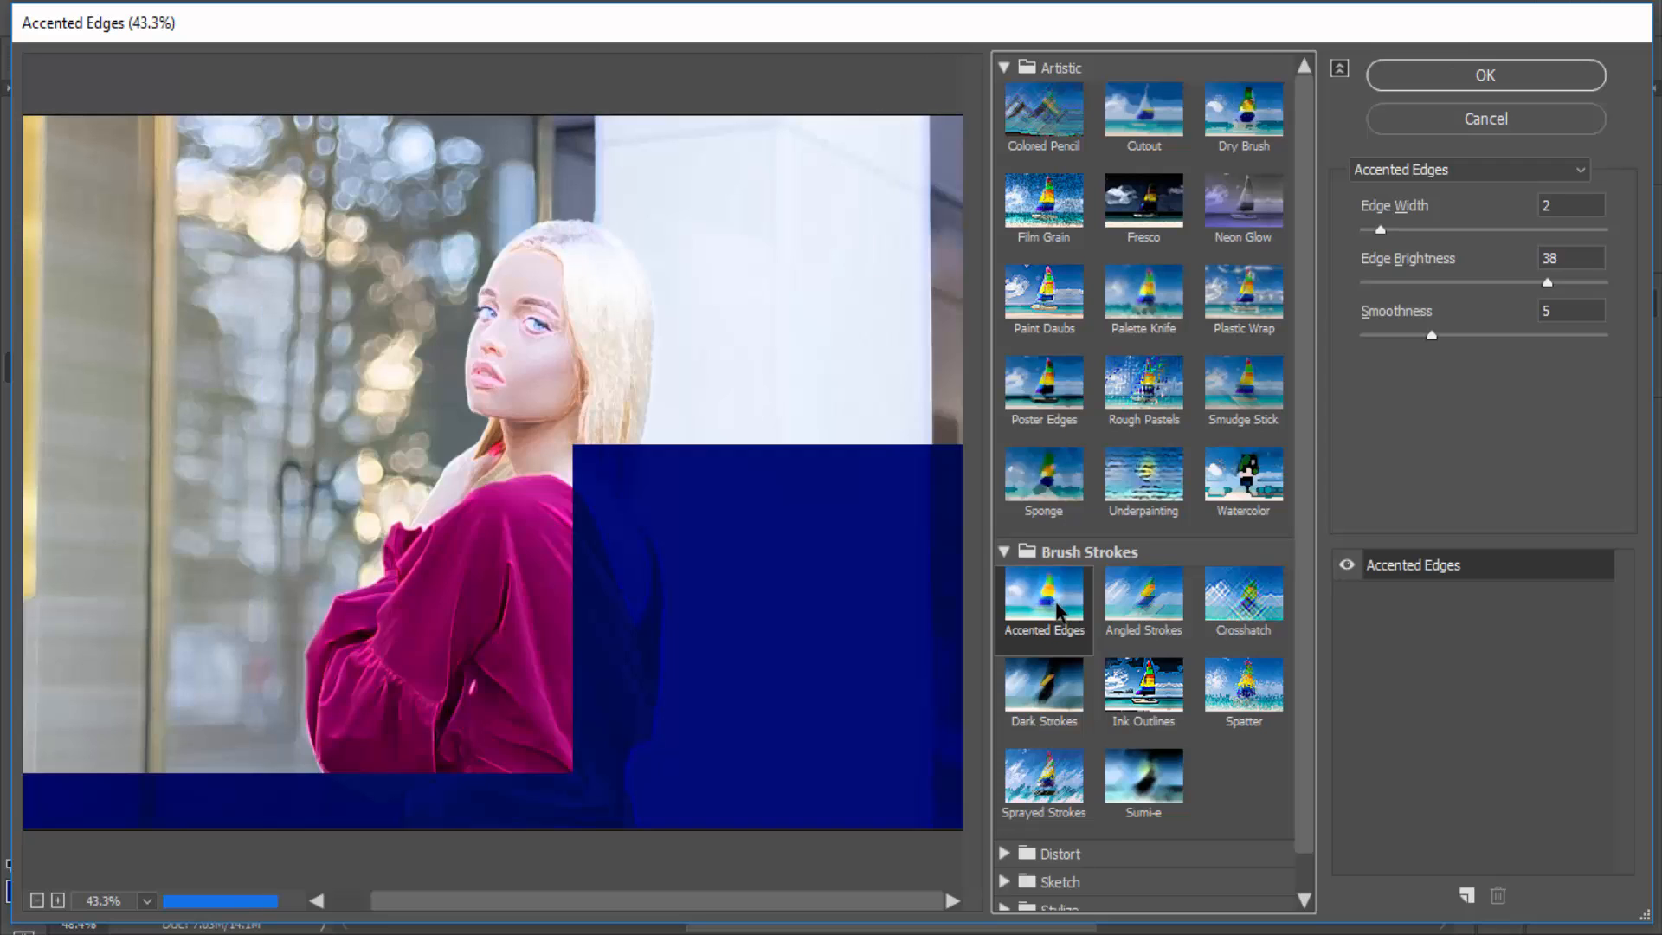
{"action": "left_click", "coordinate": [1174, 639]}
- Try the Crosshatch filter with Stroke Length 4, Sharpness 14 and Strength 2
{"action": "left_click", "coordinate": [1243, 601]}
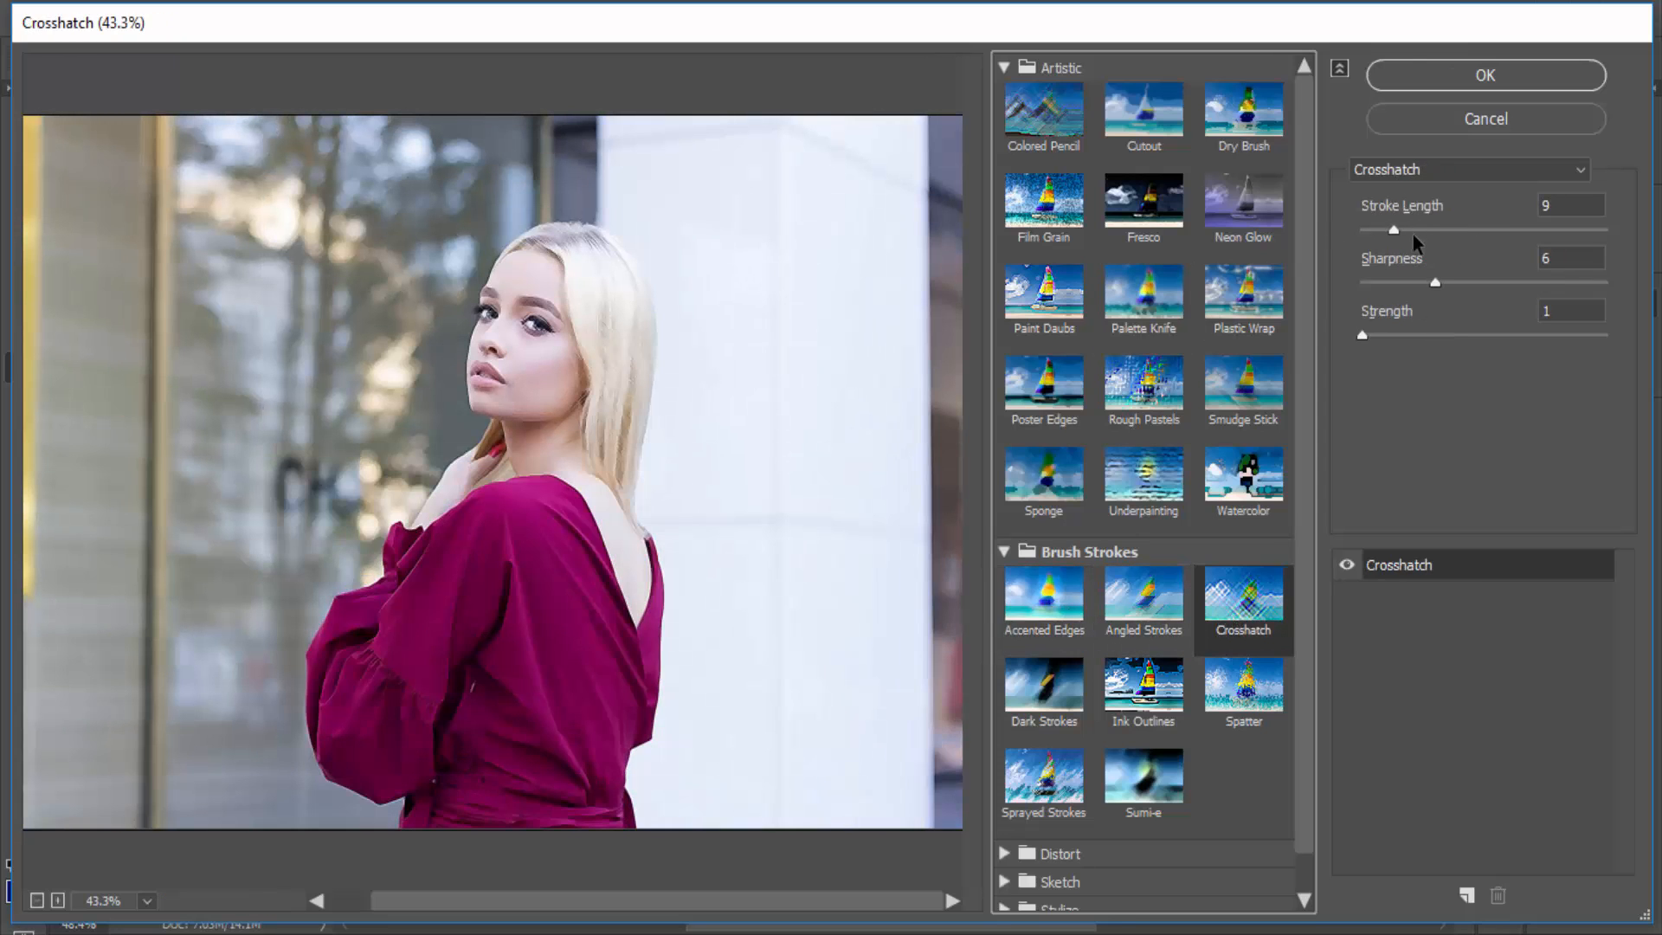
{"action": "mouse_move", "coordinate": [1396, 230]}
{"action": "left_mouse_down"}
{"action": "mouse_move", "coordinate": [1427, 231]}
{"action": "mouse_move", "coordinate": [1386, 231]}
{"action": "left_mouse_up"}
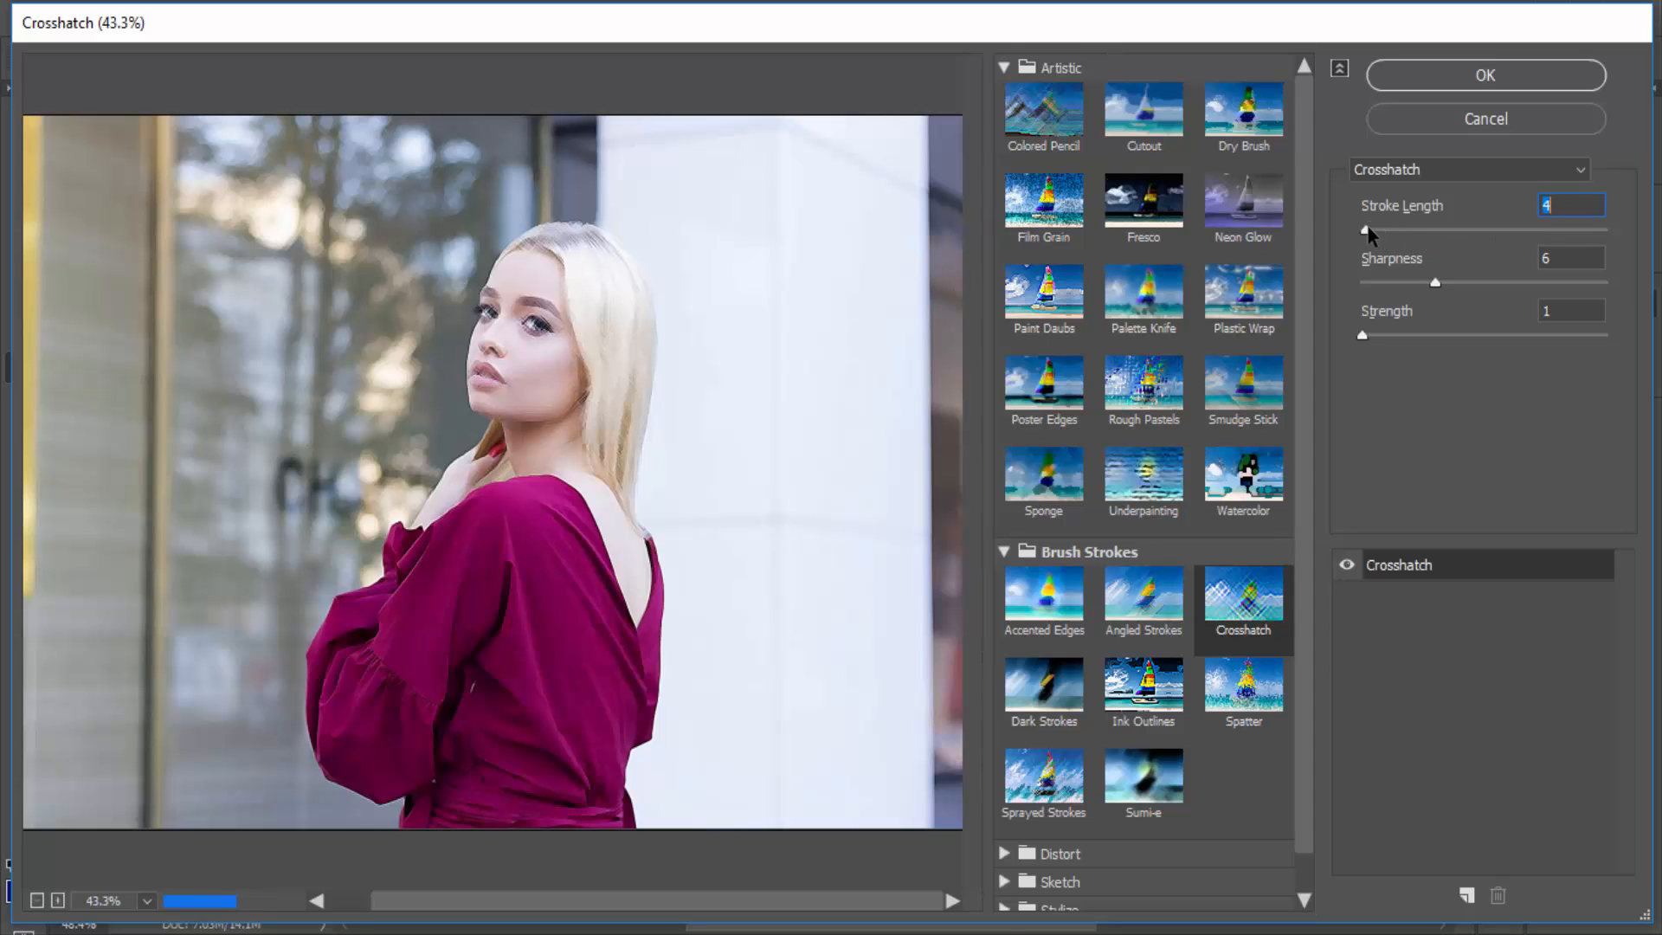
{"action": "left_click_drag", "start_coordinate": [1435, 282], "coordinate": [1528, 284]}
{"action": "left_click_drag", "start_coordinate": [1365, 335], "coordinate": [1373, 336]}
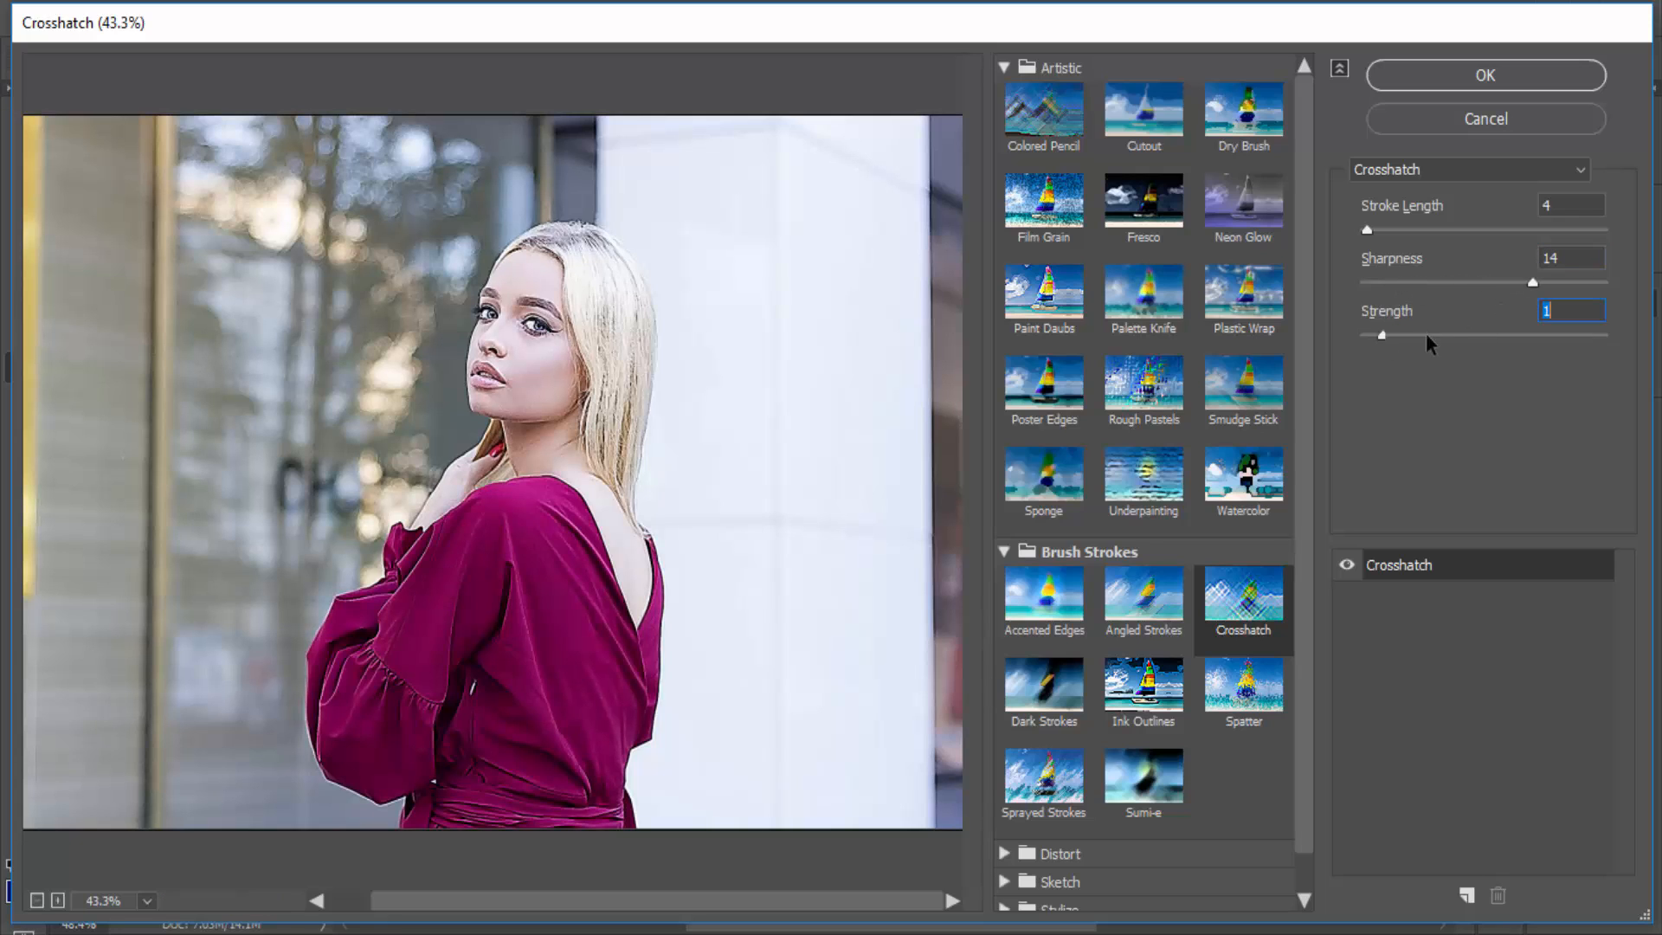
{"action": "left_click", "coordinate": [1540, 335]}
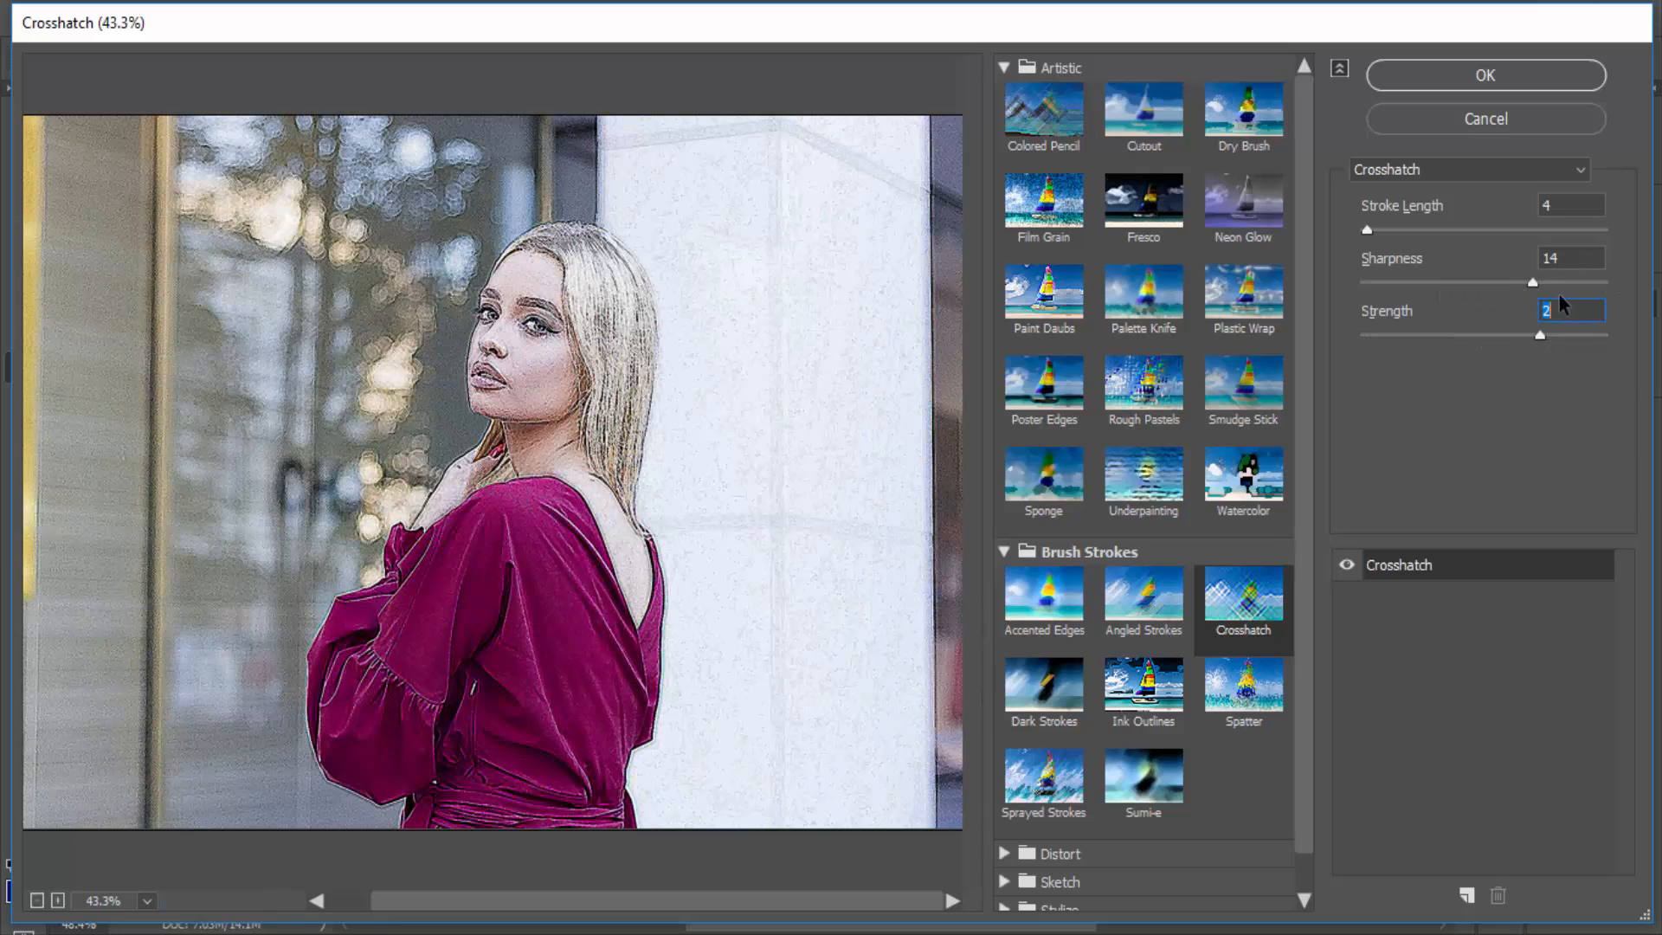
- Preview the Glowing Edges filter from the Stylize category on the photo
{"action": "scroll", "coordinate": [1089, 567], "scroll_direction": "down", "scroll_amount": 1}
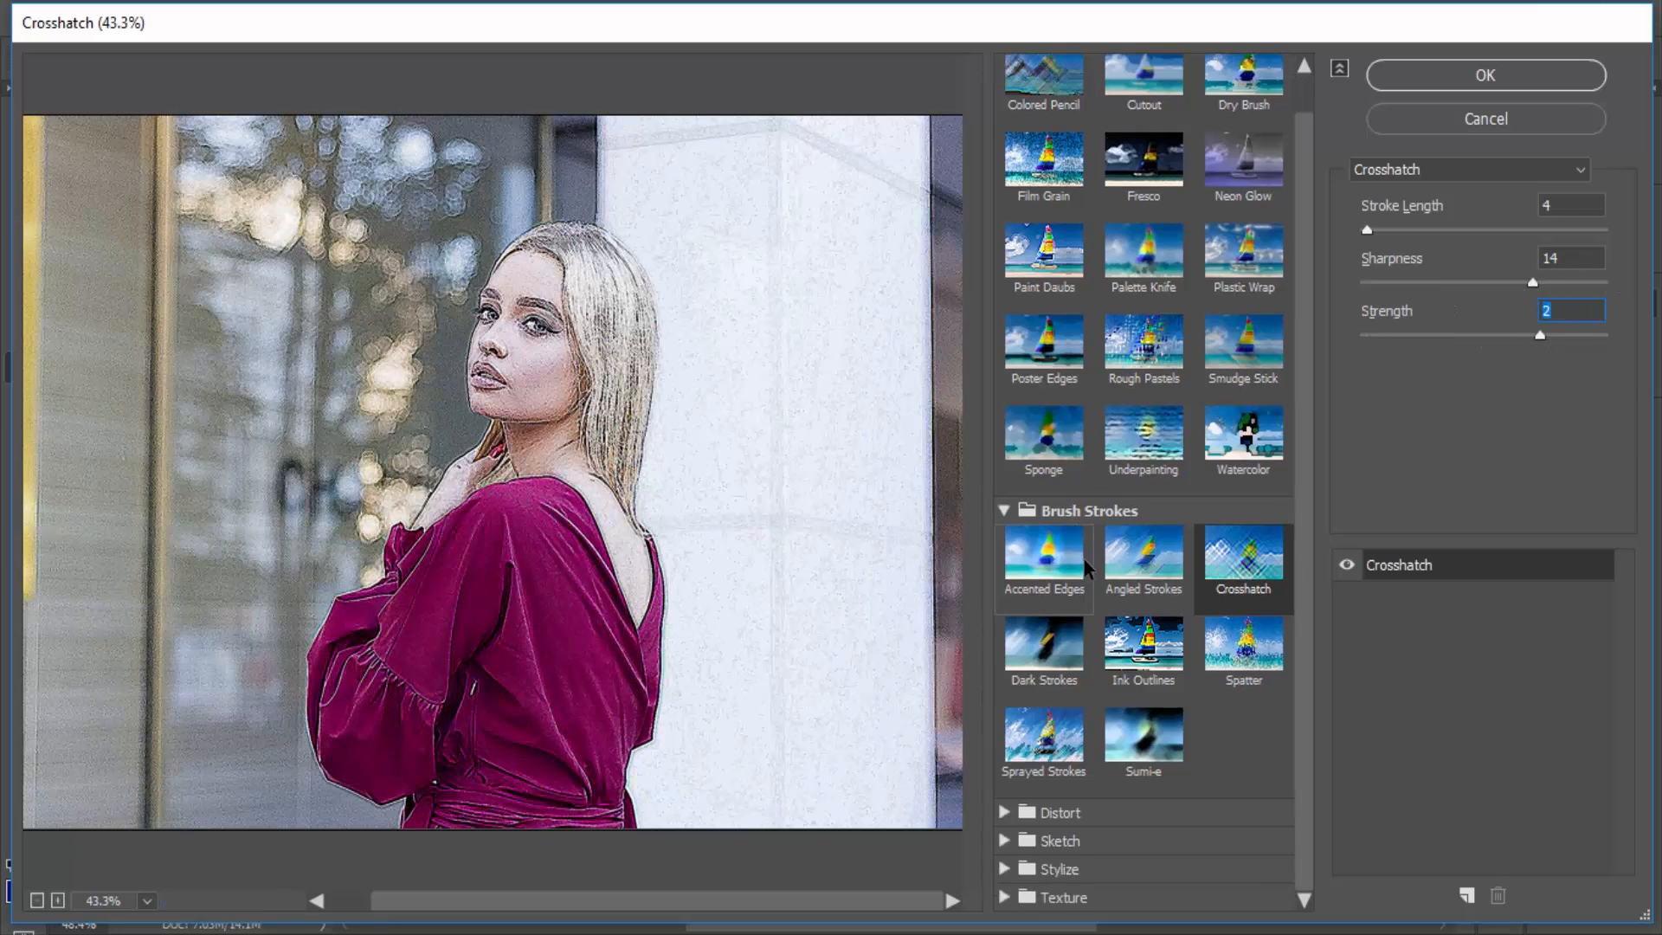
{"action": "left_click", "coordinate": [1019, 866]}
{"action": "left_click", "coordinate": [1044, 823]}
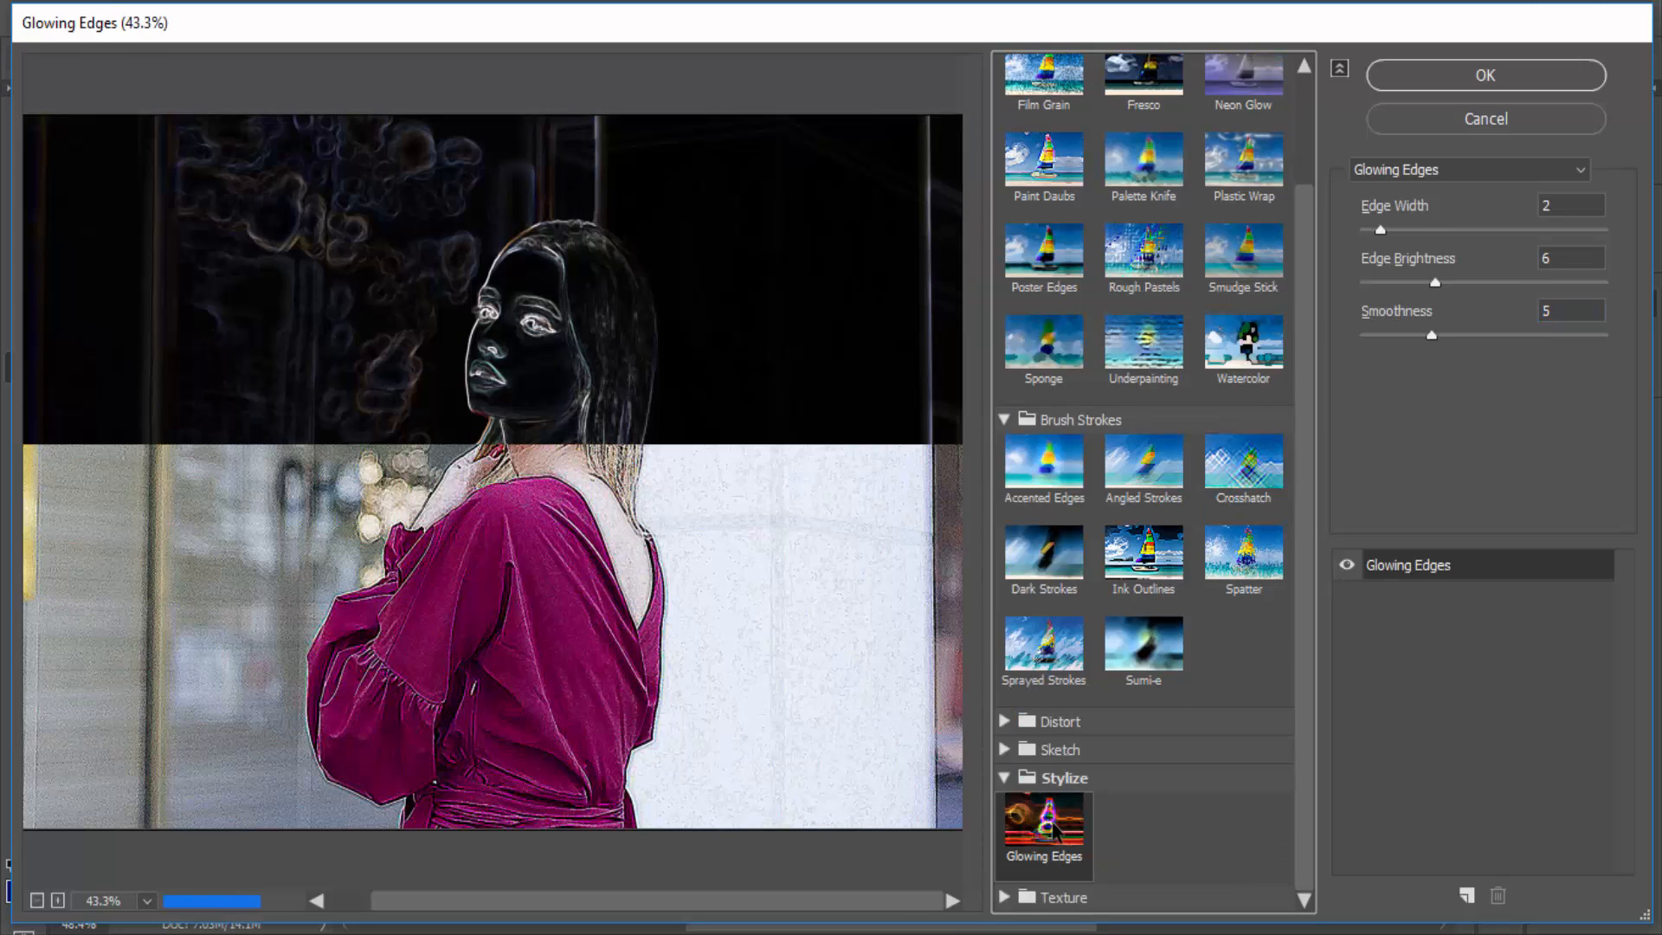
{"action": "scroll", "coordinate": [883, 473], "scroll_direction": "down", "scroll_amount": 1}
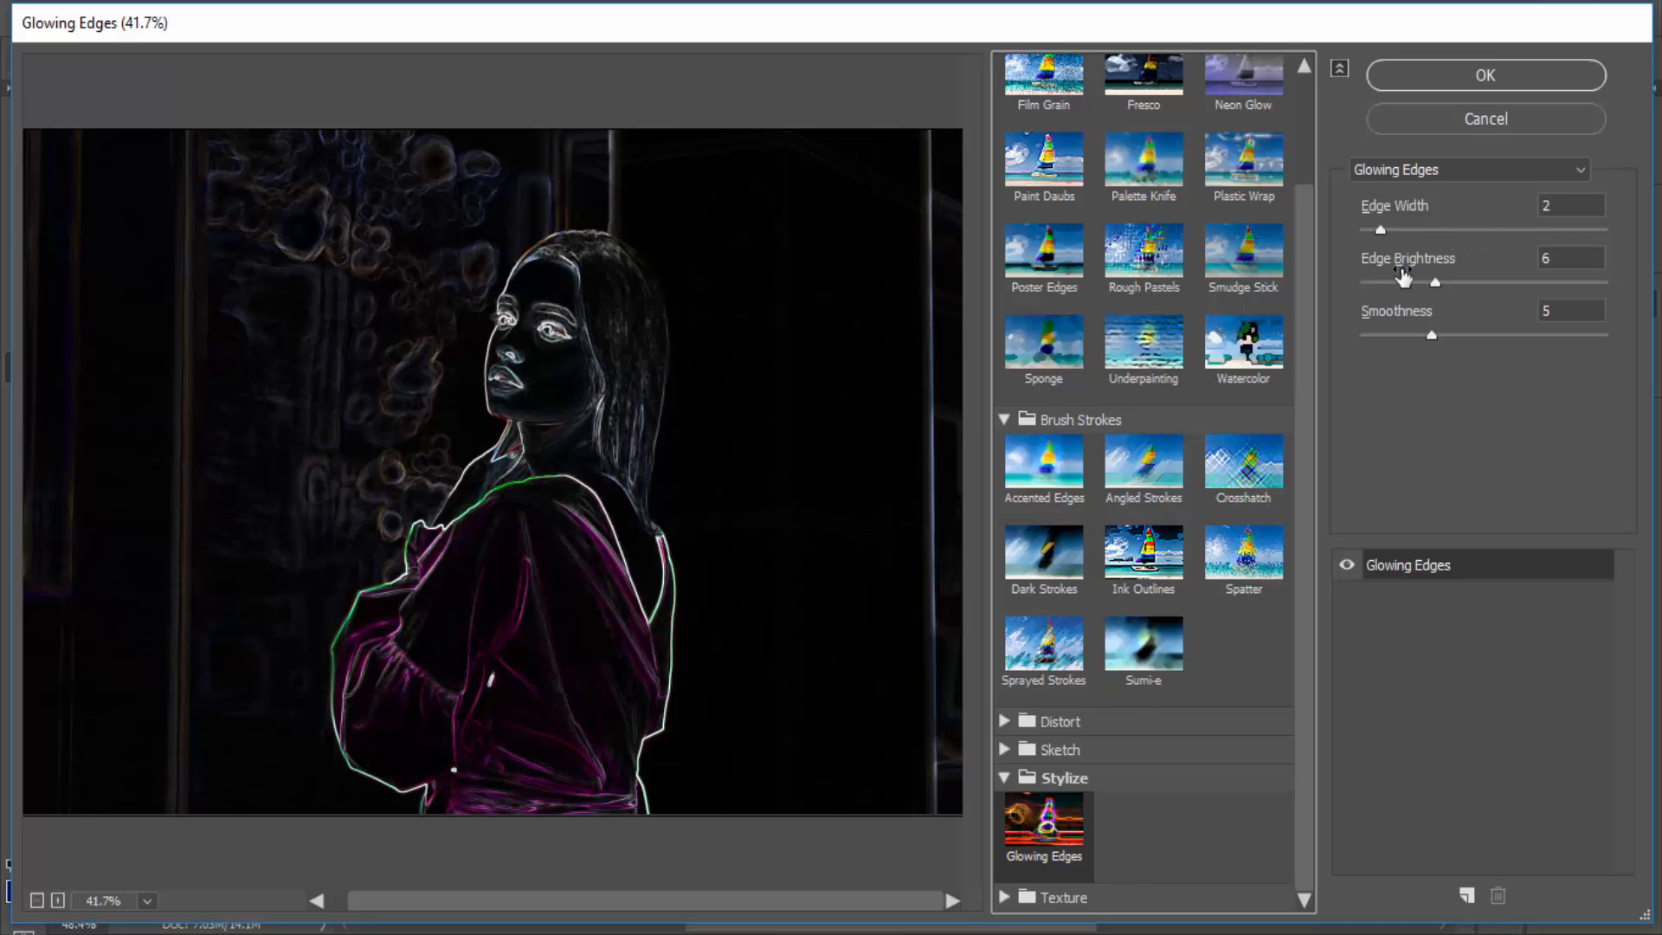
- Set the Glowing Edges filter's Smoothness to 11 and Edge Brightness to 12
{"action": "left_click_drag", "start_coordinate": [1432, 336], "coordinate": [1537, 336]}
{"action": "left_click_drag", "start_coordinate": [1435, 283], "coordinate": [1374, 286]}
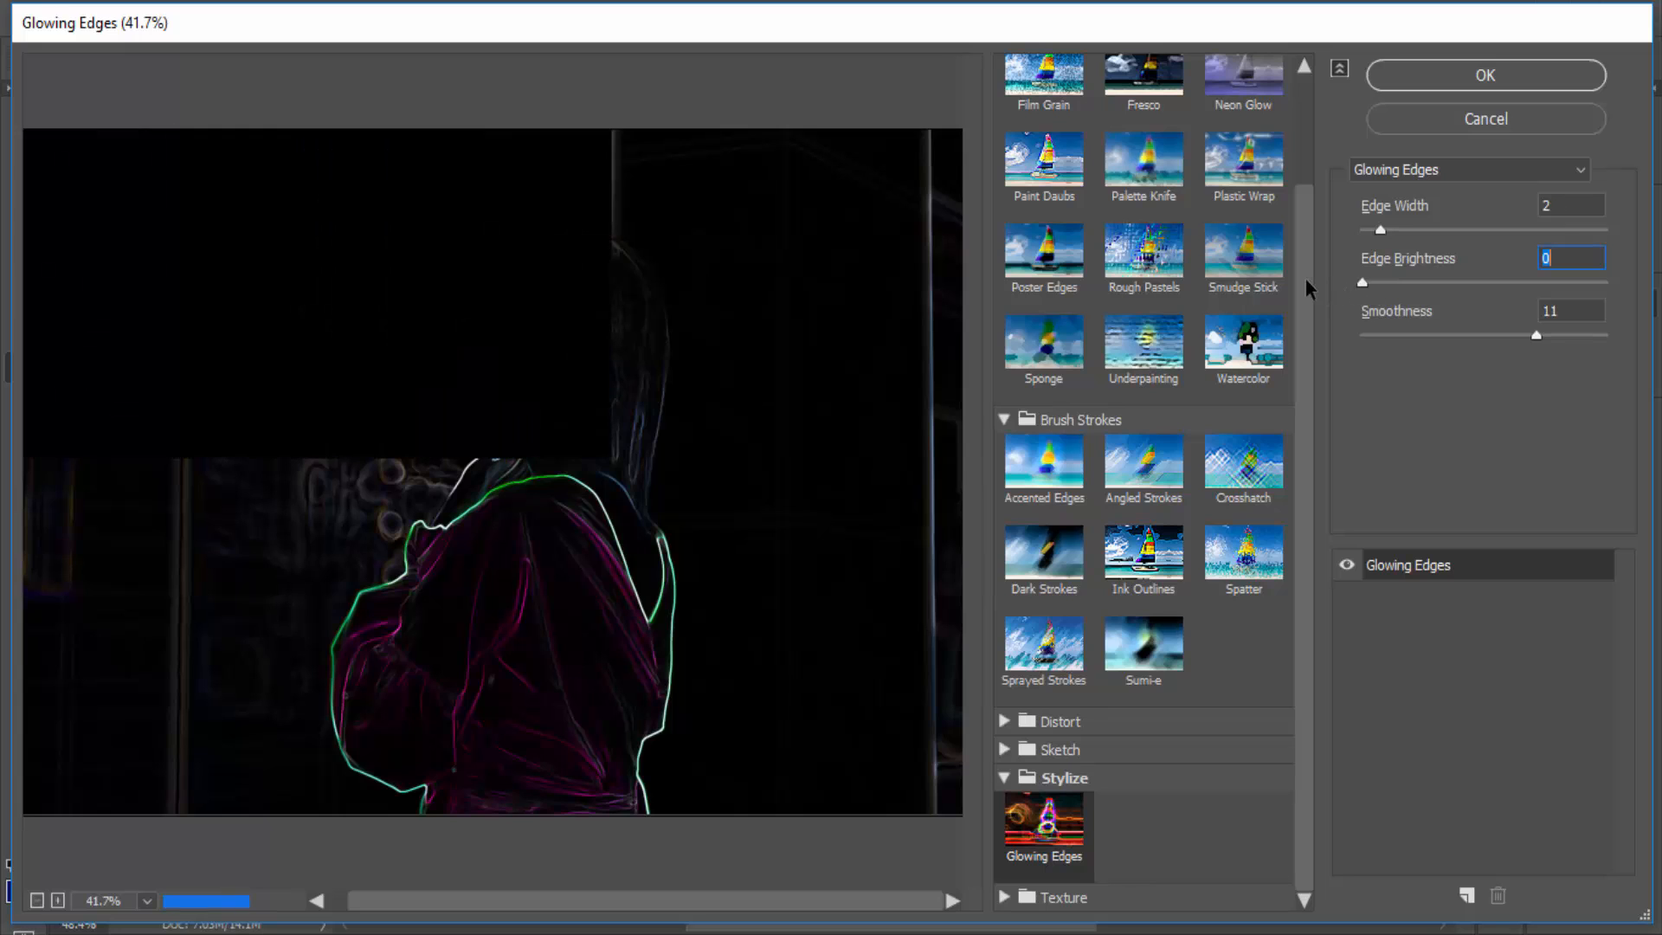
{"action": "left_click", "coordinate": [1409, 285]}
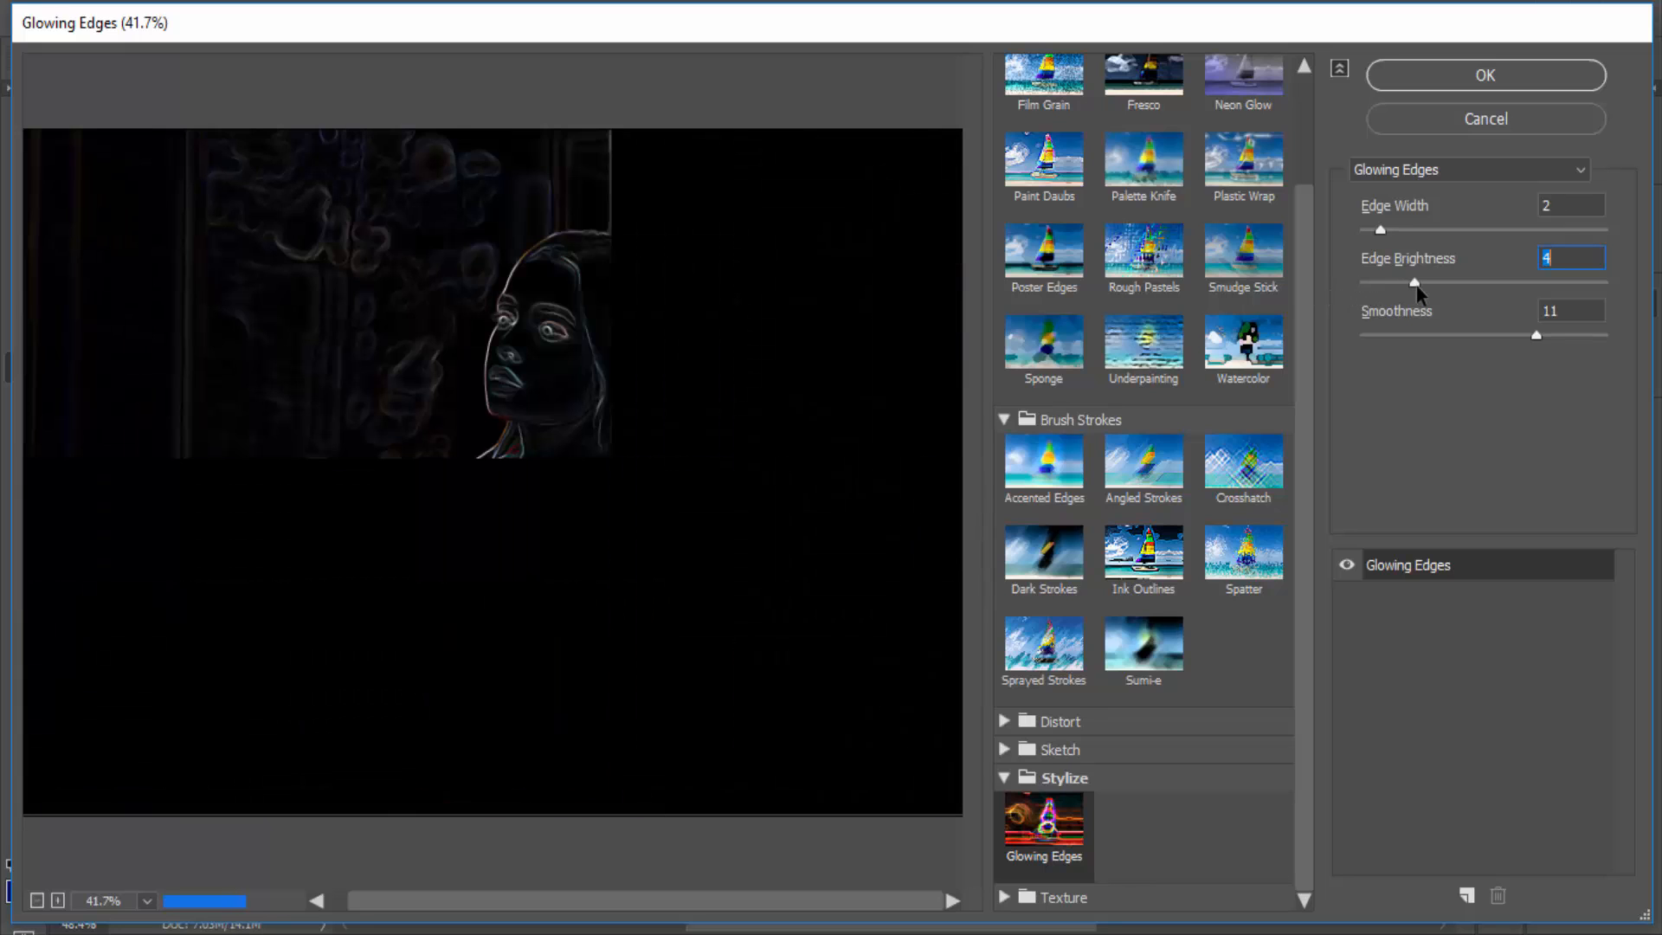
{"action": "left_click_drag", "start_coordinate": [1412, 285], "coordinate": [1510, 298]}
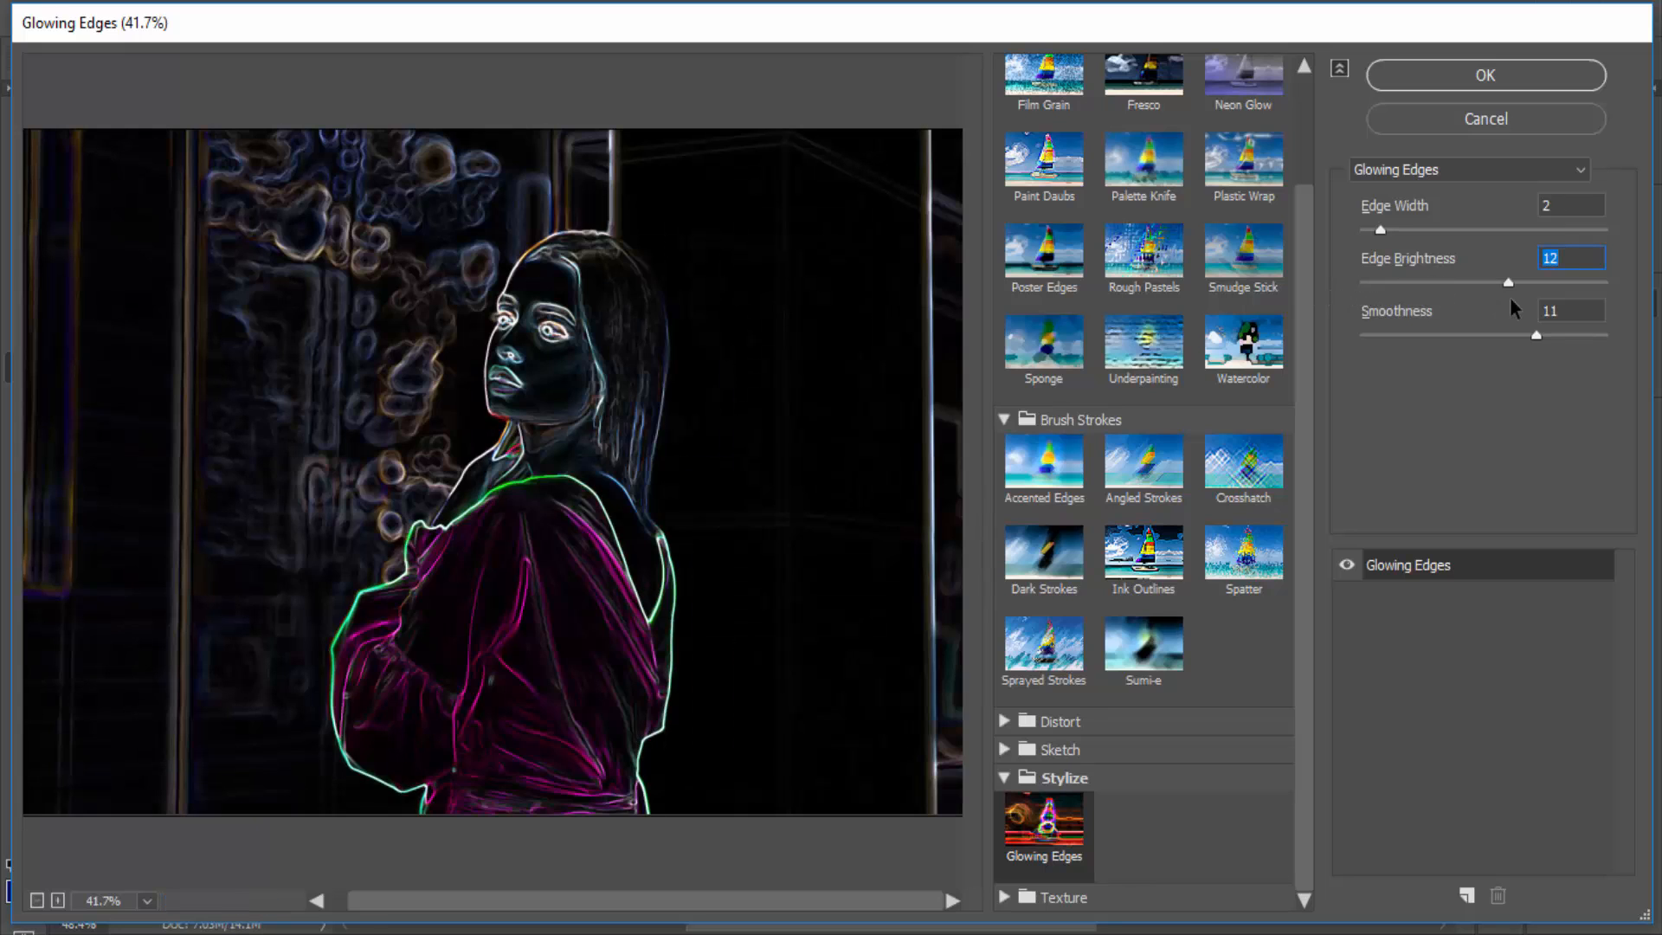
{"action": "scroll", "coordinate": [594, 612], "scroll_direction": "down", "scroll_amount": 1}
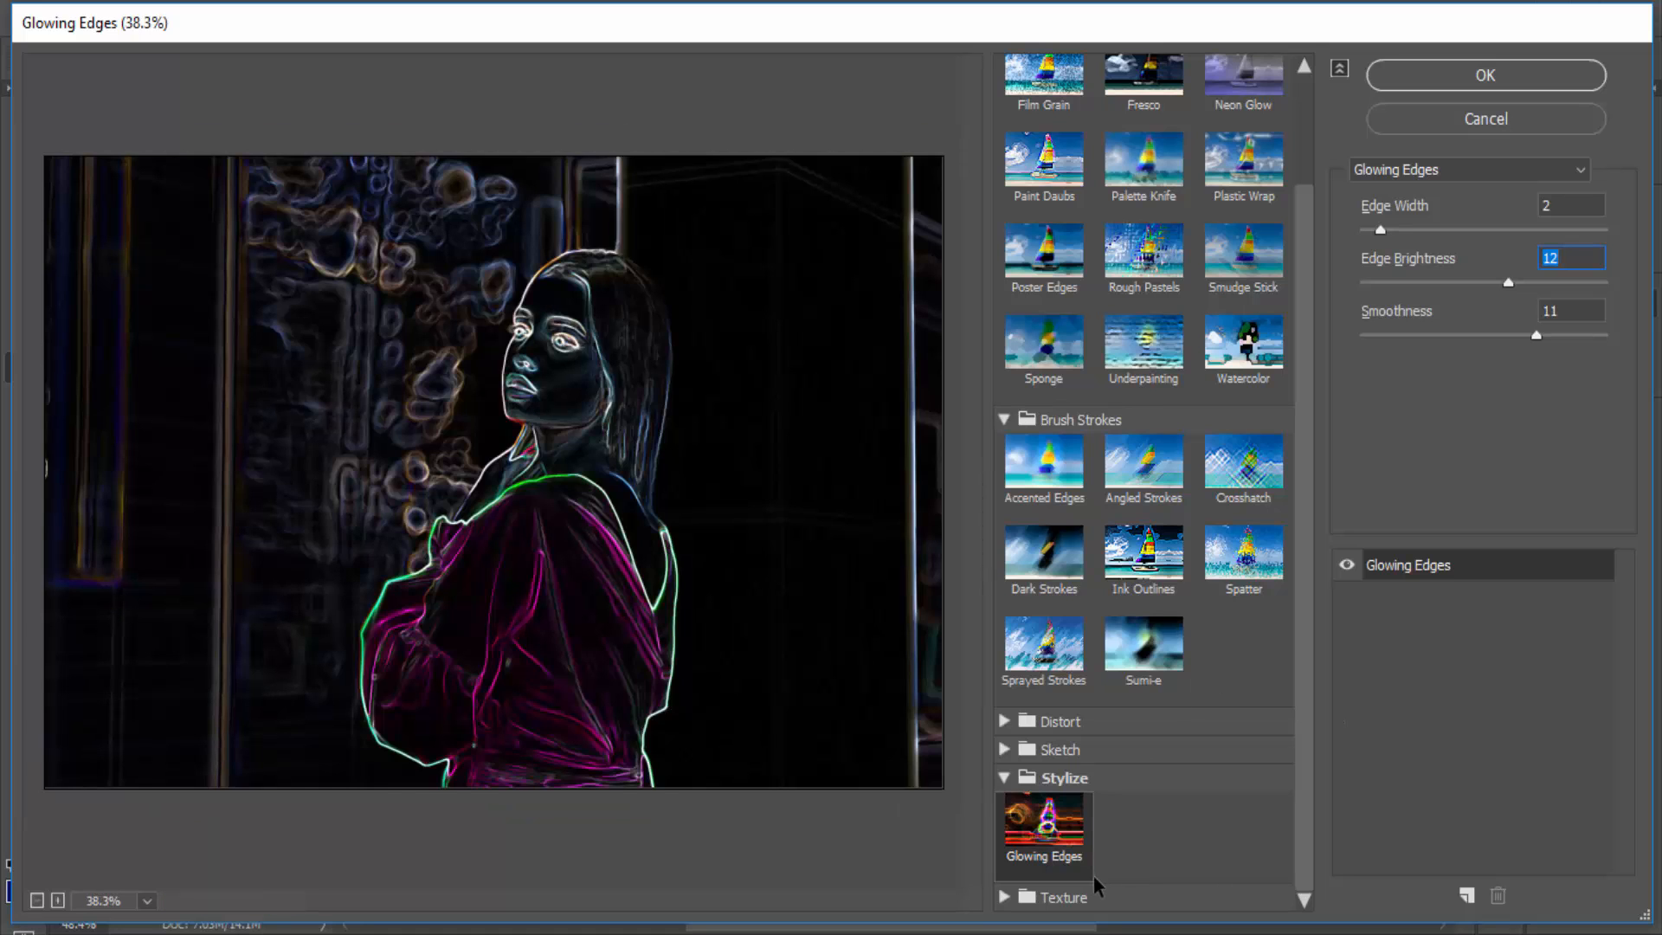
- Choose the Stained Glass texture filter and set Border Thickness to 5 and Light Intensity to 1
{"action": "left_click", "coordinate": [1007, 898]}
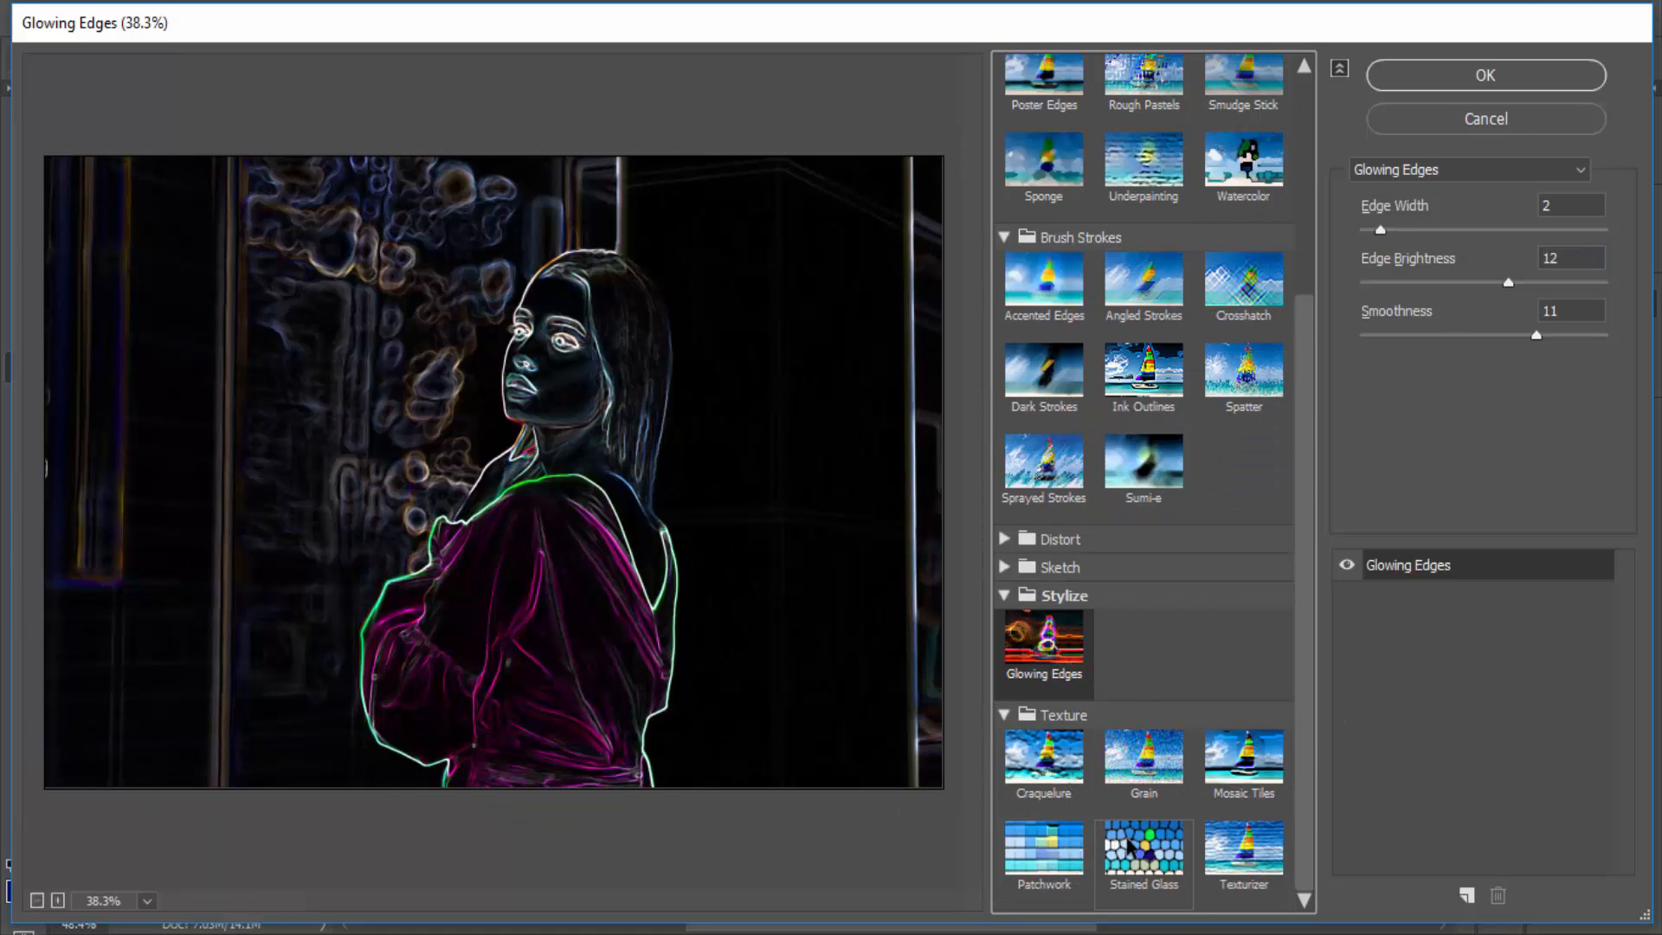
{"action": "left_click", "coordinate": [1134, 854]}
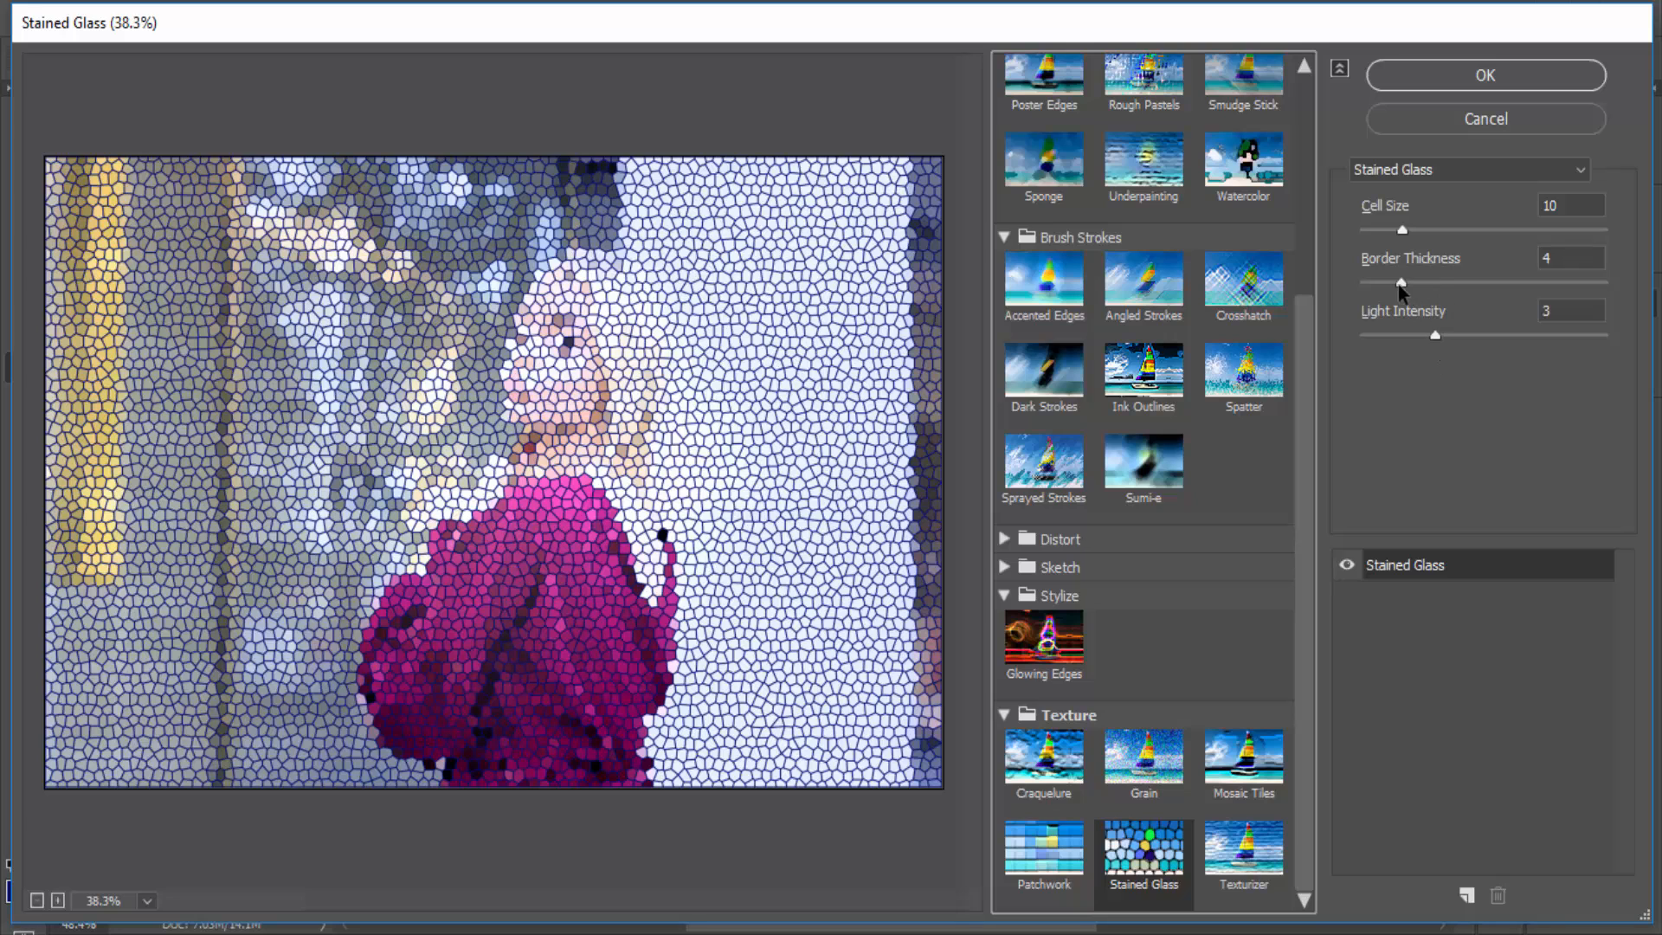
{"action": "left_click_drag", "start_coordinate": [1402, 282], "coordinate": [1394, 338]}
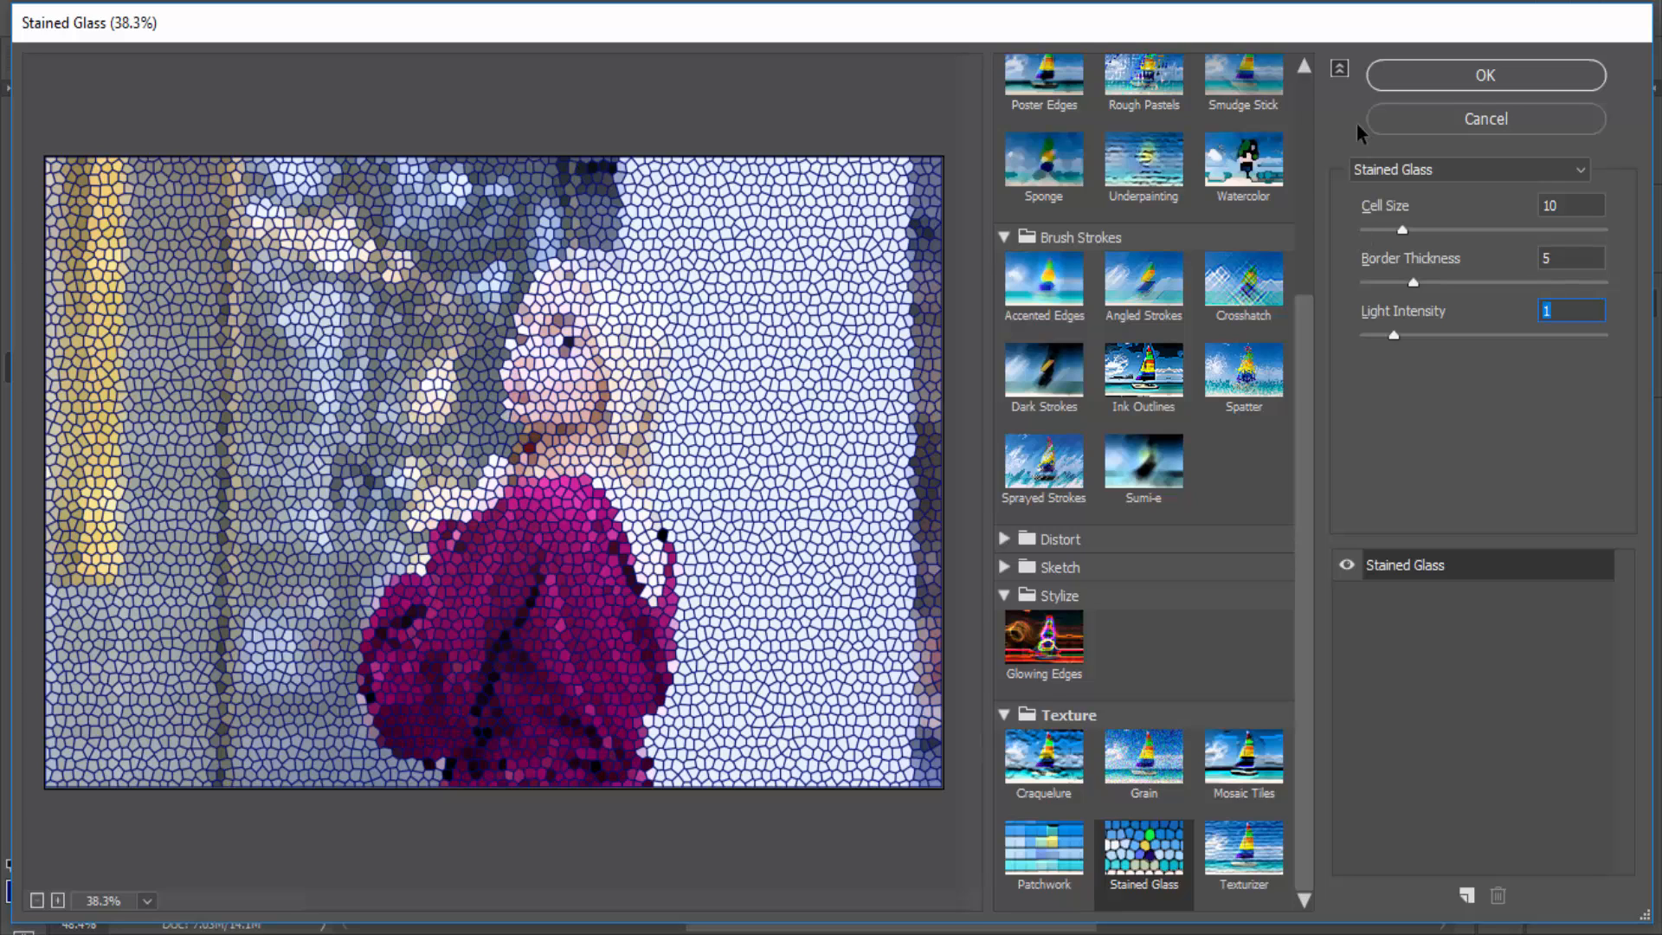
- Close the Filter Gallery without applying the Stained Glass filter
{"action": "scroll", "coordinate": [1073, 216], "scroll_direction": "up", "scroll_amount": 4}
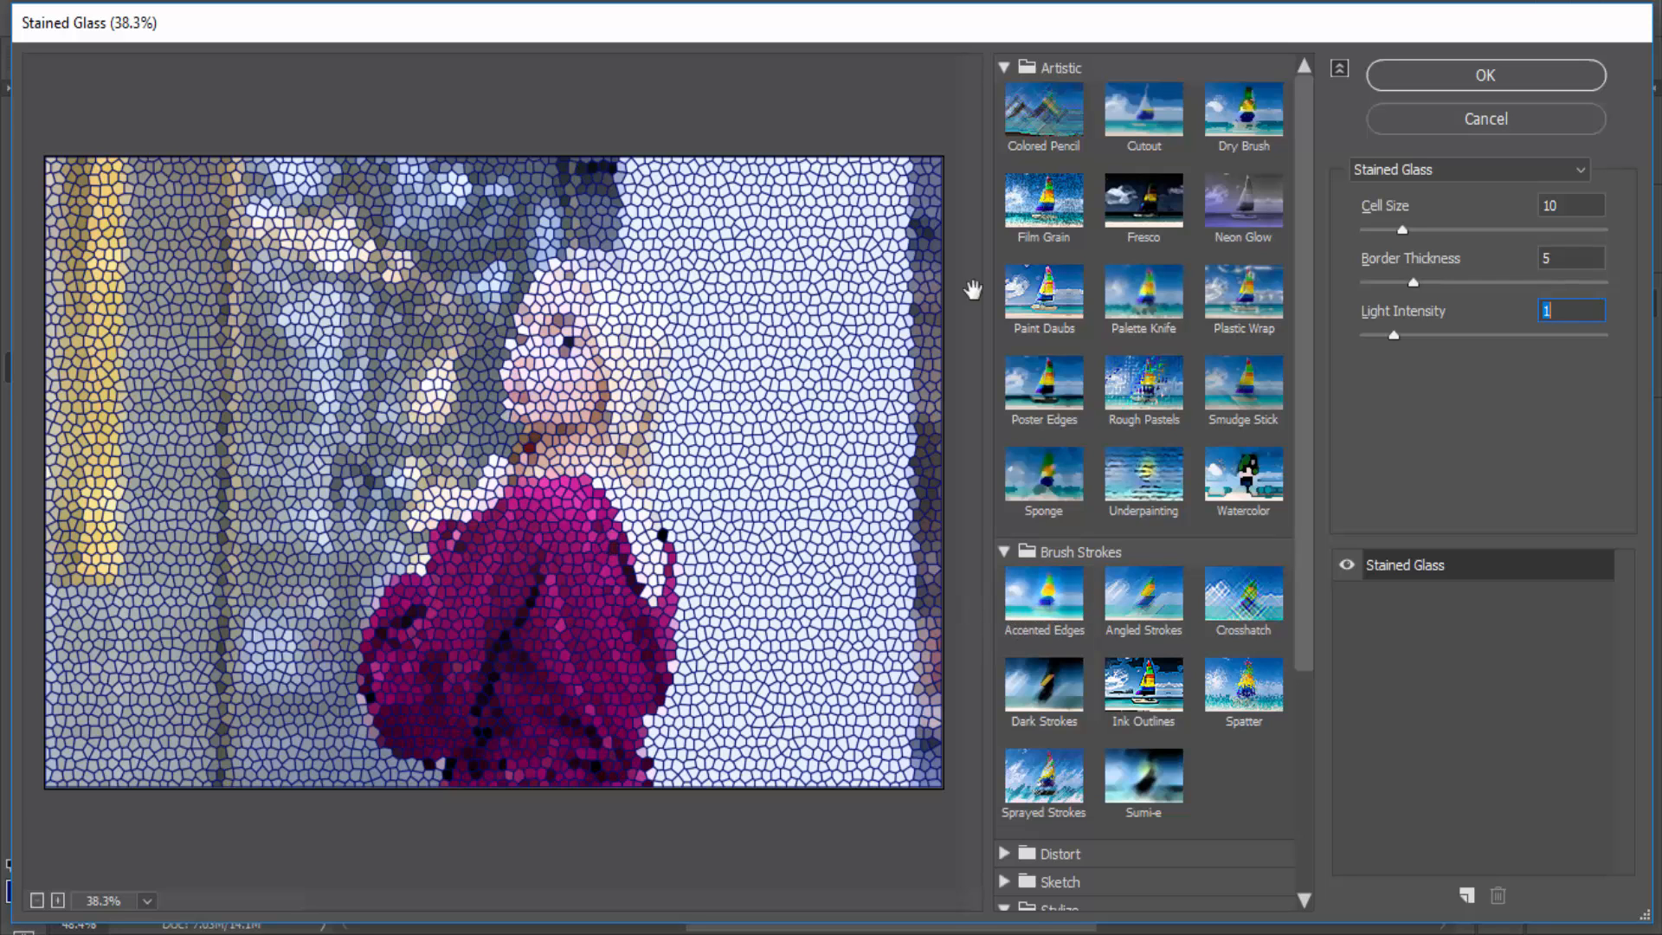
{"action": "left_click", "coordinate": [1487, 120]}
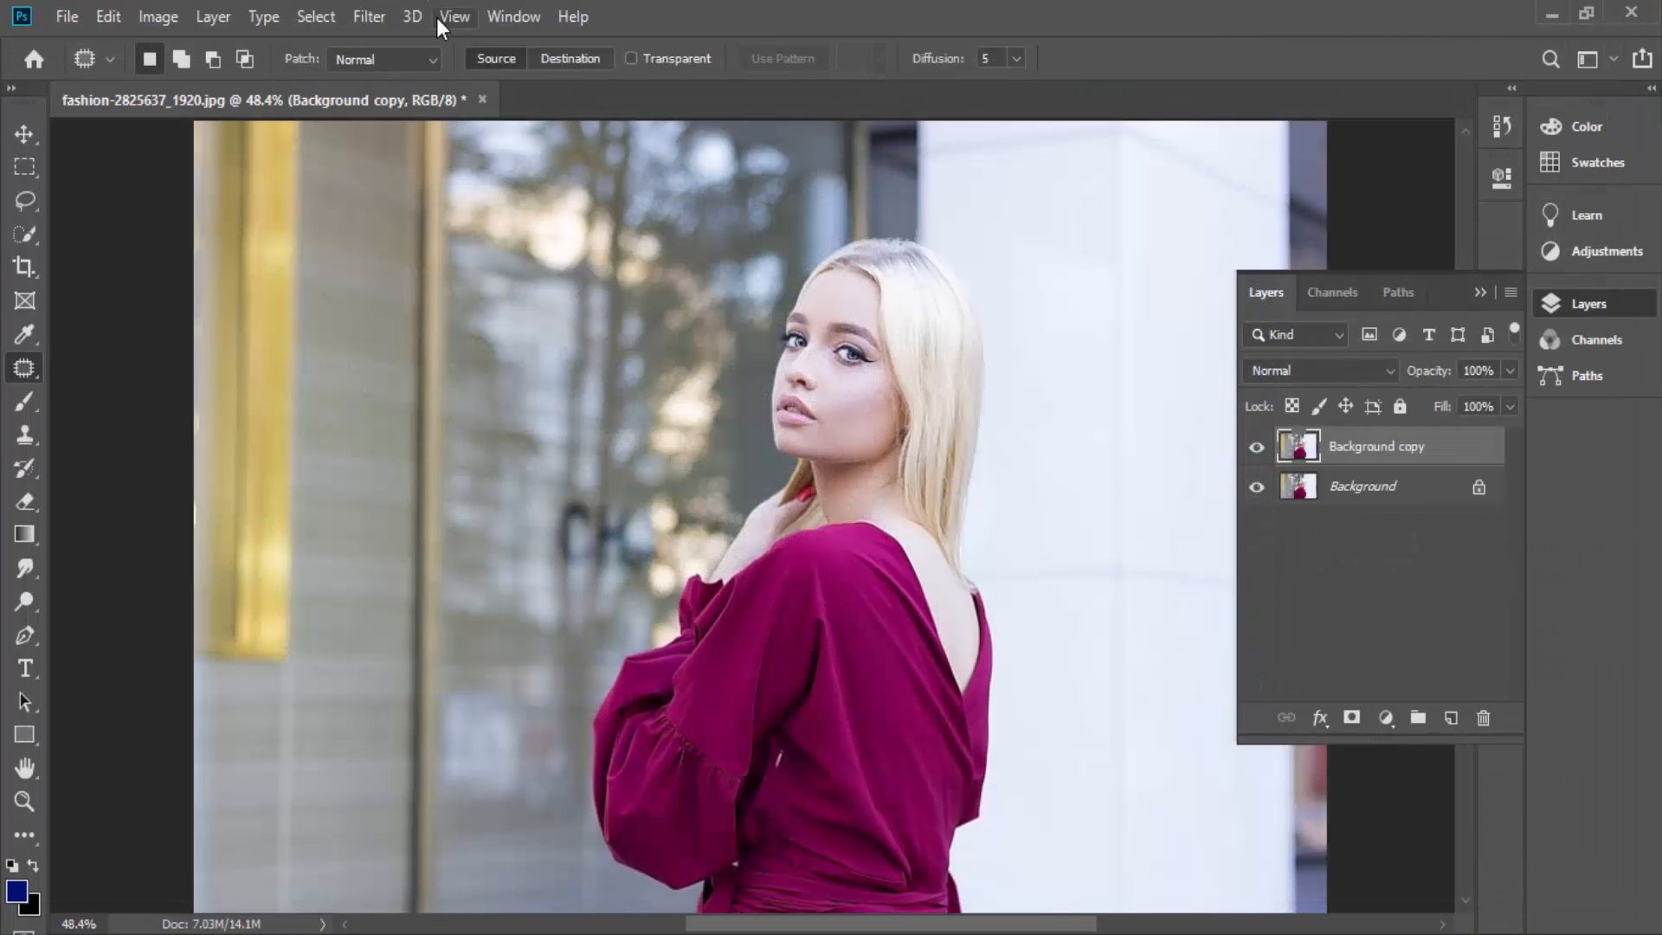
{"action": "left_click", "coordinate": [513, 19]}
{"action": "left_click", "coordinate": [513, 19]}
- Open the Camera Raw filter and set Temperature +16, Tint +80, Exposure -0.10, Contrast +55, Highlights +38 and Shadows -11
{"action": "left_click", "coordinate": [367, 18]}
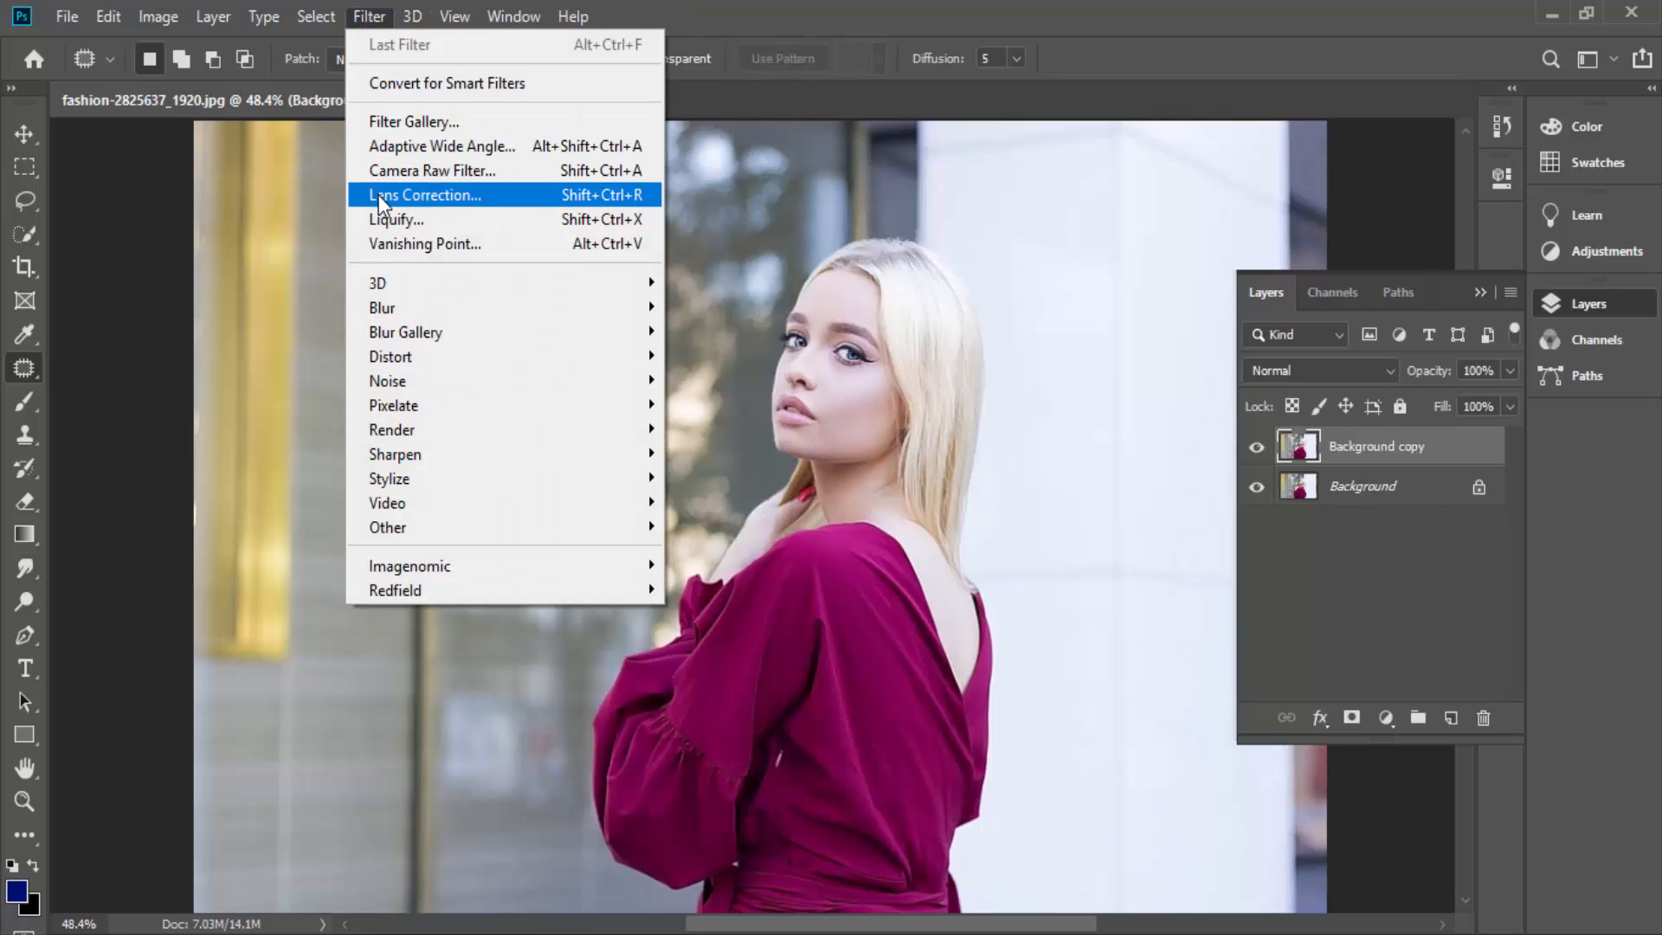
{"action": "left_click", "coordinate": [391, 177]}
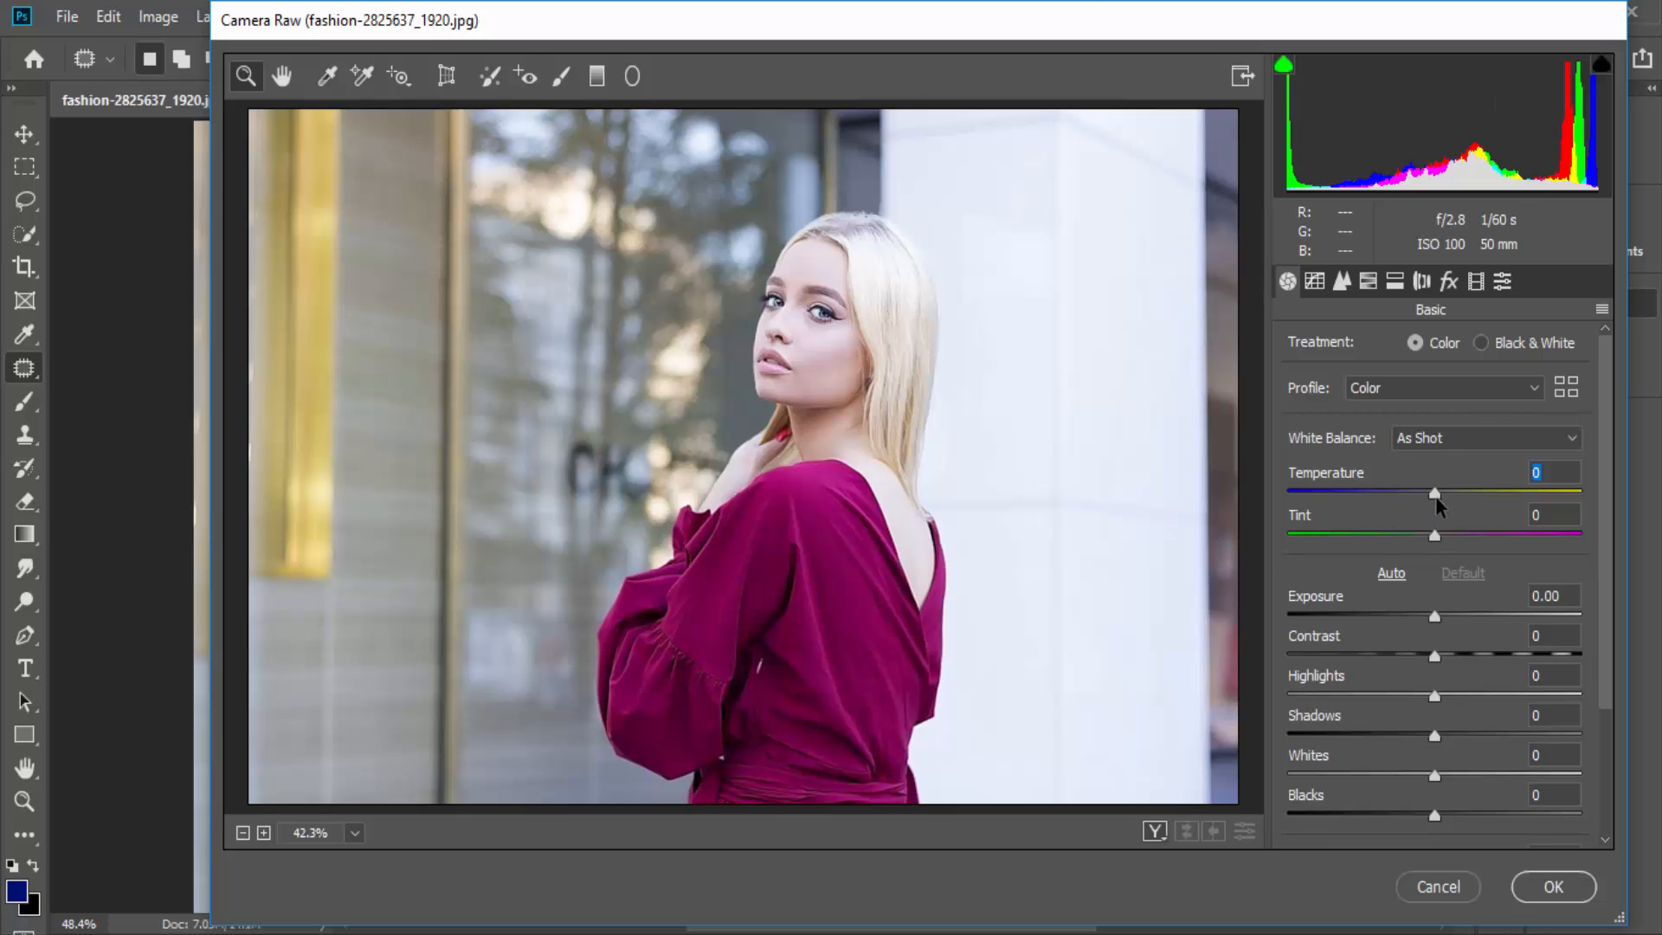
{"action": "left_click_drag", "start_coordinate": [1435, 499], "coordinate": [1554, 537]}
{"action": "left_click_drag", "start_coordinate": [1437, 616], "coordinate": [1515, 656]}
{"action": "left_click_drag", "start_coordinate": [1409, 616], "coordinate": [1435, 617]}
{"action": "left_click_drag", "start_coordinate": [1431, 698], "coordinate": [1482, 734]}
{"action": "left_click_drag", "start_coordinate": [1444, 738], "coordinate": [1423, 738]}
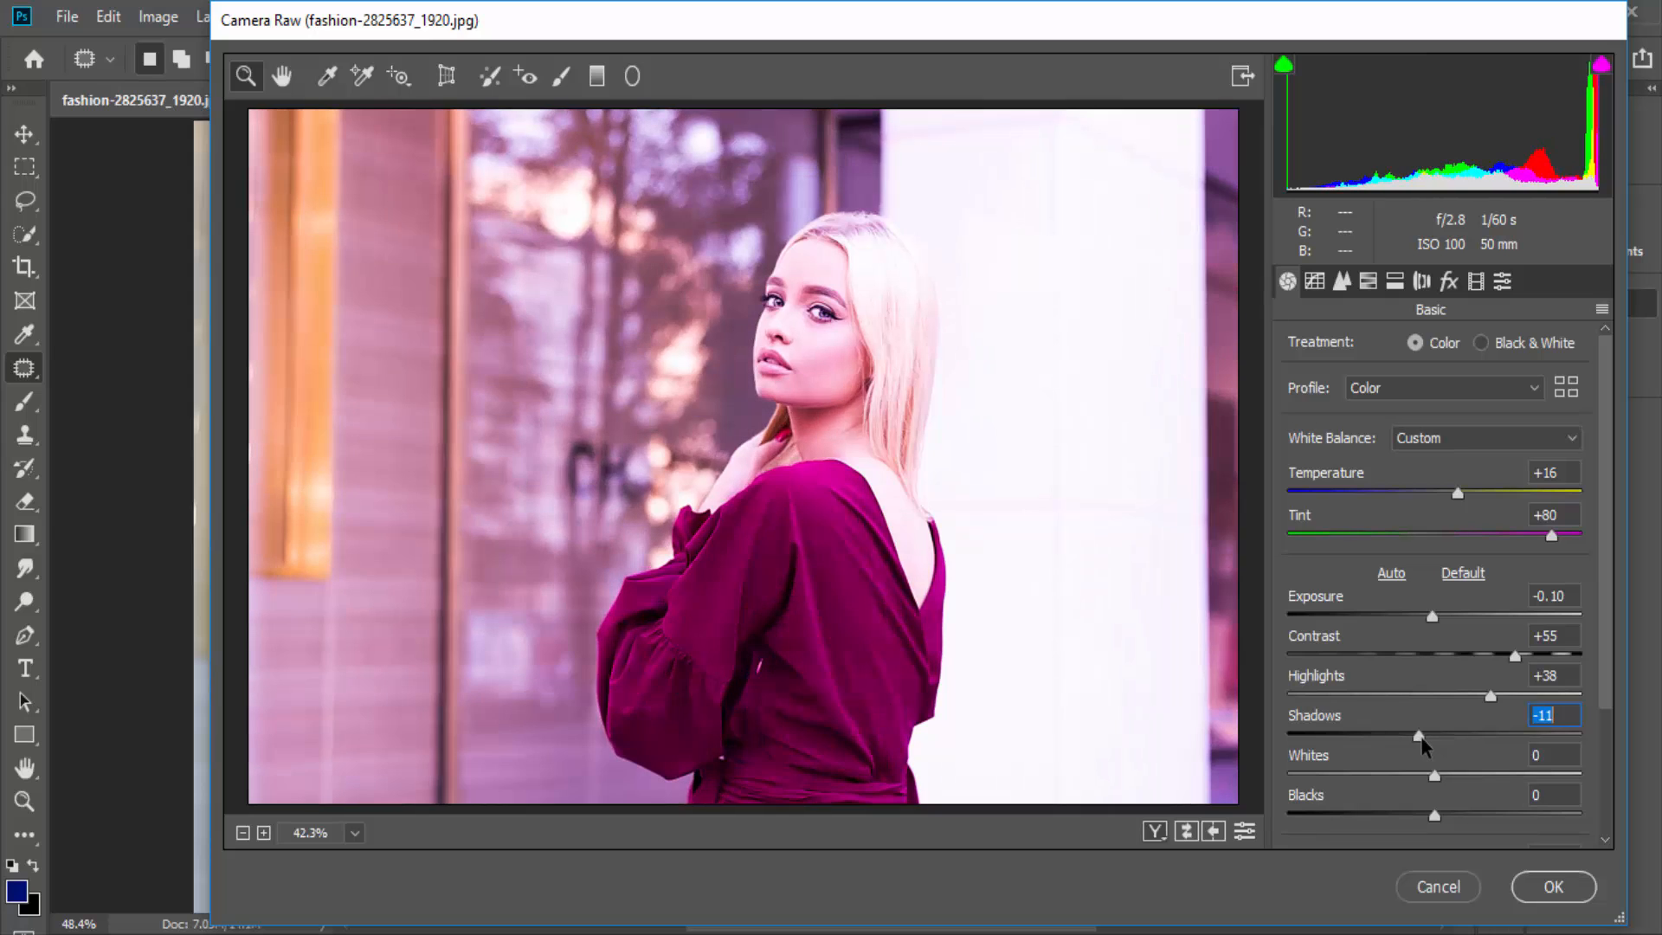
- Set Whites to -60, Blacks to -13, Dehaze to +50 and Vibrance to -9, and strongly raise the Saturation
{"action": "scroll", "coordinate": [1429, 744], "scroll_direction": "down", "scroll_amount": 2}
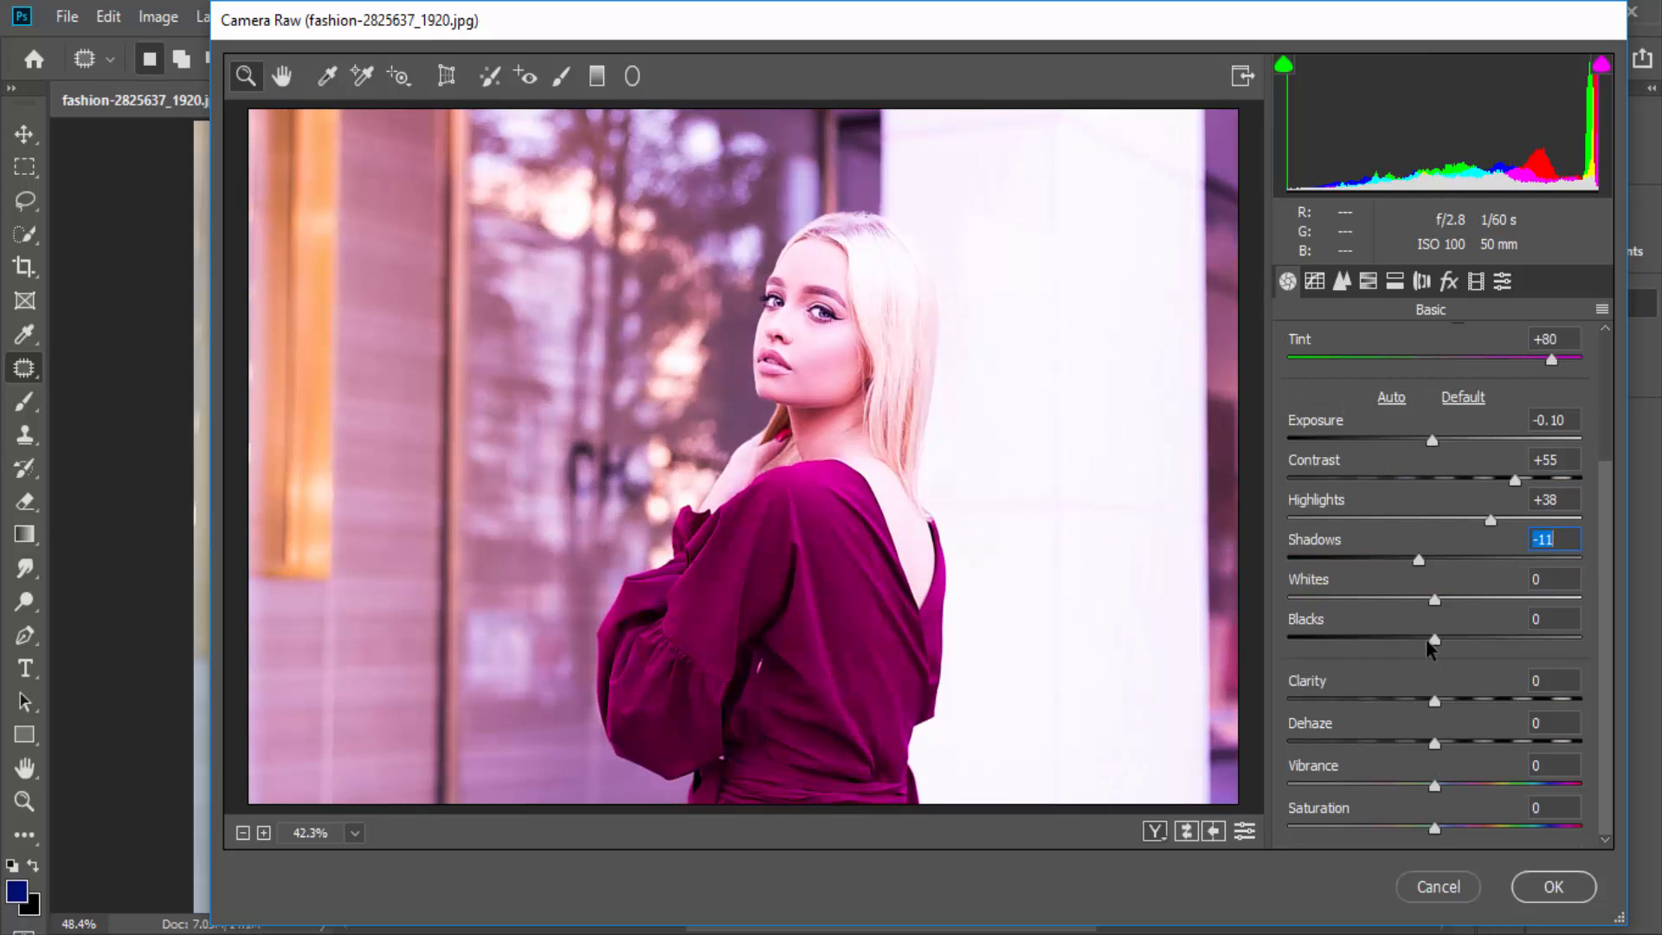
{"action": "left_click_drag", "start_coordinate": [1453, 613], "coordinate": [1347, 600]}
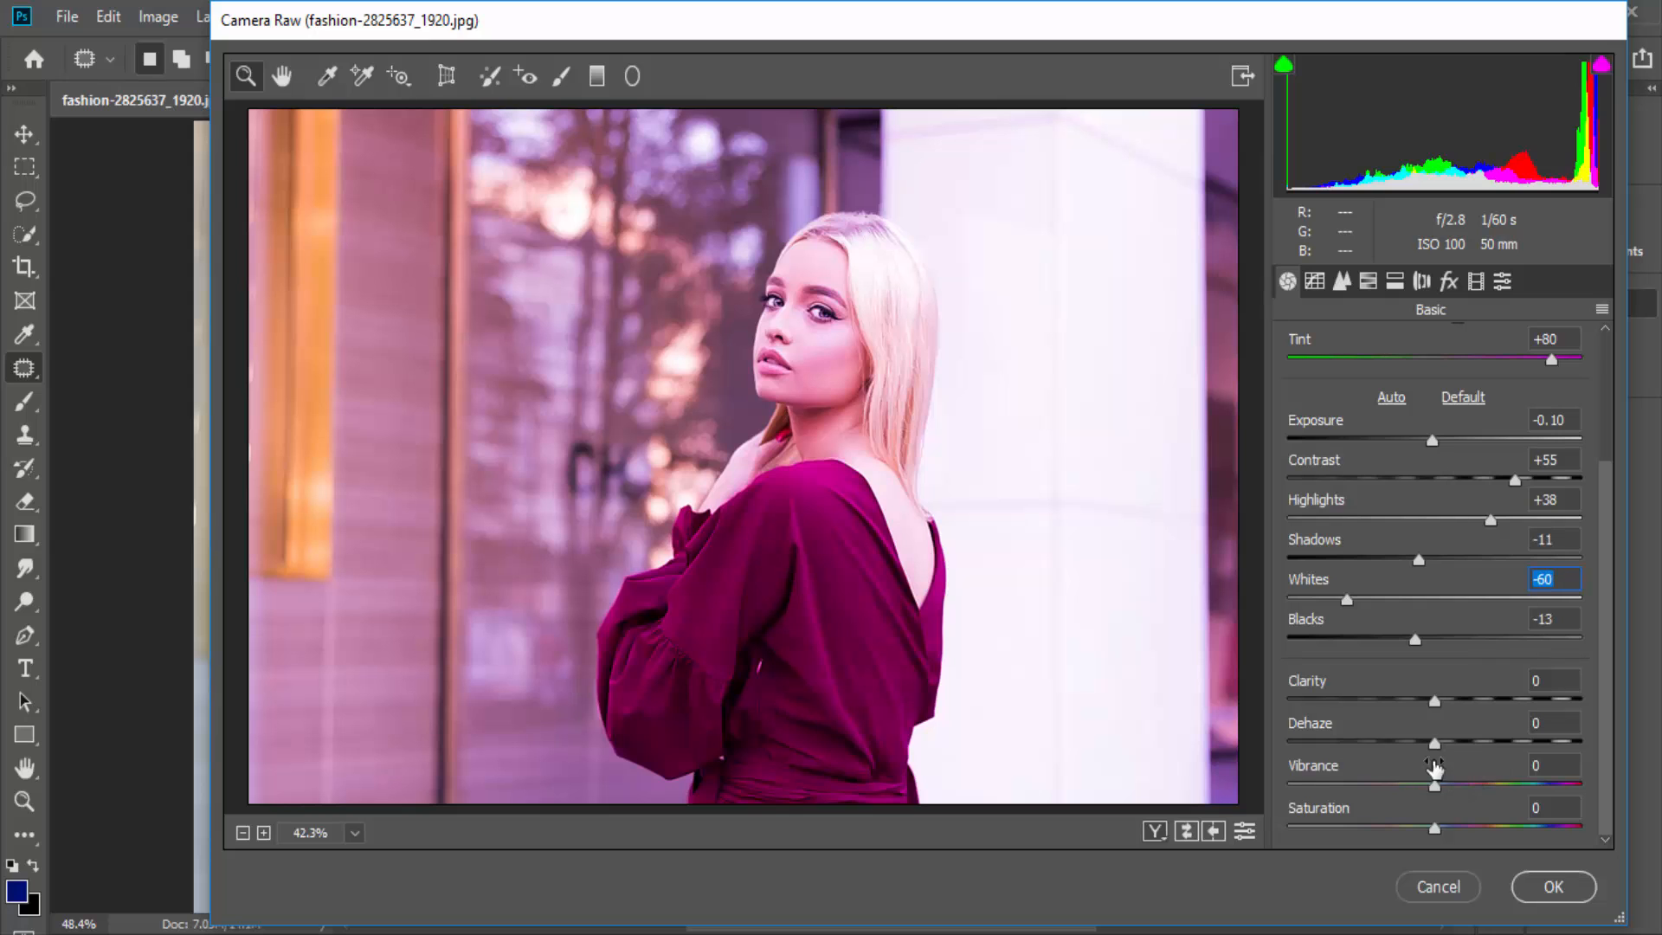
{"action": "left_click_drag", "start_coordinate": [1475, 750], "coordinate": [1417, 794]}
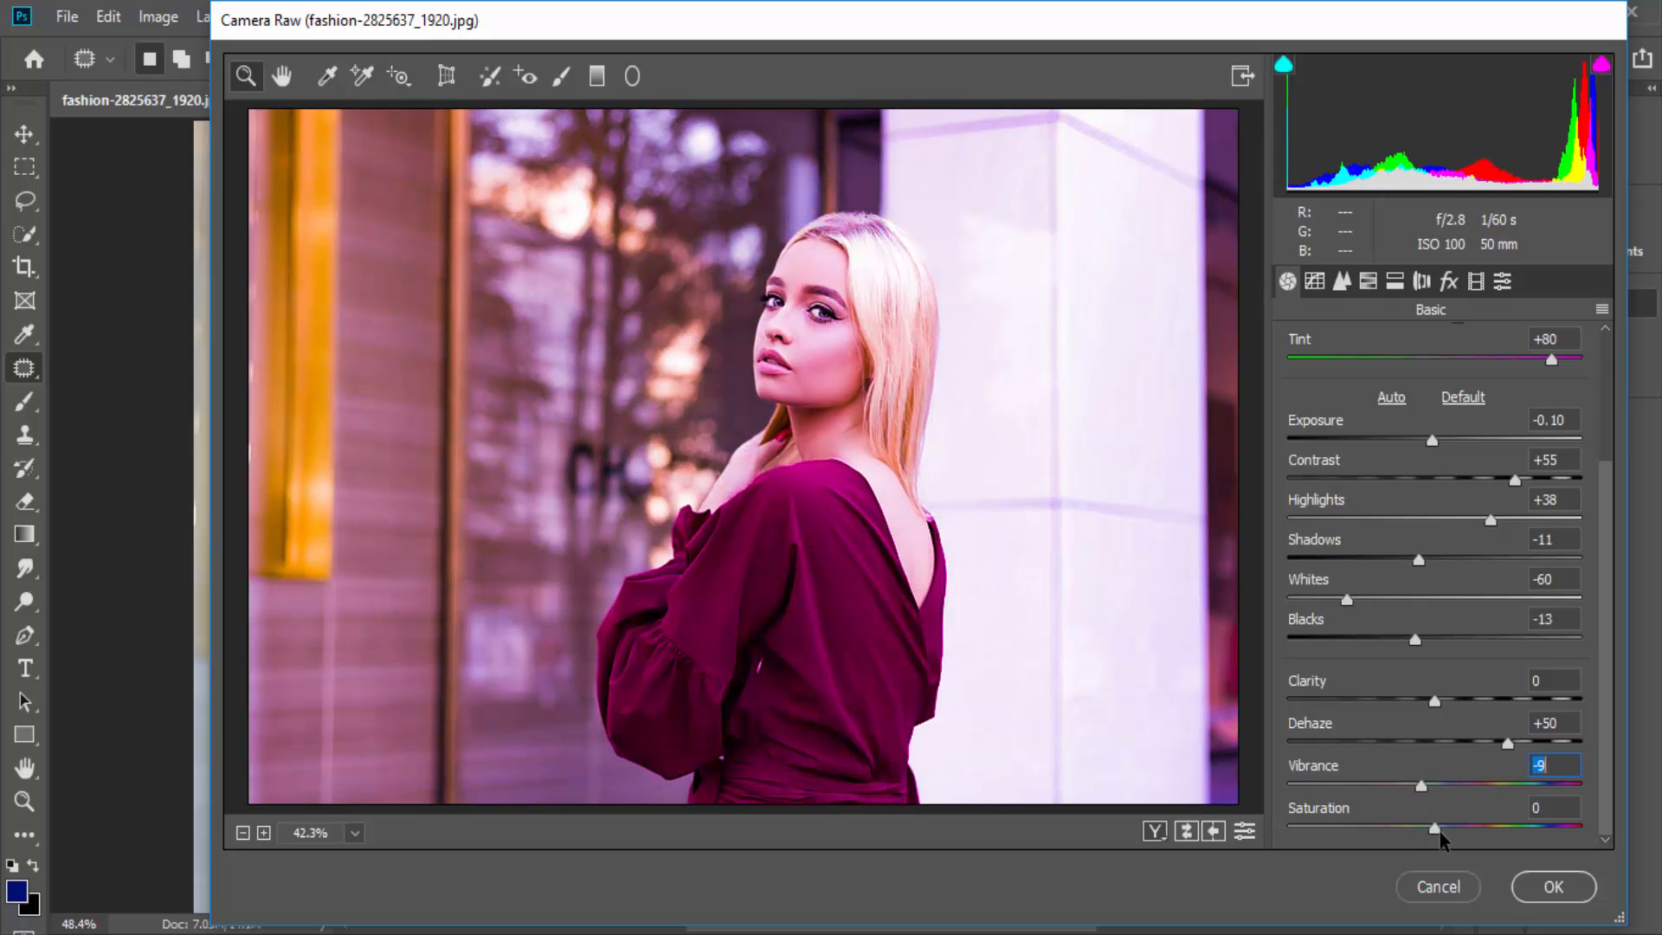
{"action": "left_click_drag", "start_coordinate": [1448, 829], "coordinate": [1536, 831]}
{"action": "scroll", "coordinate": [1606, 840], "scroll_direction": "up", "scroll_amount": 4}
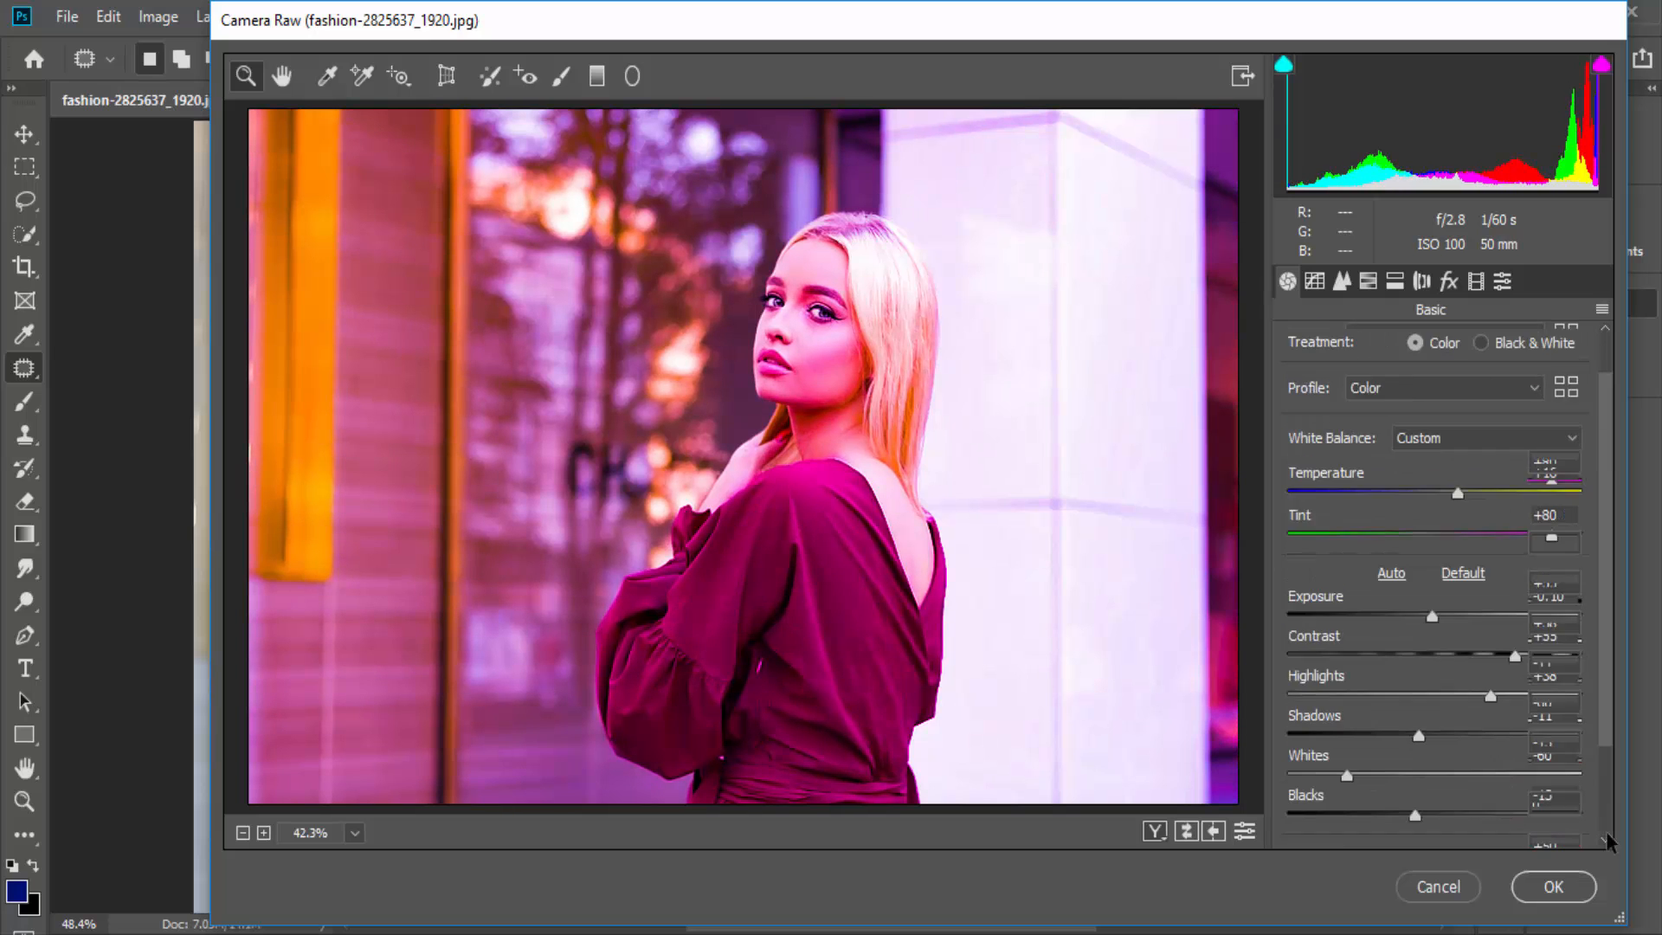
{"action": "scroll", "coordinate": [1606, 840], "scroll_direction": "down", "scroll_amount": 4}
{"action": "scroll", "coordinate": [1606, 840], "scroll_direction": "up", "scroll_amount": 1}
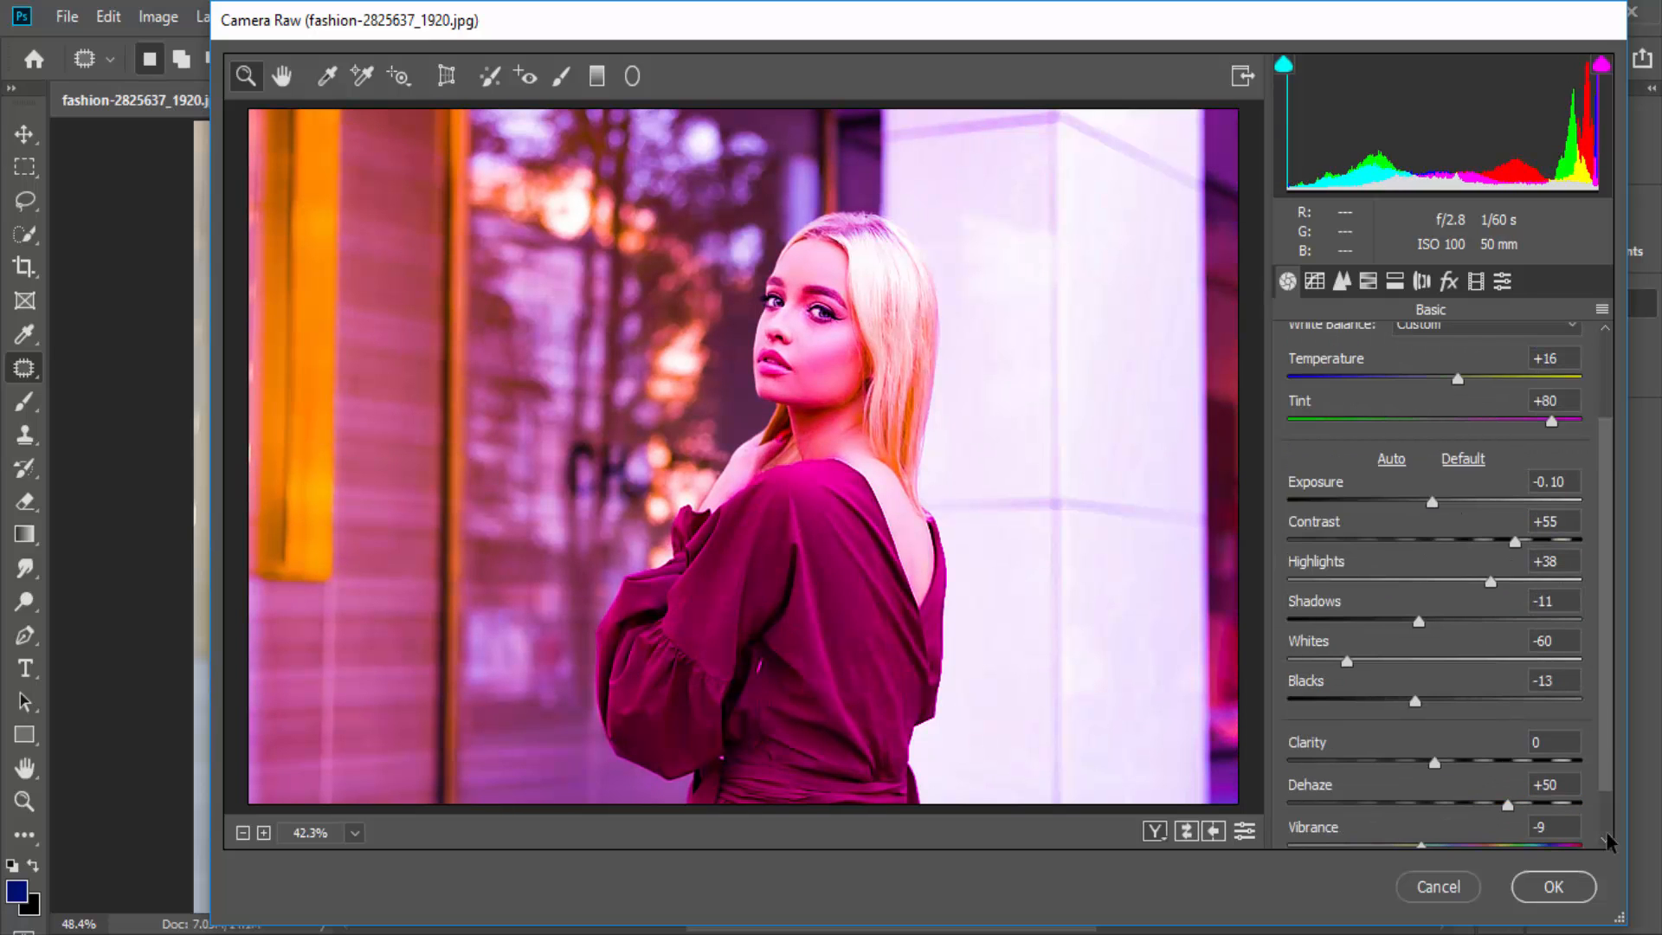
{"action": "scroll", "coordinate": [1607, 834], "scroll_direction": "up", "scroll_amount": 3}
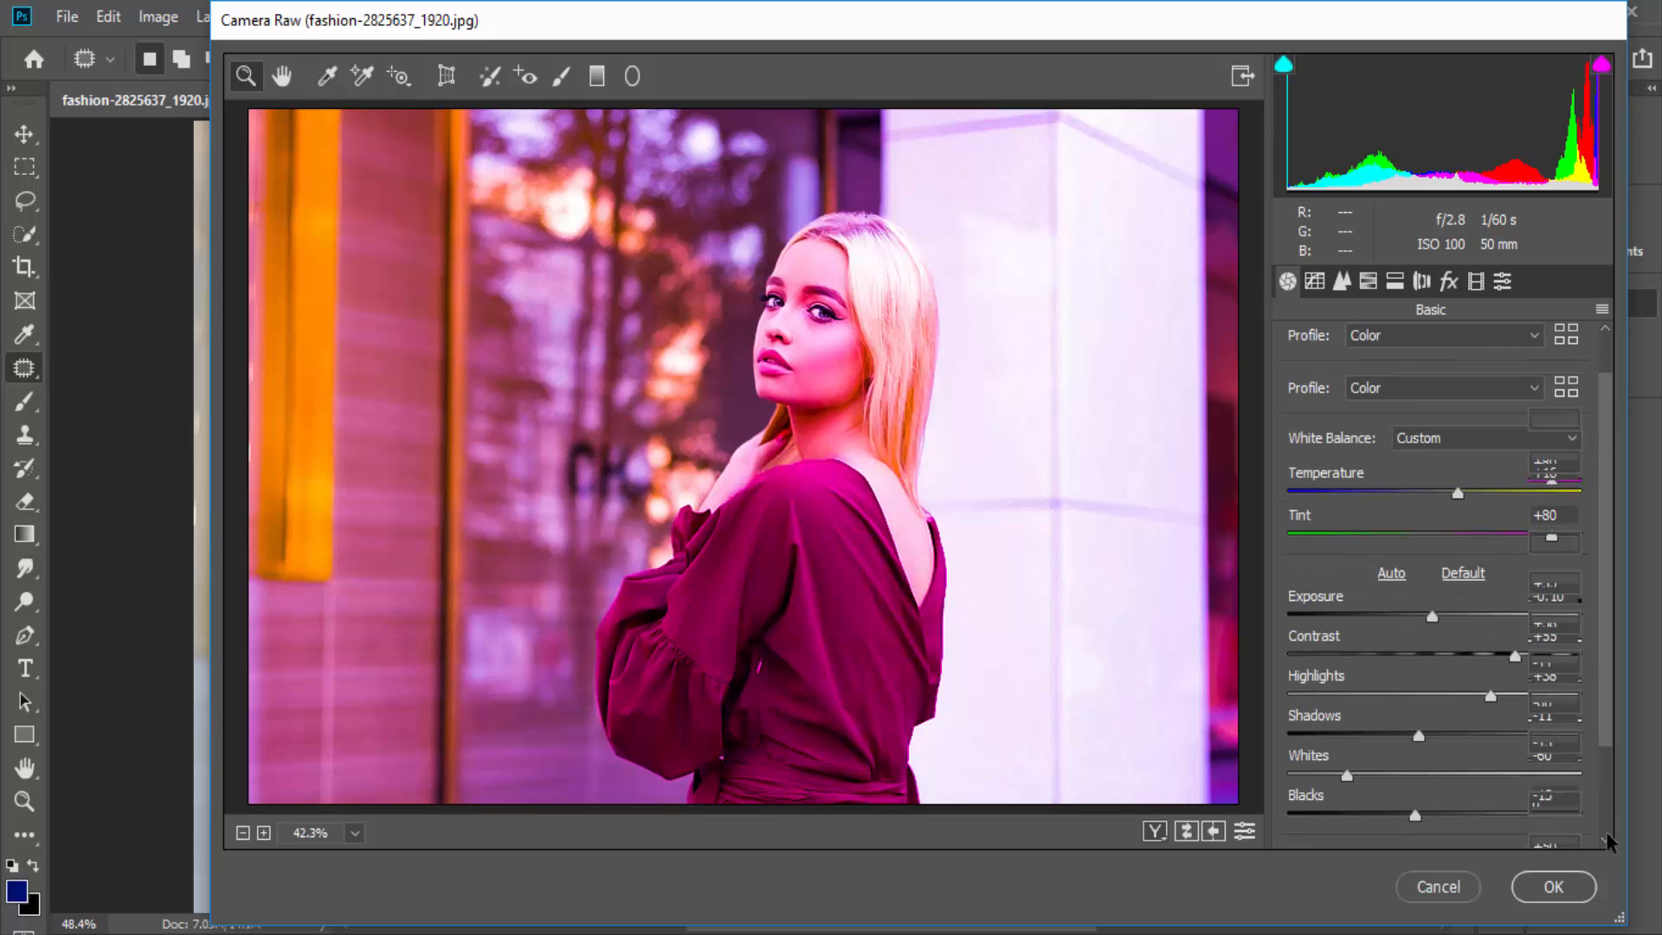
- In the parametric tone curve, set Highlights to +72 and Lights to -21, and raise the Darks
{"action": "left_click", "coordinate": [1315, 283]}
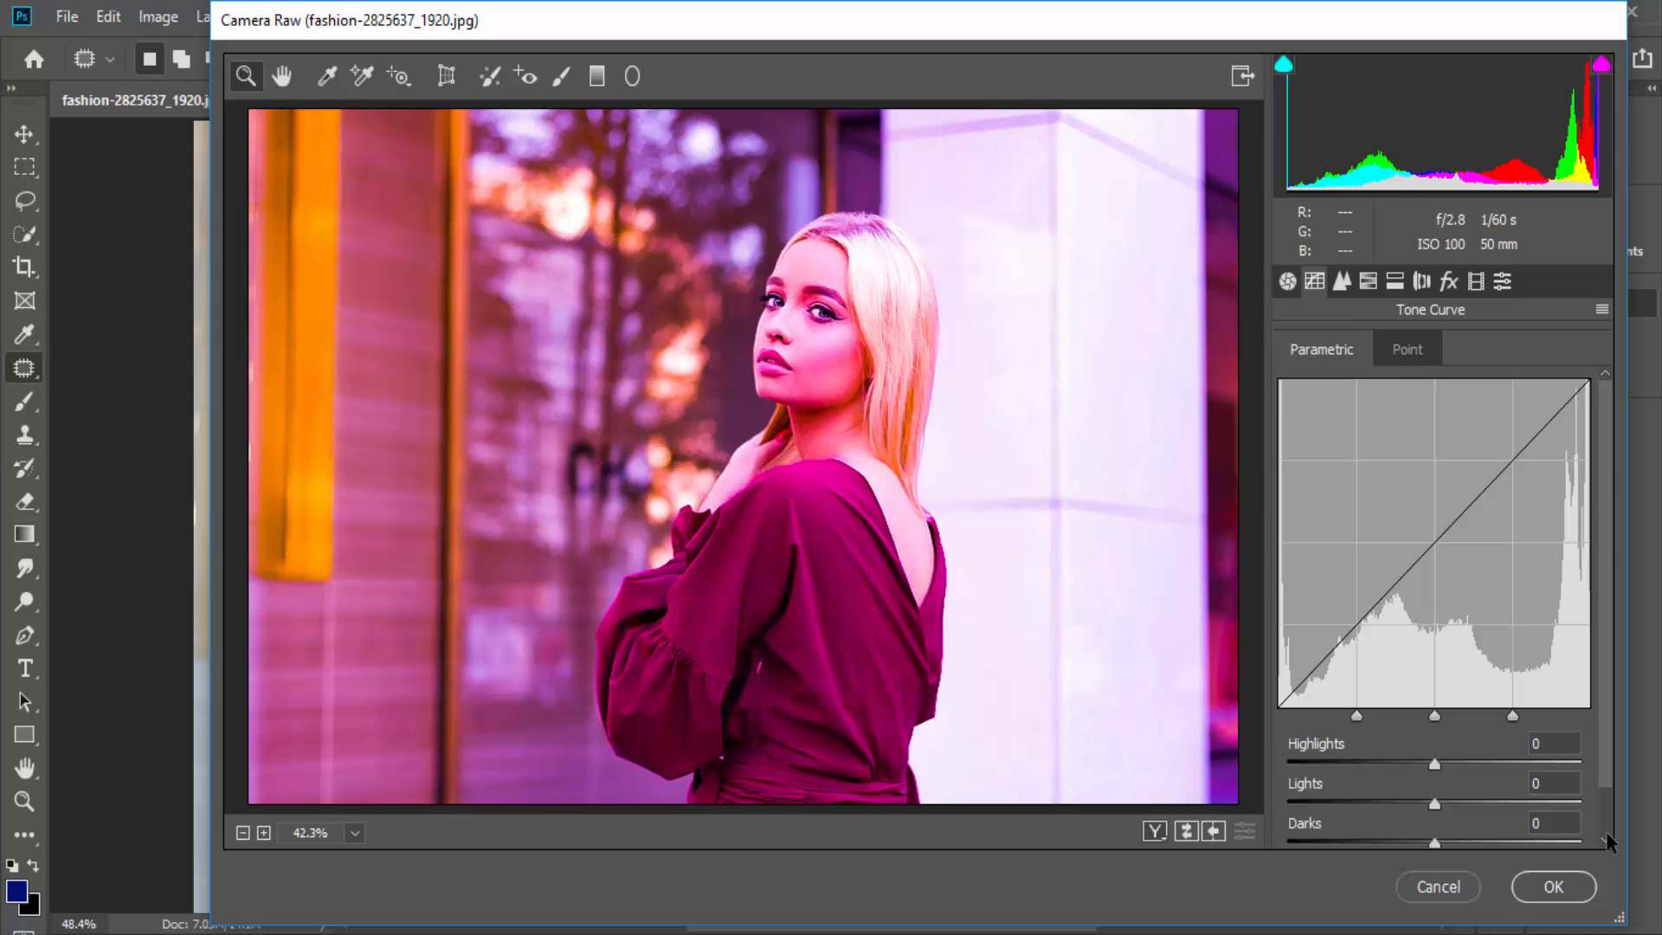
{"action": "mouse_move", "coordinate": [1496, 765]}
{"action": "left_mouse_down"}
{"action": "mouse_move", "coordinate": [1522, 765]}
{"action": "mouse_move", "coordinate": [1402, 764]}
{"action": "mouse_move", "coordinate": [1539, 764]}
{"action": "left_mouse_up"}
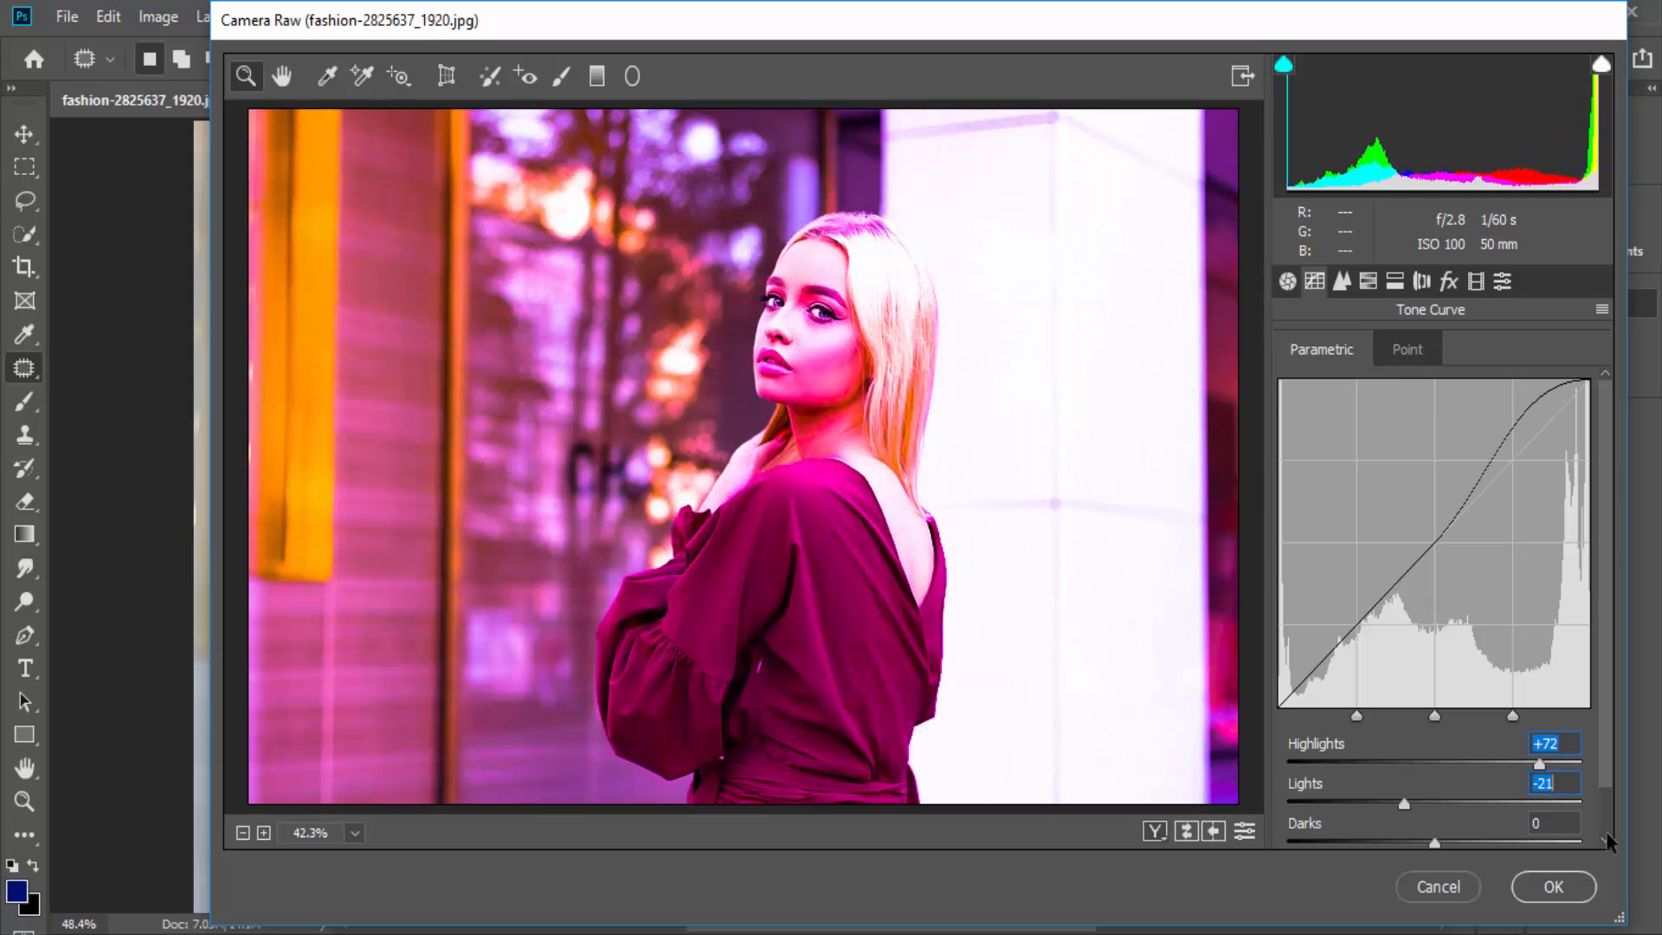
{"action": "mouse_move", "coordinate": [1404, 803]}
{"action": "left_mouse_down"}
{"action": "mouse_move", "coordinate": [1379, 803]}
{"action": "mouse_move", "coordinate": [1511, 842]}
{"action": "mouse_move", "coordinate": [1489, 843]}
{"action": "left_mouse_up"}
- Set the HSL hues to Reds -77, Yellows +39 and Greens +50, and tint the highlights with Split Toning
{"action": "left_click", "coordinate": [1368, 281]}
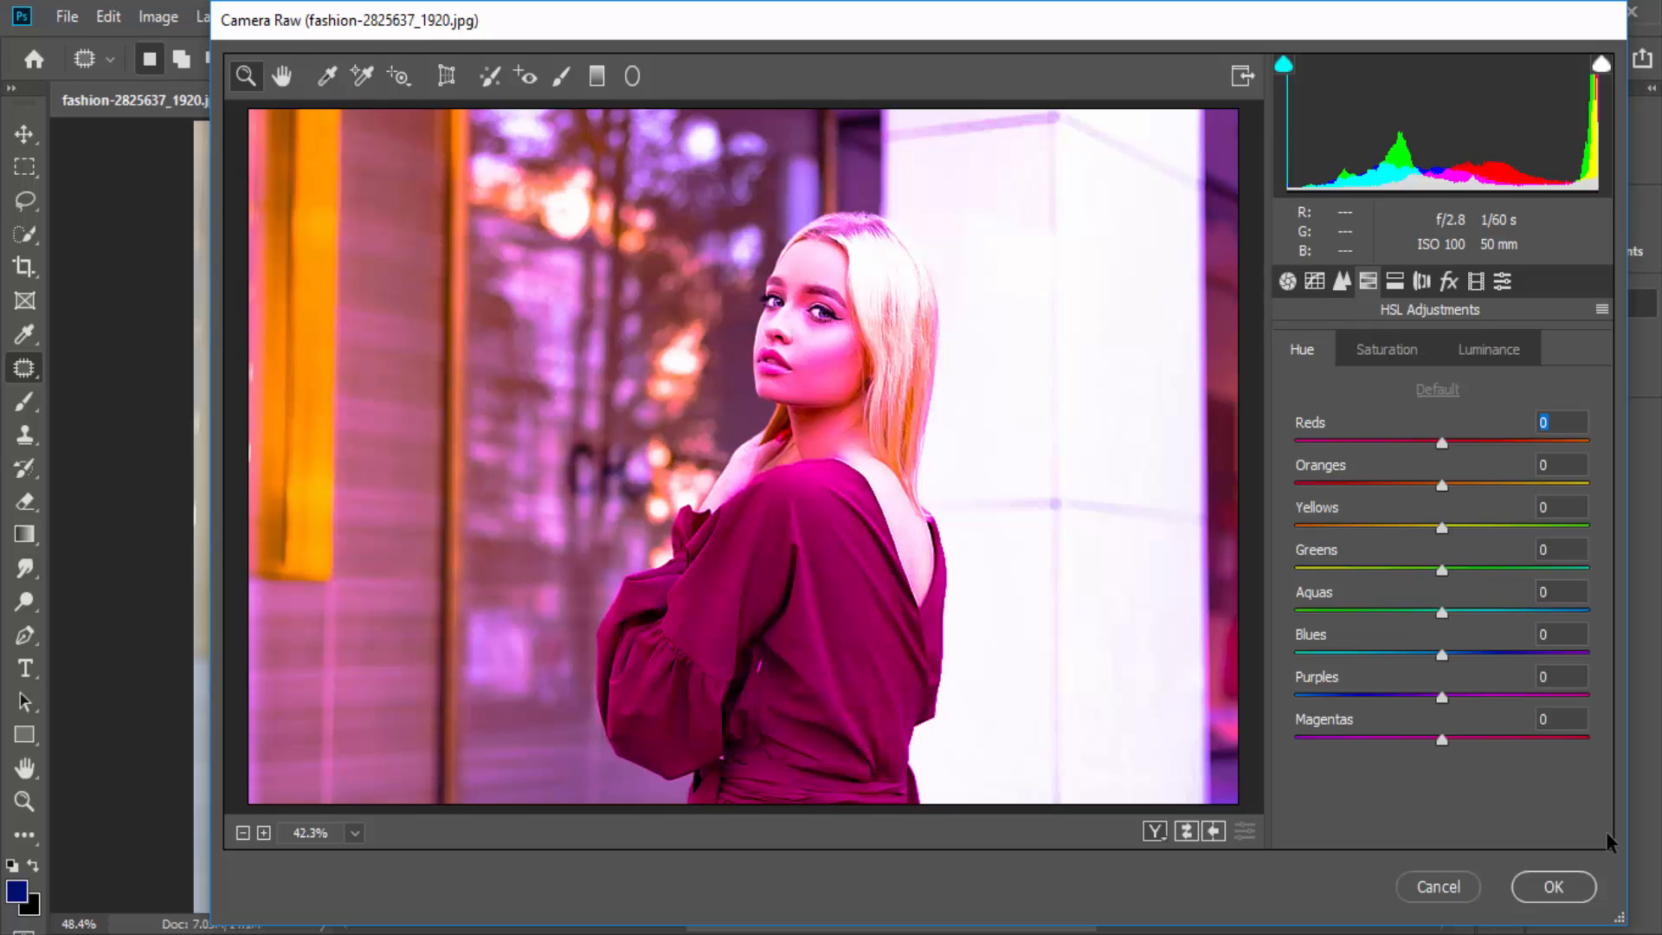
{"action": "mouse_move", "coordinate": [1460, 442]}
{"action": "left_mouse_down"}
{"action": "mouse_move", "coordinate": [1507, 442]}
{"action": "mouse_move", "coordinate": [1343, 443]}
{"action": "left_mouse_up"}
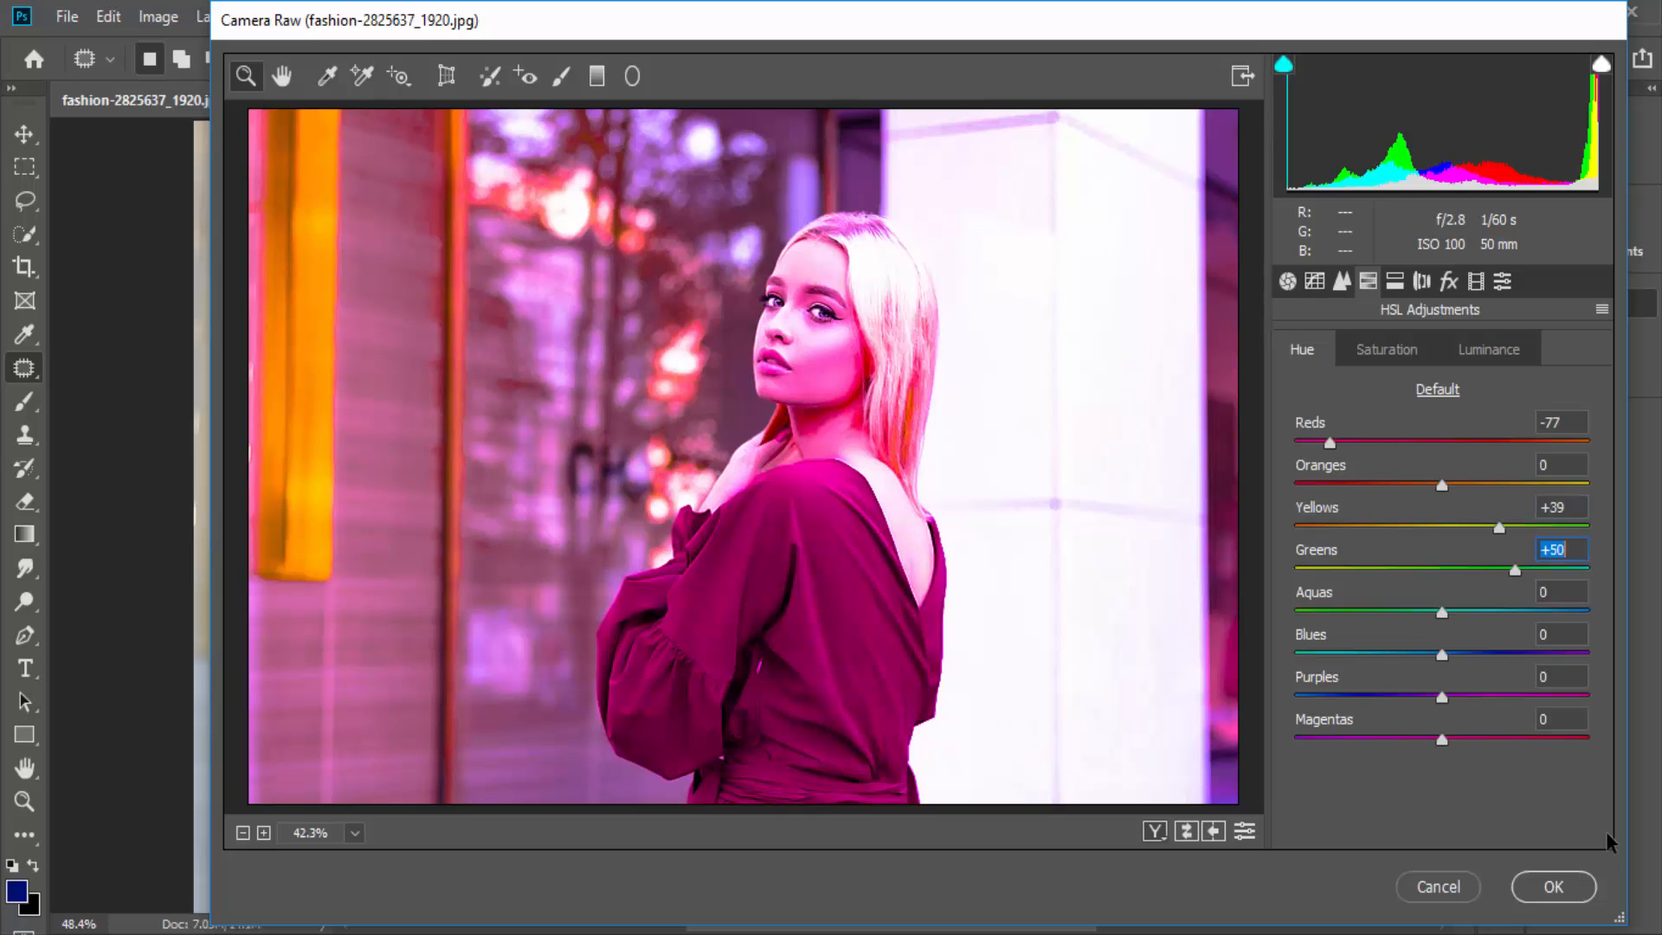
{"action": "left_click", "coordinate": [1394, 281]}
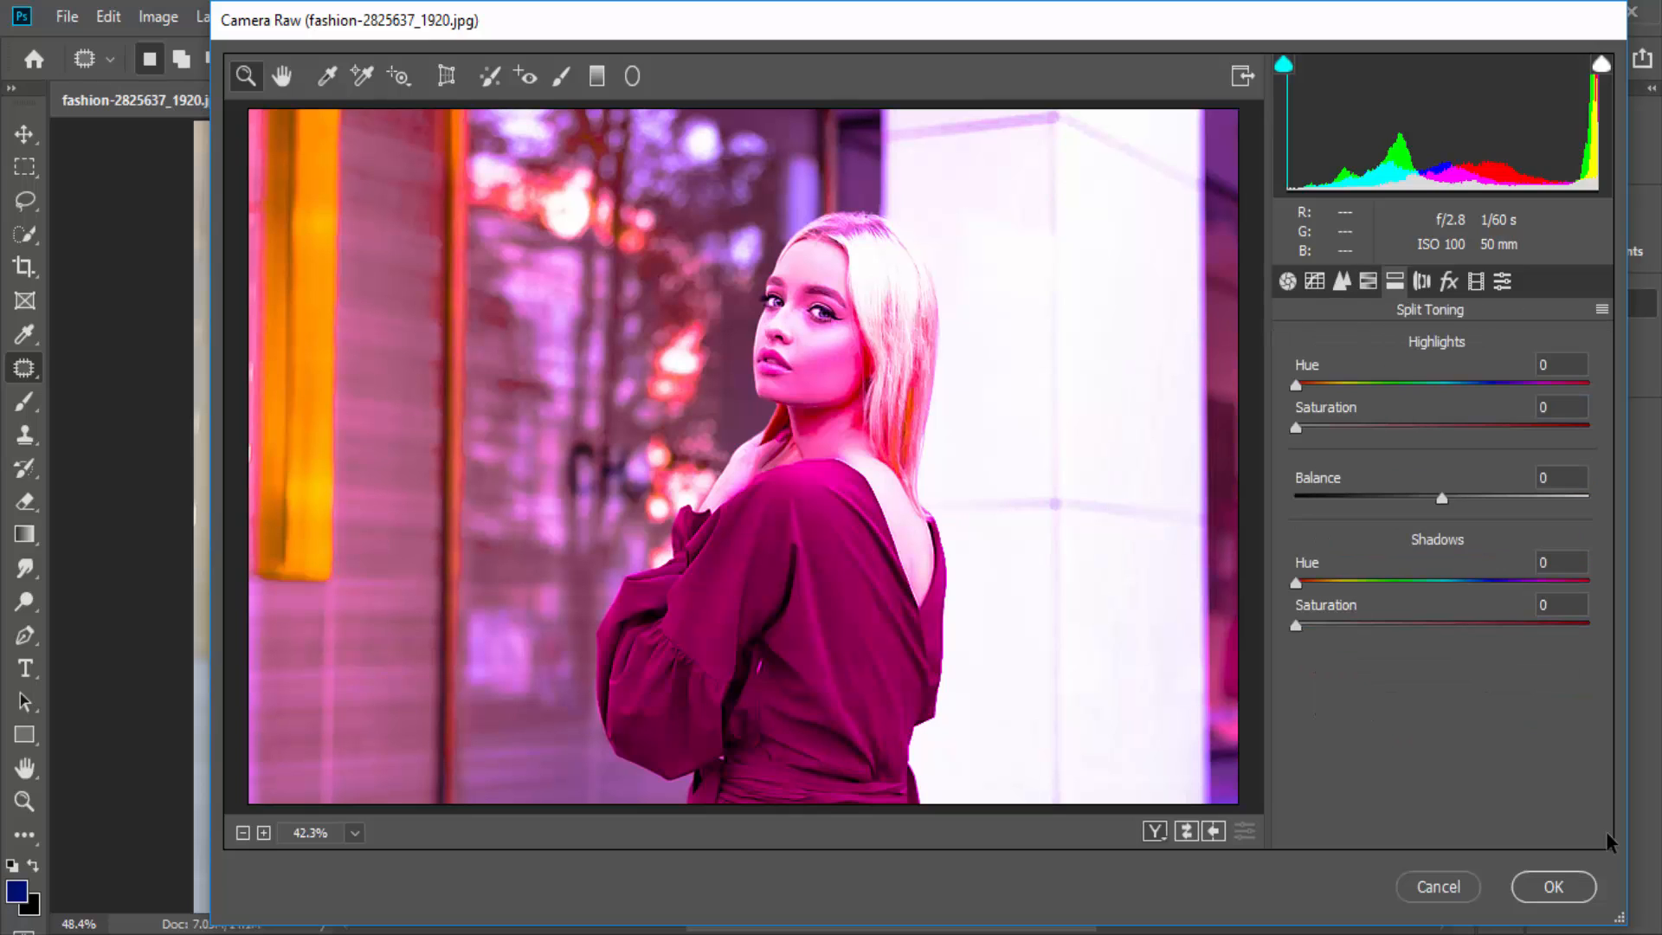
{"action": "mouse_move", "coordinate": [1297, 385]}
{"action": "left_mouse_down"}
{"action": "mouse_move", "coordinate": [1383, 385]}
{"action": "mouse_move", "coordinate": [1323, 386]}
{"action": "mouse_move", "coordinate": [1451, 428]}
{"action": "mouse_move", "coordinate": [1566, 427]}
{"action": "left_mouse_up"}
- Set the Defringe Purple Amount to 5 with Purple Hue 72/82, and add grain with Amount 75
{"action": "left_click", "coordinate": [1421, 282]}
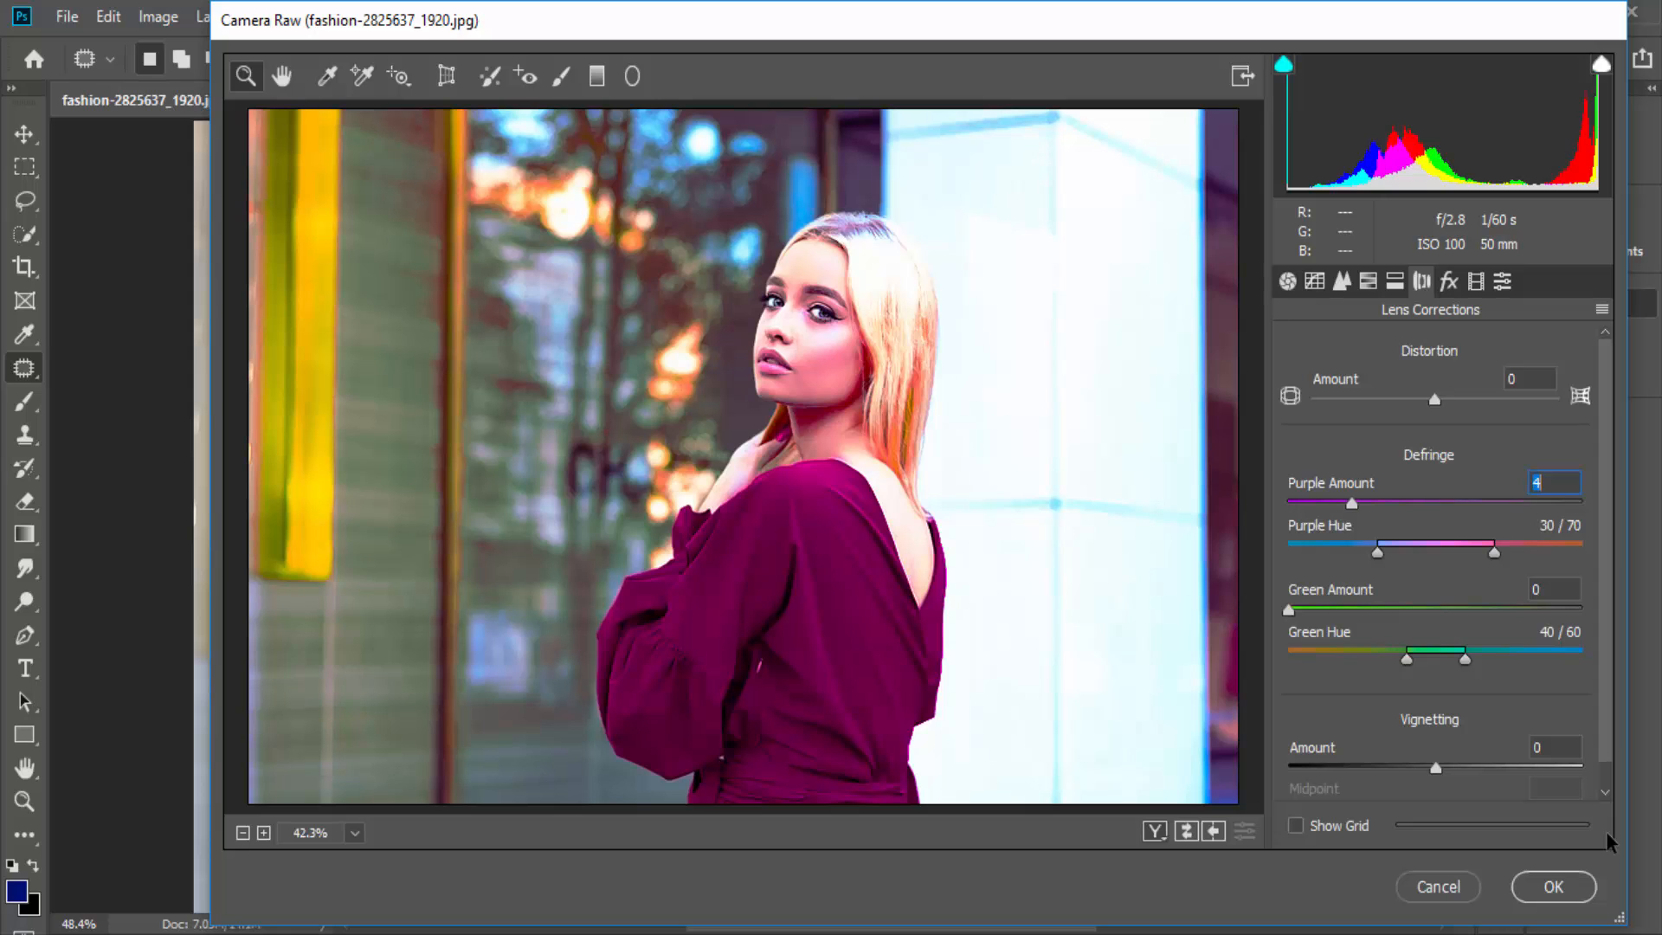
{"action": "left_click_drag", "start_coordinate": [1351, 503], "coordinate": [1517, 503]}
{"action": "left_click_drag", "start_coordinate": [1371, 503], "coordinate": [1360, 503]}
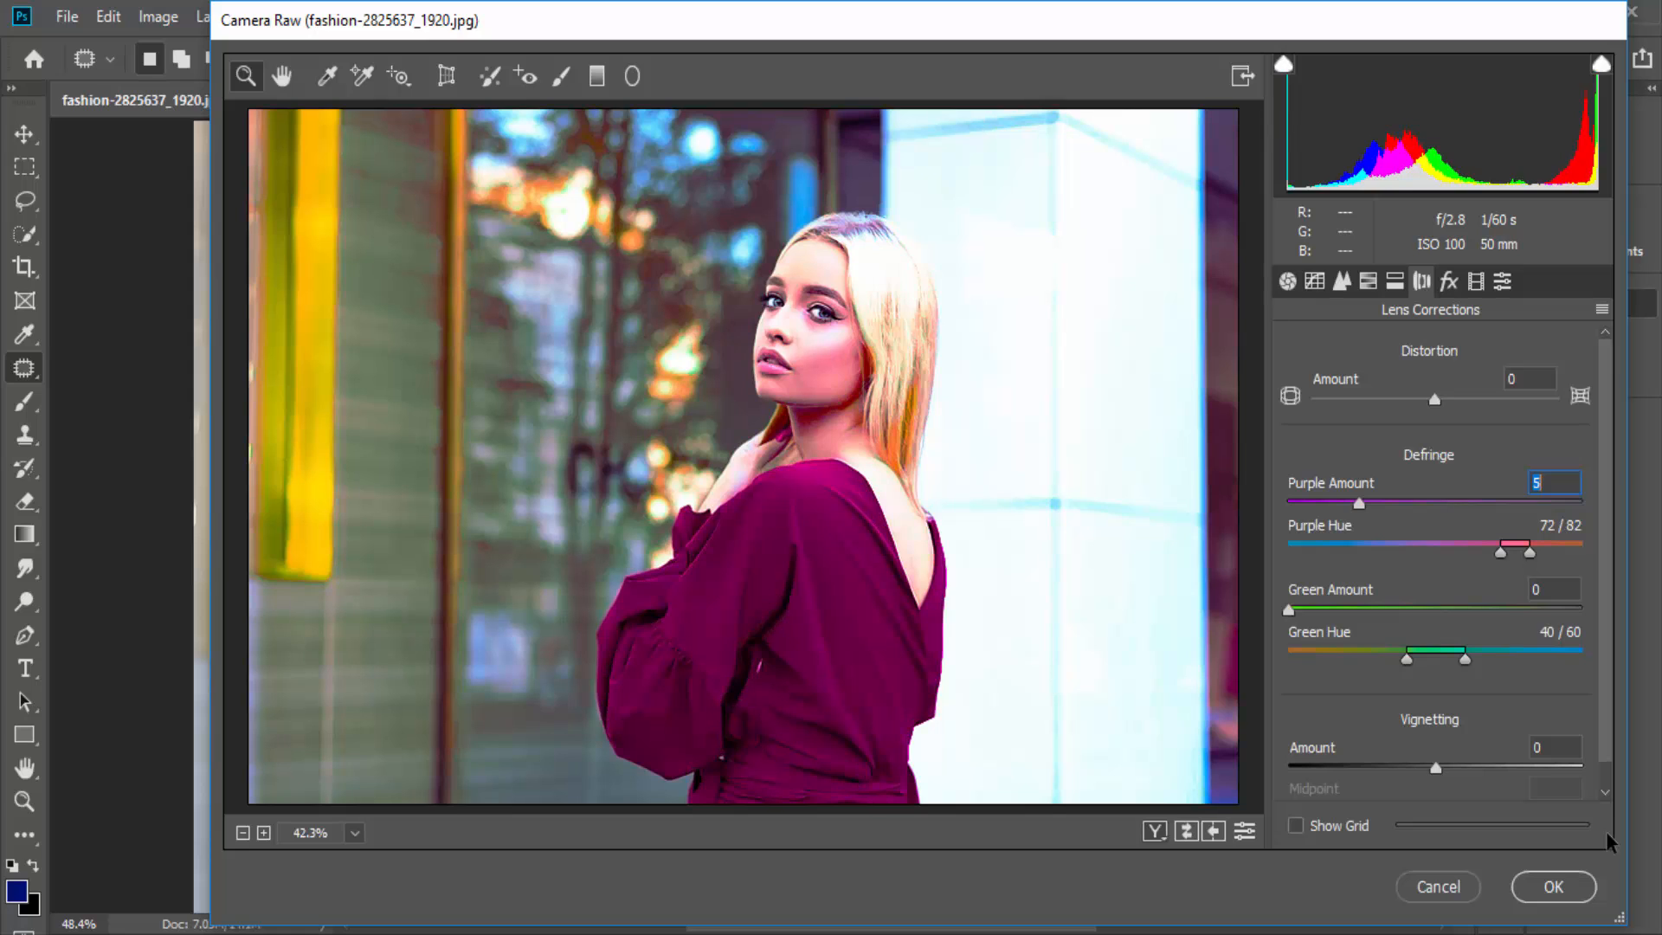
{"action": "left_click", "coordinate": [1448, 281]}
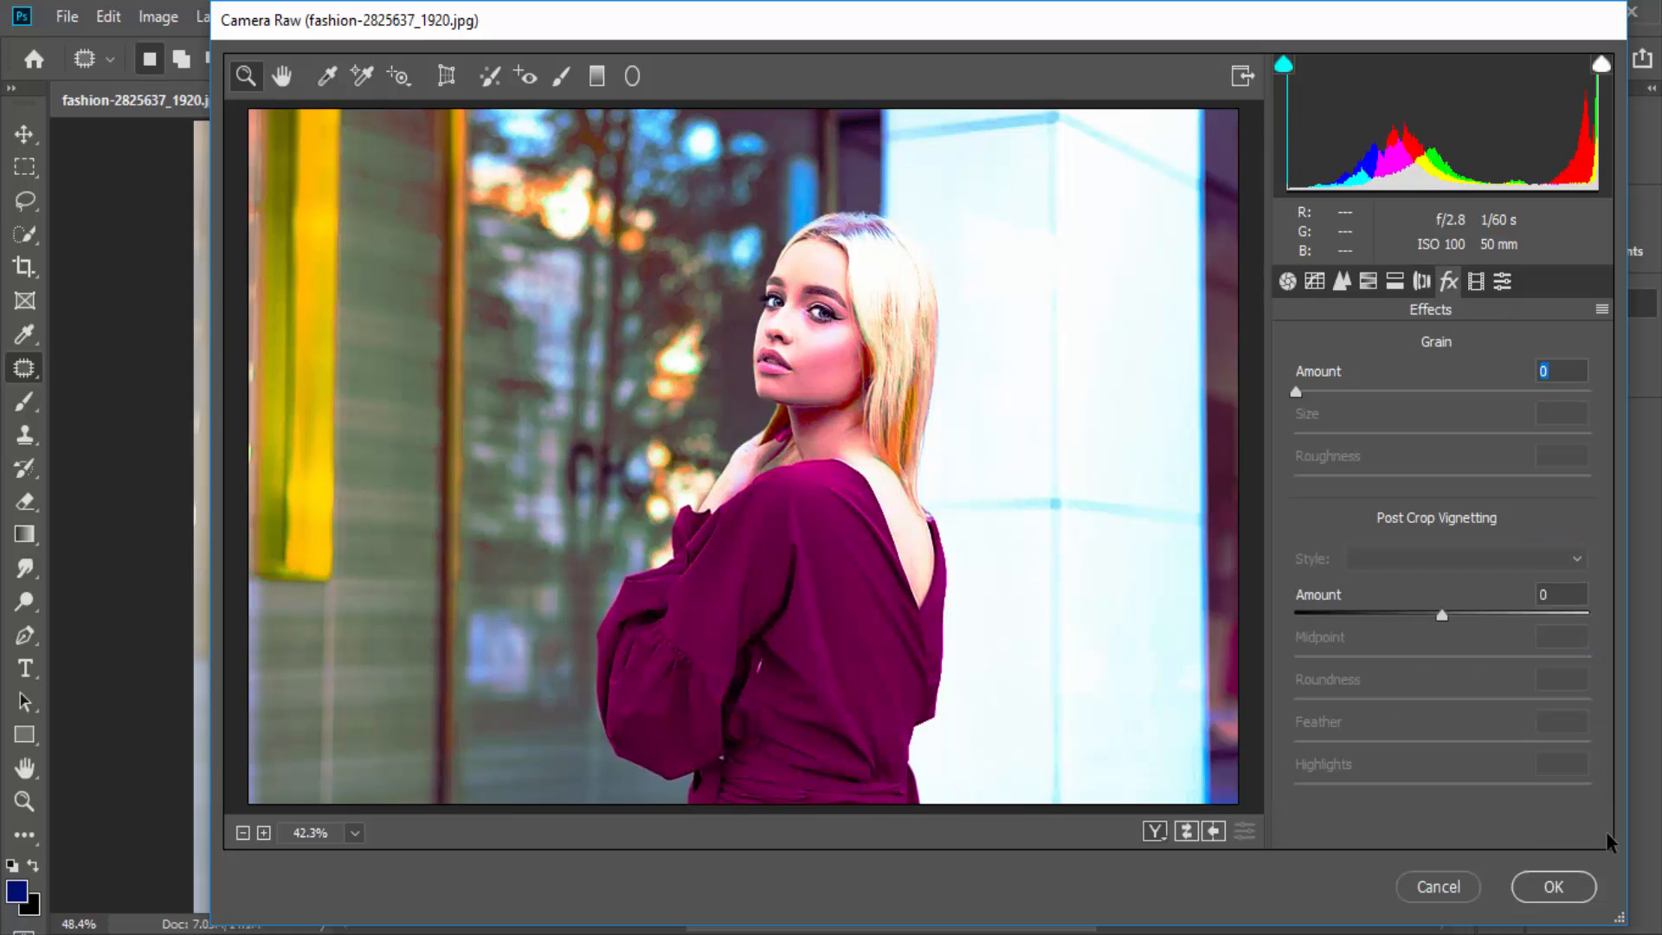
{"action": "type", "text": "25"}
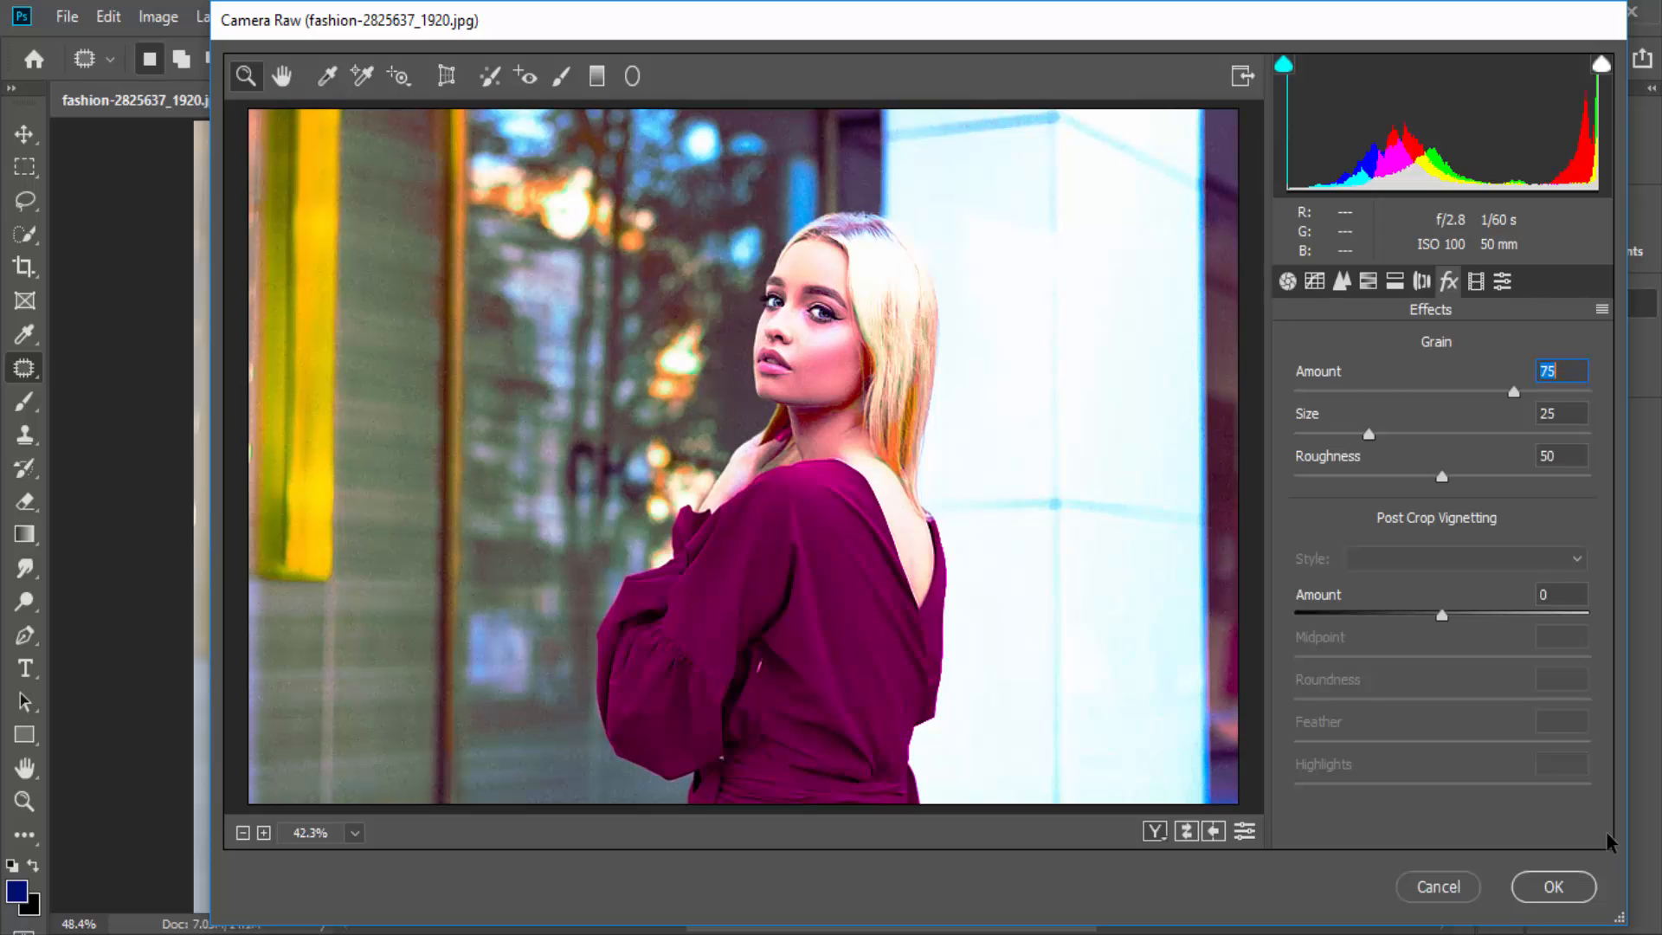
- Set the Calibration Shadows Tint to +40 and Red Primary Hue to +43, and show the Camera Raw presets
{"action": "left_click", "coordinate": [1476, 282]}
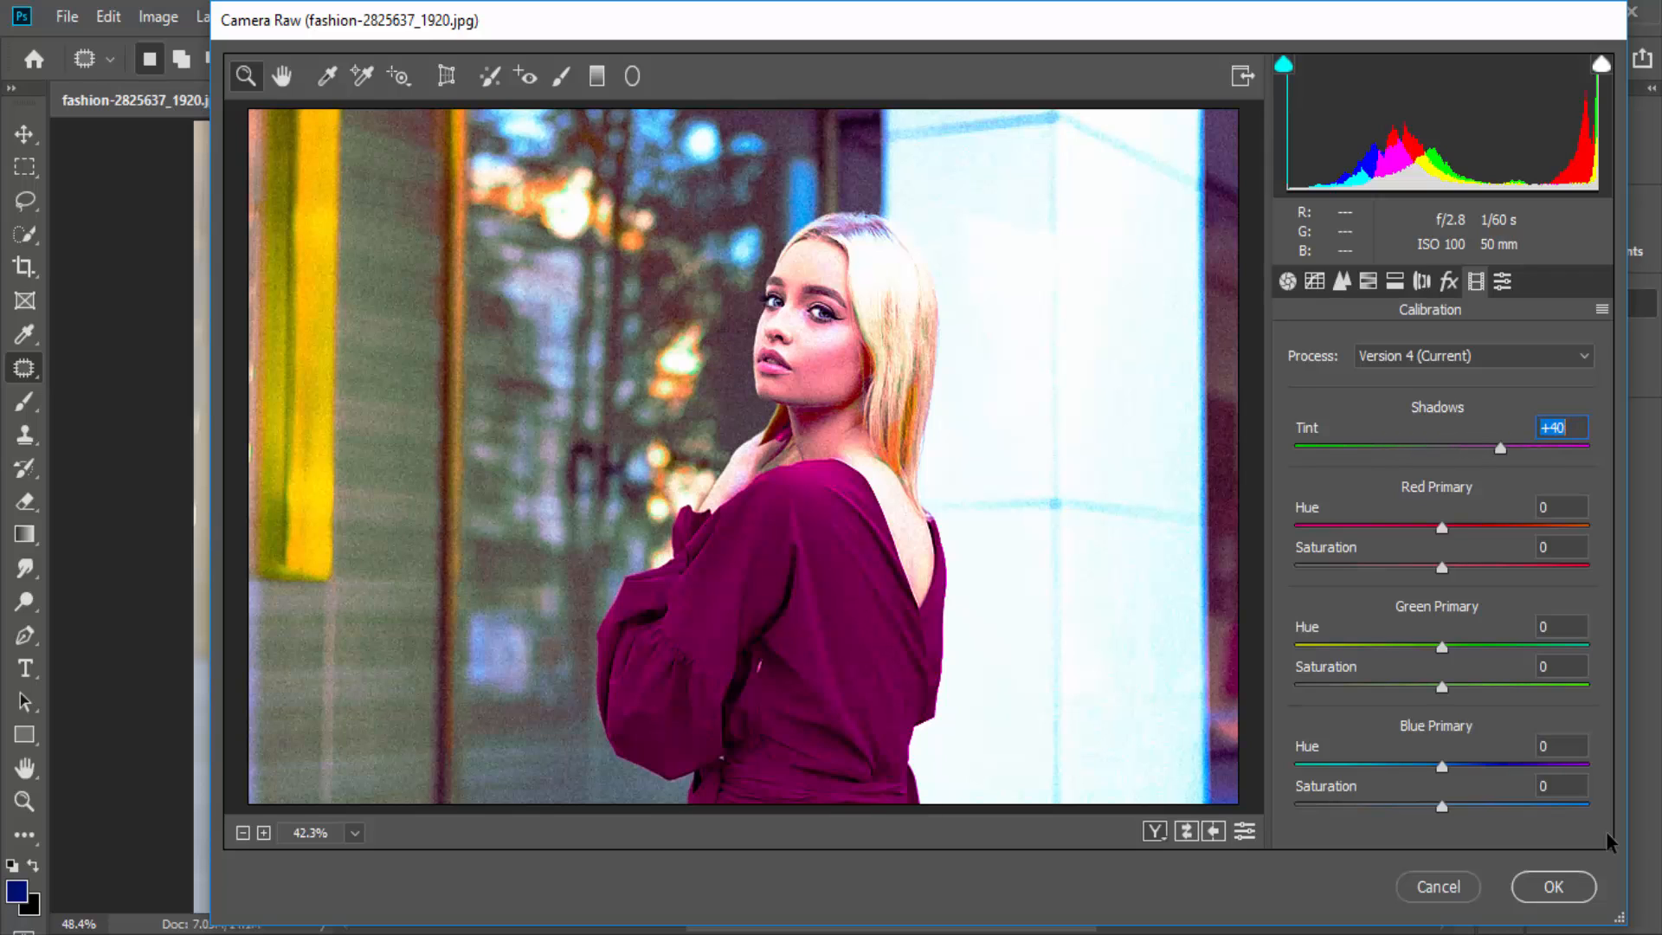
{"action": "key", "text": "Up"}
{"action": "key", "text": "Up"}
{"action": "key", "text": "Up"}
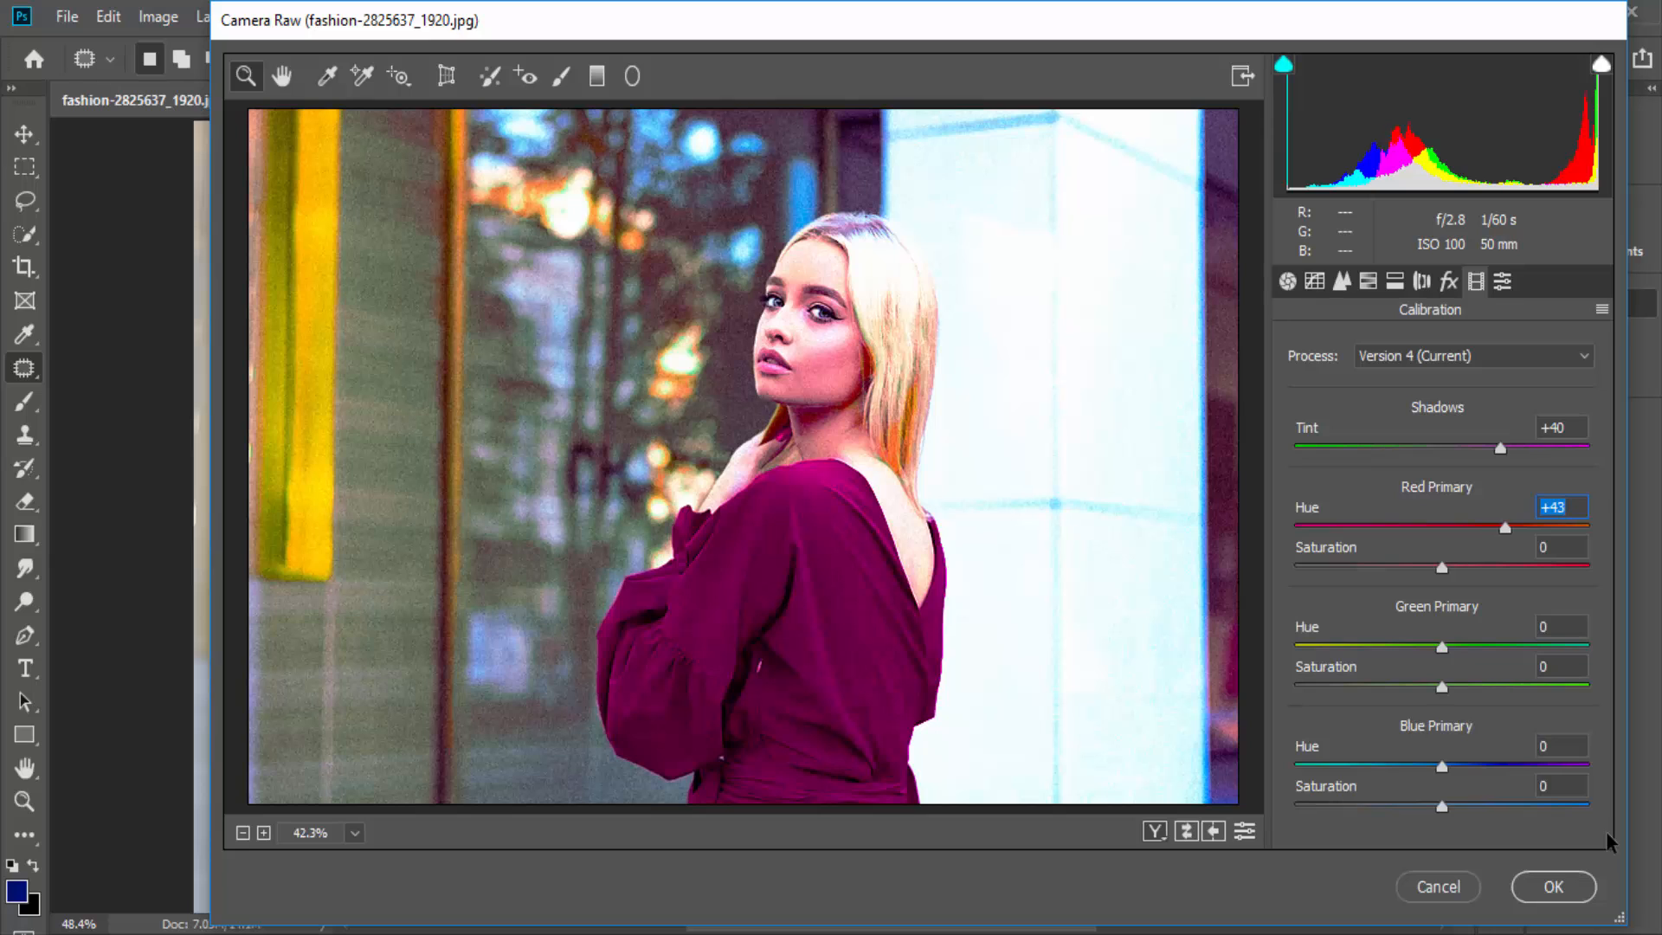
{"action": "left_click", "coordinate": [1503, 282]}
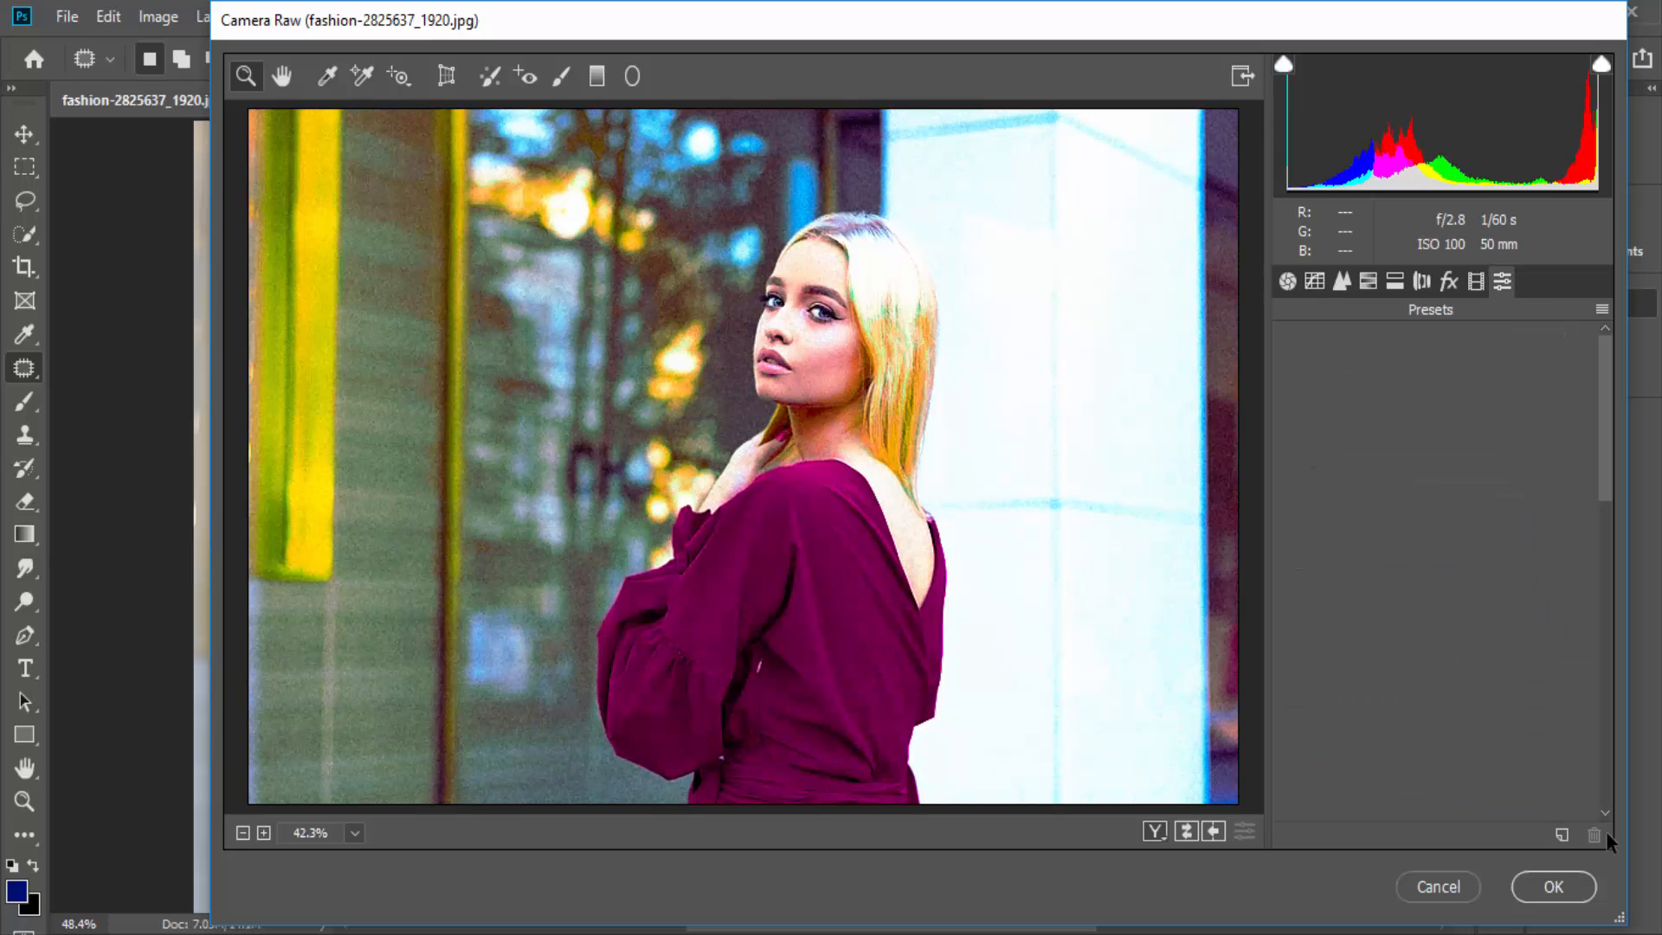
- Leave Camera Raw without applying its adjustments and open the Liquify filter on the Background copy layer
{"action": "key", "text": "Escape"}
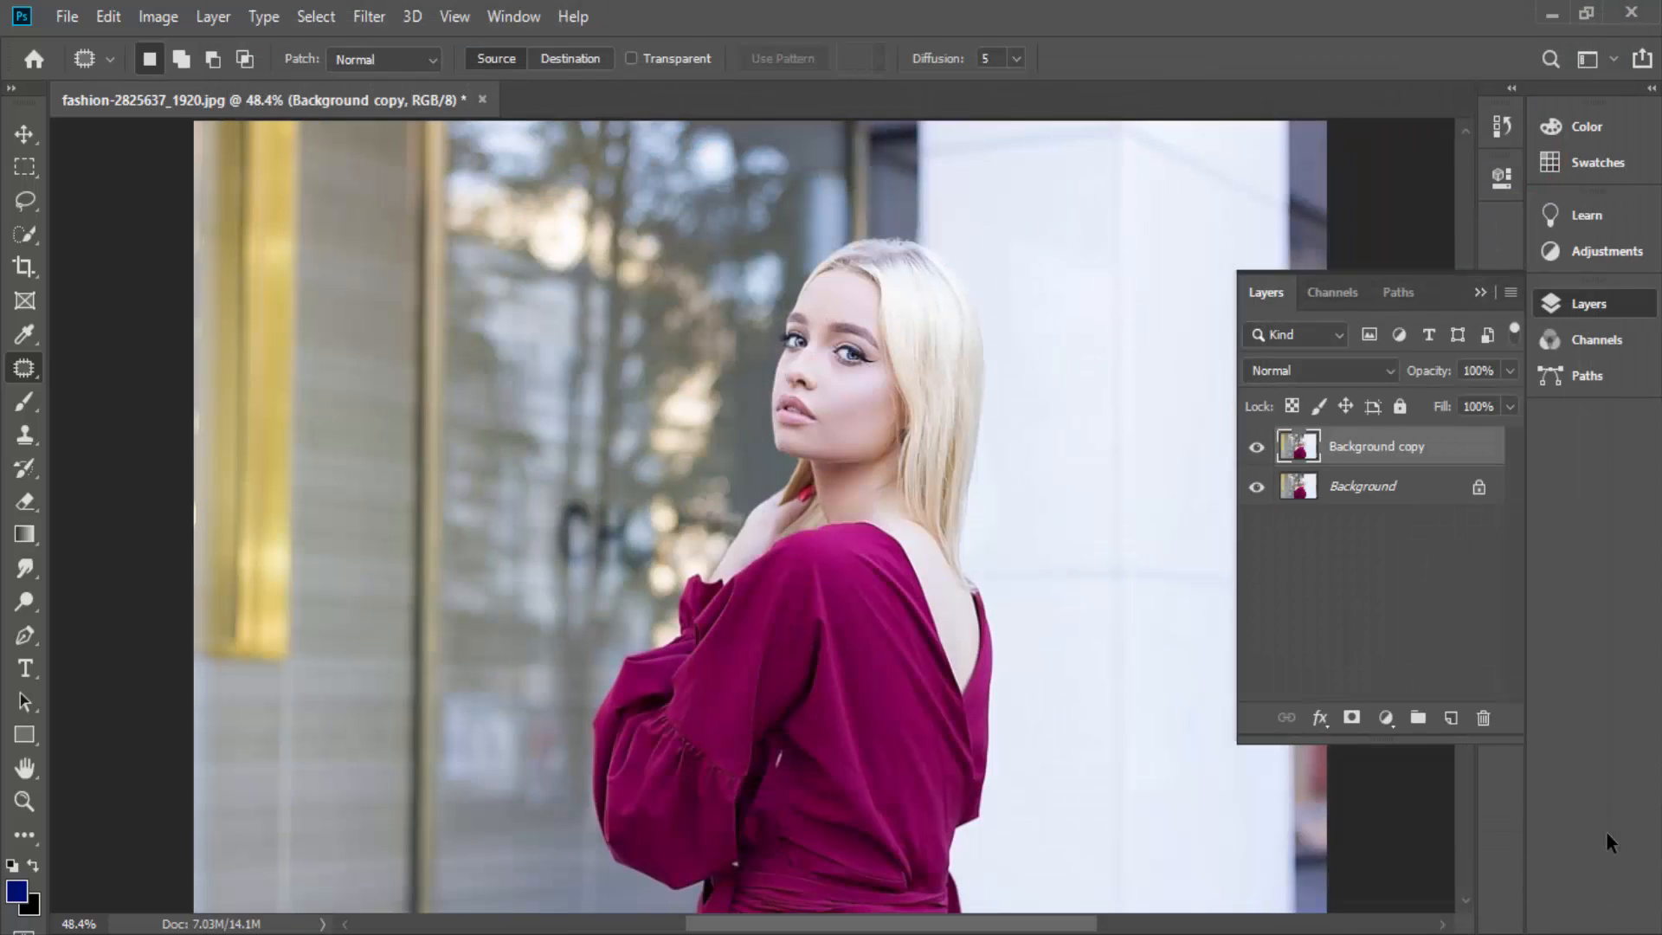
{"action": "key", "text": "alt+t"}
{"action": "key", "text": "Down"}
{"action": "key", "text": "Down"}
{"action": "key", "text": "Down"}
{"action": "key", "text": "Down"}
{"action": "key", "text": "Down"}
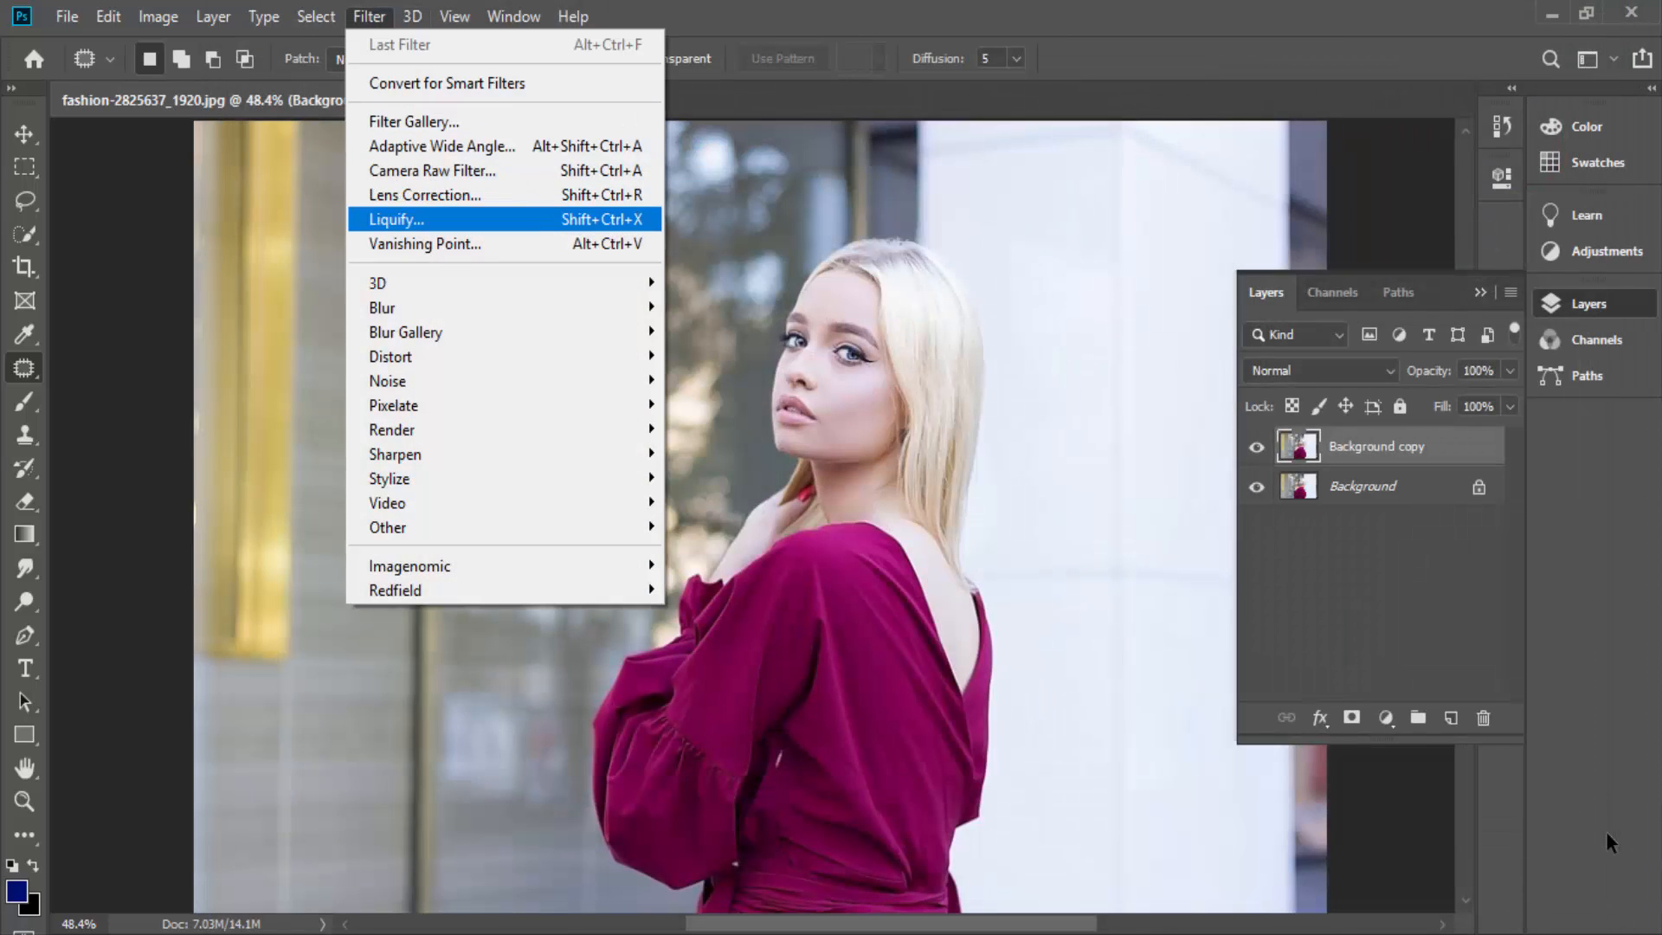
{"action": "key", "text": "Down"}
{"action": "key", "text": "Up"}
{"action": "key", "text": "Return"}
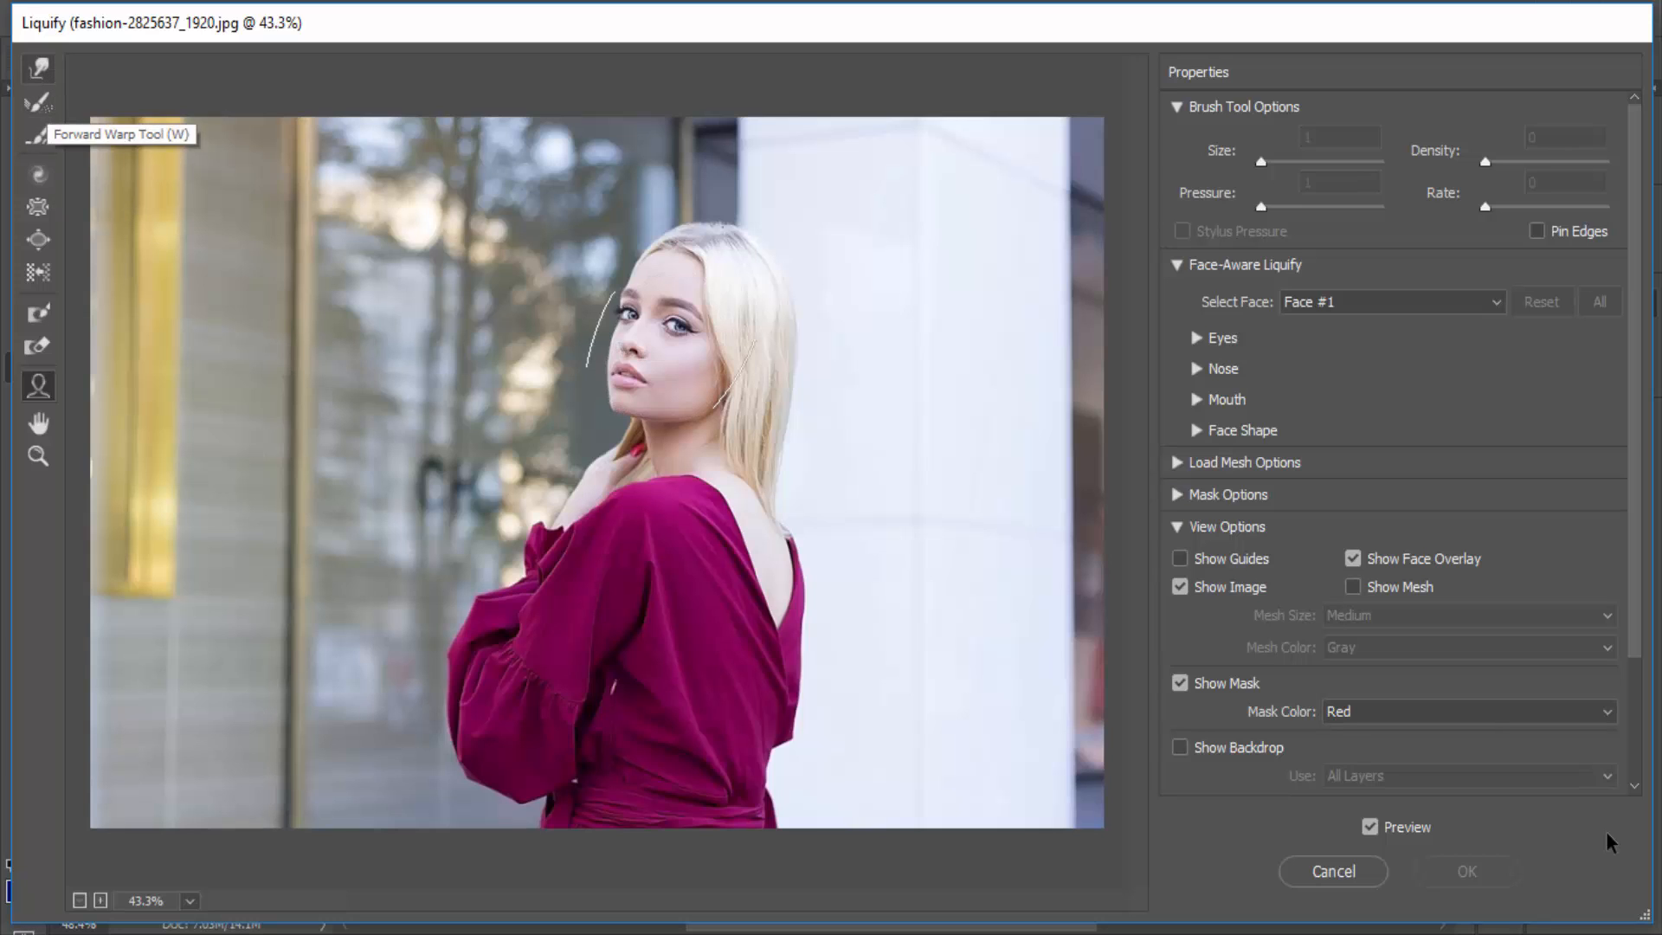
- Pull the woman's hair outward at the back of her head with the Forward Warp tool at size 100
{"action": "left_click", "coordinate": [38, 69]}
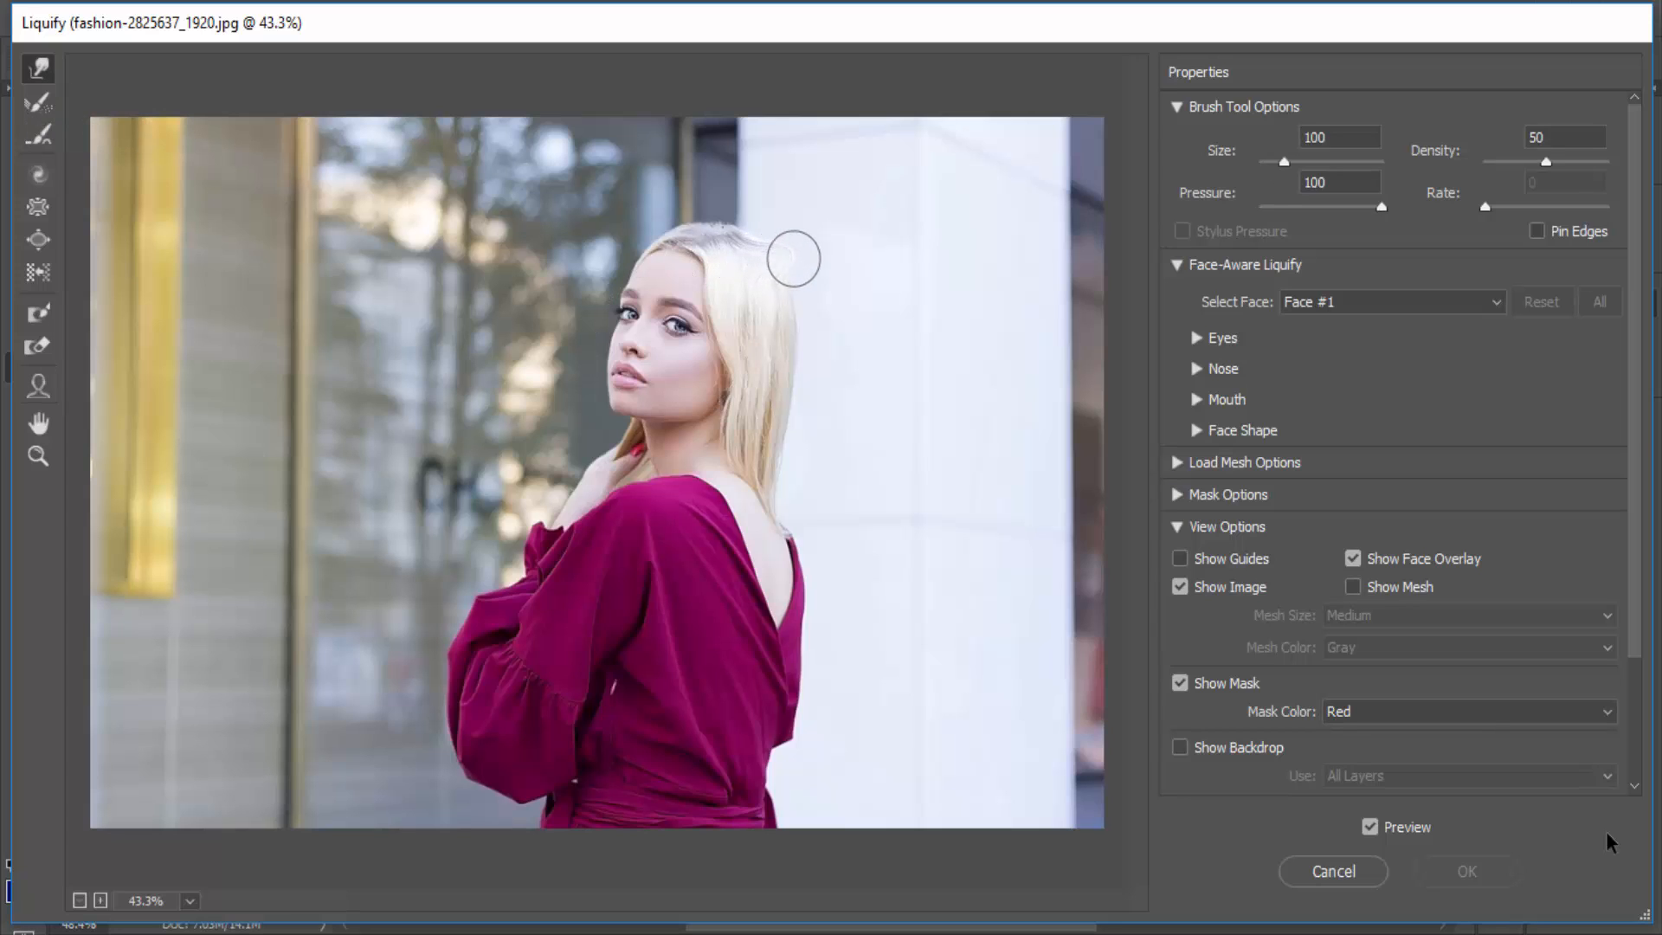
{"action": "mouse_move", "coordinate": [791, 257]}
{"action": "left_mouse_down"}
{"action": "mouse_move", "coordinate": [825, 278]}
{"action": "mouse_move", "coordinate": [792, 296]}
{"action": "mouse_move", "coordinate": [831, 296]}
{"action": "mouse_move", "coordinate": [788, 310]}
{"action": "mouse_move", "coordinate": [849, 351]}
{"action": "mouse_move", "coordinate": [807, 327]}
{"action": "mouse_move", "coordinate": [847, 359]}
{"action": "mouse_move", "coordinate": [804, 362]}
{"action": "mouse_move", "coordinate": [833, 380]}
{"action": "mouse_move", "coordinate": [787, 373]}
{"action": "mouse_move", "coordinate": [831, 352]}
{"action": "left_mouse_up"}
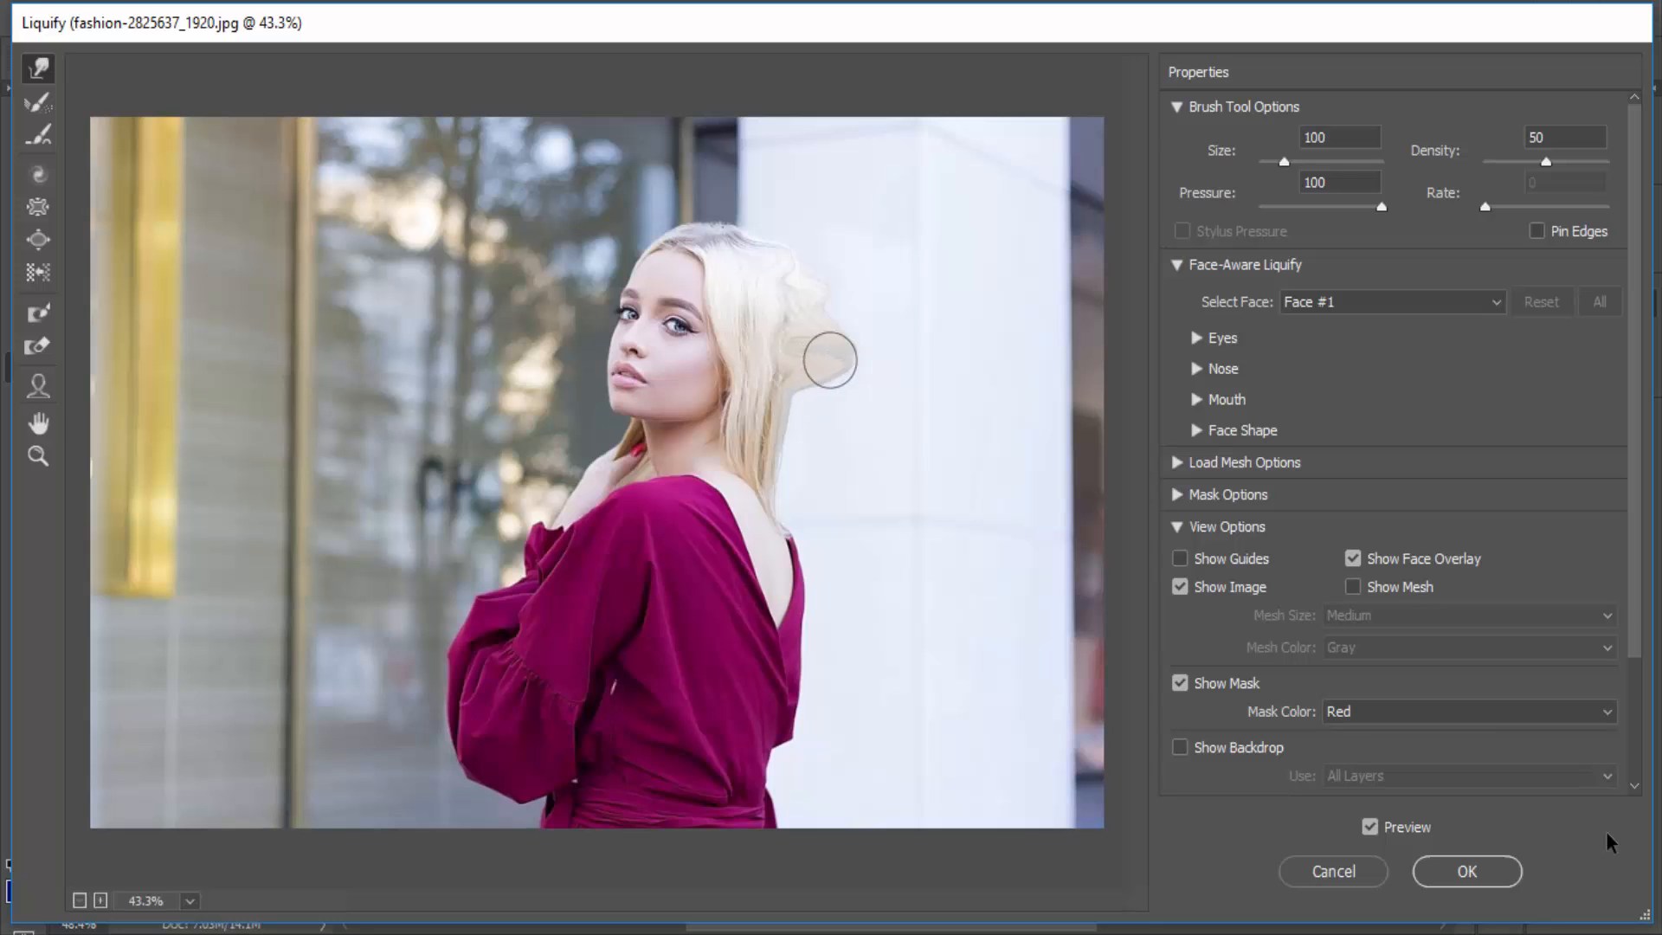
- Try swirling the woman's eyes and nose with the Forward Warp tool, and undo the distortion
{"action": "key", "text": "ctrl+plus"}
{"action": "mouse_move", "coordinate": [636, 338]}
{"action": "left_mouse_down"}
{"action": "mouse_move", "coordinate": [663, 309]}
{"action": "mouse_move", "coordinate": [650, 291]}
{"action": "mouse_move", "coordinate": [625, 318]}
{"action": "mouse_move", "coordinate": [676, 317]}
{"action": "mouse_move", "coordinate": [641, 316]}
{"action": "left_mouse_up"}
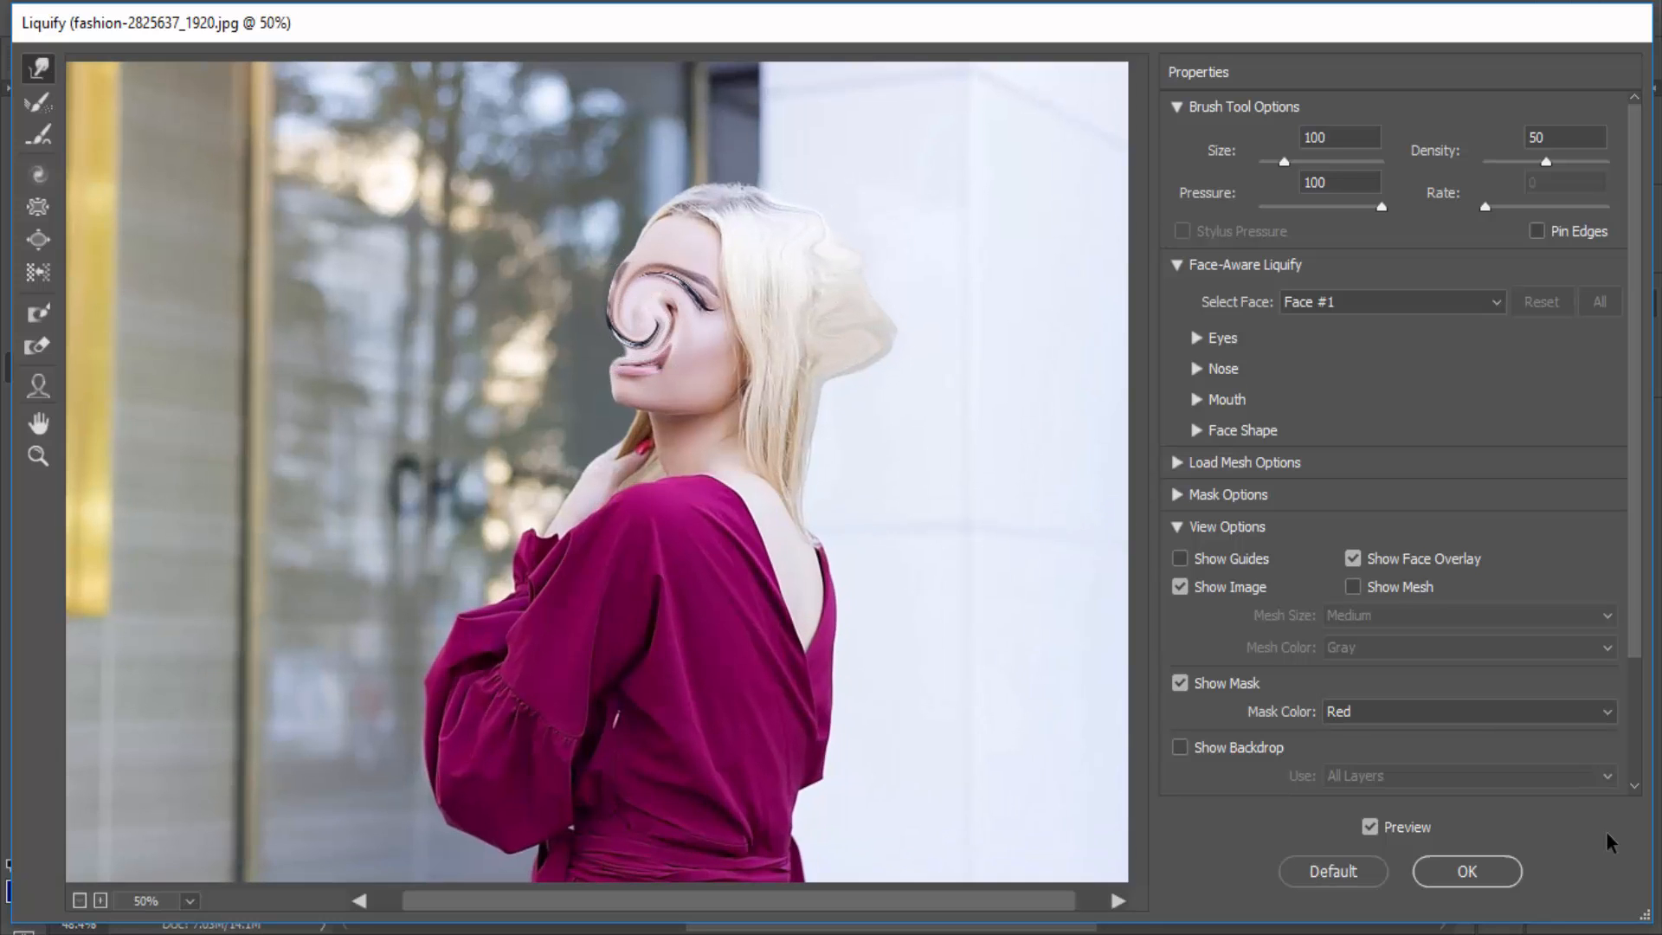
{"action": "key", "text": "ctrl+z"}
{"action": "scroll", "coordinate": [654, 328], "scroll_direction": "up", "scroll_amount": 1}
{"action": "scroll", "coordinate": [653, 328], "scroll_direction": "down", "scroll_amount": 1}
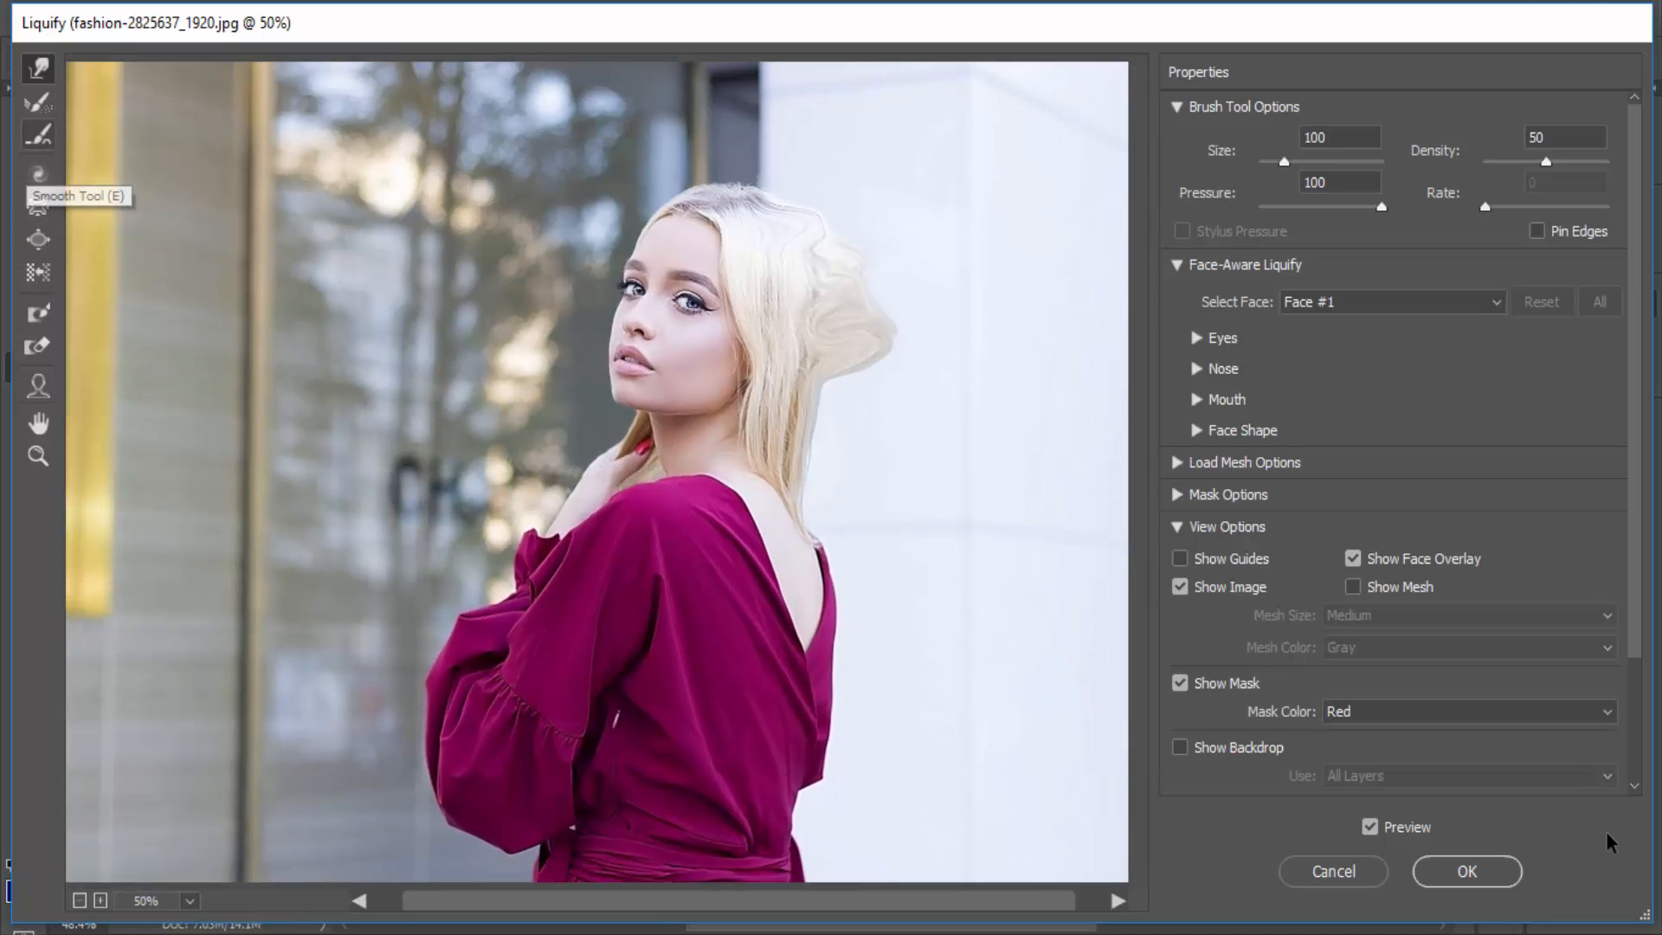
- Try out Liquify's Reconstruct, Twirl Clockwise and Pucker tools on the woman's face at brush size 100
{"action": "left_click", "coordinate": [38, 102]}
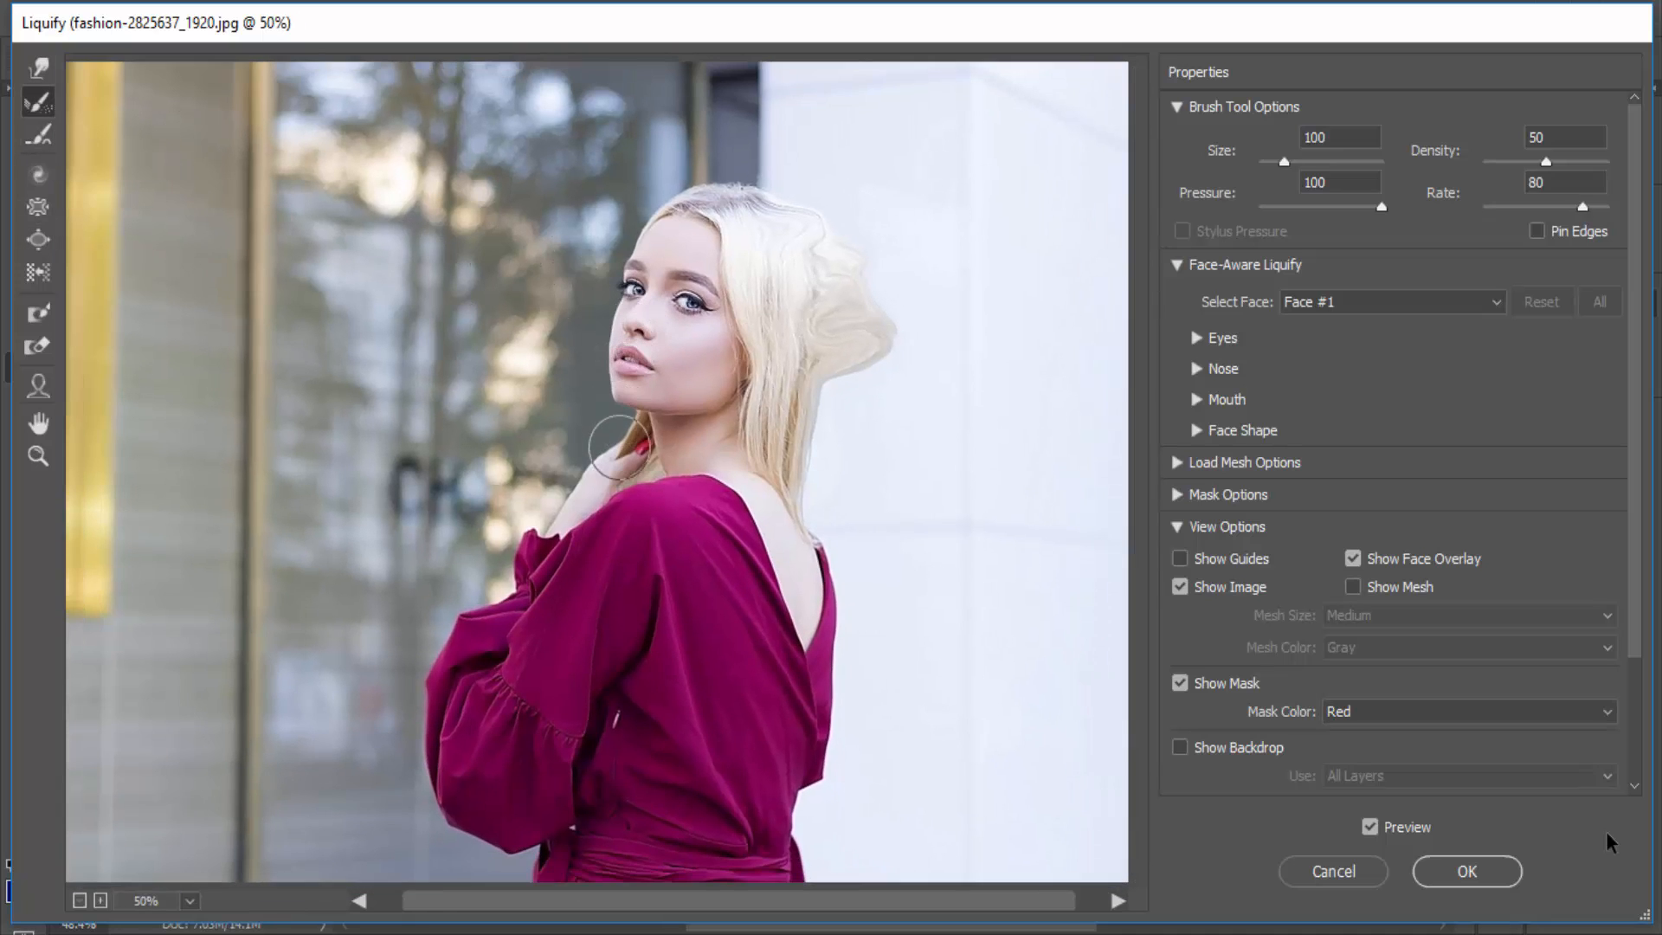
{"action": "scroll", "coordinate": [599, 474], "scroll_direction": "up", "scroll_amount": 2}
{"action": "scroll", "coordinate": [661, 342], "scroll_direction": "down", "scroll_amount": 2}
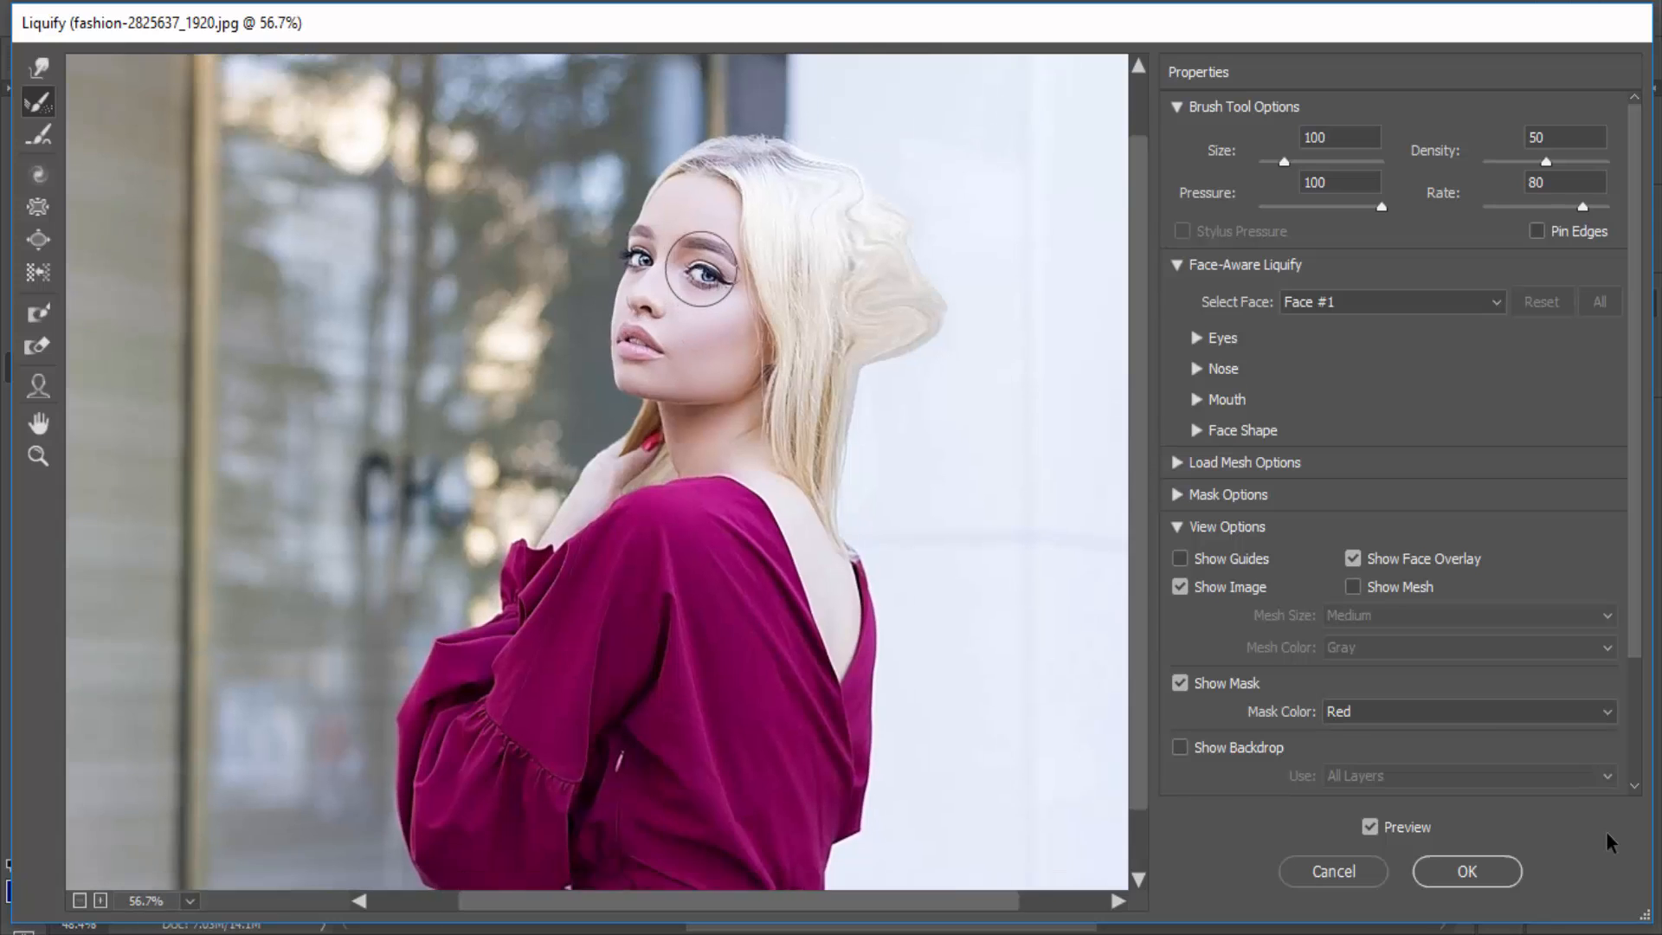
{"action": "left_click", "coordinate": [38, 174]}
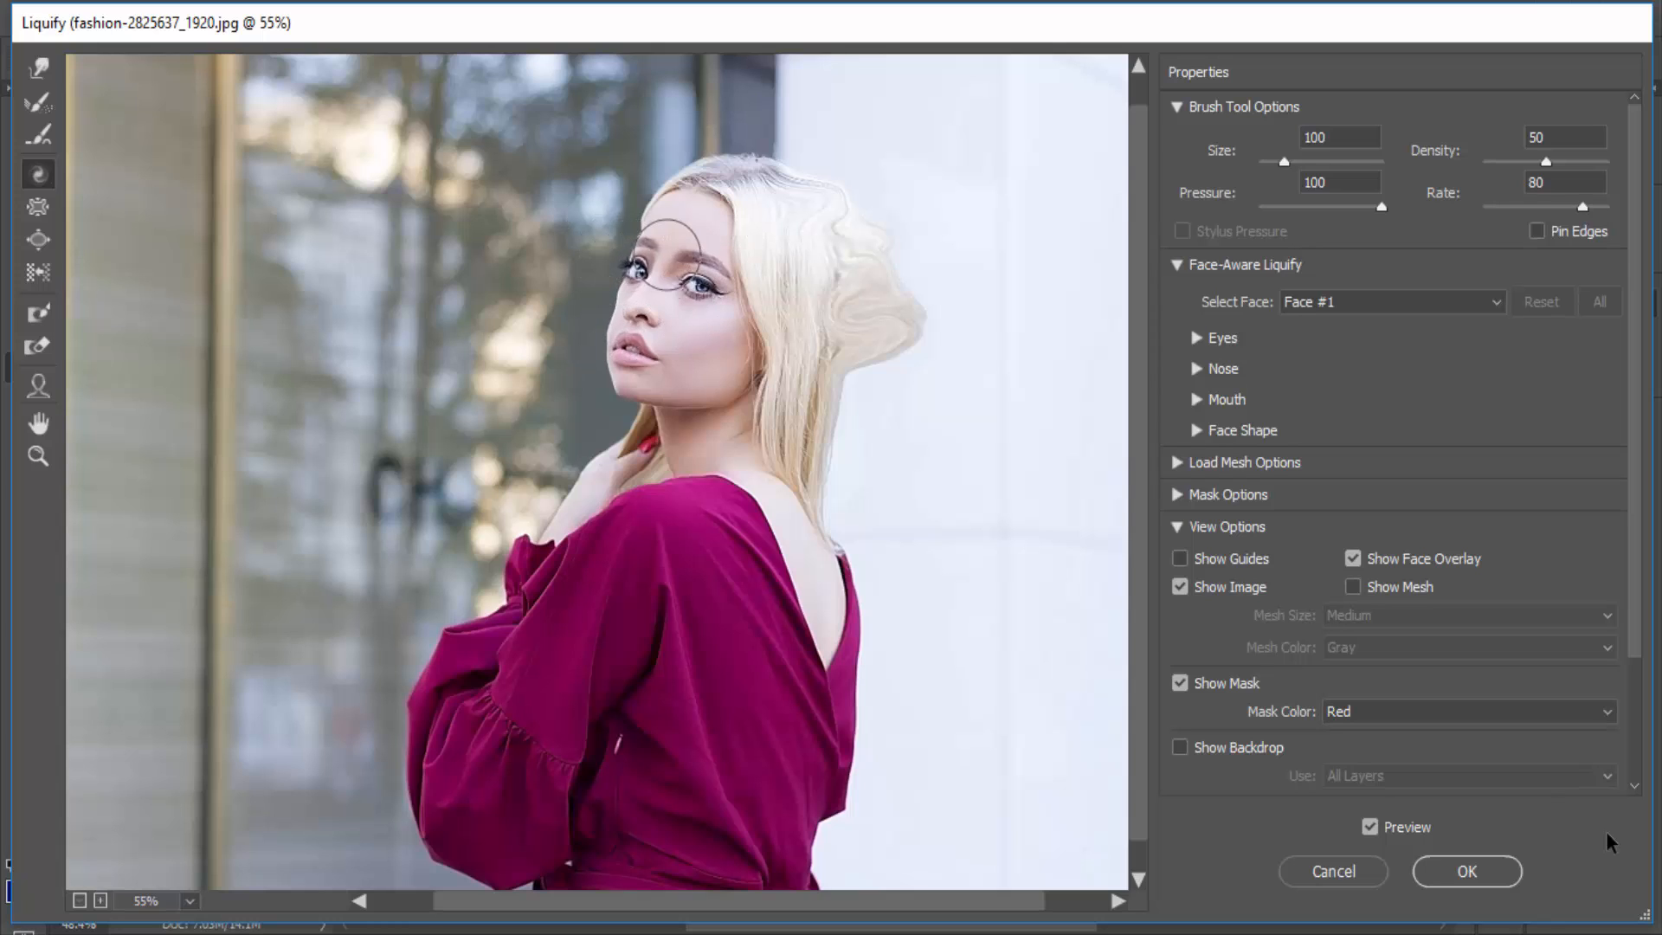
{"action": "left_click", "coordinate": [37, 206]}
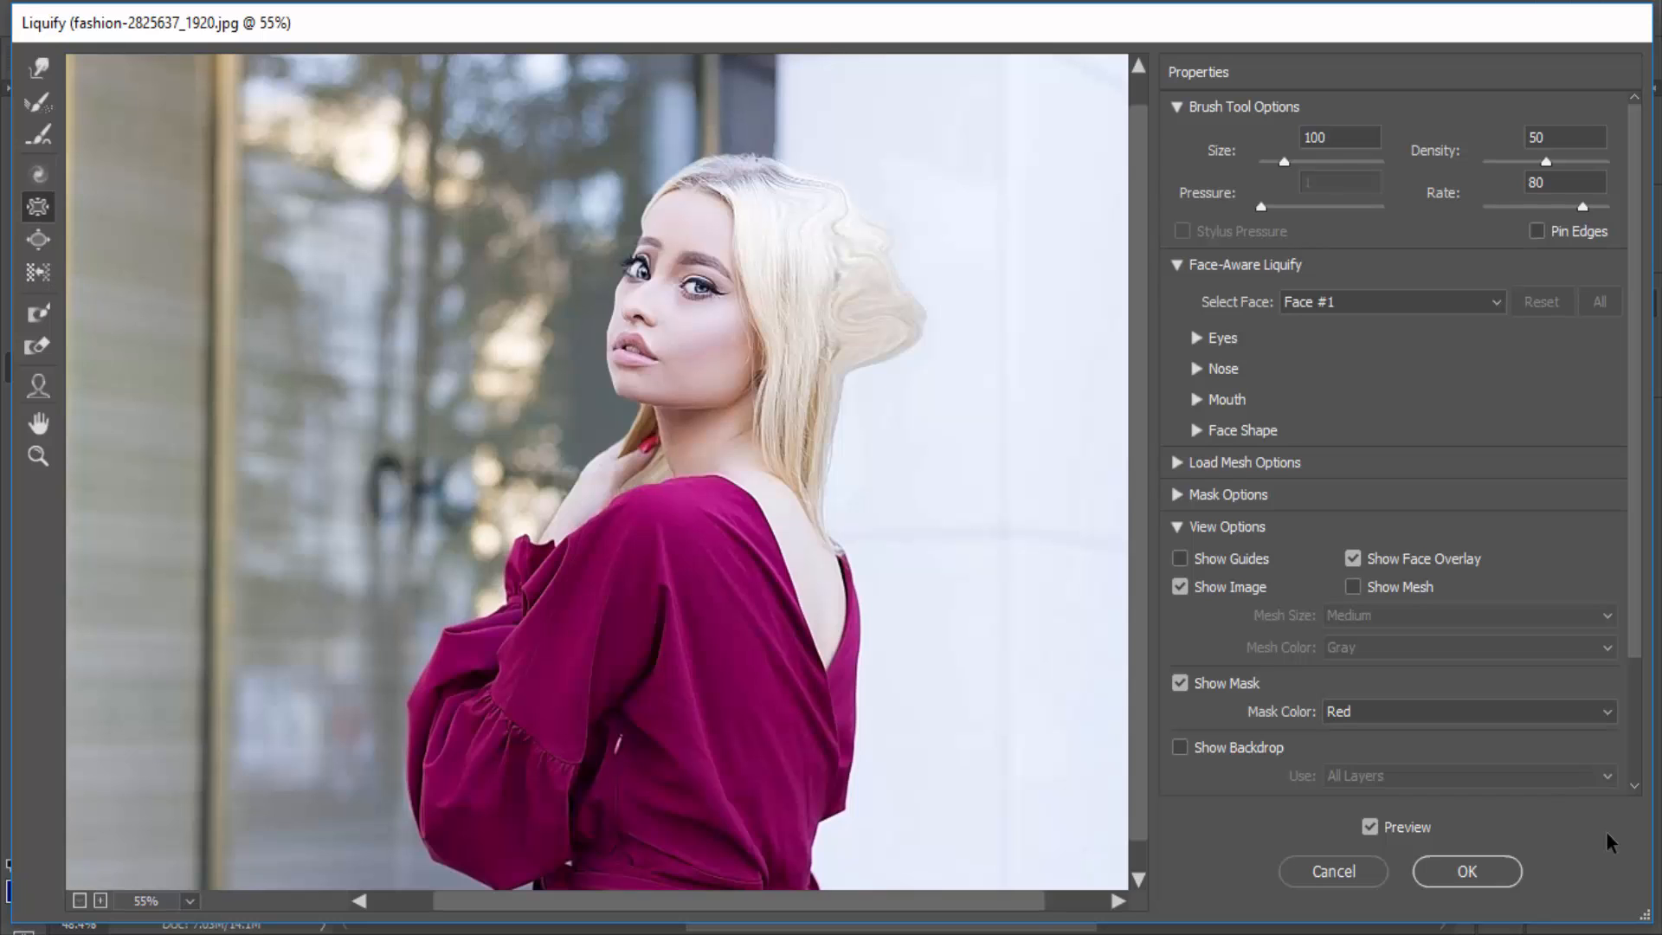
- Paint a freeze mask over the woman's hand and shoulder, and undo it
{"action": "left_click", "coordinate": [37, 347]}
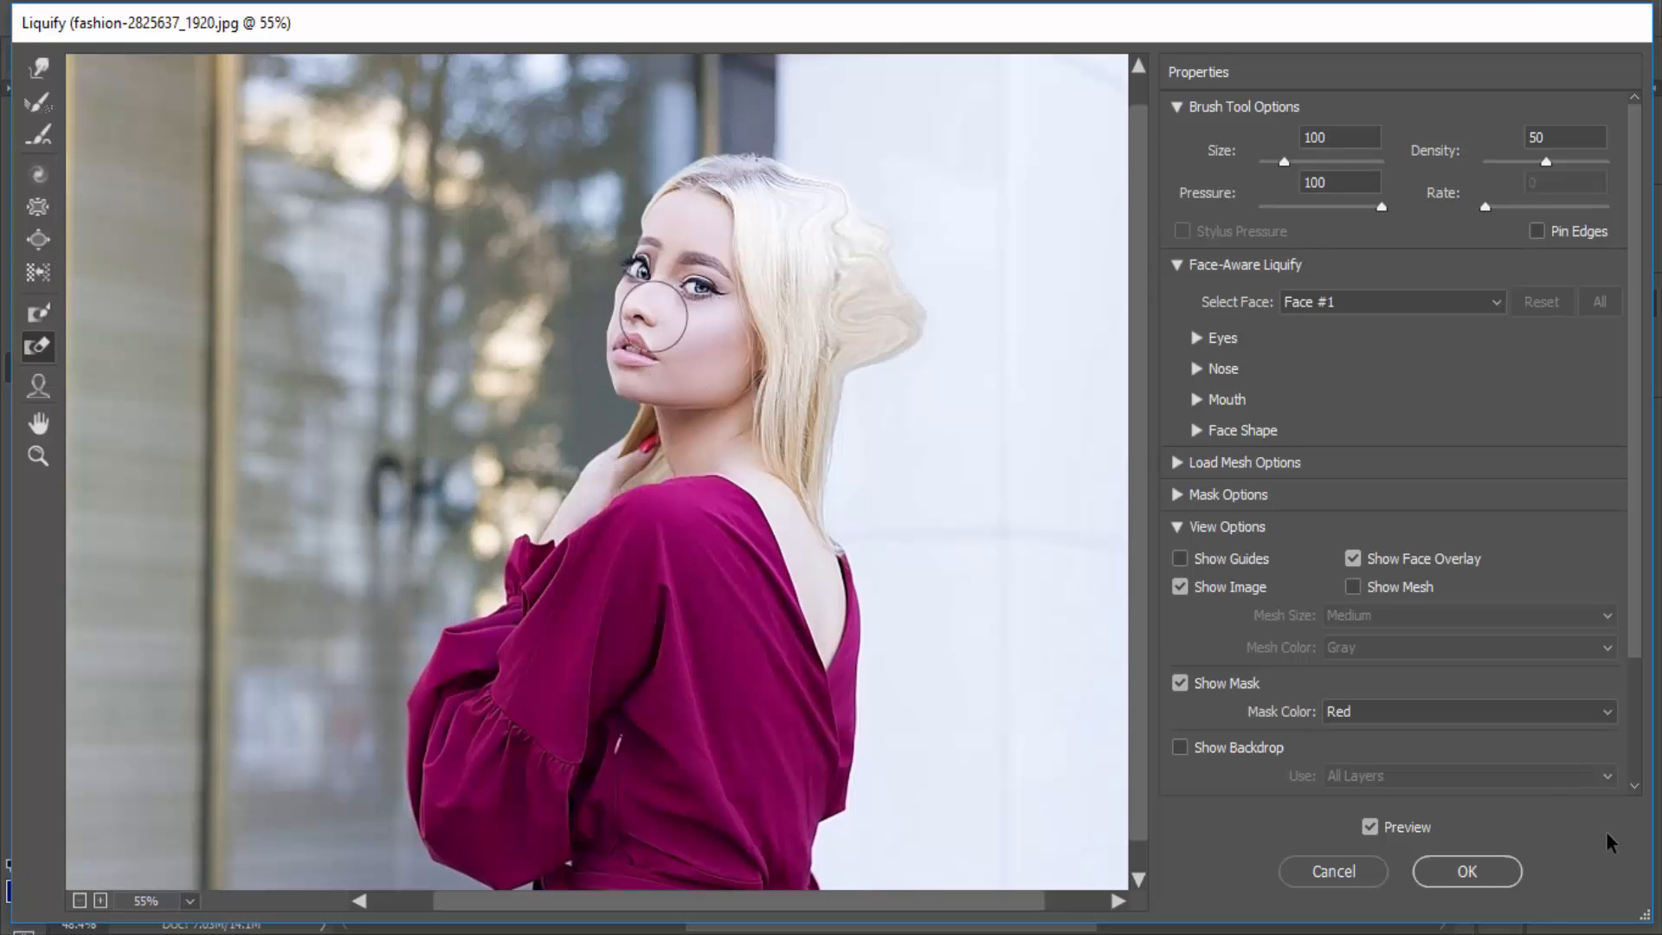
{"action": "key", "text": "f"}
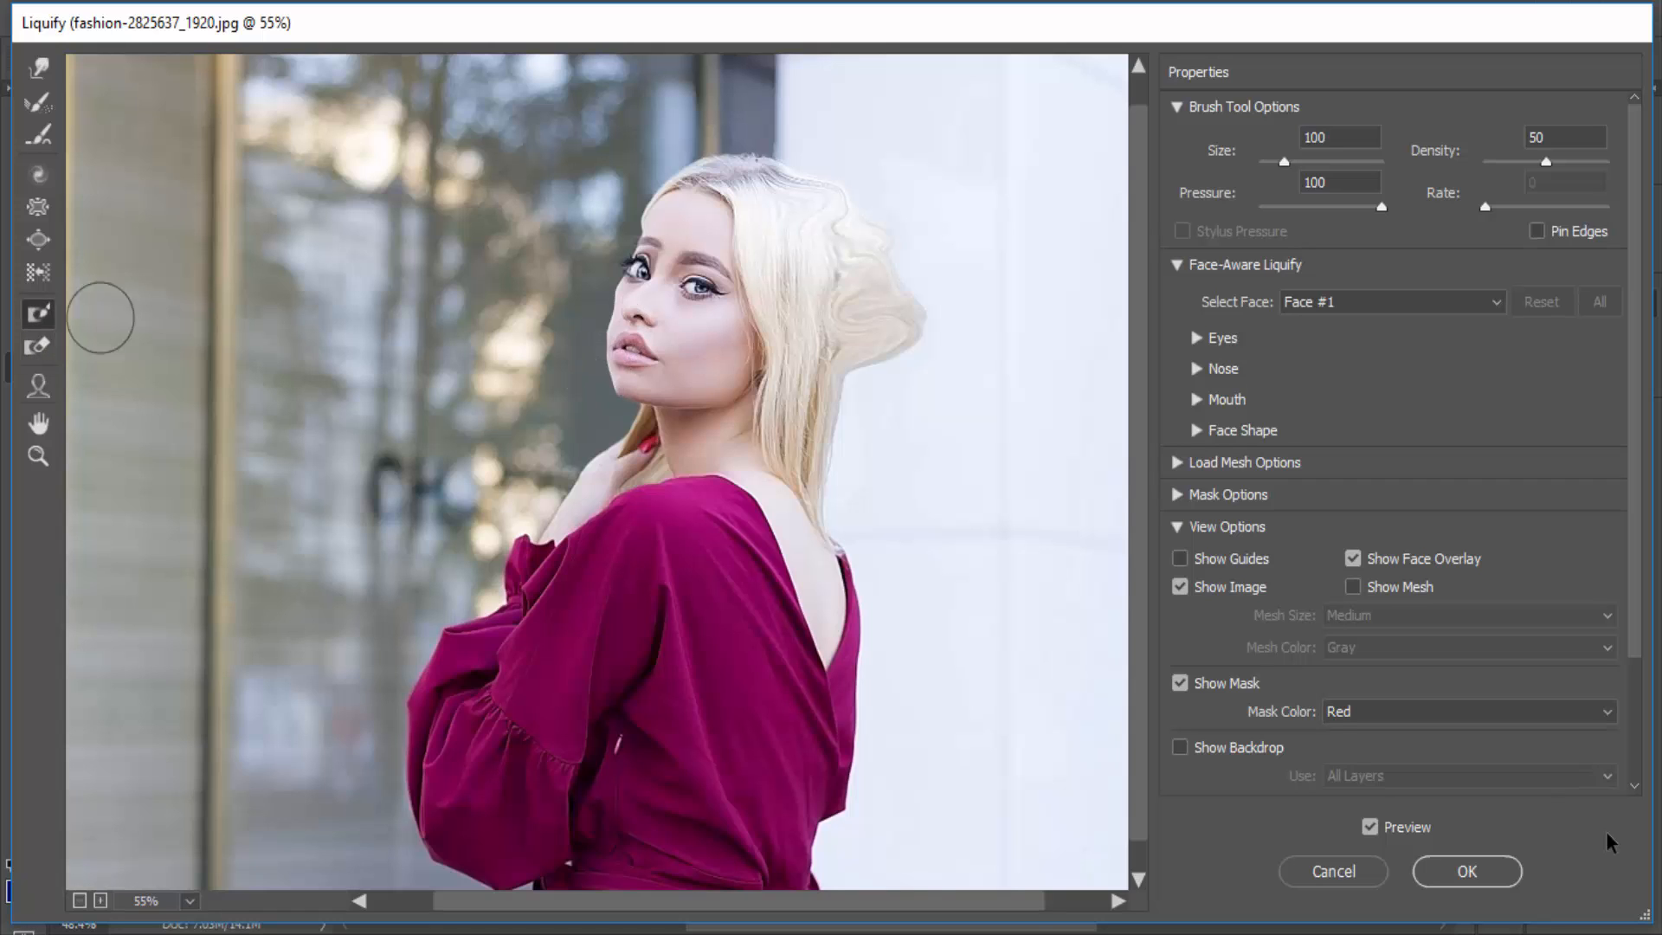
{"action": "mouse_move", "coordinate": [597, 429]}
{"action": "left_mouse_down"}
{"action": "mouse_move", "coordinate": [700, 489]}
{"action": "mouse_move", "coordinate": [505, 466]}
{"action": "mouse_move", "coordinate": [697, 617]}
{"action": "left_mouse_up"}
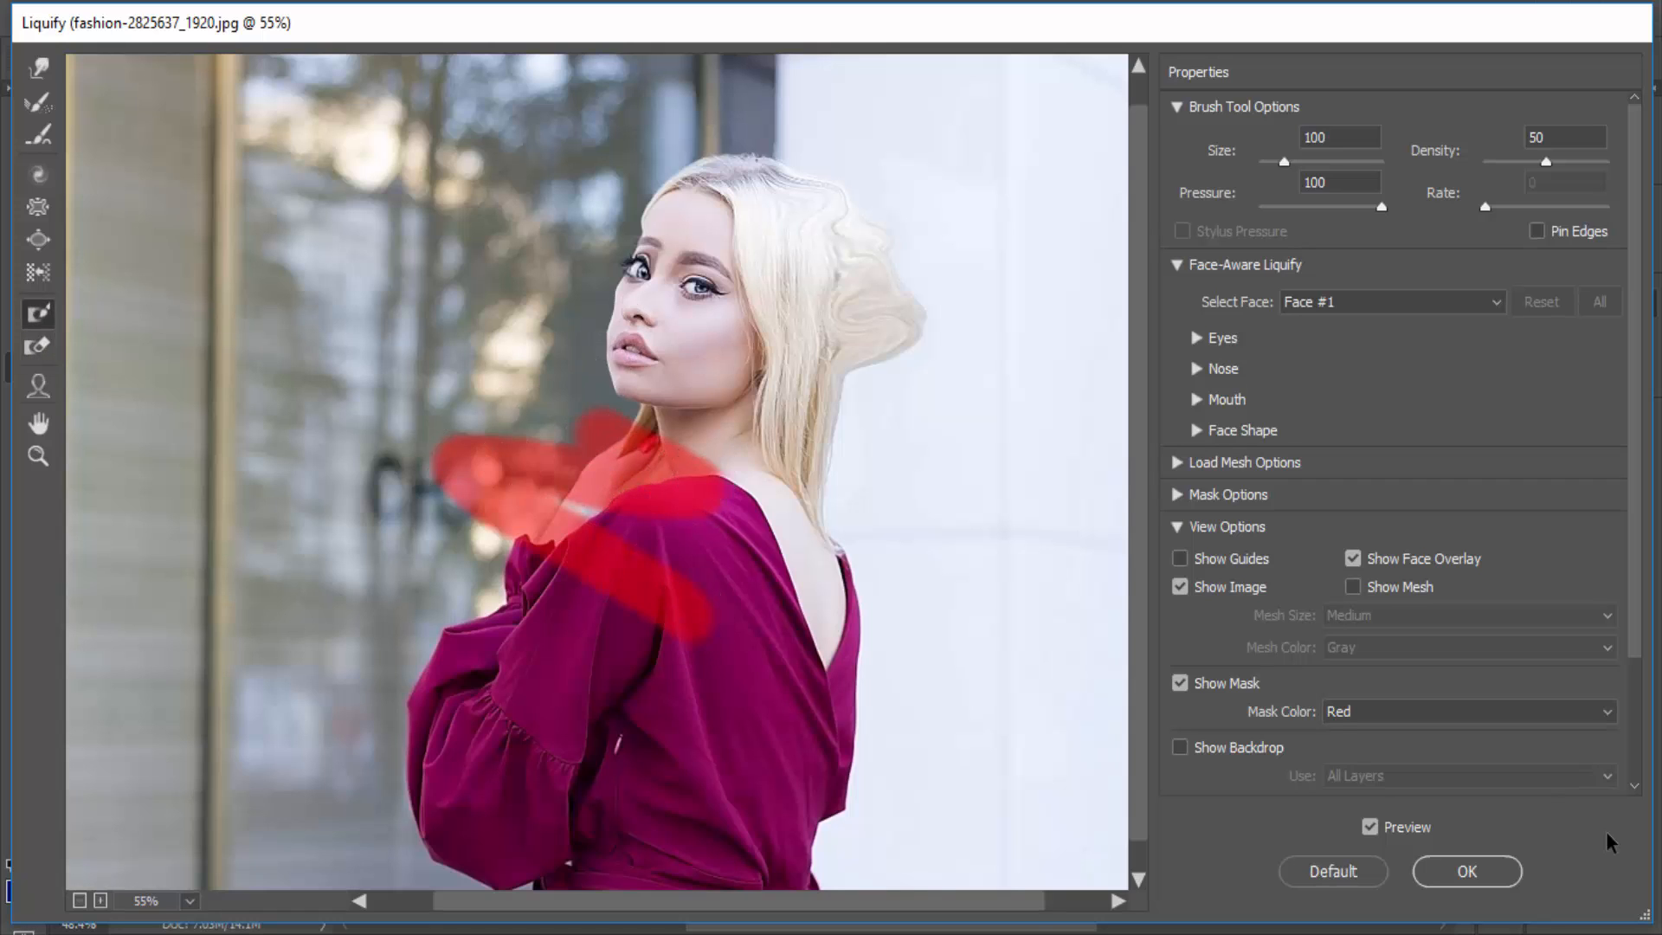
{"action": "key", "text": "ctrl+z"}
- Freeze-mask the woman's face and warp the hair and neck around it with the Forward Warp tool
{"action": "mouse_move", "coordinate": [691, 270]}
{"action": "left_mouse_down"}
{"action": "mouse_move", "coordinate": [710, 305]}
{"action": "mouse_move", "coordinate": [650, 354]}
{"action": "mouse_move", "coordinate": [677, 267]}
{"action": "mouse_move", "coordinate": [687, 281]}
{"action": "mouse_move", "coordinate": [645, 302]}
{"action": "mouse_move", "coordinate": [639, 329]}
{"action": "mouse_move", "coordinate": [643, 310]}
{"action": "mouse_move", "coordinate": [702, 300]}
{"action": "mouse_move", "coordinate": [641, 339]}
{"action": "mouse_move", "coordinate": [664, 358]}
{"action": "mouse_move", "coordinate": [655, 310]}
{"action": "mouse_move", "coordinate": [631, 315]}
{"action": "mouse_move", "coordinate": [689, 314]}
{"action": "mouse_move", "coordinate": [664, 279]}
{"action": "mouse_move", "coordinate": [707, 331]}
{"action": "mouse_move", "coordinate": [703, 299]}
{"action": "mouse_move", "coordinate": [667, 370]}
{"action": "mouse_move", "coordinate": [636, 369]}
{"action": "mouse_move", "coordinate": [742, 360]}
{"action": "mouse_move", "coordinate": [716, 375]}
{"action": "mouse_move", "coordinate": [646, 281]}
{"action": "mouse_move", "coordinate": [700, 273]}
{"action": "mouse_move", "coordinate": [686, 238]}
{"action": "mouse_move", "coordinate": [673, 251]}
{"action": "mouse_move", "coordinate": [716, 242]}
{"action": "mouse_move", "coordinate": [693, 223]}
{"action": "mouse_move", "coordinate": [719, 300]}
{"action": "mouse_move", "coordinate": [764, 295]}
{"action": "mouse_move", "coordinate": [667, 335]}
{"action": "mouse_move", "coordinate": [771, 330]}
{"action": "mouse_move", "coordinate": [651, 345]}
{"action": "mouse_move", "coordinate": [777, 359]}
{"action": "mouse_move", "coordinate": [720, 383]}
{"action": "mouse_move", "coordinate": [759, 374]}
{"action": "mouse_move", "coordinate": [833, 409]}
{"action": "mouse_move", "coordinate": [706, 380]}
{"action": "mouse_move", "coordinate": [711, 406]}
{"action": "mouse_move", "coordinate": [651, 456]}
{"action": "mouse_move", "coordinate": [694, 387]}
{"action": "mouse_move", "coordinate": [639, 387]}
{"action": "mouse_move", "coordinate": [669, 350]}
{"action": "mouse_move", "coordinate": [541, 408]}
{"action": "mouse_move", "coordinate": [600, 334]}
{"action": "mouse_move", "coordinate": [458, 355]}
{"action": "mouse_move", "coordinate": [519, 336]}
{"action": "mouse_move", "coordinate": [618, 226]}
{"action": "mouse_move", "coordinate": [581, 320]}
{"action": "left_mouse_up"}
{"action": "key", "text": "ctrl+z"}
{"action": "left_click", "coordinate": [38, 68]}
{"action": "left_click_drag", "start_coordinate": [663, 203], "coordinate": [594, 303]}
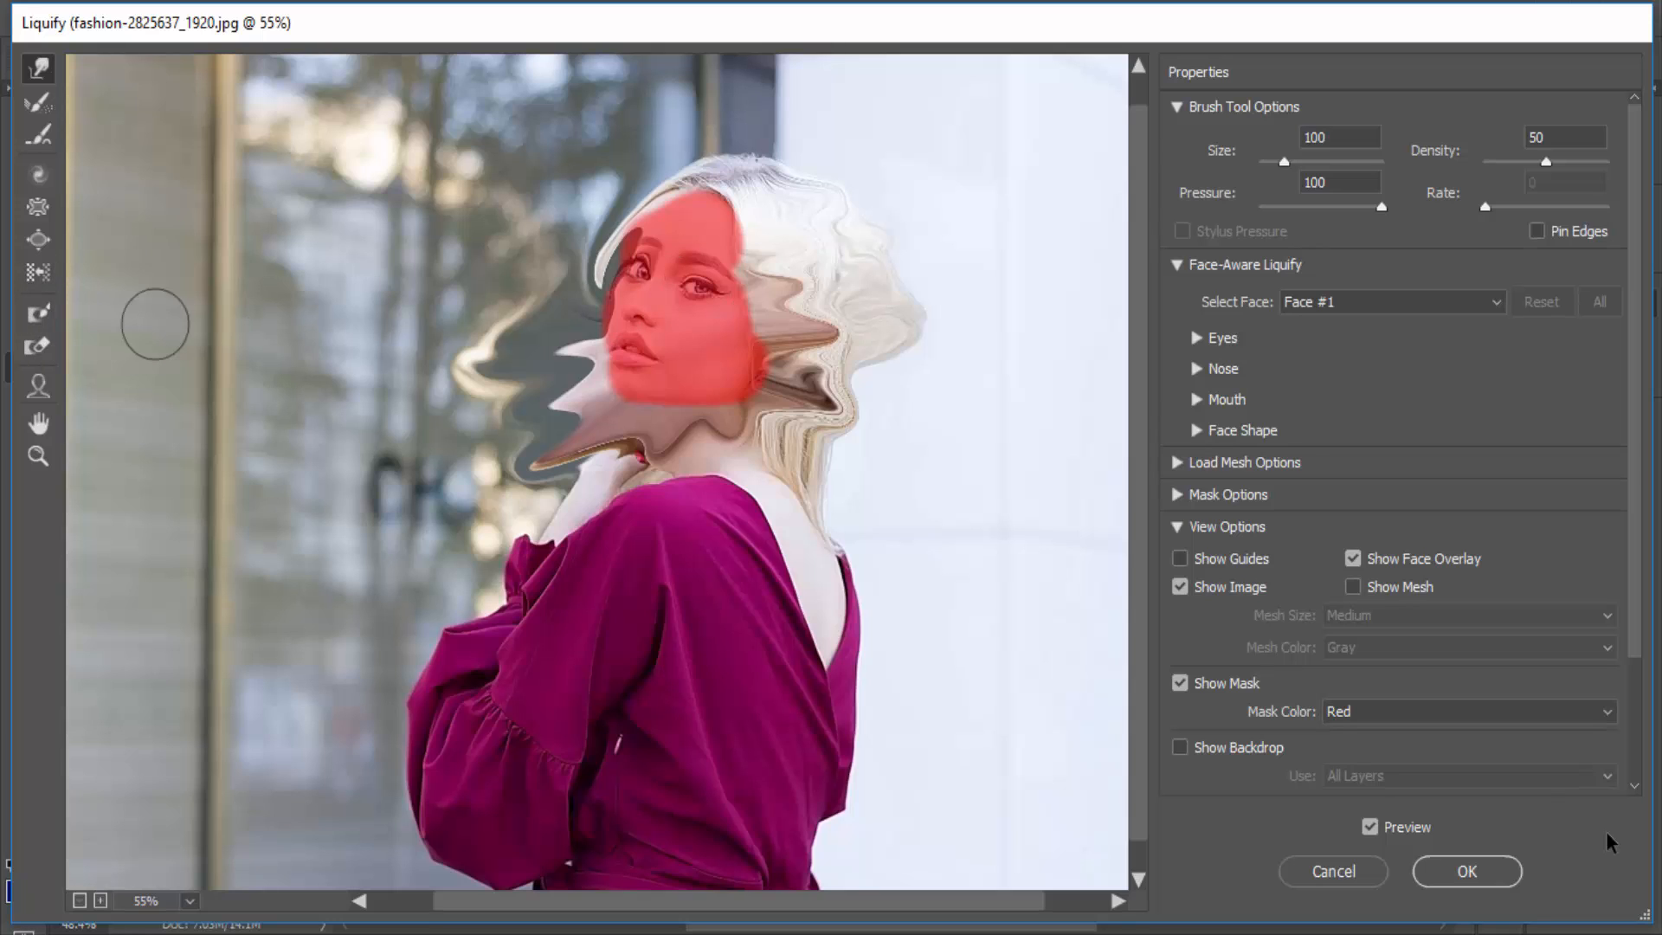
- Undo the warping around the woman's face, the freeze mask and the earlier facial distortions
{"action": "key", "text": "ctrl+z"}
{"action": "key", "text": "ctrl+z"}
{"action": "key", "text": "ctrl+z"}
{"action": "key", "text": "ctrl+z"}
{"action": "key", "text": "ctrl+z"}
{"action": "key", "text": "ctrl+z"}
{"action": "key", "text": "ctrl+z"}
{"action": "key", "text": "ctrl+z"}
{"action": "key", "text": "ctrl+z"}
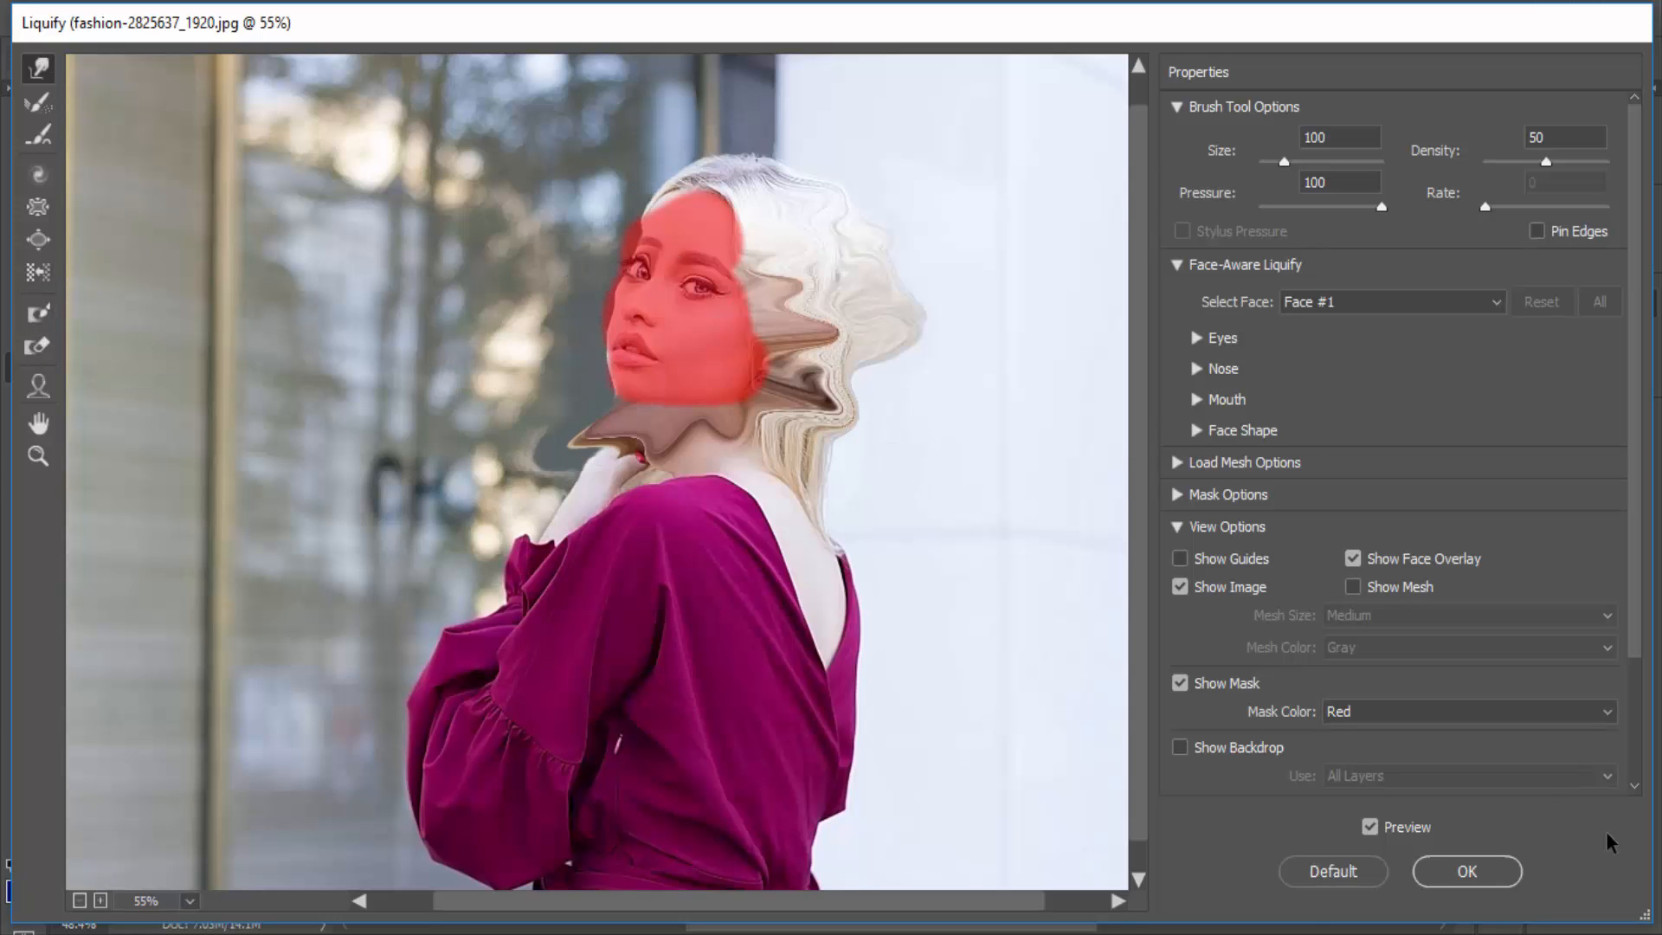
{"action": "key", "text": "ctrl+z"}
{"action": "key", "text": "ctrl+z"}
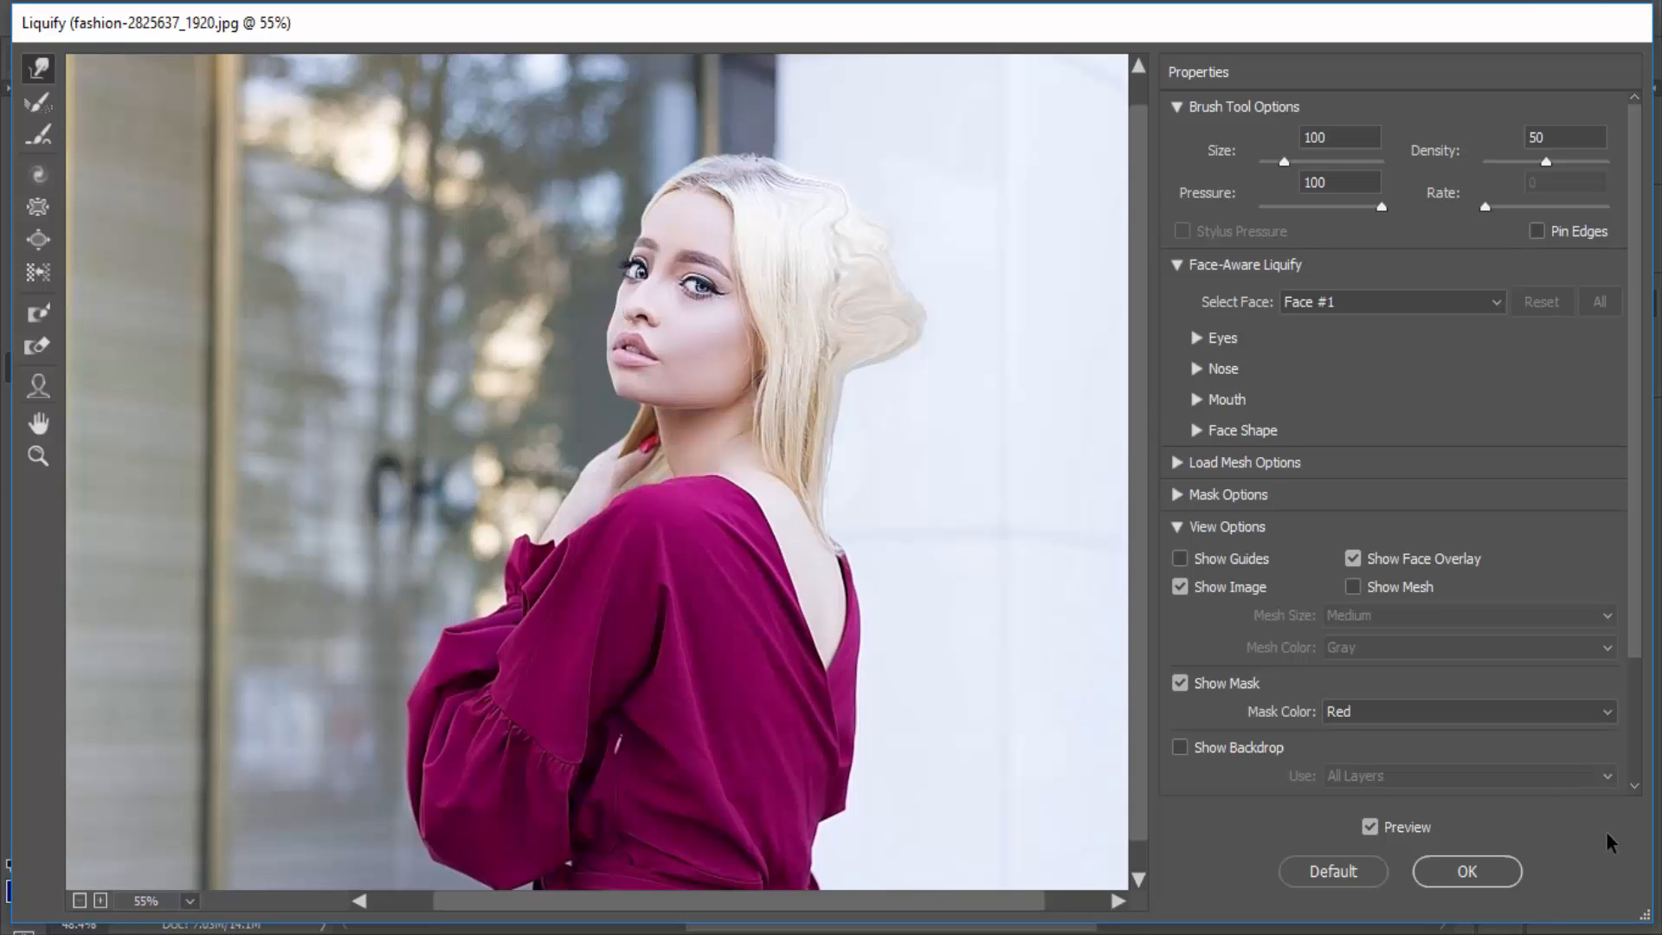
{"action": "key", "text": "ctrl+z"}
{"action": "key", "text": "ctrl+z"}
{"action": "key", "text": "ctrl+z"}
{"action": "key", "text": "ctrl+z"}
{"action": "key", "text": "ctrl+z"}
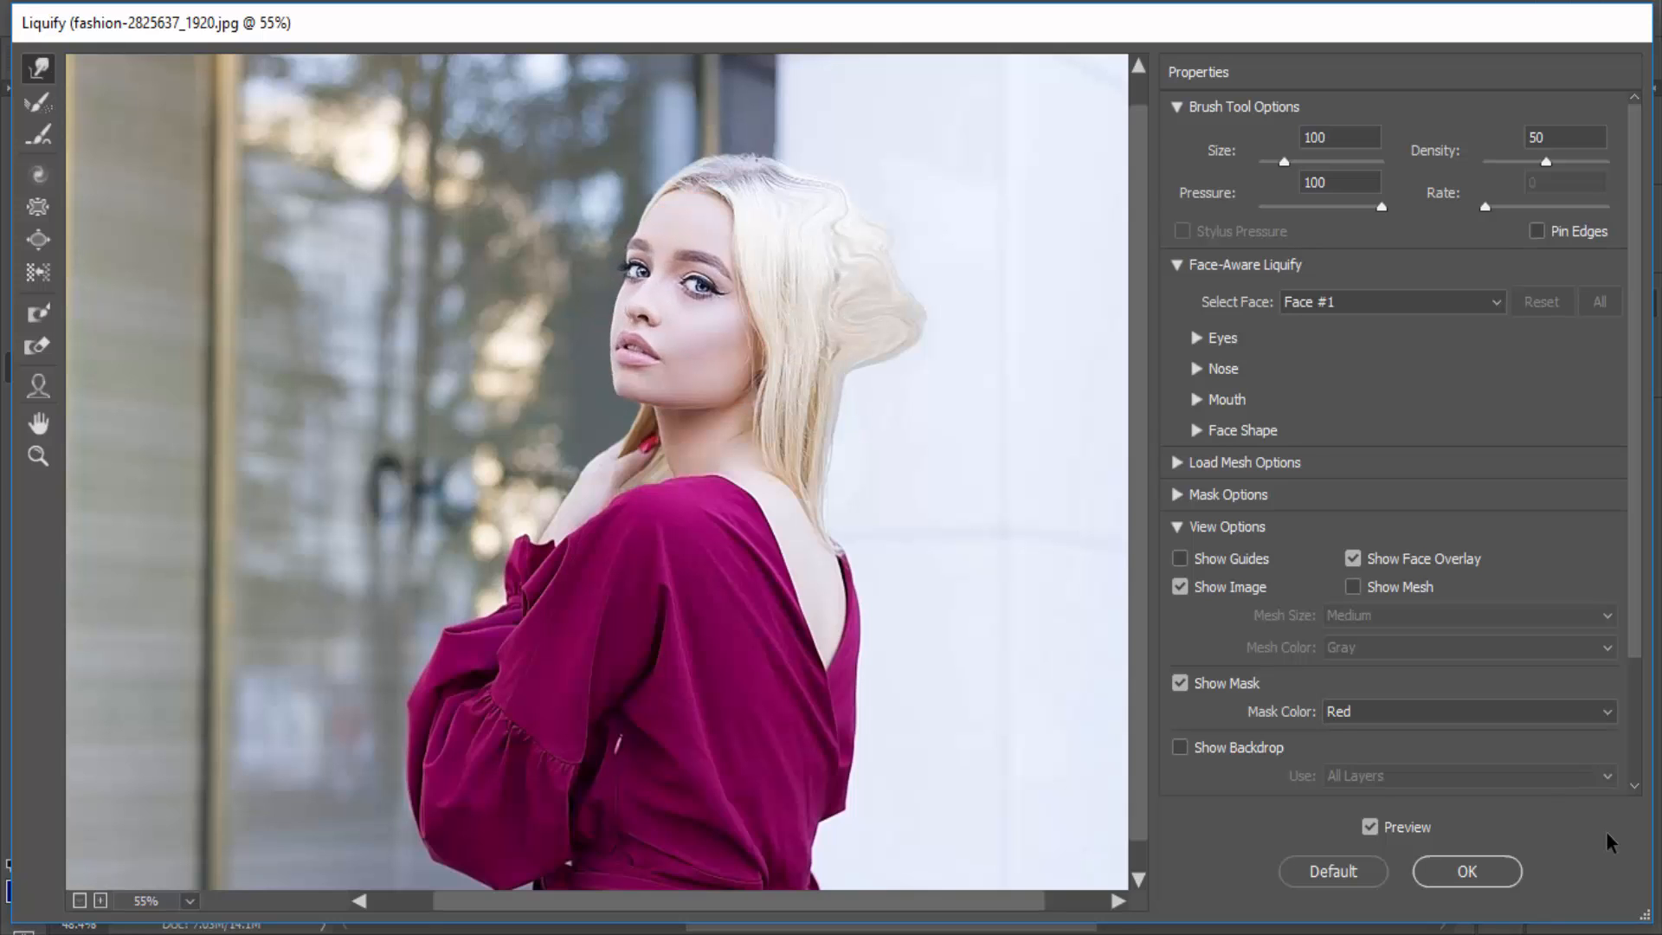
- Reshape the woman's face with the Face tool, using Forehead 100, Chin Height -100 and Jawline -100
{"action": "left_click", "coordinate": [37, 346]}
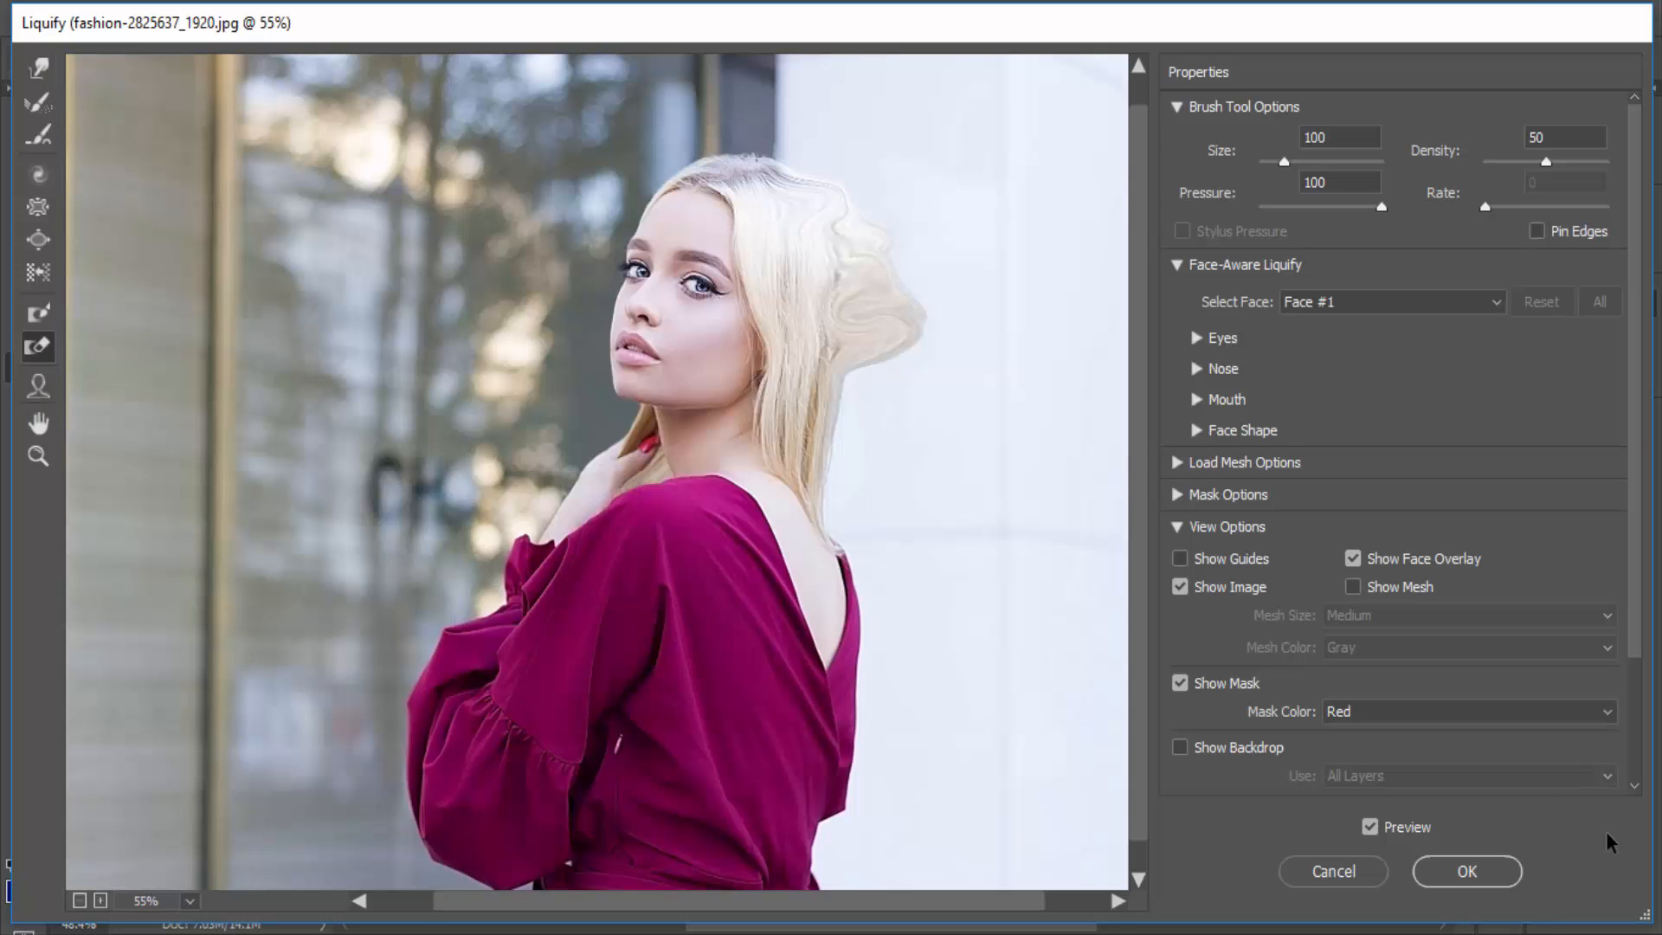
{"action": "left_click", "coordinate": [37, 386]}
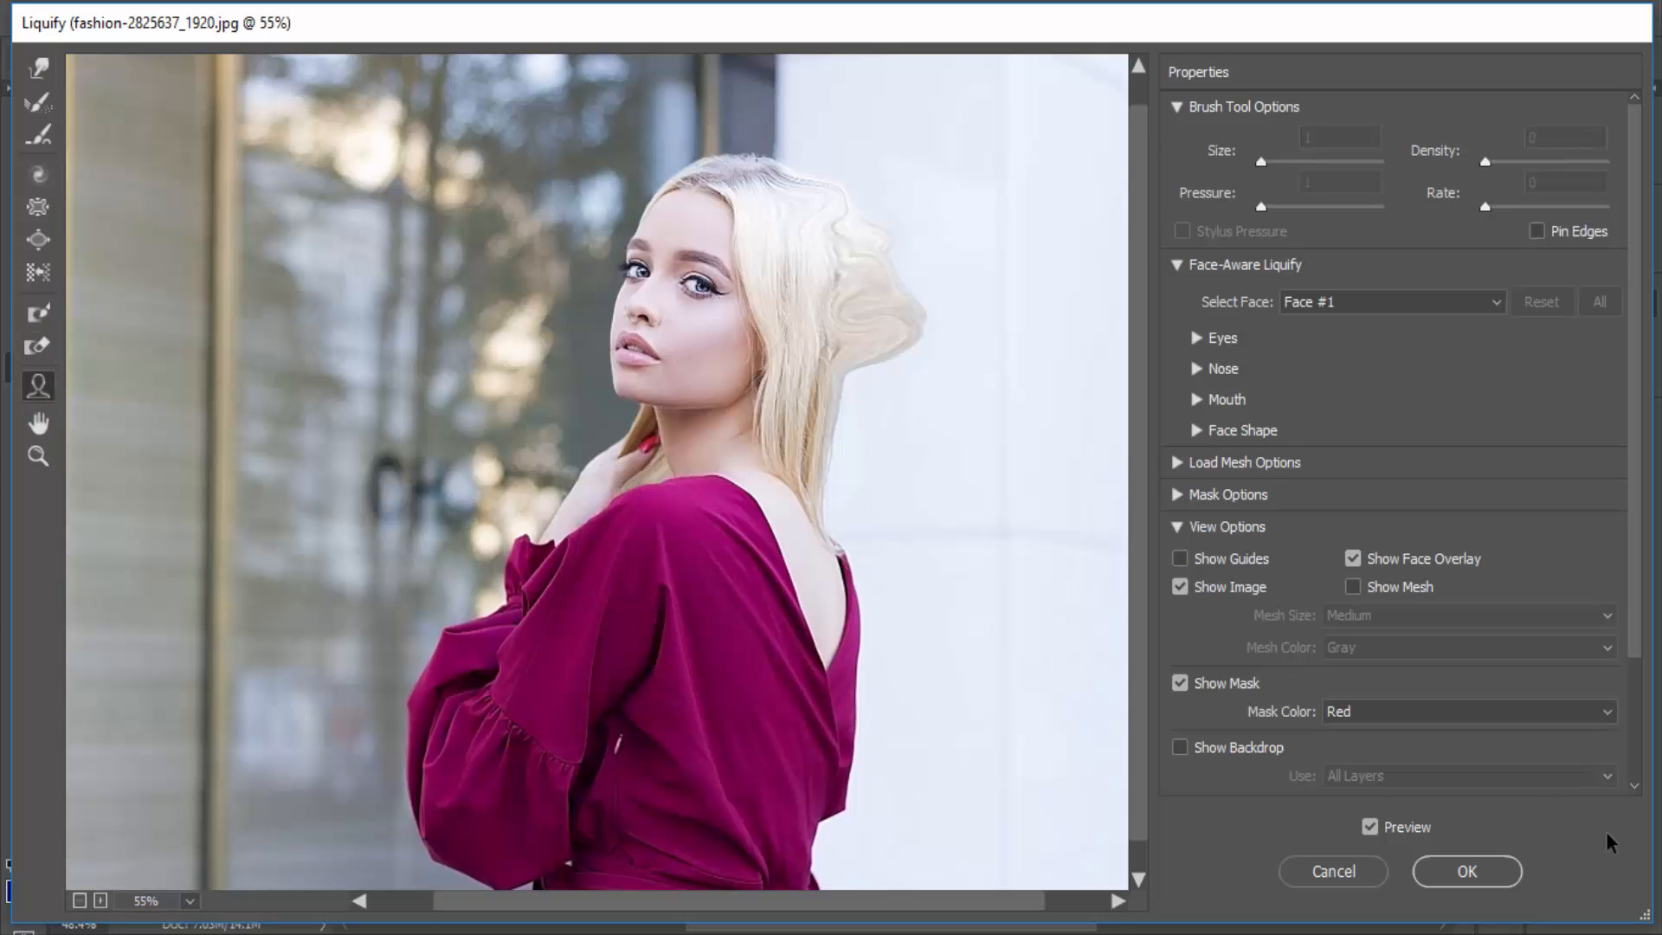
{"action": "scroll", "coordinate": [643, 317], "scroll_direction": "up", "scroll_amount": 4}
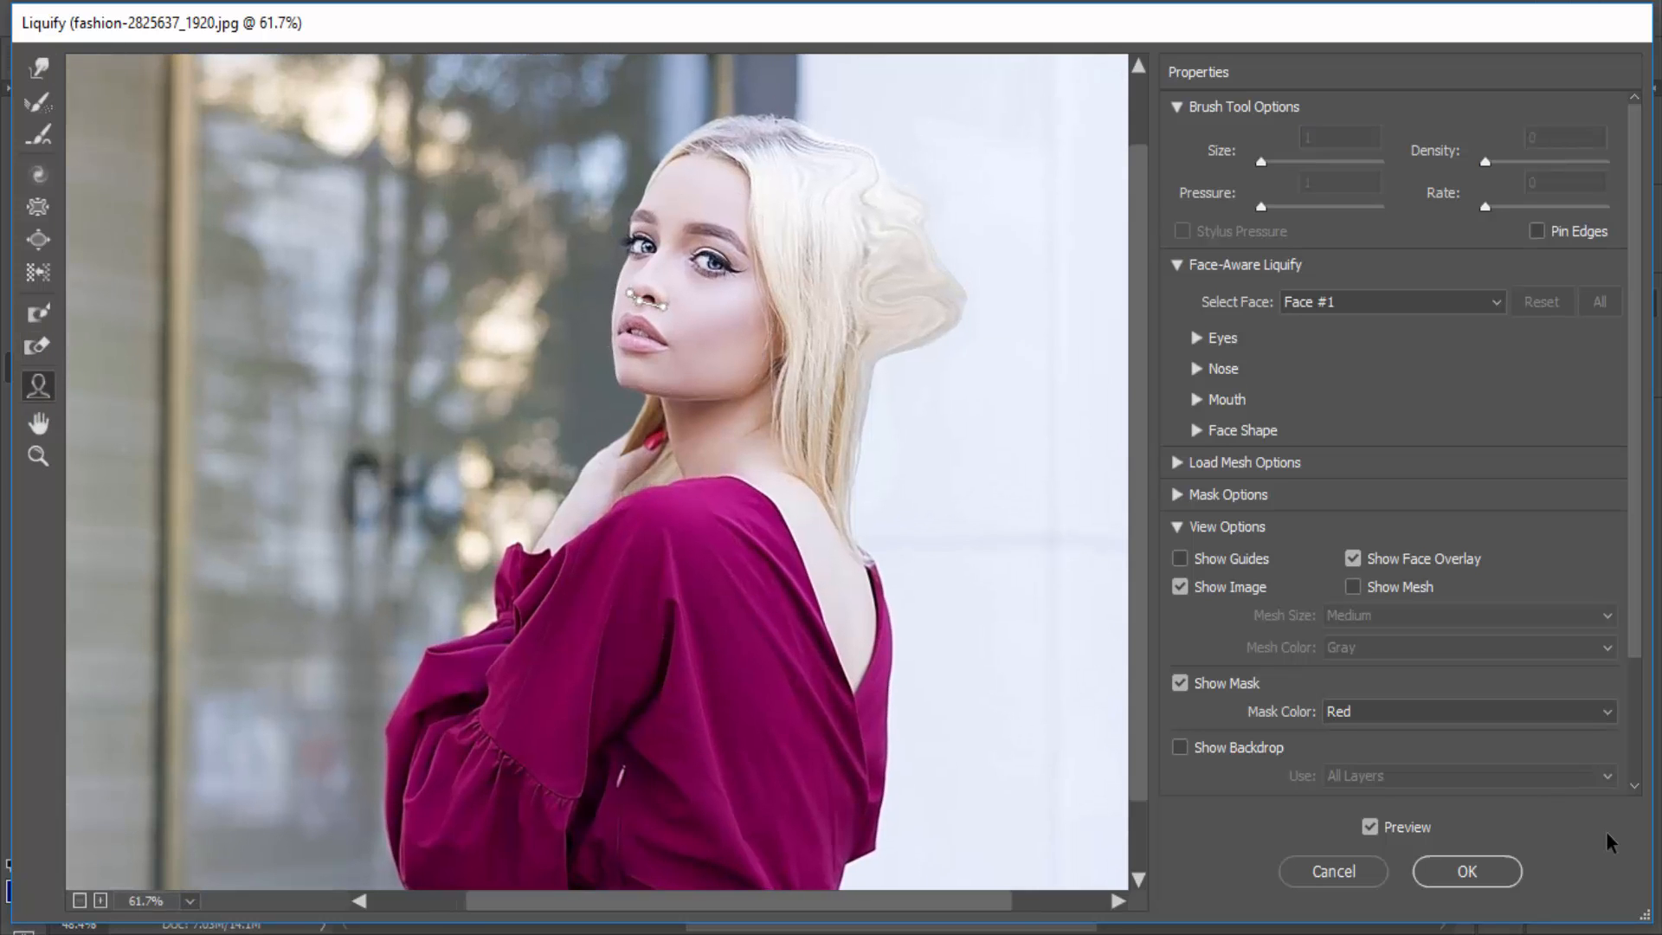
{"action": "scroll", "coordinate": [642, 329], "scroll_direction": "up", "scroll_amount": 5}
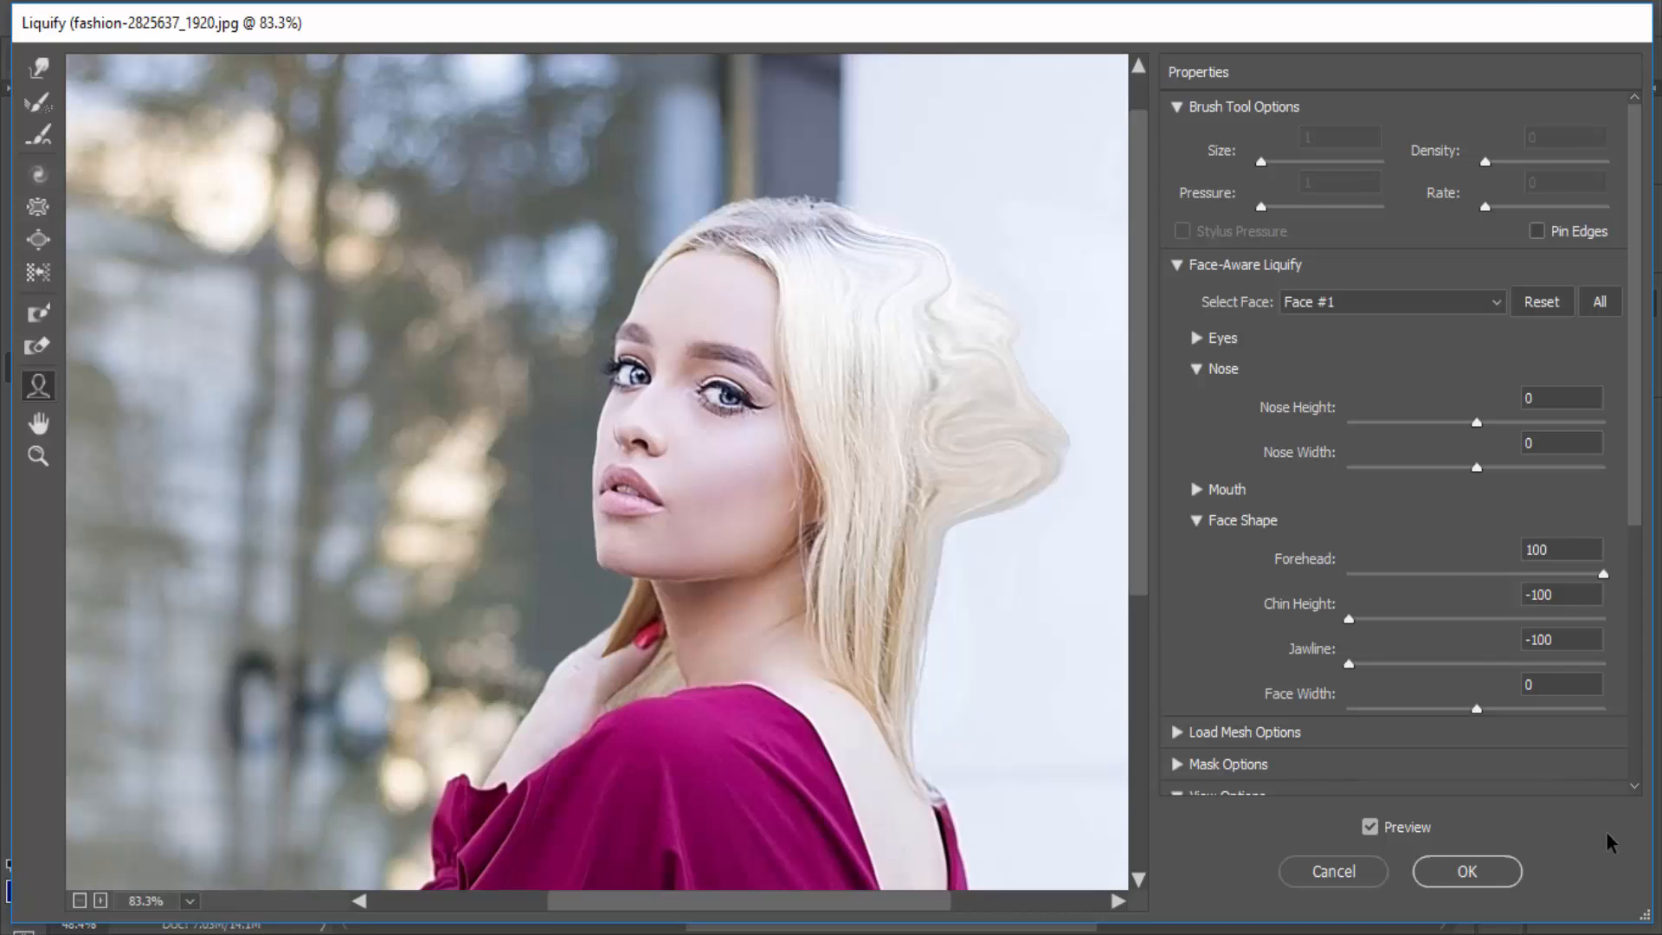
- Enlarge the eyes with right Eye Size 100, both Eye Heights 100 and left Eye Width 100, and leave Liquify without applying
{"action": "left_click", "coordinate": [1197, 339]}
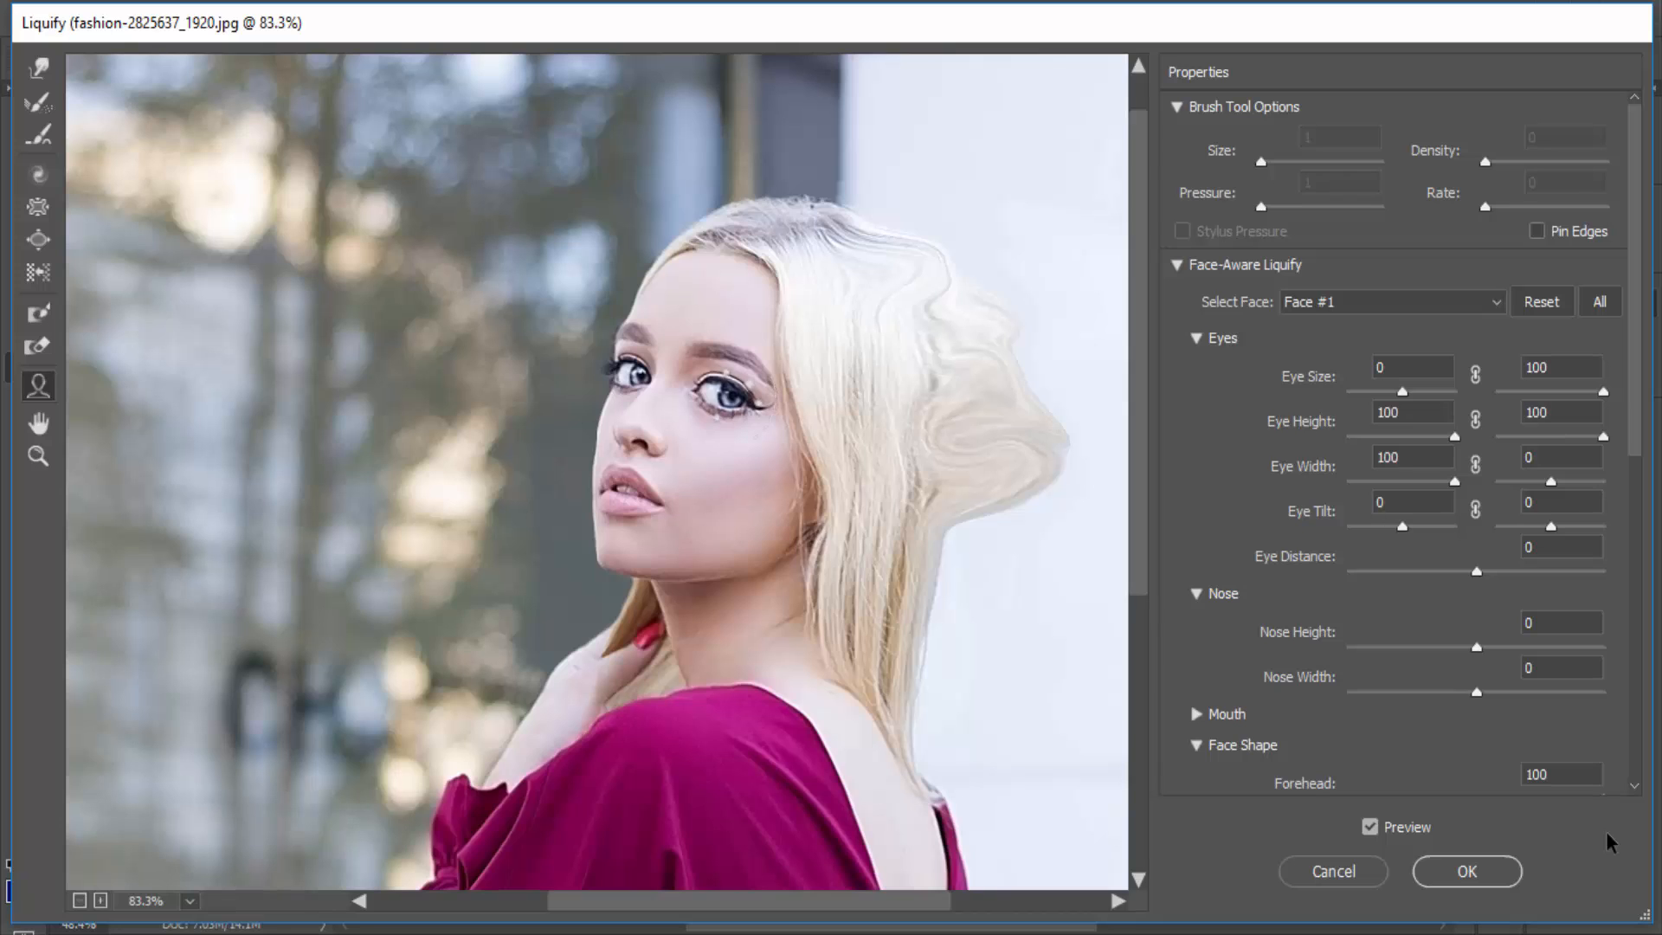
{"action": "scroll", "coordinate": [1607, 842], "scroll_direction": "down", "scroll_amount": 5}
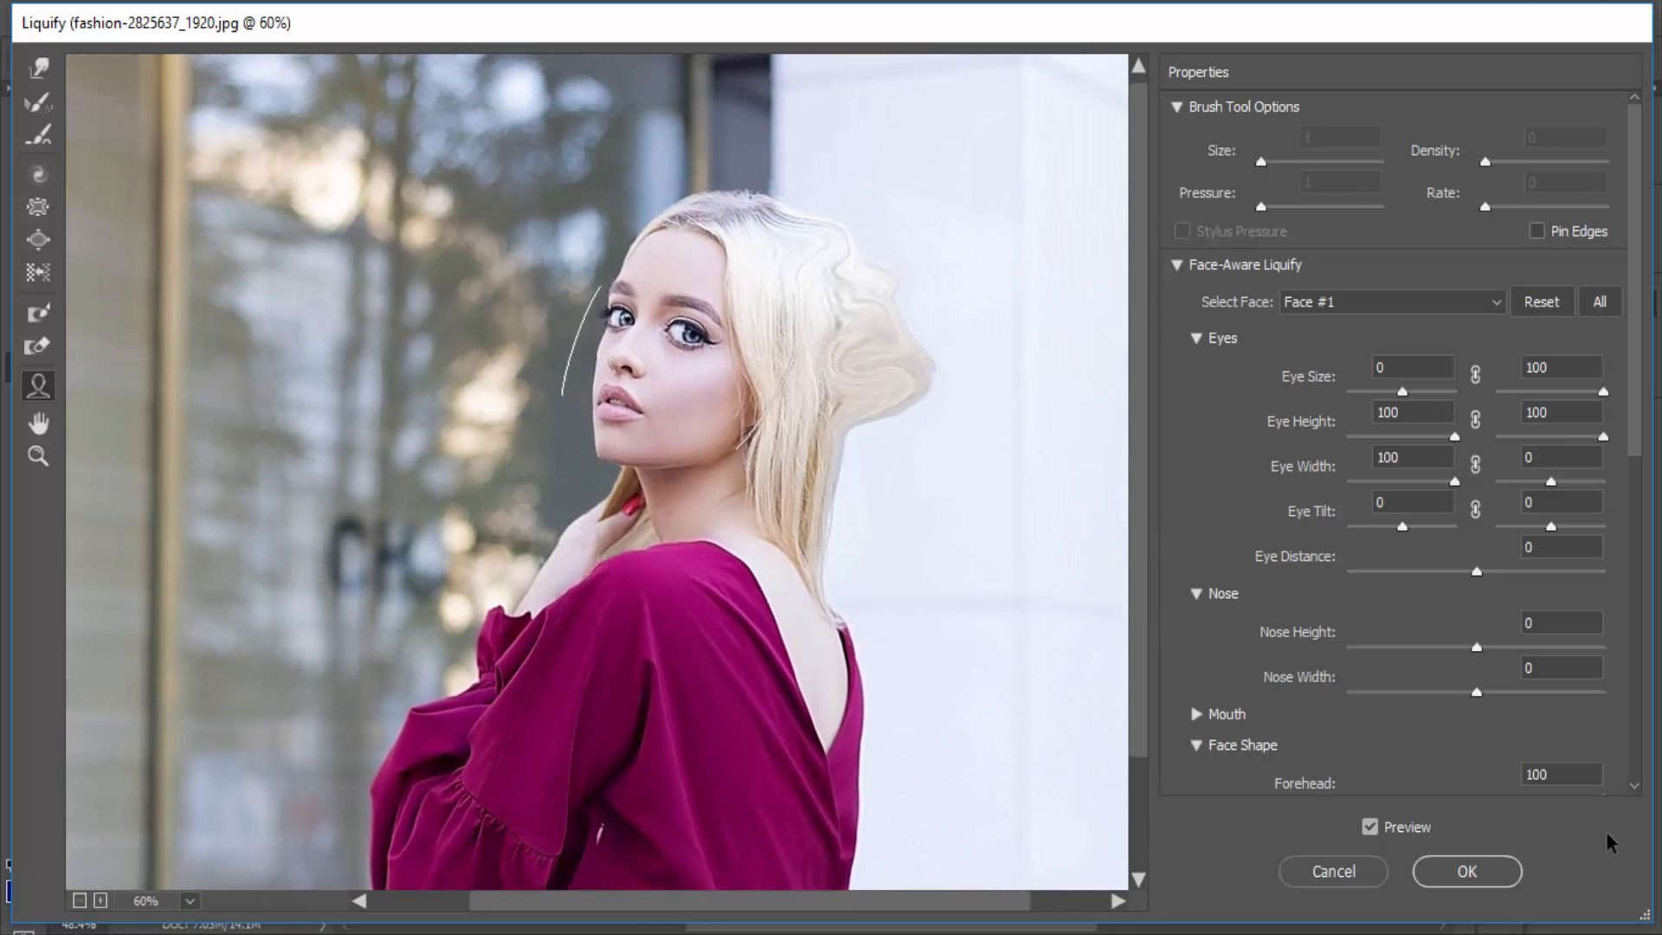
{"action": "key", "text": "Return"}
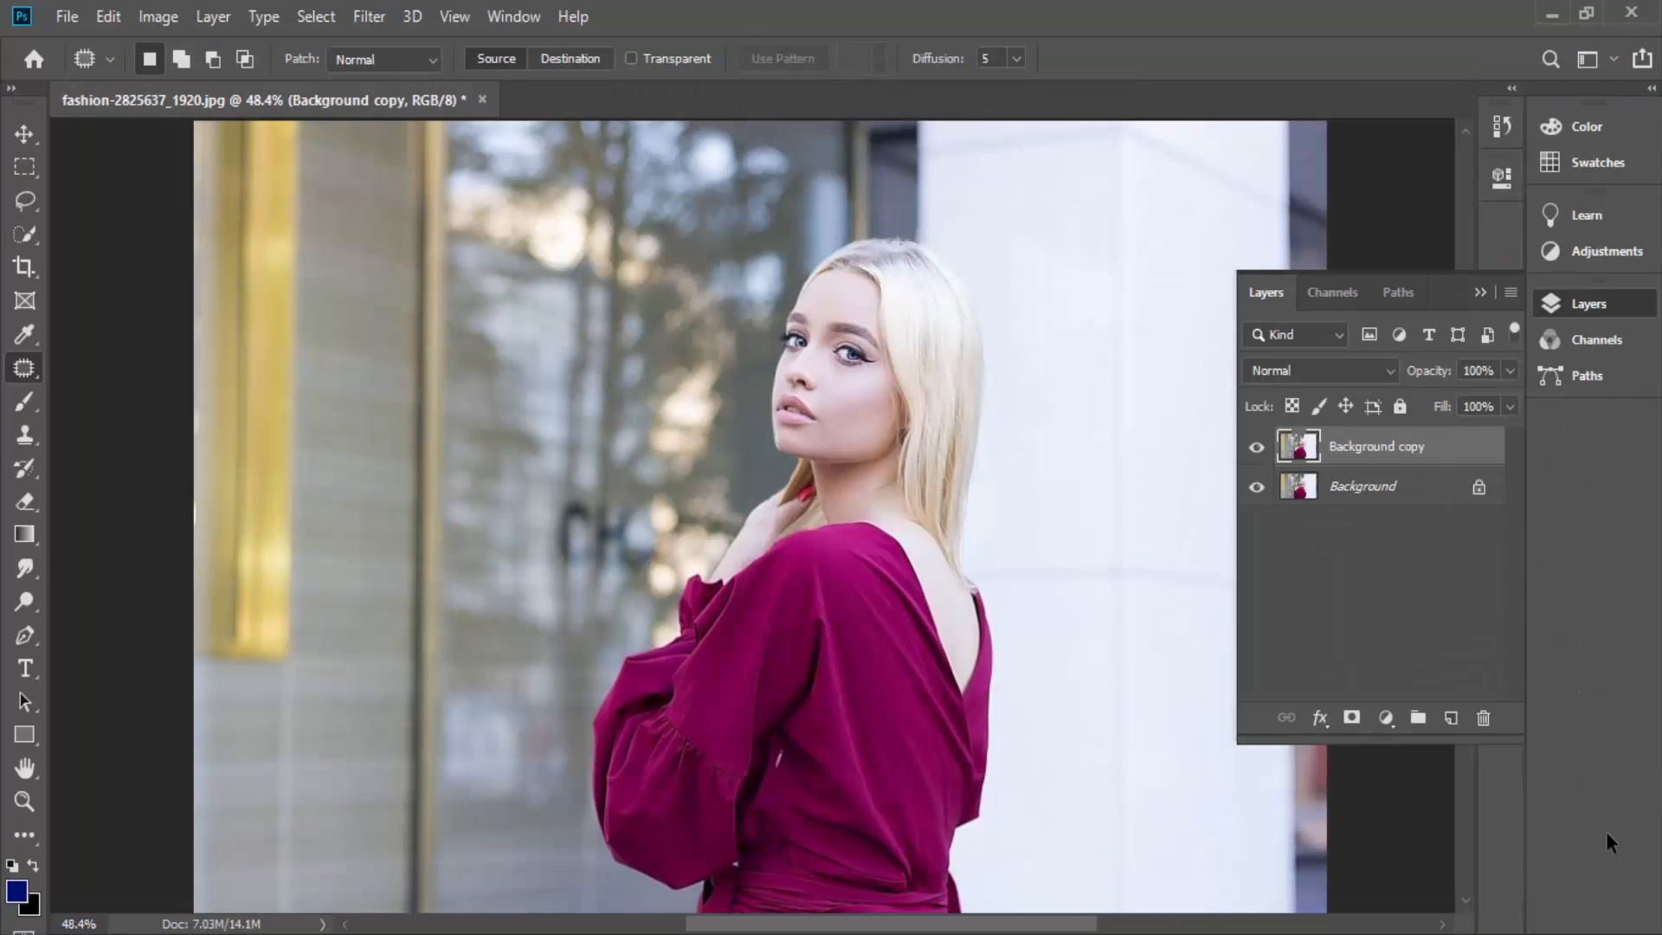
- Show the available Blur filters without applying one
{"action": "key", "text": "alt+t"}
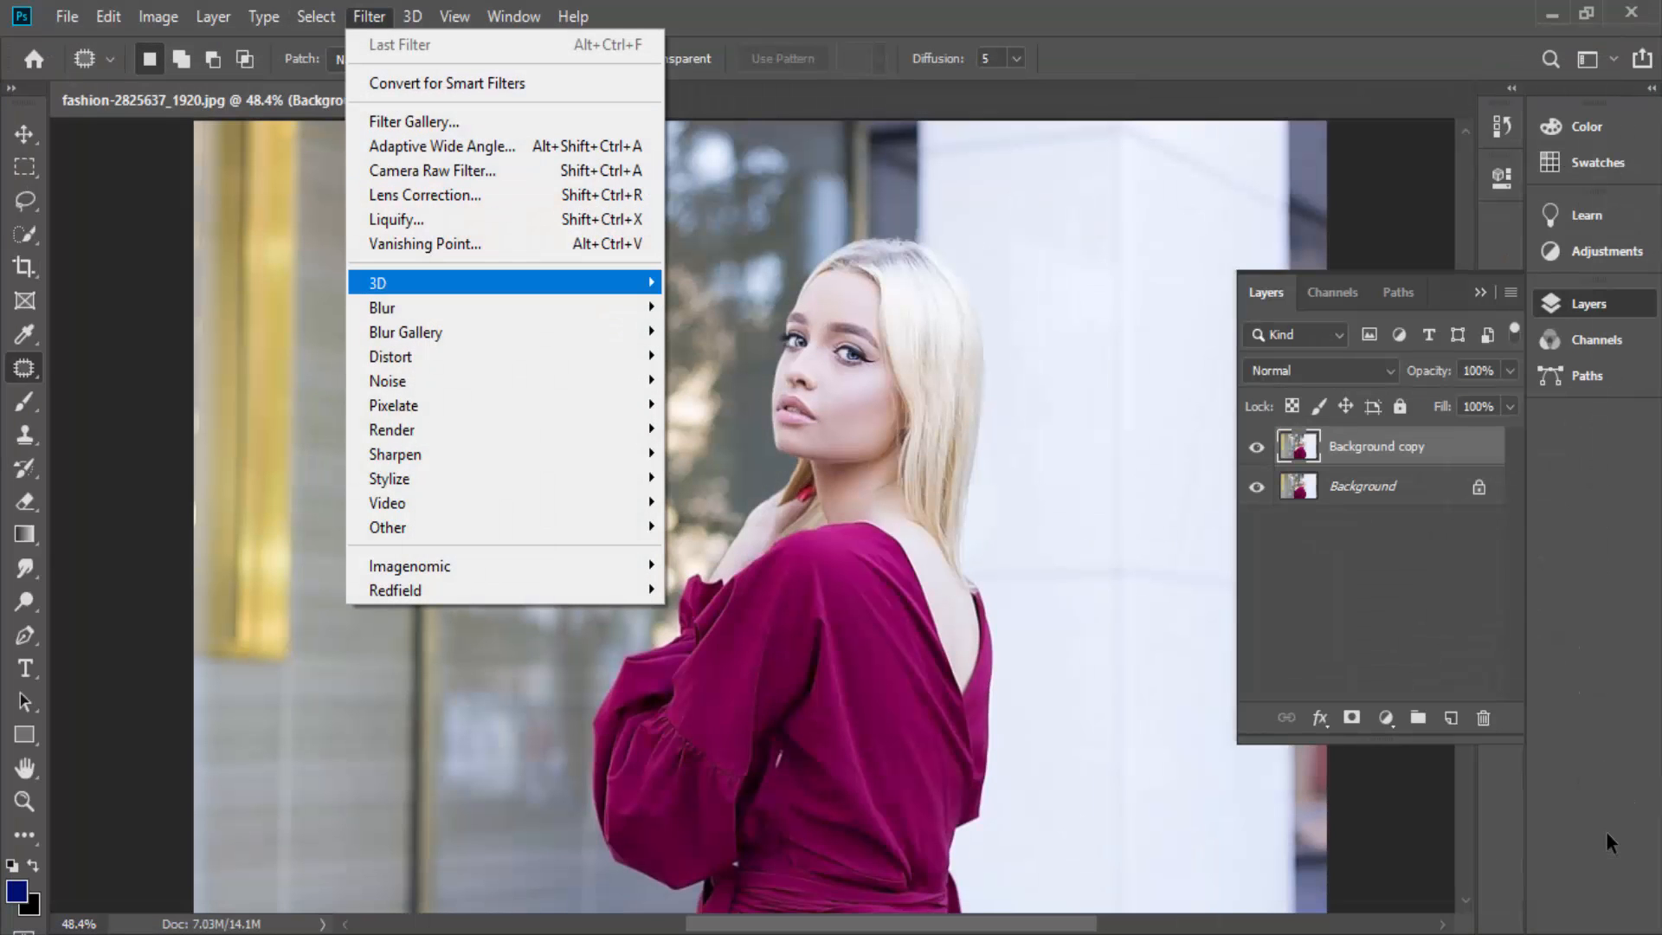
{"action": "key", "text": "b"}
{"action": "key", "text": "Right"}
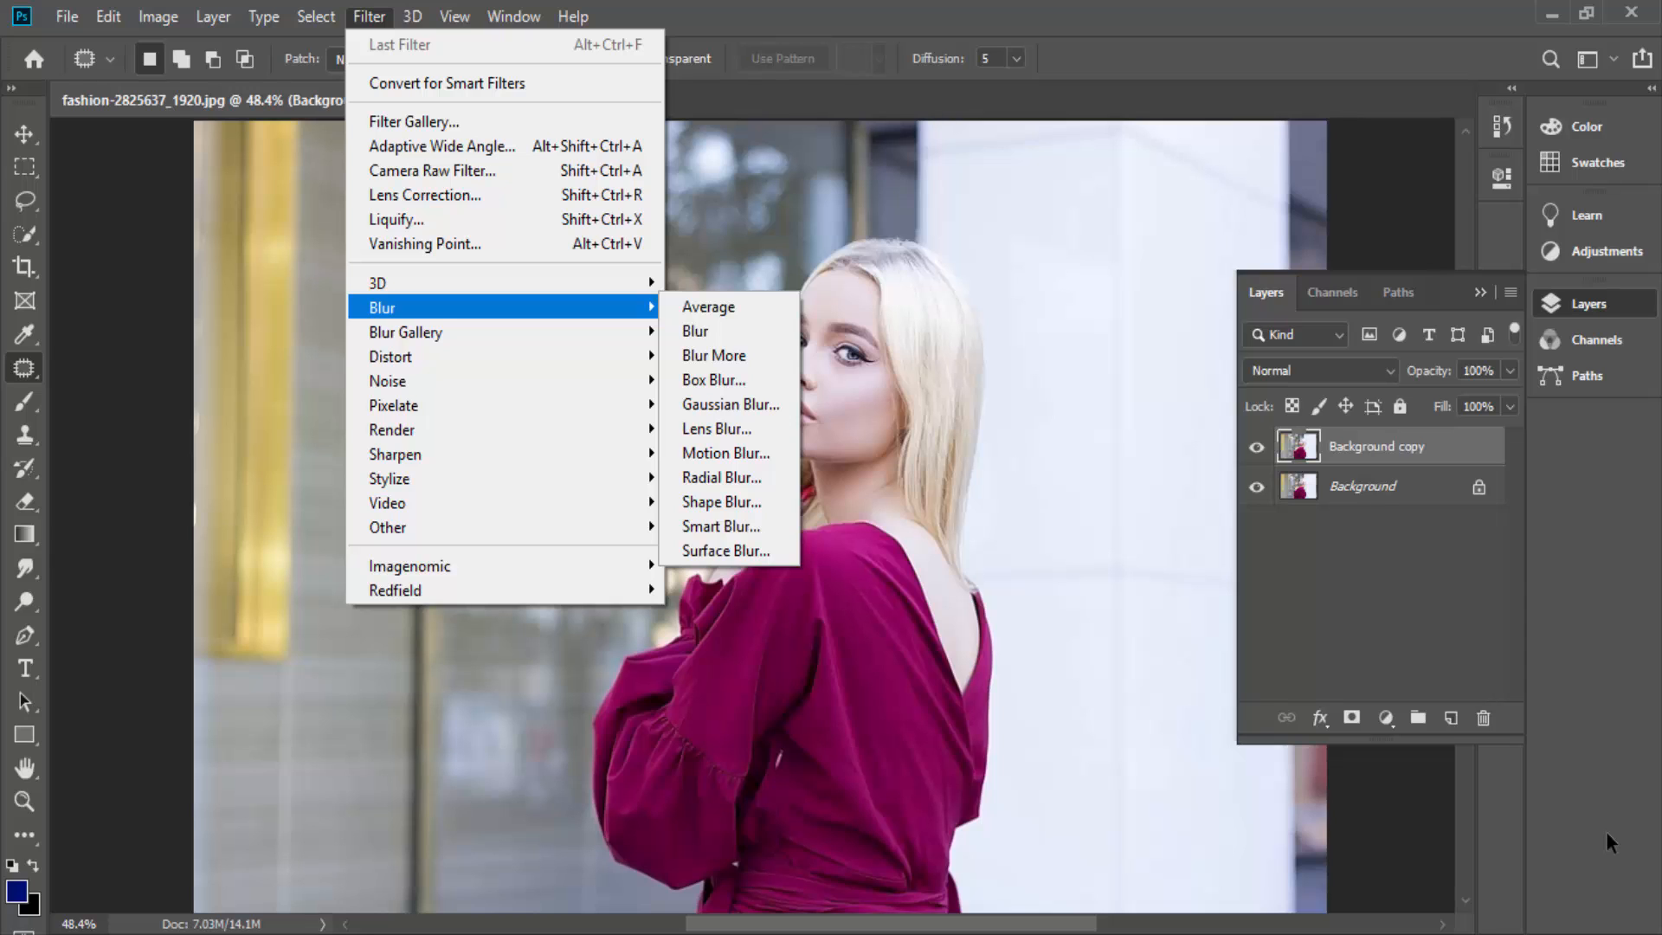
{"action": "key", "text": "Escape"}
{"action": "key", "text": "Escape"}
- Select the woman's magenta dress on the Background copy layer with the Quick Selection tool at brush size 30
{"action": "key", "text": "ctrl+minus"}
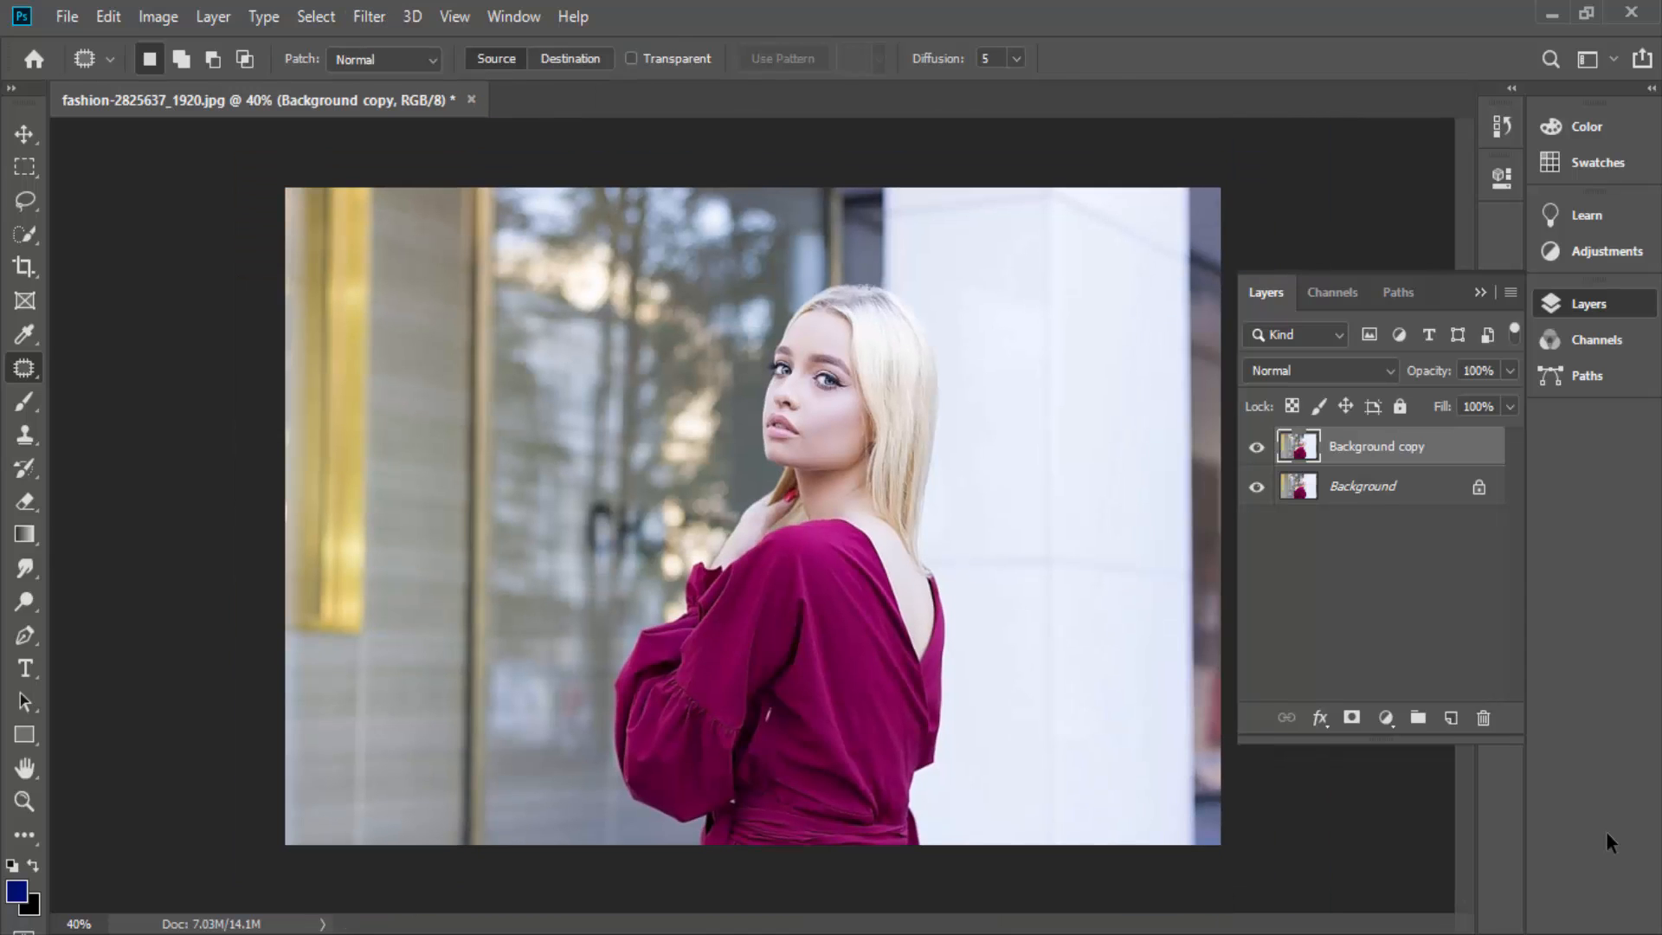
{"action": "key", "text": "v"}
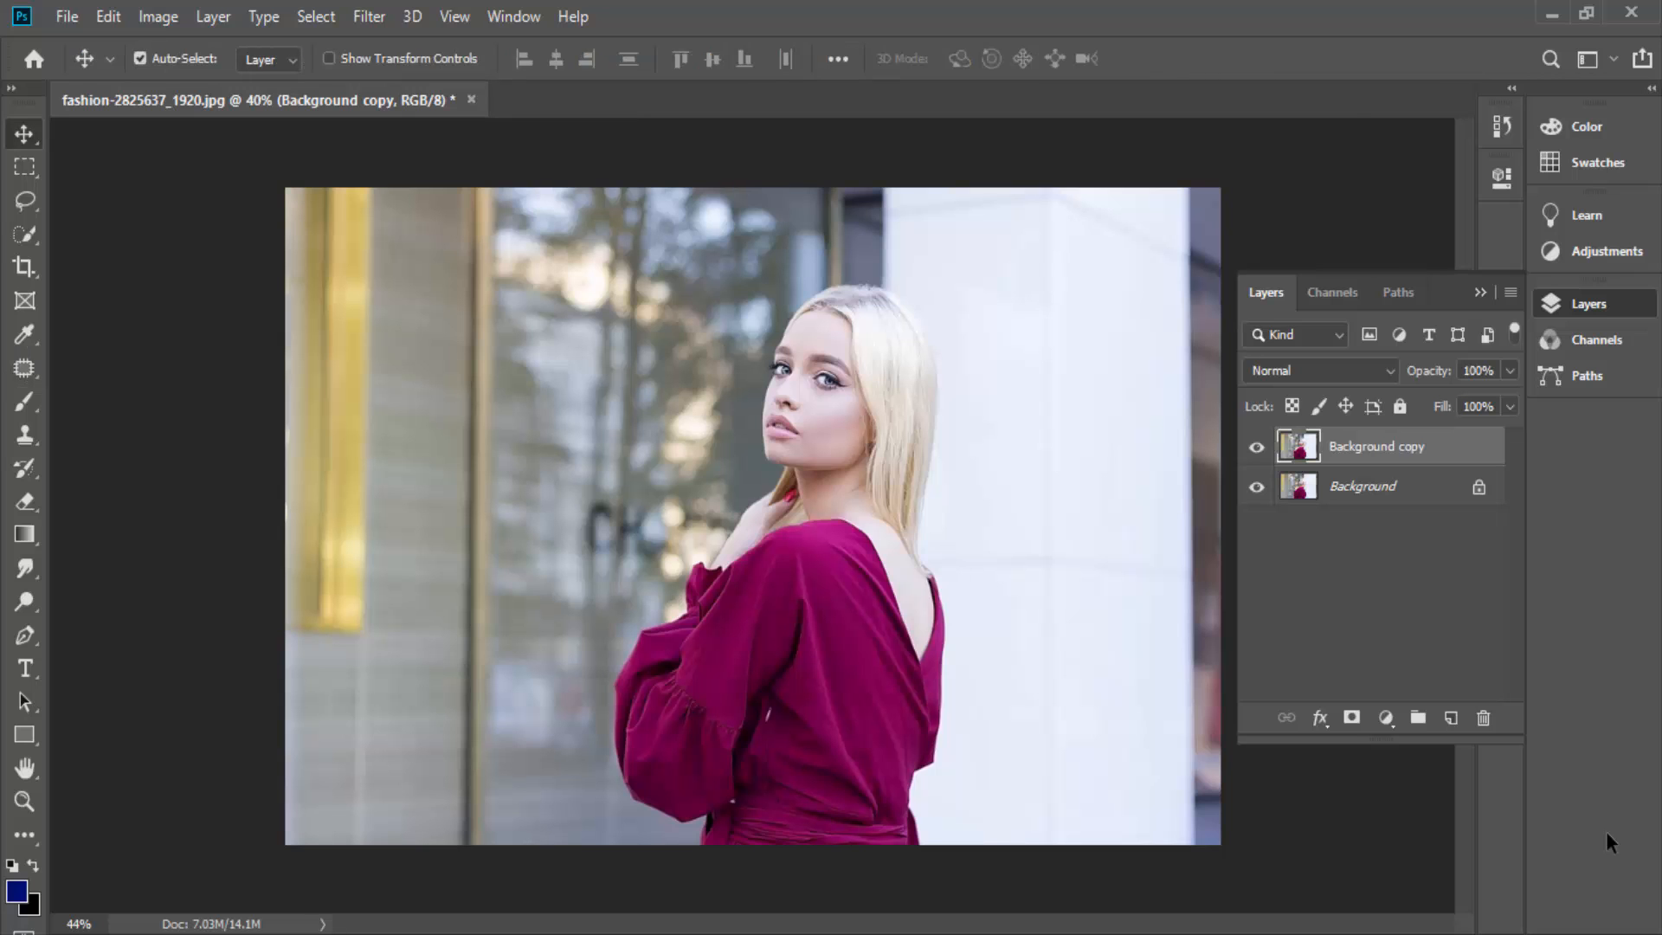
{"action": "scroll", "coordinate": [803, 606], "scroll_direction": "up", "scroll_amount": 3}
{"action": "mouse_move", "coordinate": [870, 602]}
{"action": "left_mouse_down"}
{"action": "mouse_move", "coordinate": [637, 516]}
{"action": "mouse_move", "coordinate": [649, 483]}
{"action": "left_mouse_up"}
{"action": "scroll", "coordinate": [649, 483], "scroll_direction": "down", "scroll_amount": 1}
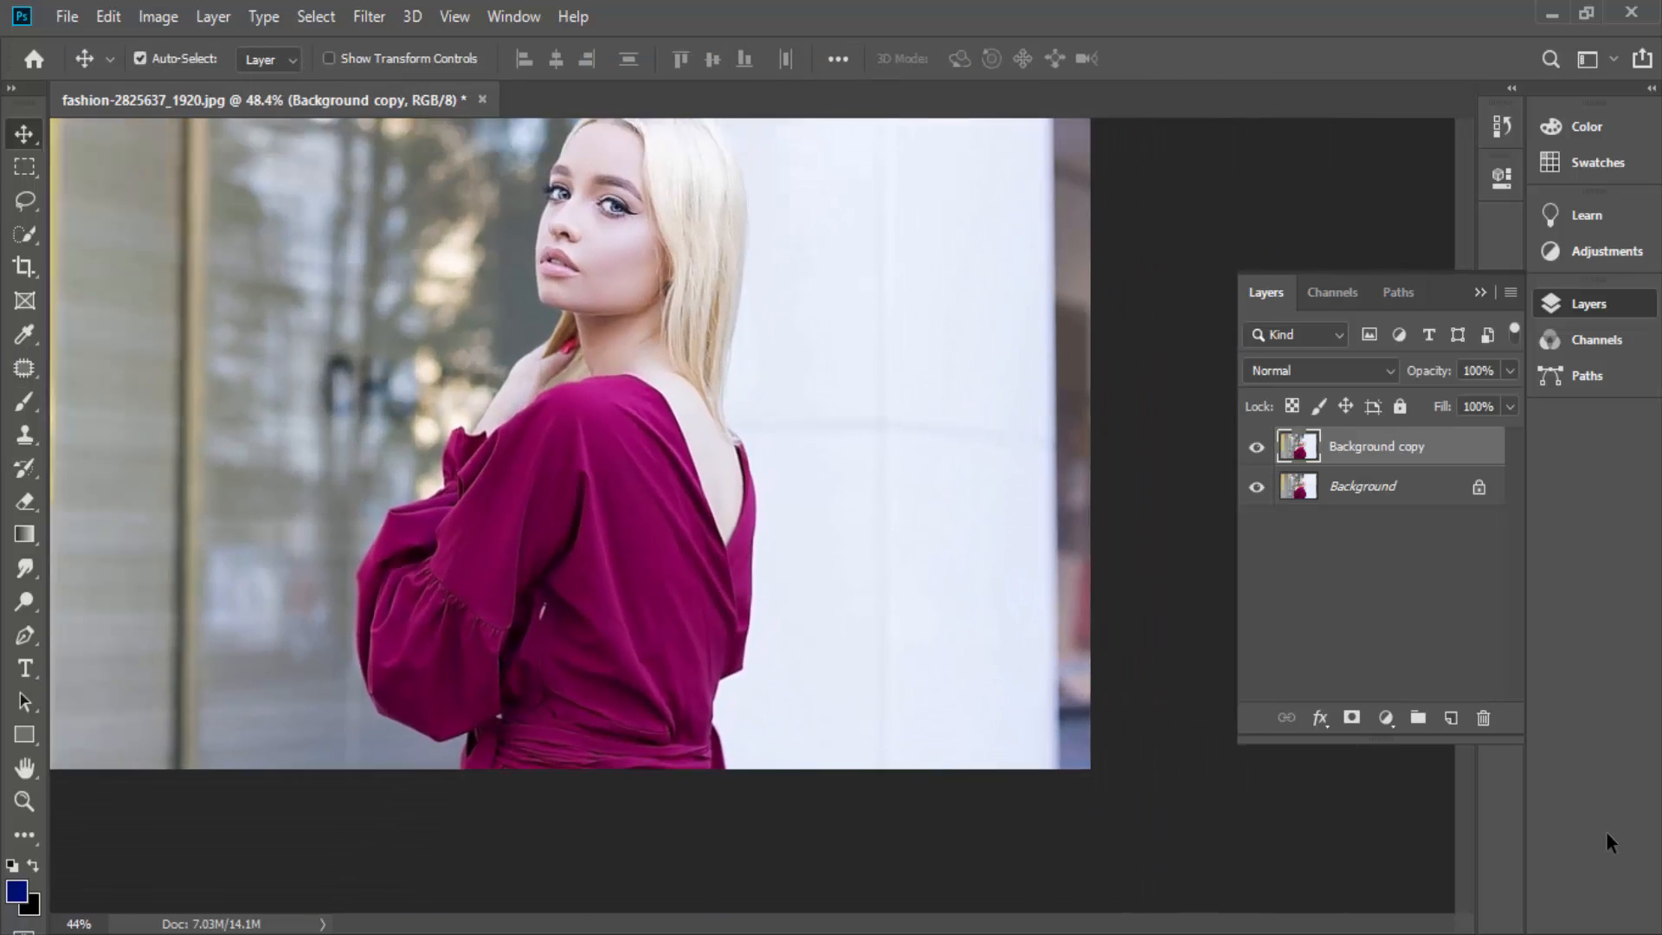
{"action": "scroll", "coordinate": [649, 483], "scroll_direction": "down", "scroll_amount": 1}
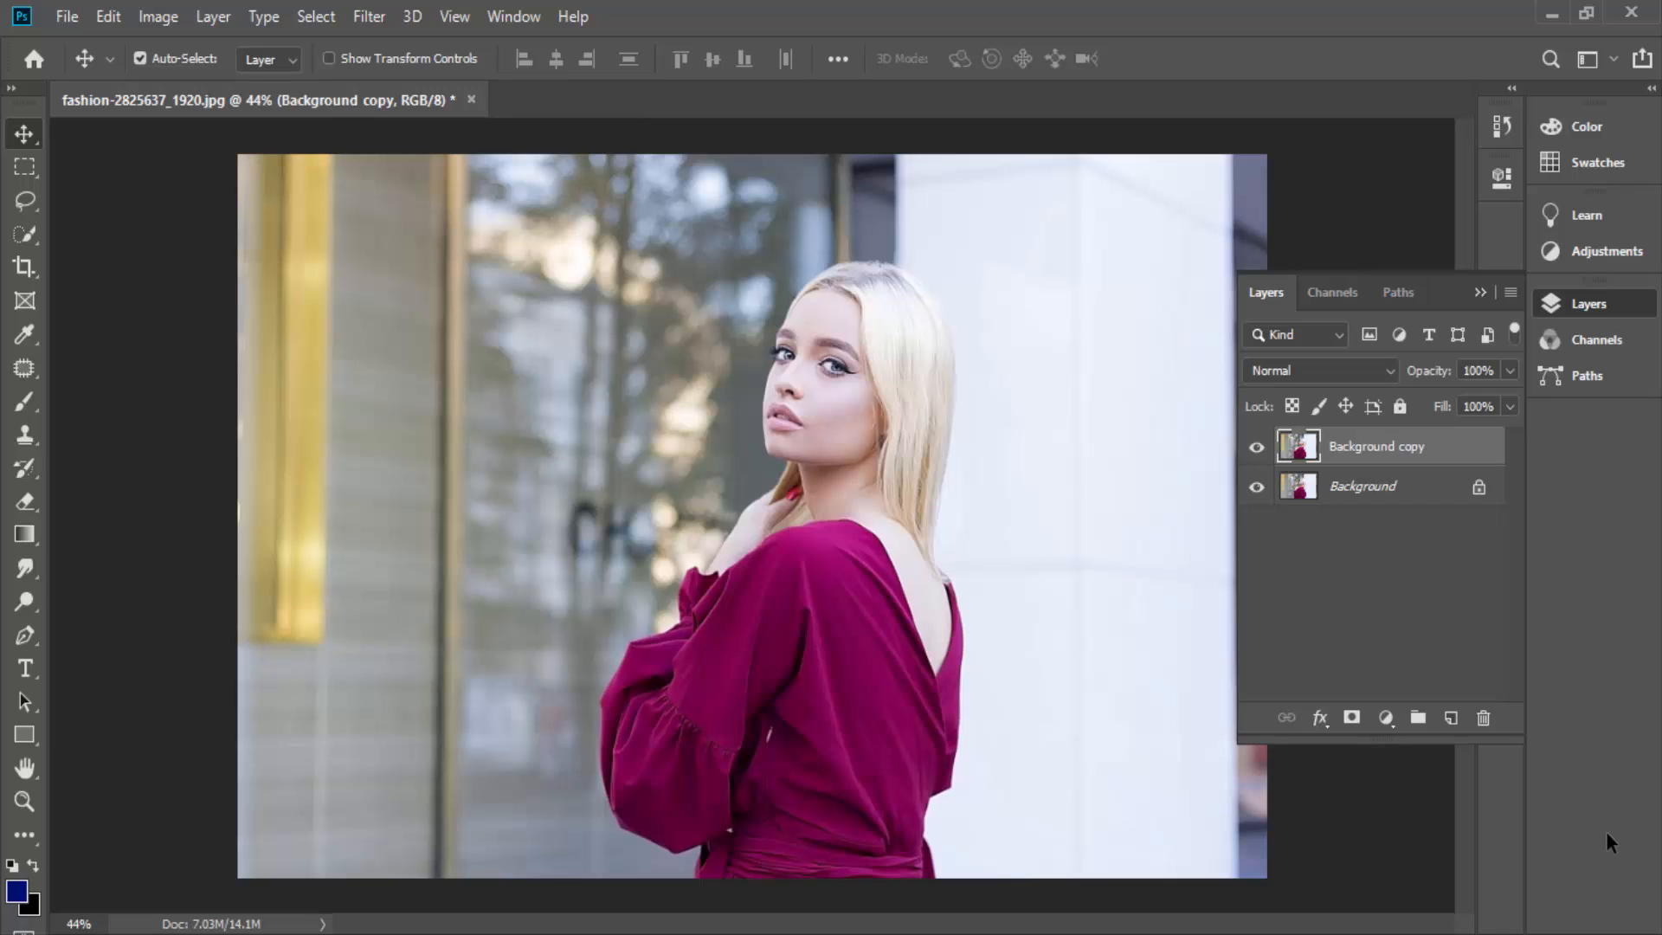
{"action": "scroll", "coordinate": [823, 567], "scroll_direction": "up", "scroll_amount": 2}
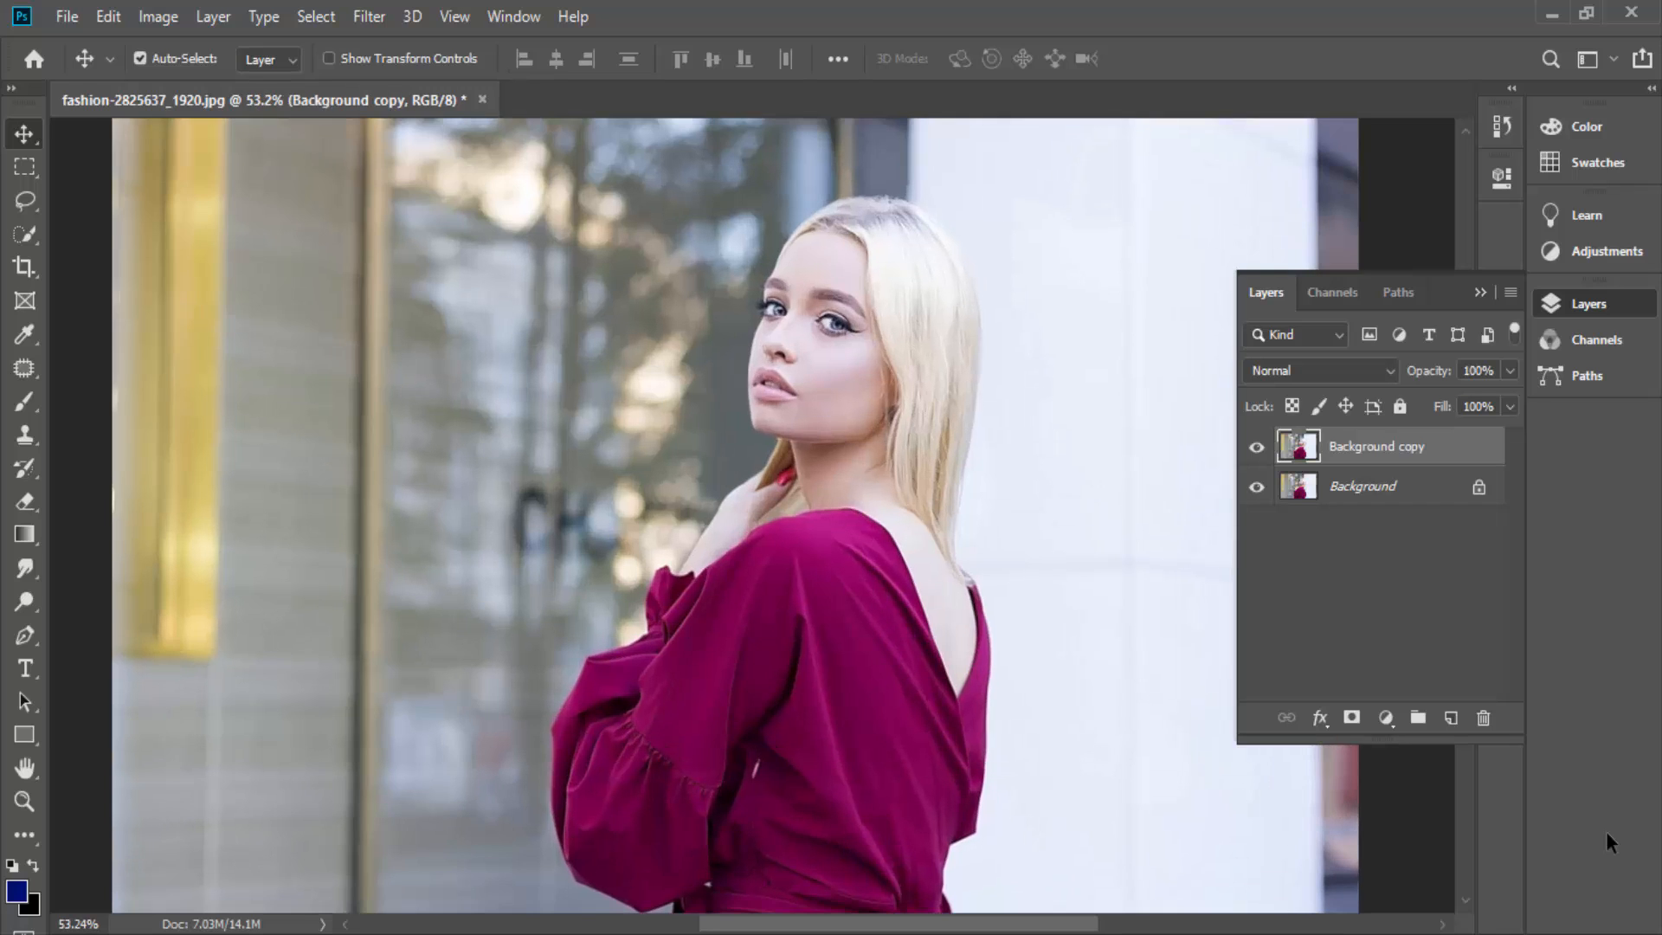
{"action": "left_click_drag", "start_coordinate": [822, 567], "coordinate": [790, 467]}
{"action": "key", "text": "w"}
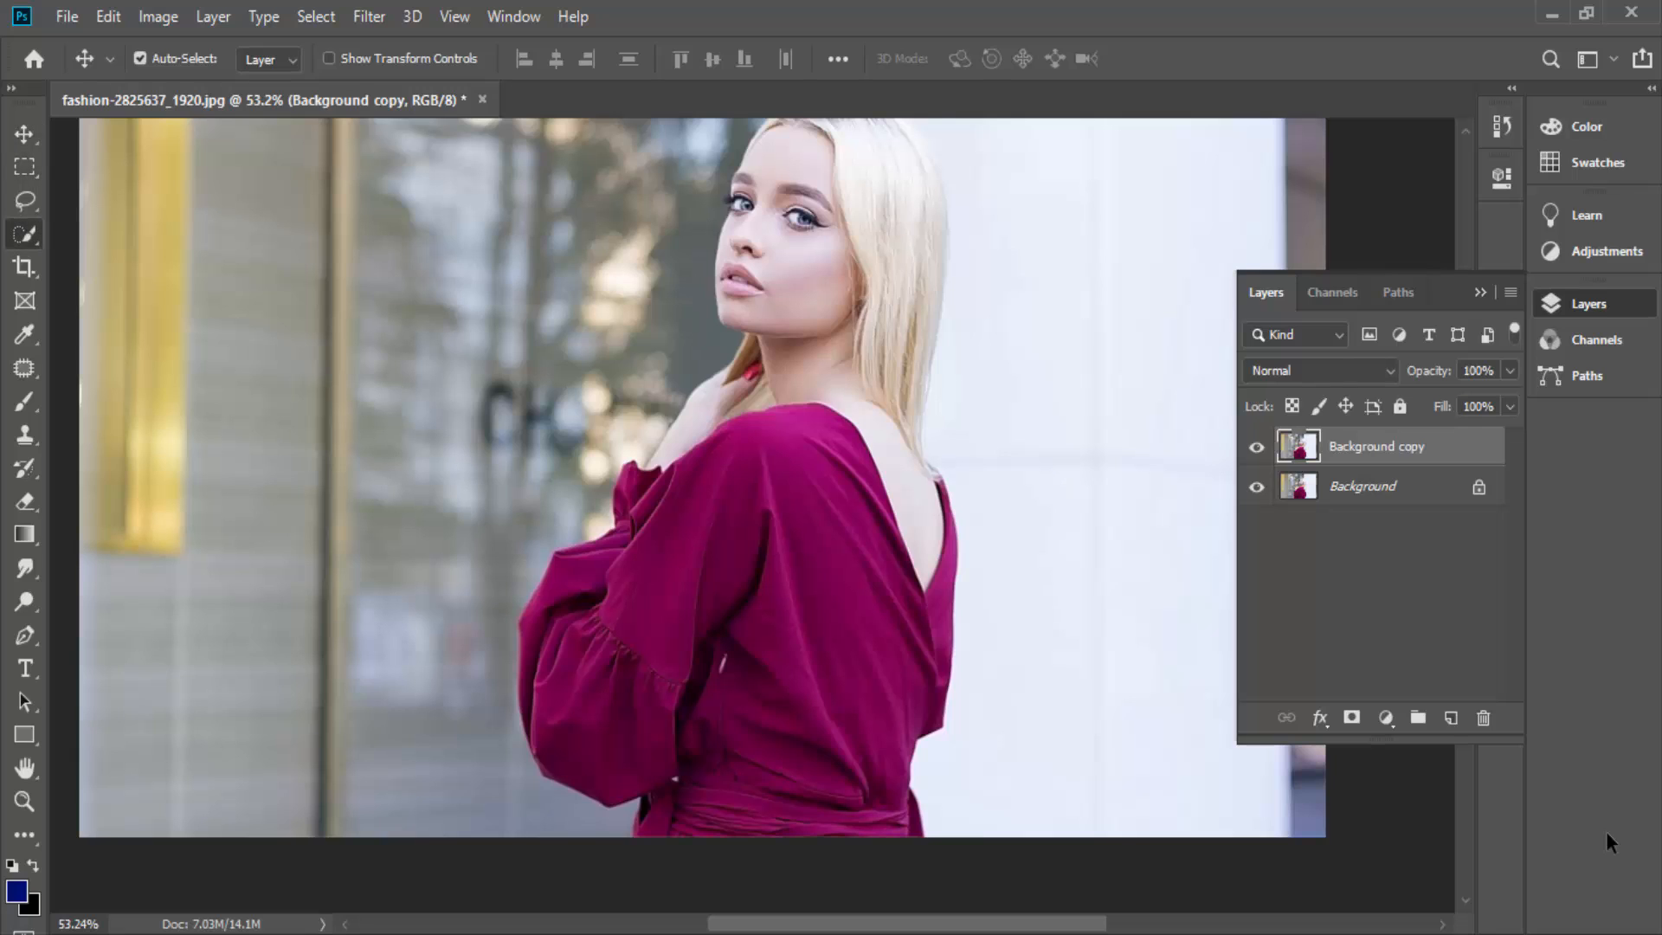
{"action": "right_click", "coordinate": [25, 234]}
{"action": "left_click", "coordinate": [152, 233]}
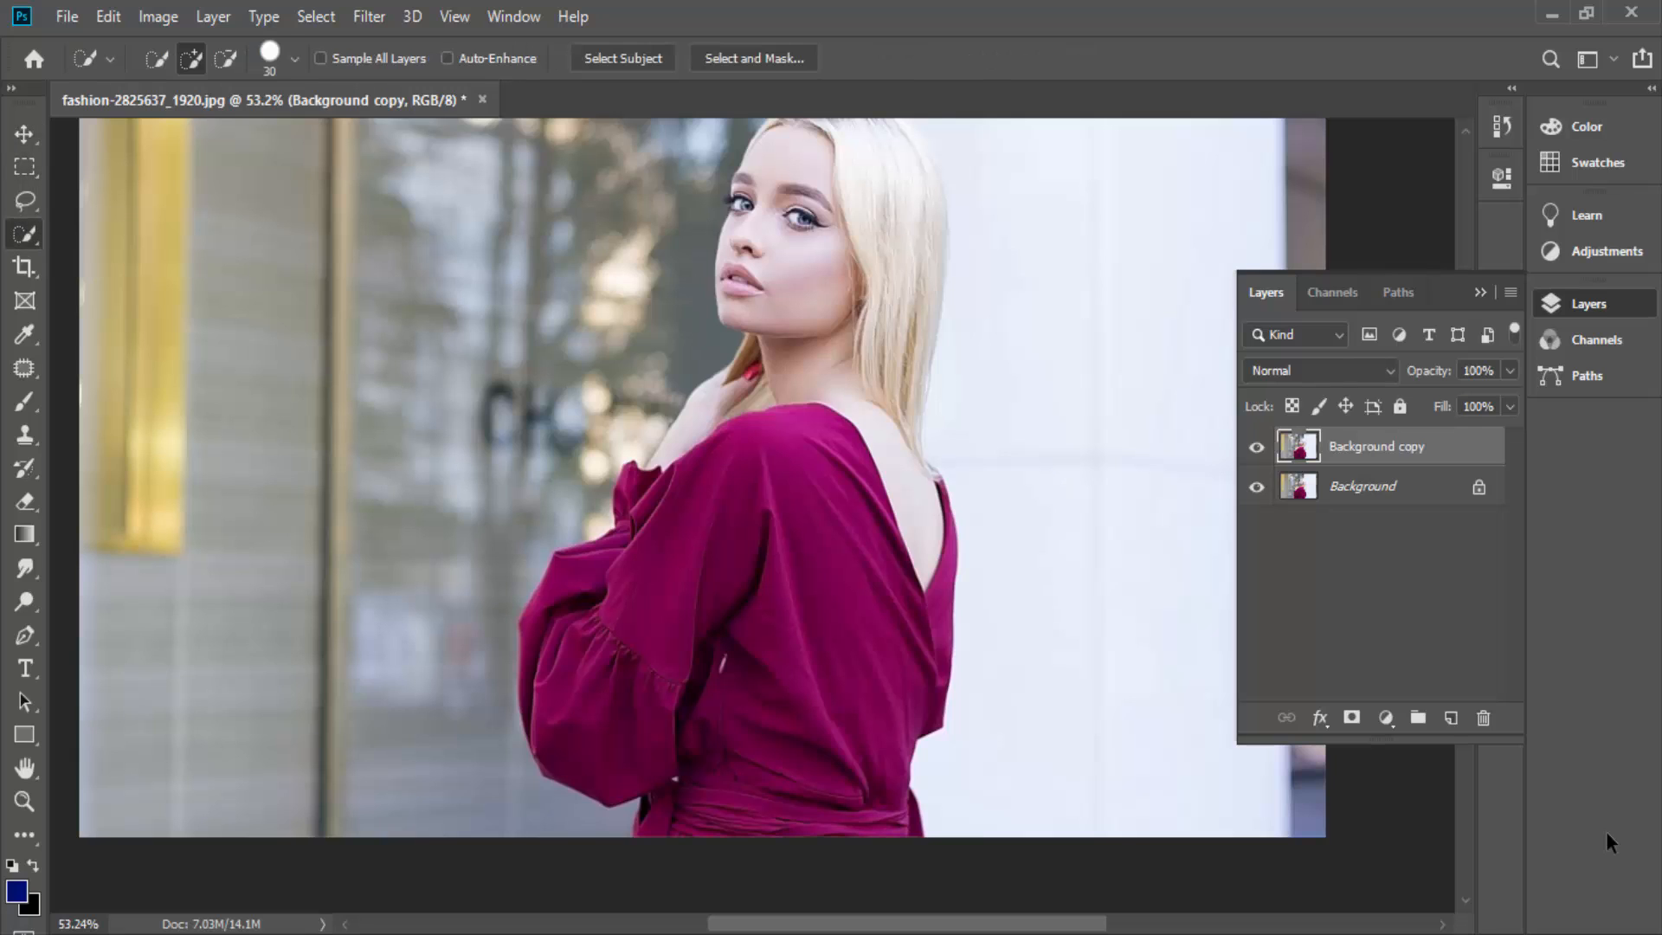
{"action": "left_click", "coordinate": [775, 551]}
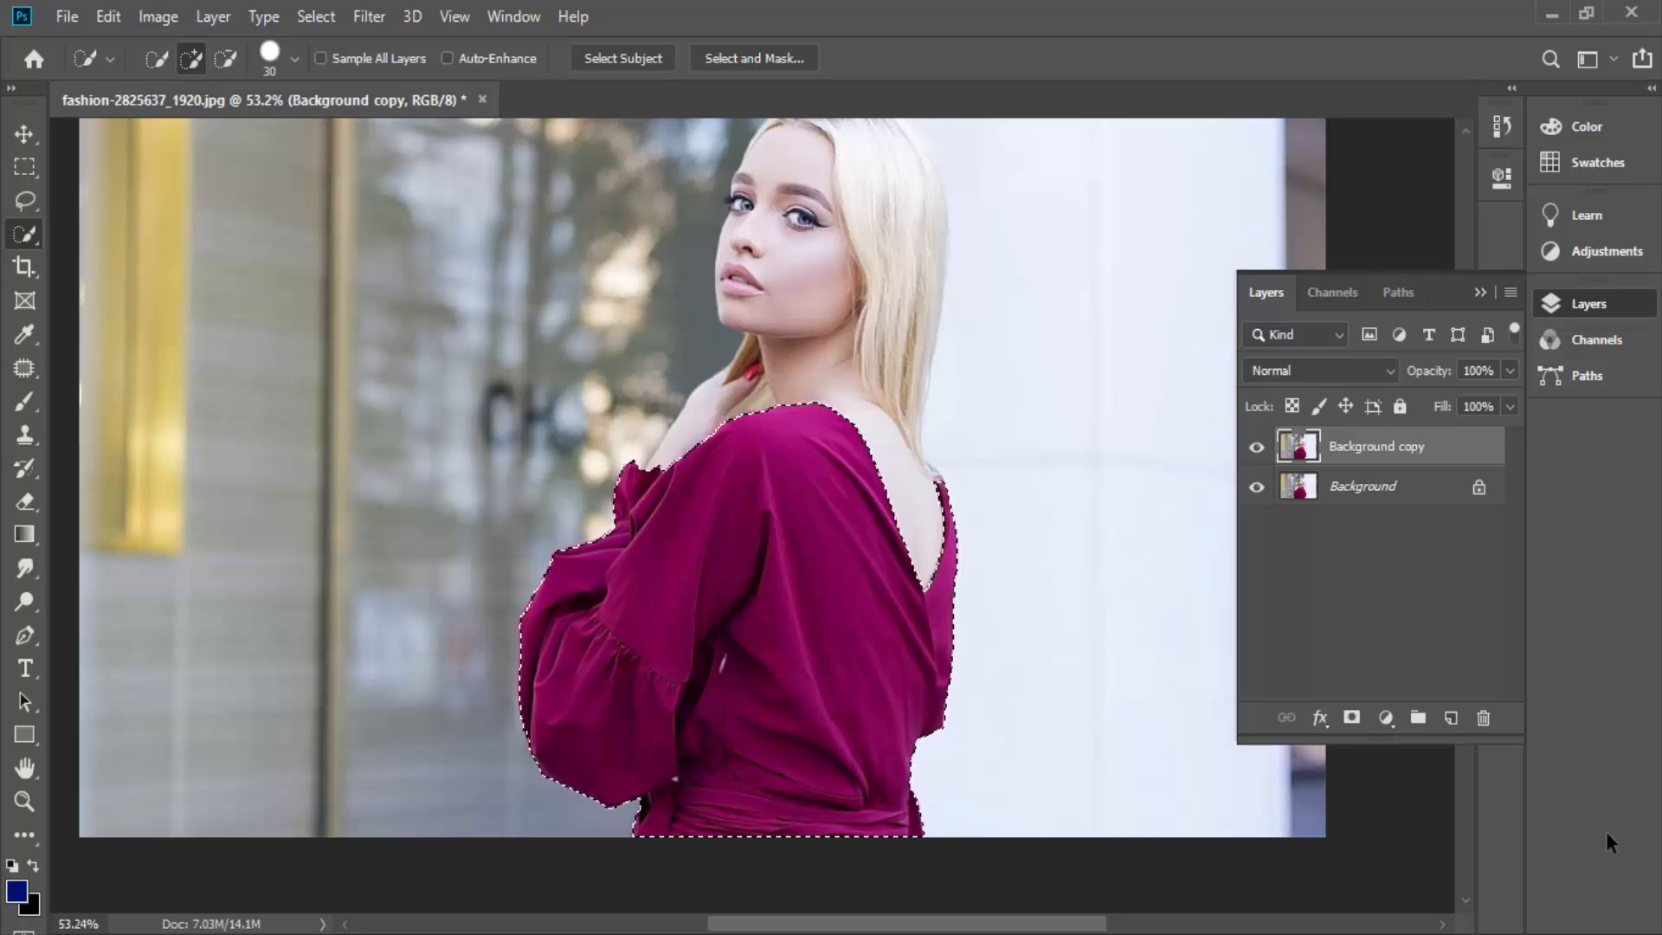
- Try the Average blur filter on the selected dress, and undo it
{"action": "key", "text": "ctrl+0"}
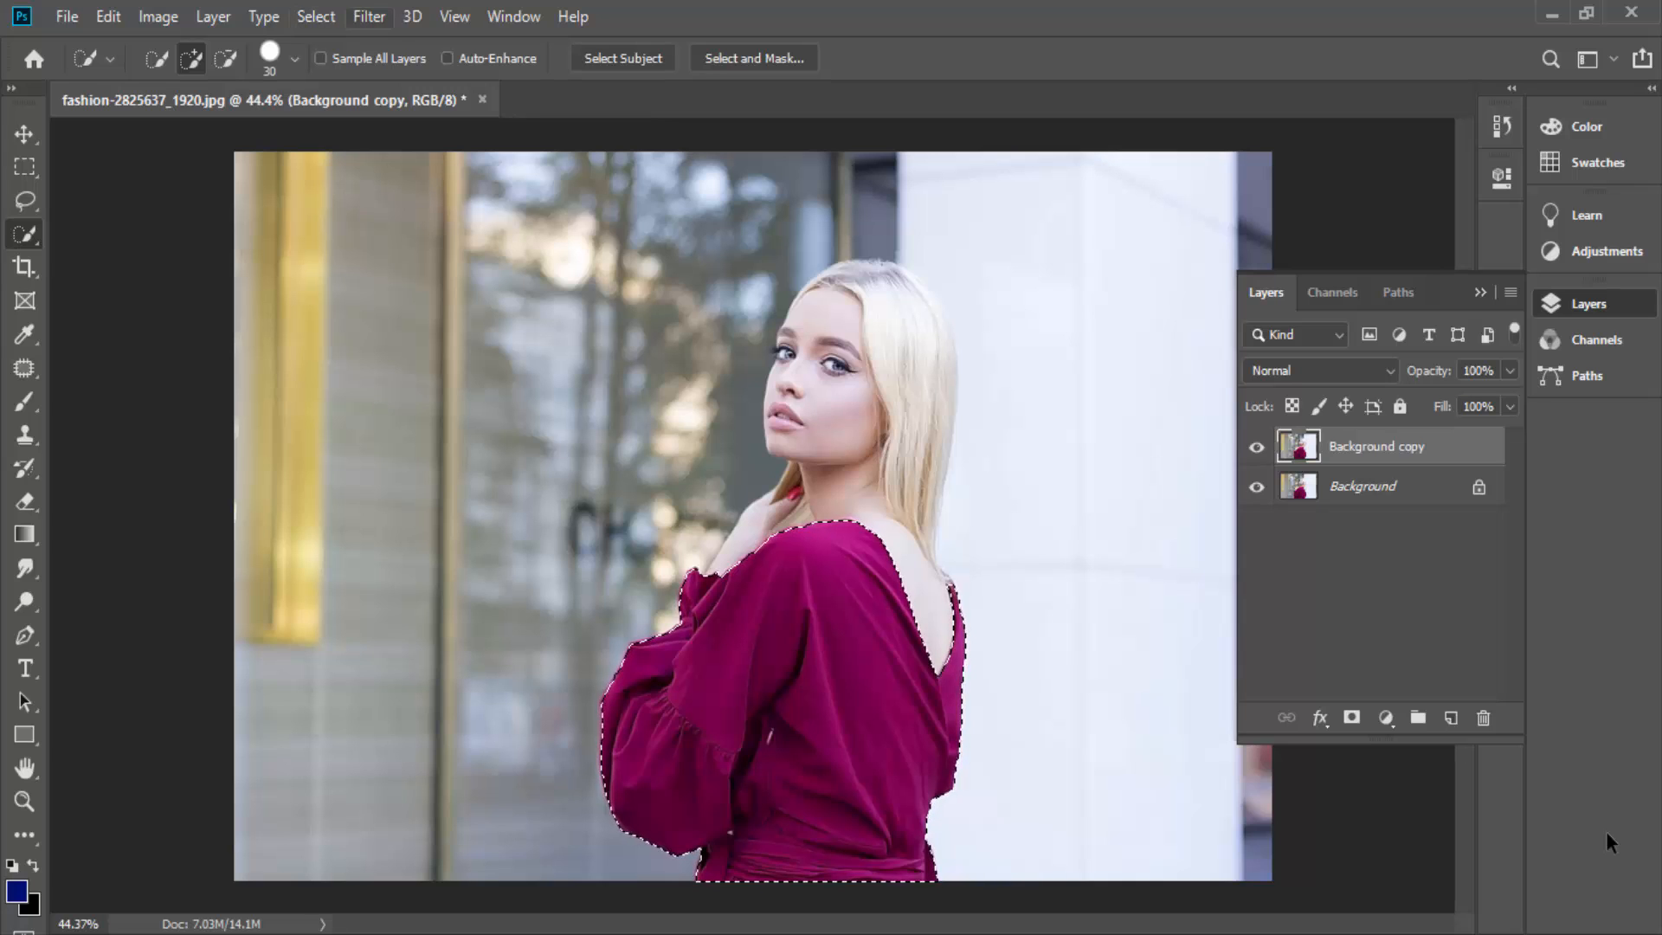
{"action": "left_click", "coordinate": [369, 16]}
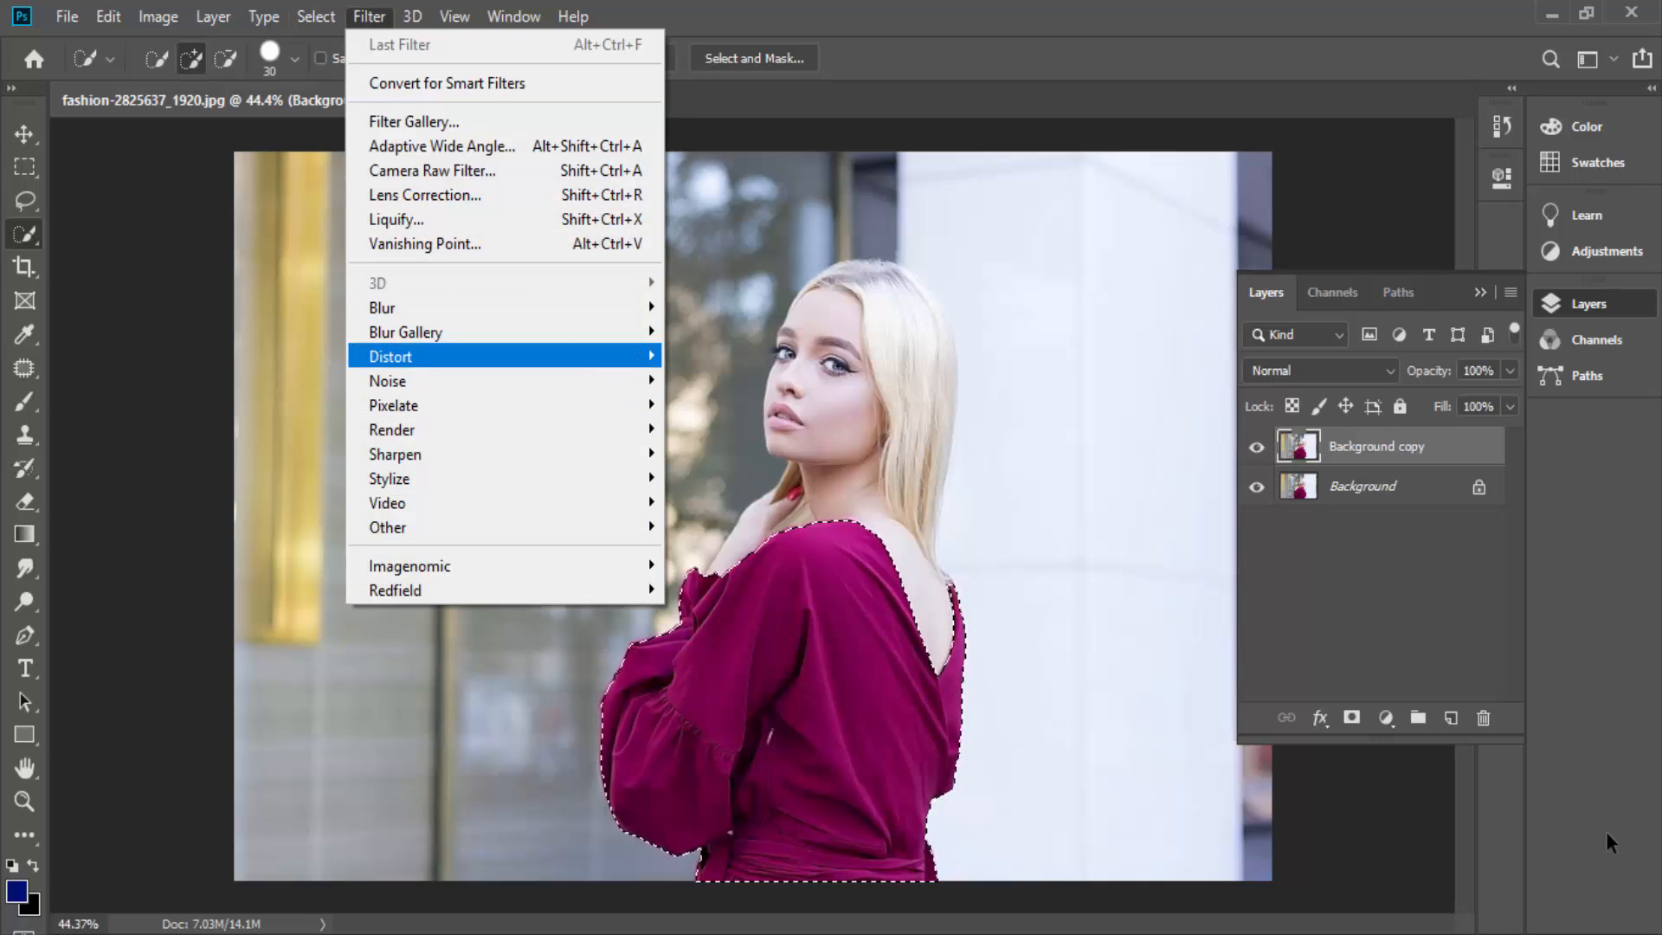
{"action": "mouse_move", "coordinate": [382, 309]}
{"action": "left_click", "coordinate": [709, 307]}
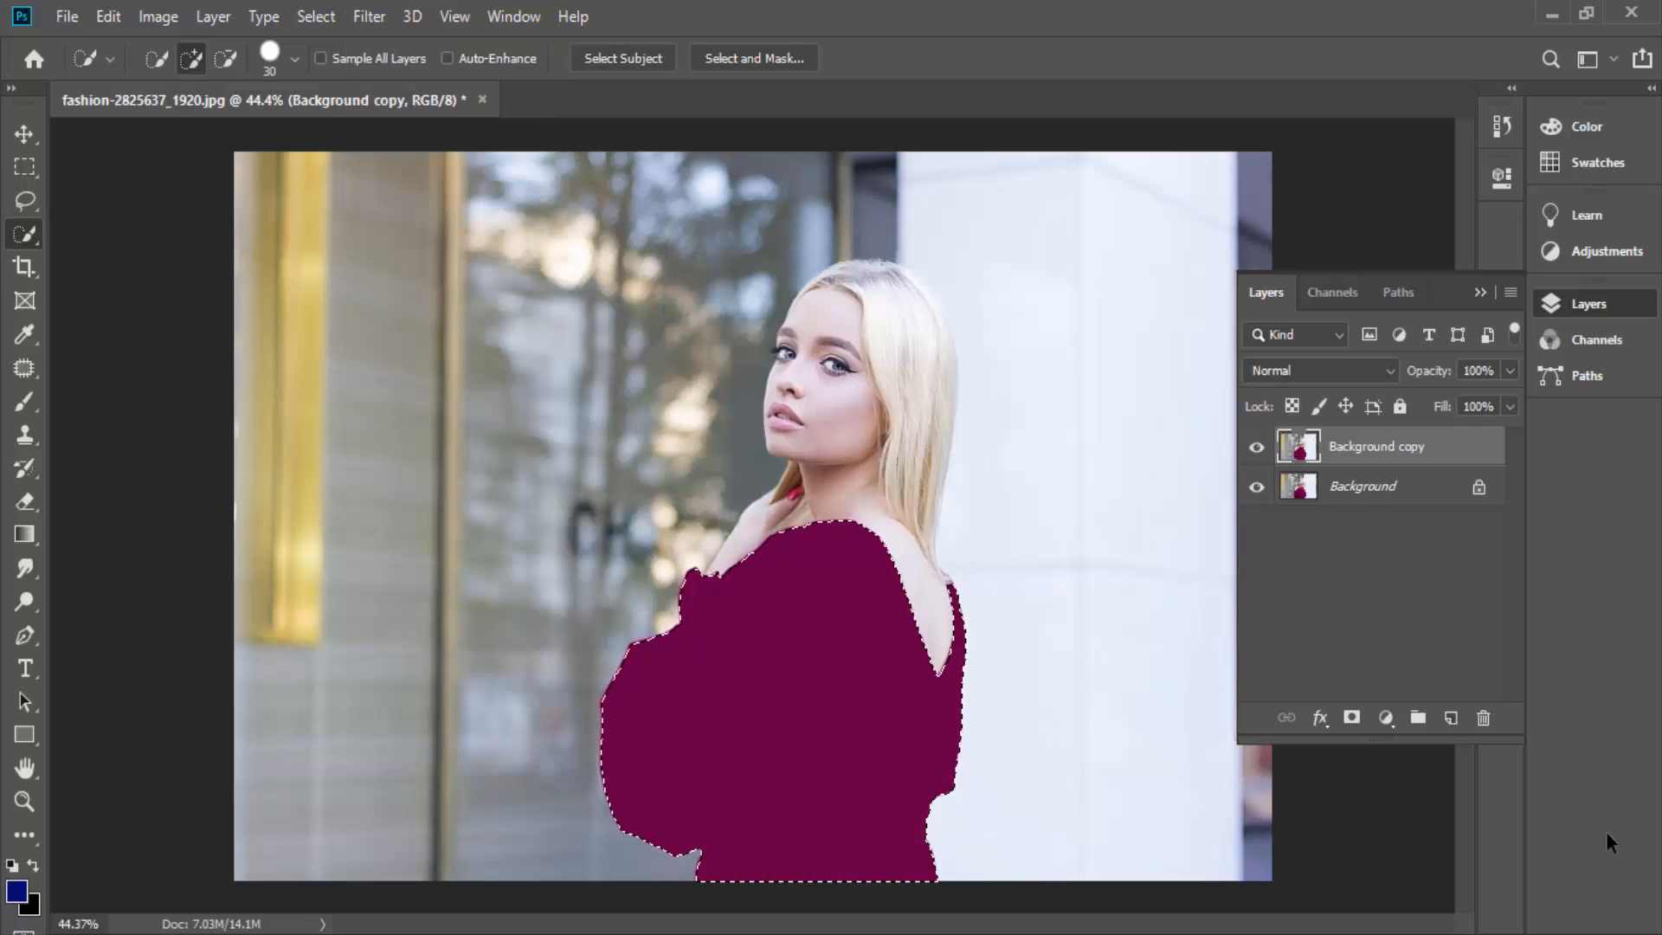
{"action": "key", "text": "ctrl+z"}
- Apply the basic Blur filter to the selected dress and inspect the fabric up close
{"action": "left_click", "coordinate": [265, 17]}
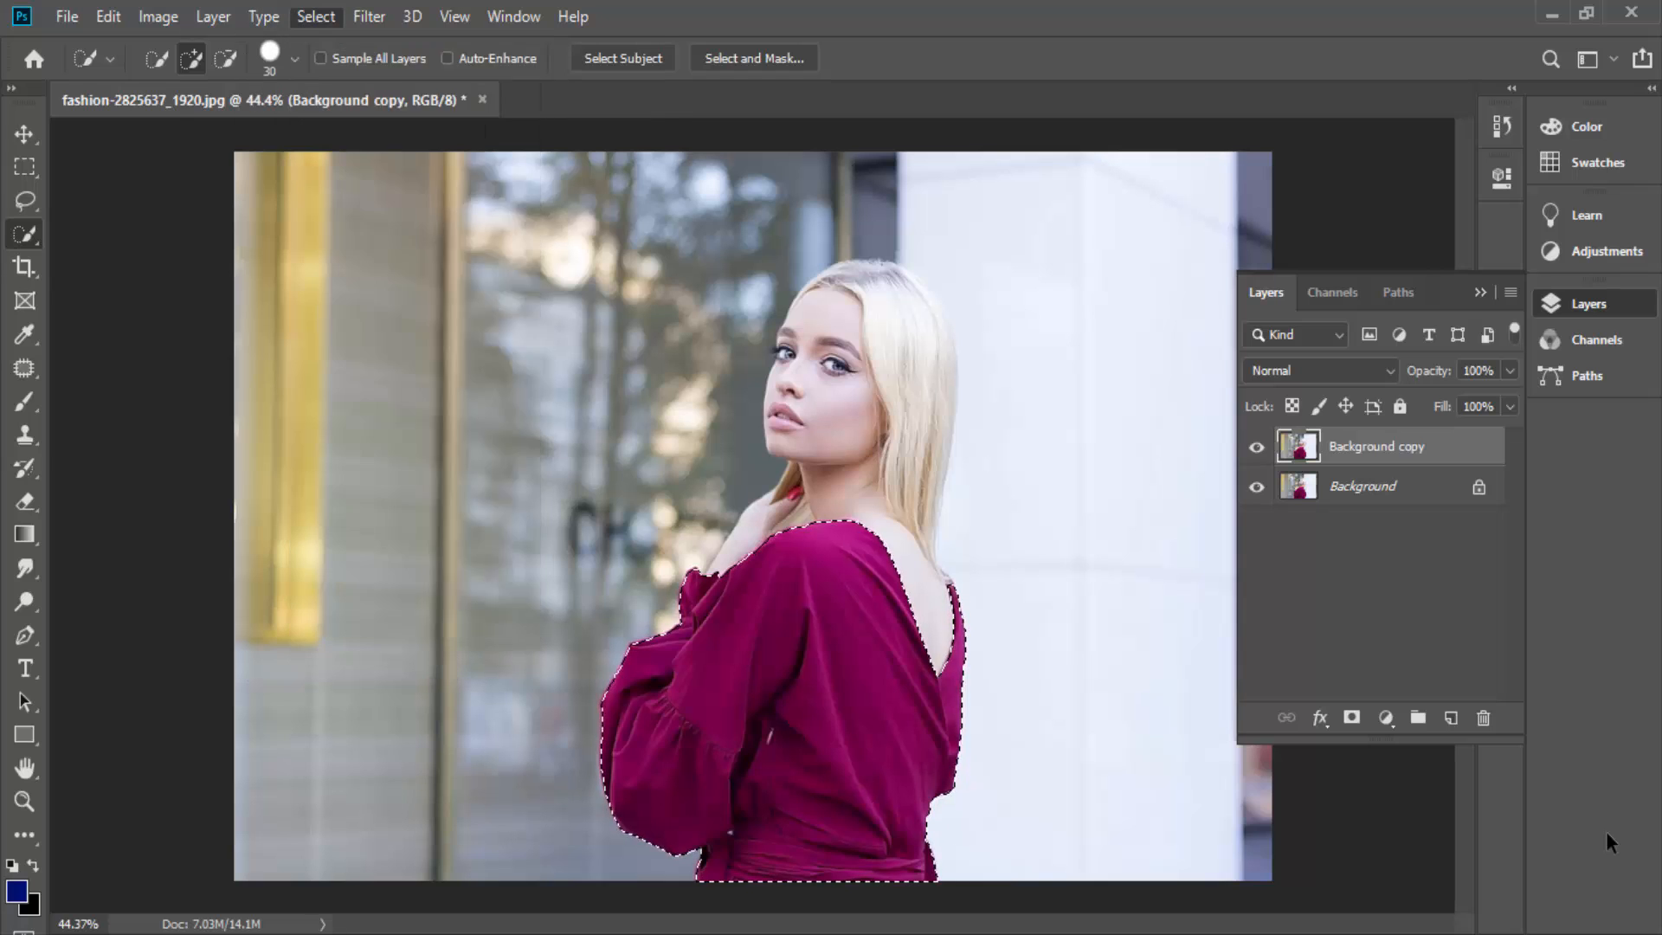
{"action": "mouse_move", "coordinate": [370, 17]}
{"action": "mouse_move", "coordinate": [382, 308]}
{"action": "left_click", "coordinate": [695, 331]}
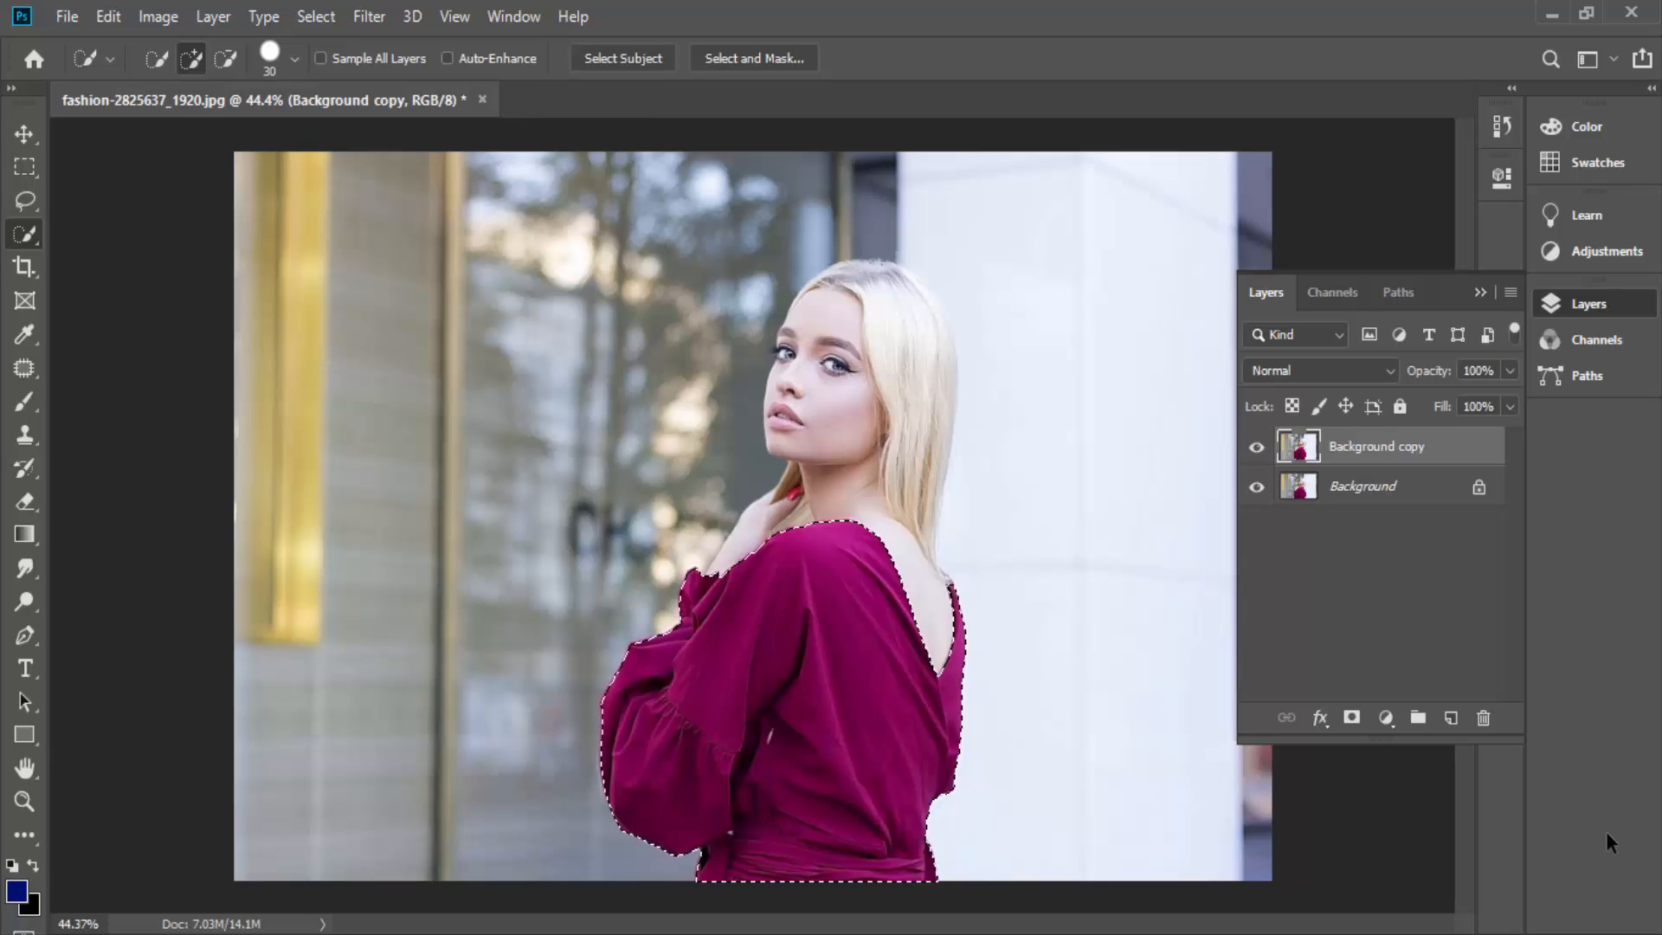
{"action": "scroll", "coordinate": [651, 513], "scroll_direction": "up", "scroll_amount": 4}
{"action": "scroll", "coordinate": [684, 515], "scroll_direction": "down", "scroll_amount": 5}
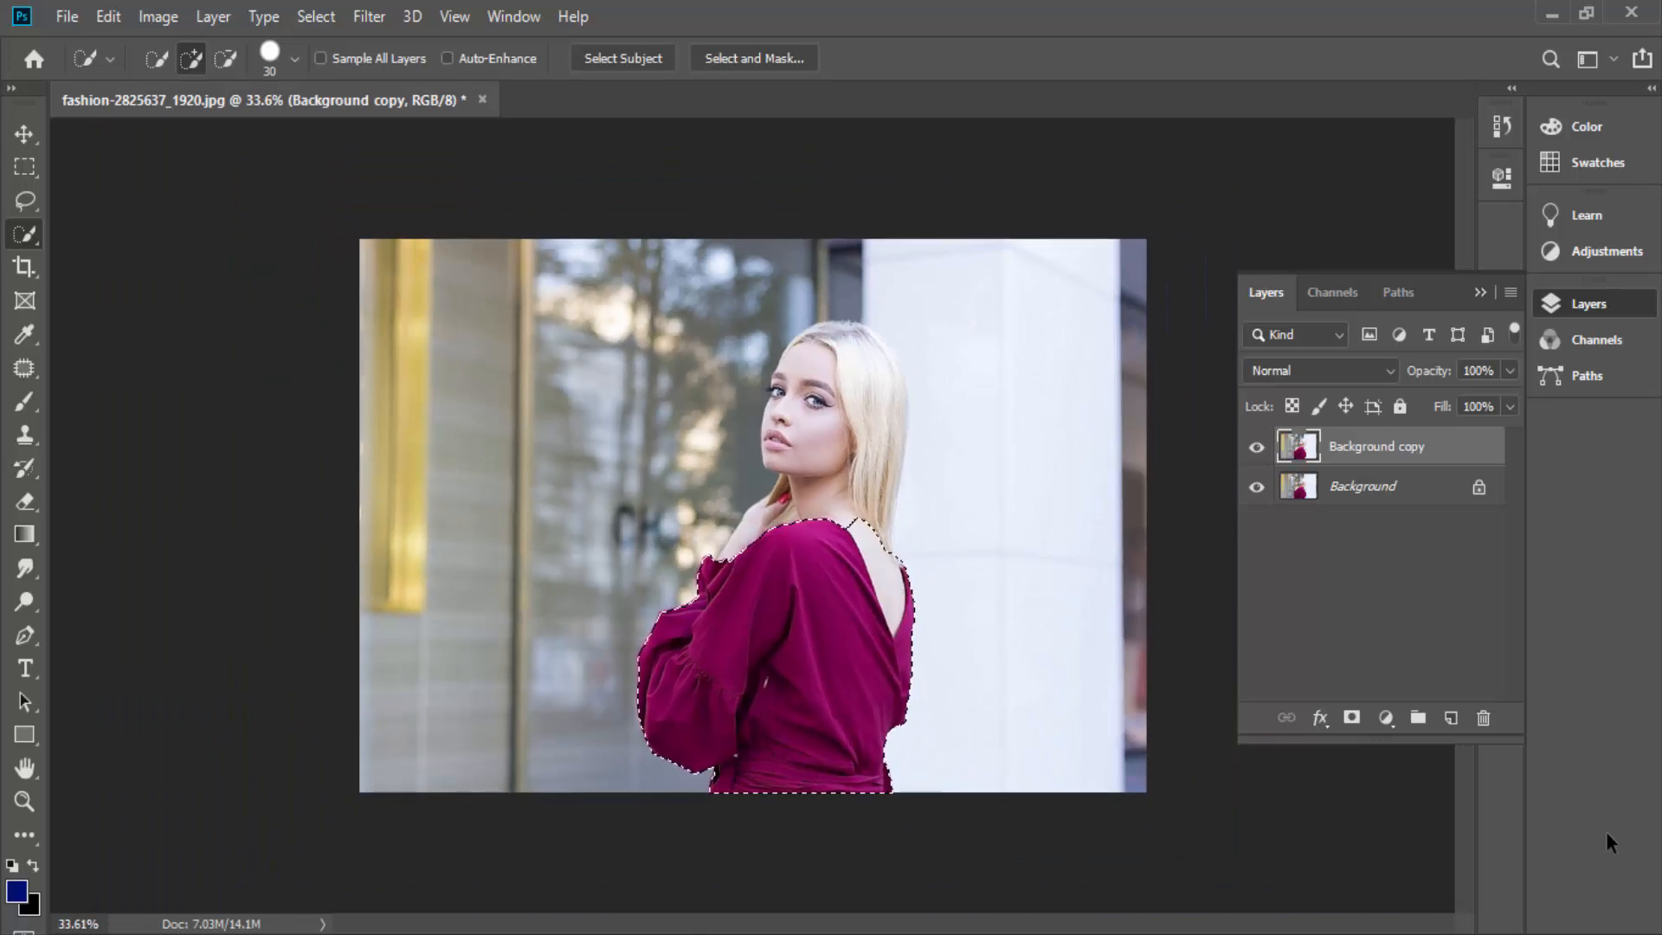
- Apply the Blur More filter to the selected dress and inspect the fabric up close
{"action": "left_click", "coordinate": [316, 16]}
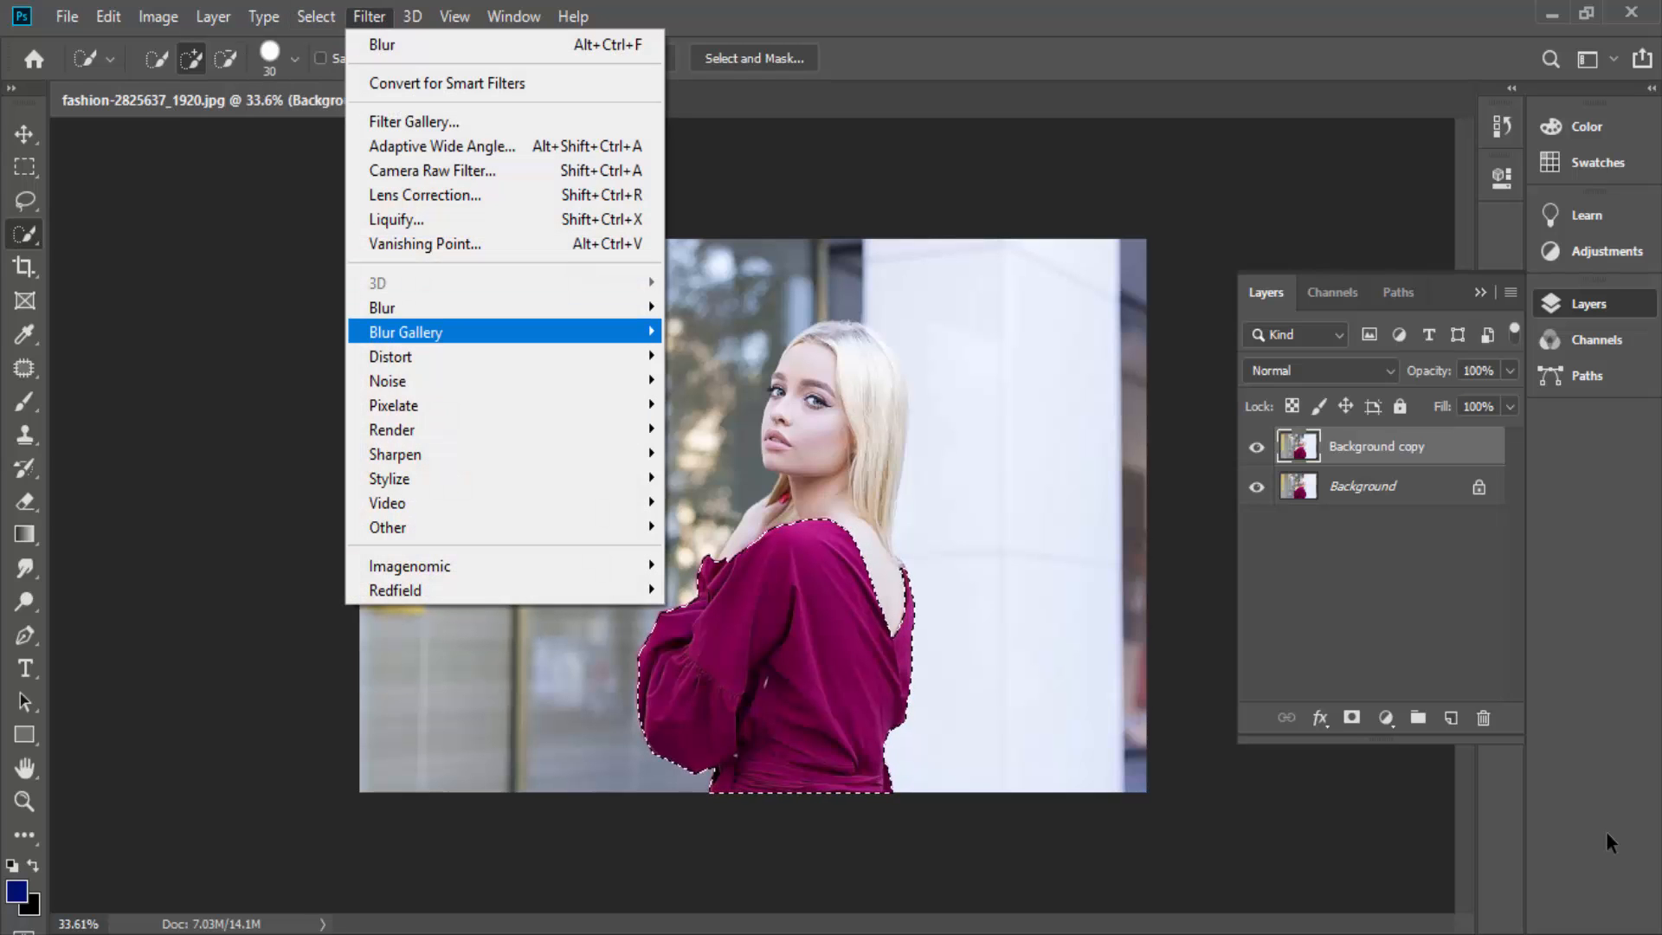
{"action": "mouse_move", "coordinate": [415, 307]}
{"action": "left_click", "coordinate": [714, 355]}
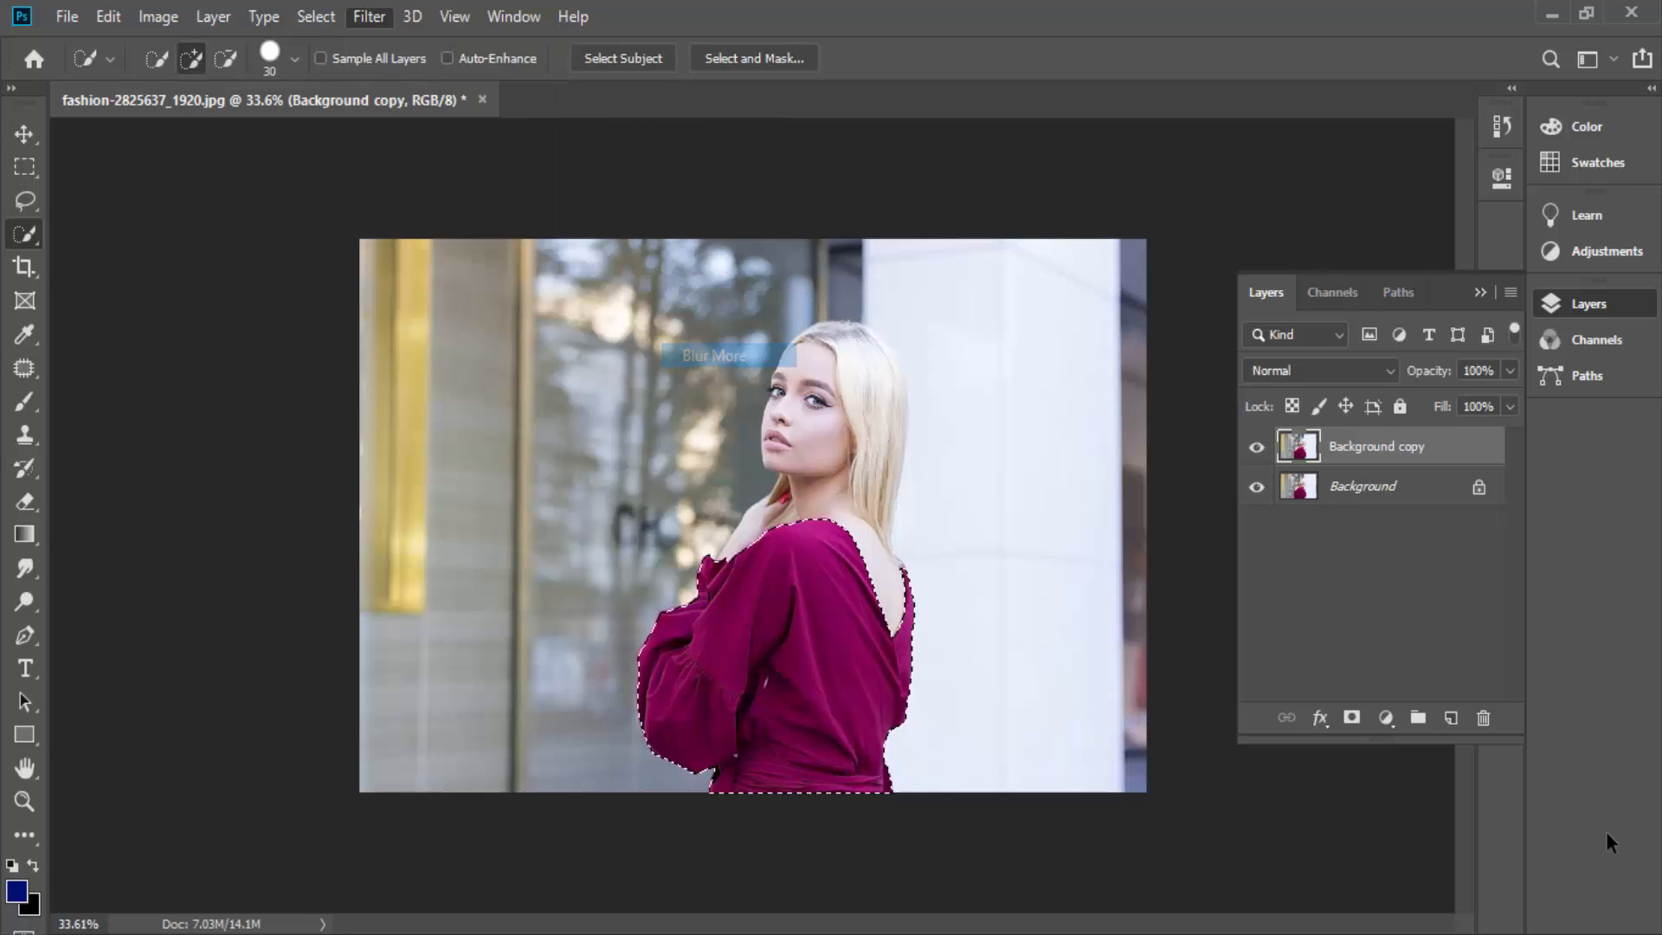
{"action": "scroll", "coordinate": [796, 628], "scroll_direction": "up", "scroll_amount": 10}
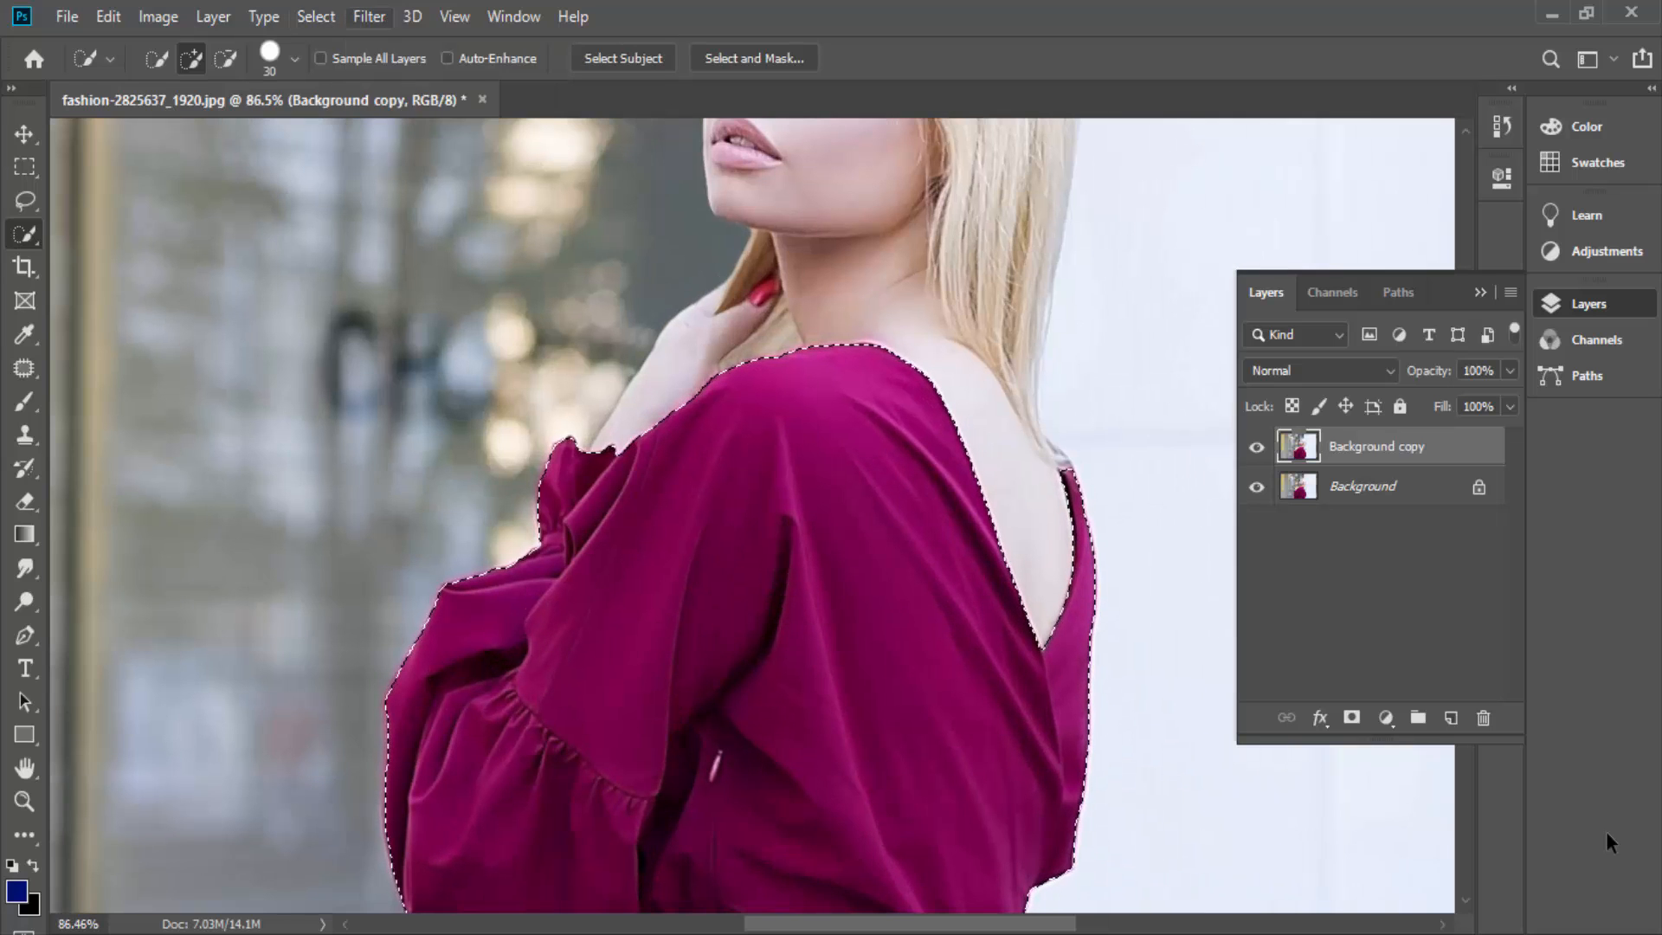
- Try the Box Blur filter on the selected dress with radii of 14 and 29 pixels, and cancel it
{"action": "left_click", "coordinate": [369, 17]}
{"action": "mouse_move", "coordinate": [382, 308]}
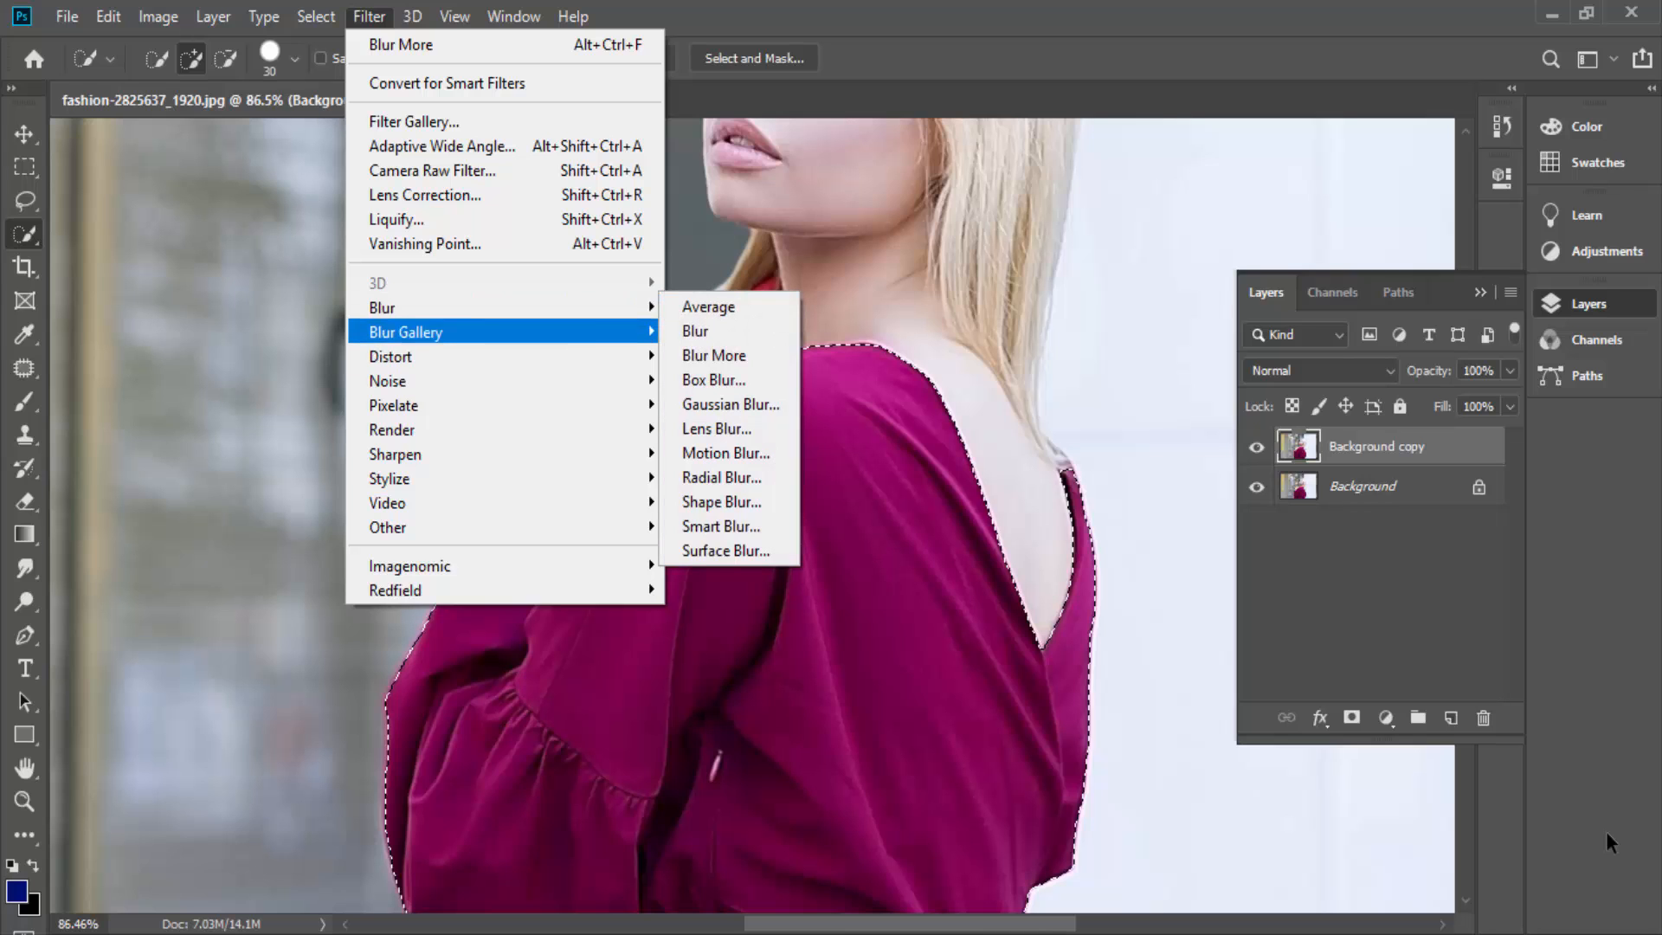
{"action": "left_click", "coordinate": [713, 380]}
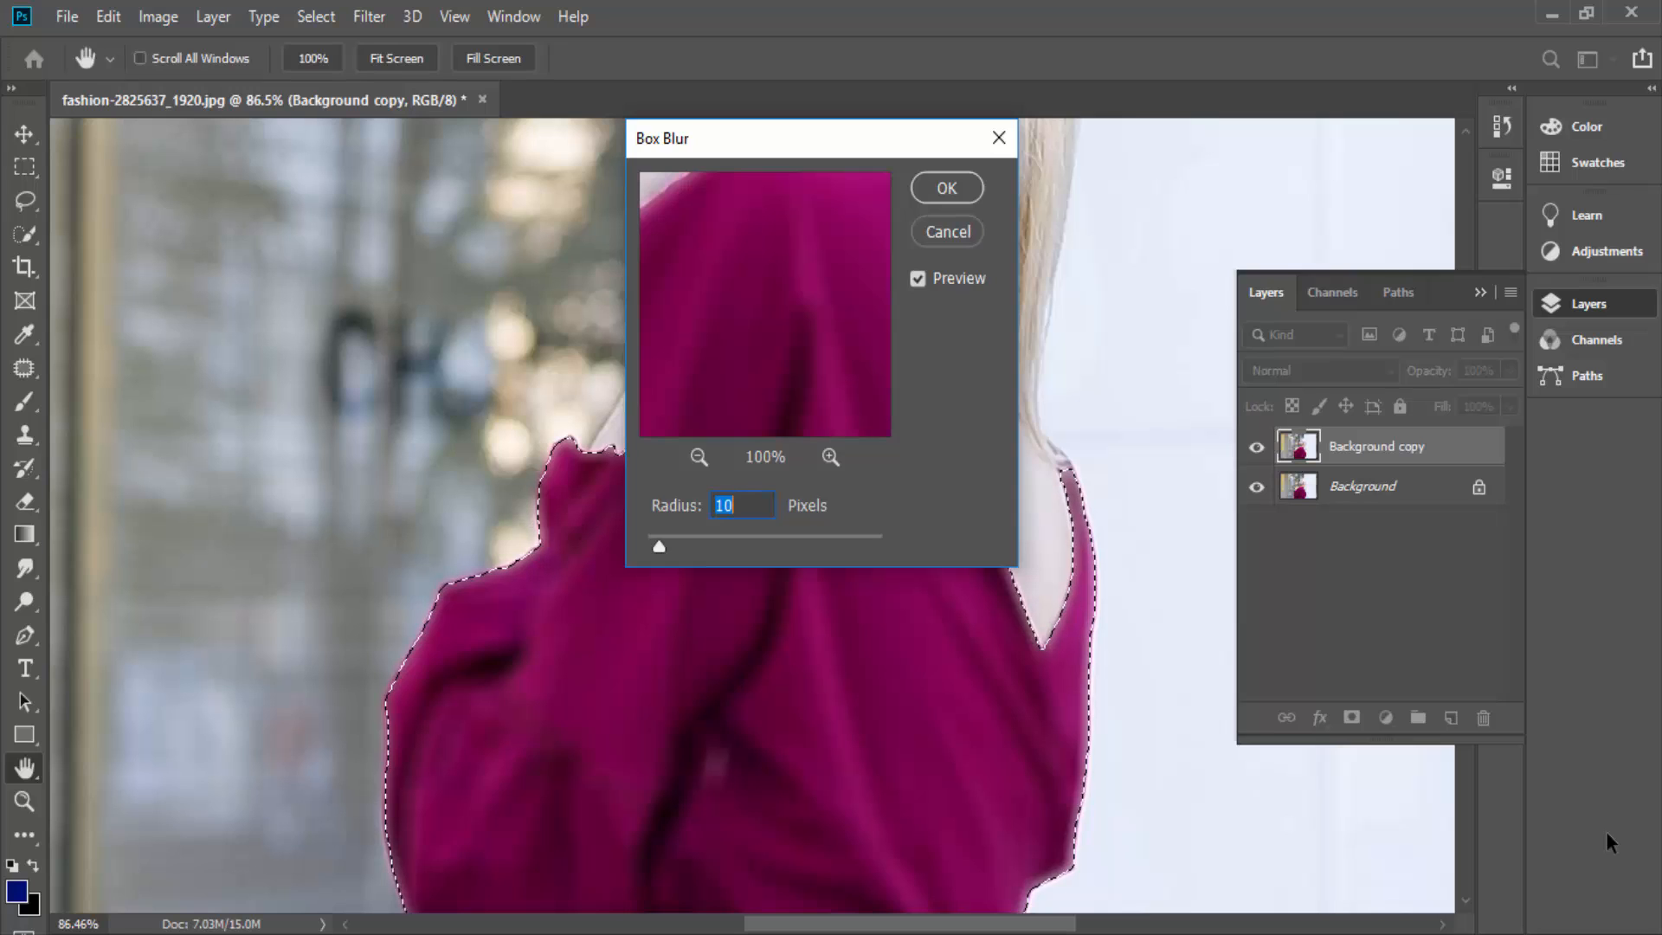
{"action": "type", "text": "32"}
{"action": "mouse_move", "coordinate": [687, 546]}
{"action": "left_mouse_down"}
{"action": "mouse_move", "coordinate": [710, 546]}
{"action": "mouse_move", "coordinate": [648, 546]}
{"action": "mouse_move", "coordinate": [664, 546]}
{"action": "left_mouse_up"}
{"action": "mouse_move", "coordinate": [766, 303]}
{"action": "left_mouse_down"}
{"action": "mouse_move", "coordinate": [746, 380]}
{"action": "mouse_move", "coordinate": [748, 355]}
{"action": "left_mouse_up"}
{"action": "left_click", "coordinate": [699, 457]}
{"action": "left_click", "coordinate": [698, 456]}
{"action": "left_click", "coordinate": [699, 457]}
{"action": "left_click", "coordinate": [698, 456]}
{"action": "left_click", "coordinate": [699, 456]}
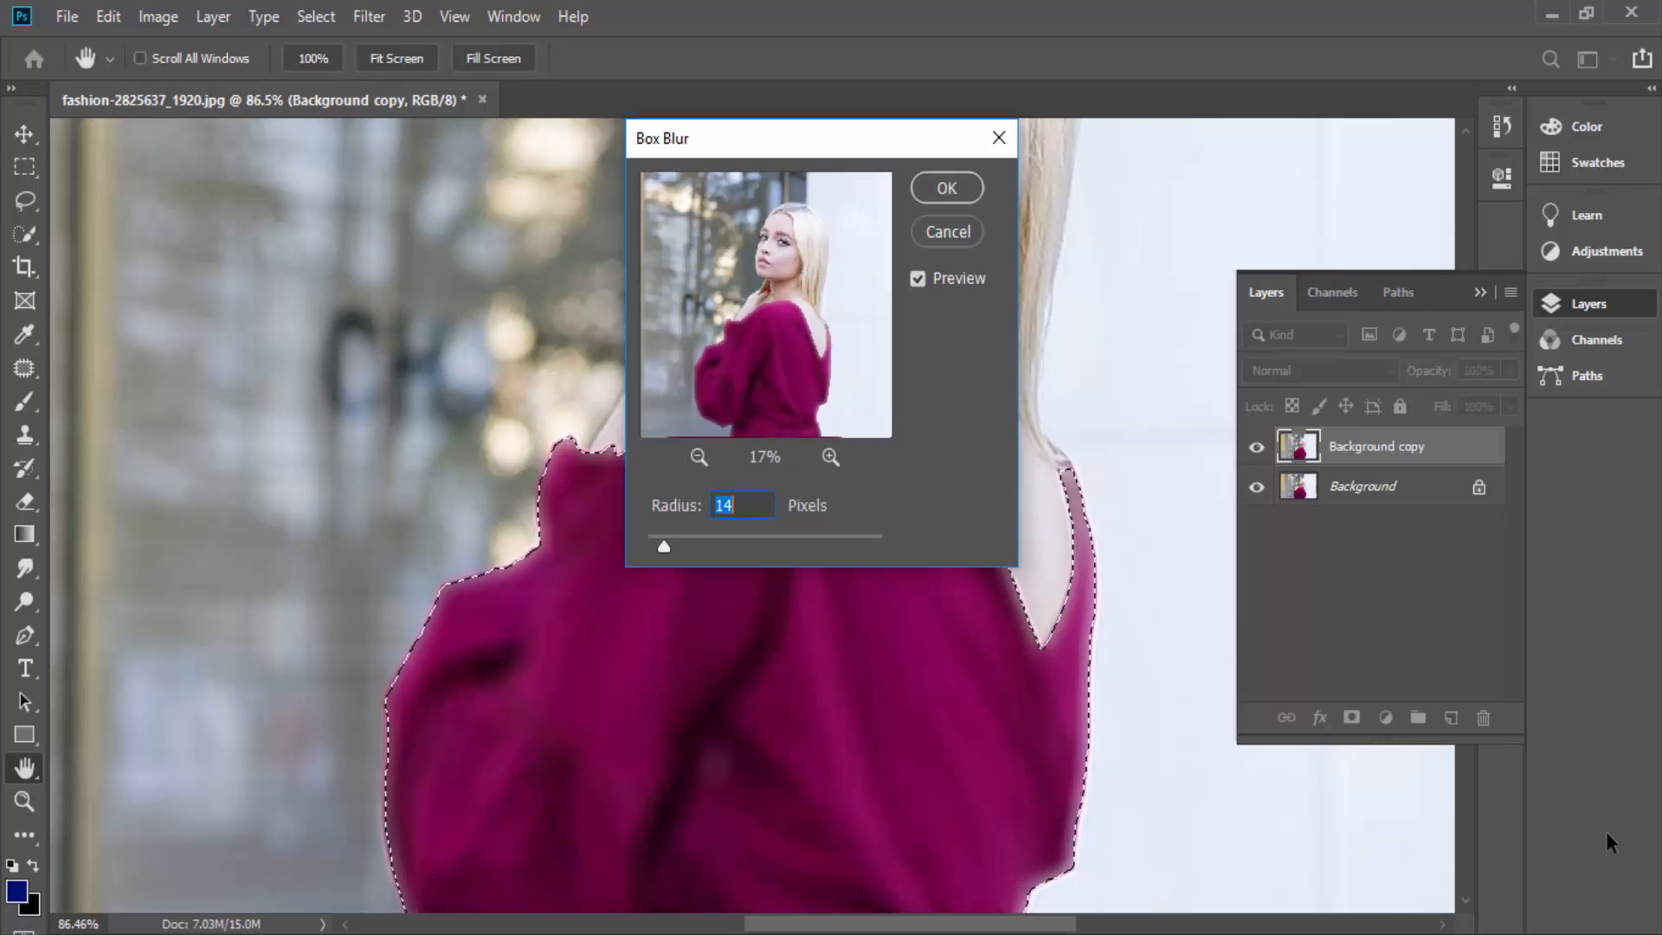
{"action": "left_click_drag", "start_coordinate": [664, 546], "coordinate": [682, 546]}
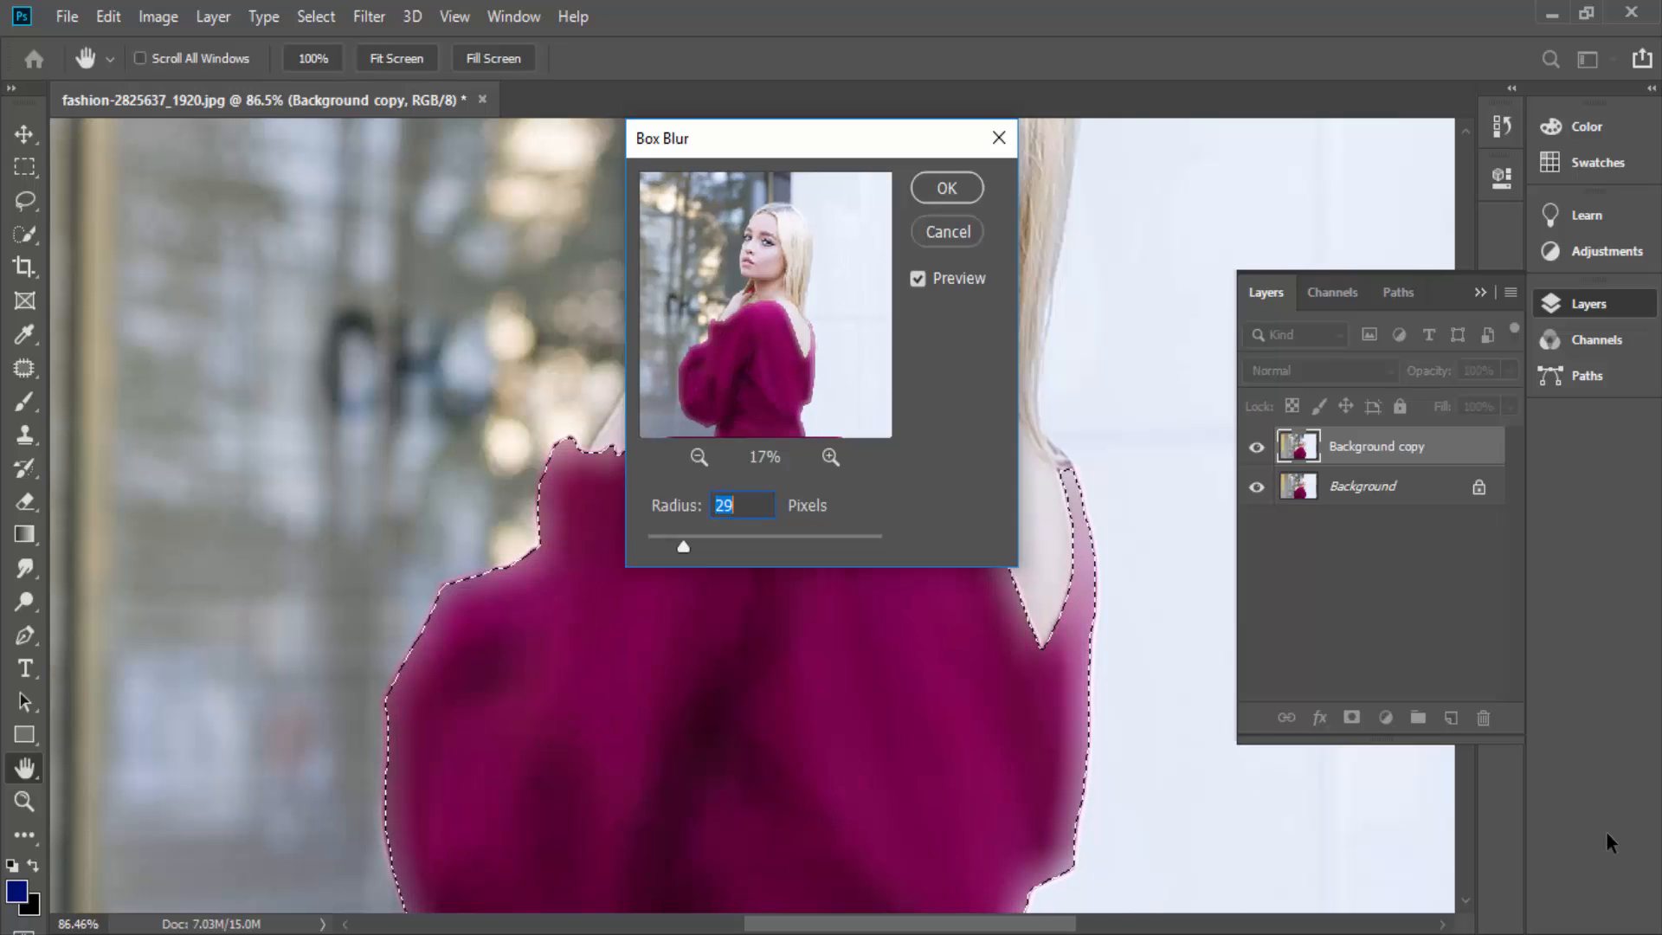
{"action": "left_click", "coordinate": [948, 232]}
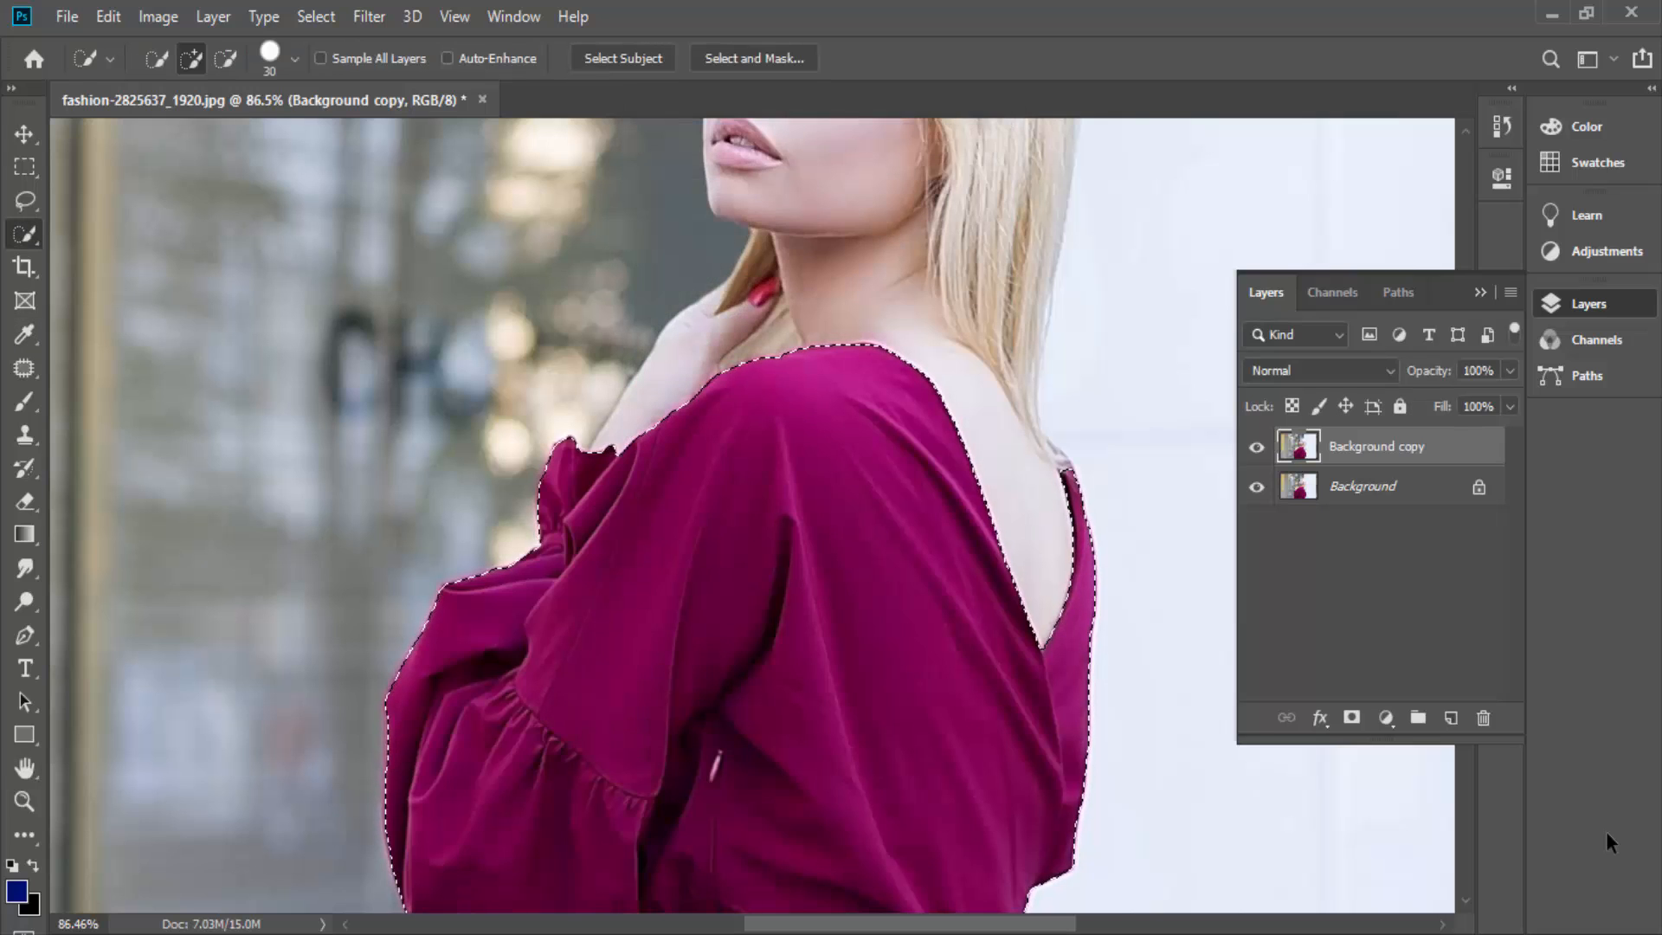
- Deselect the dress and select the woman's face with the Quick Selection tool on the Background copy layer
{"action": "scroll", "coordinate": [741, 330], "scroll_direction": "down", "scroll_amount": 4}
{"action": "scroll", "coordinate": [741, 330], "scroll_direction": "up", "scroll_amount": 2}
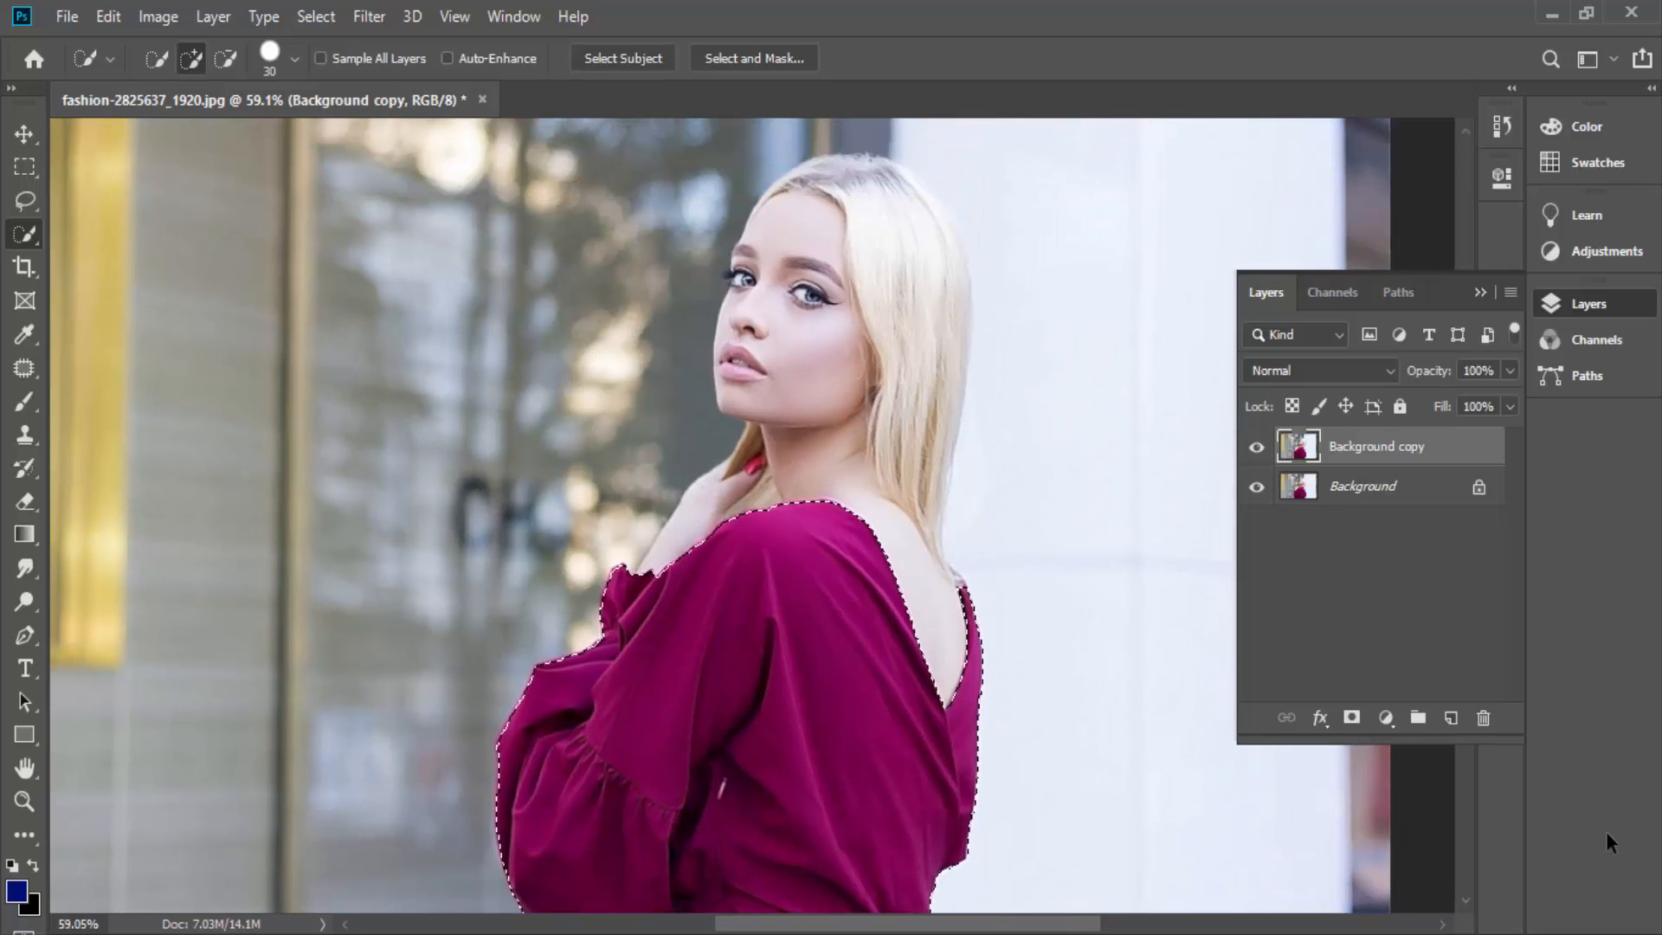
{"action": "key", "text": "ctrl+d"}
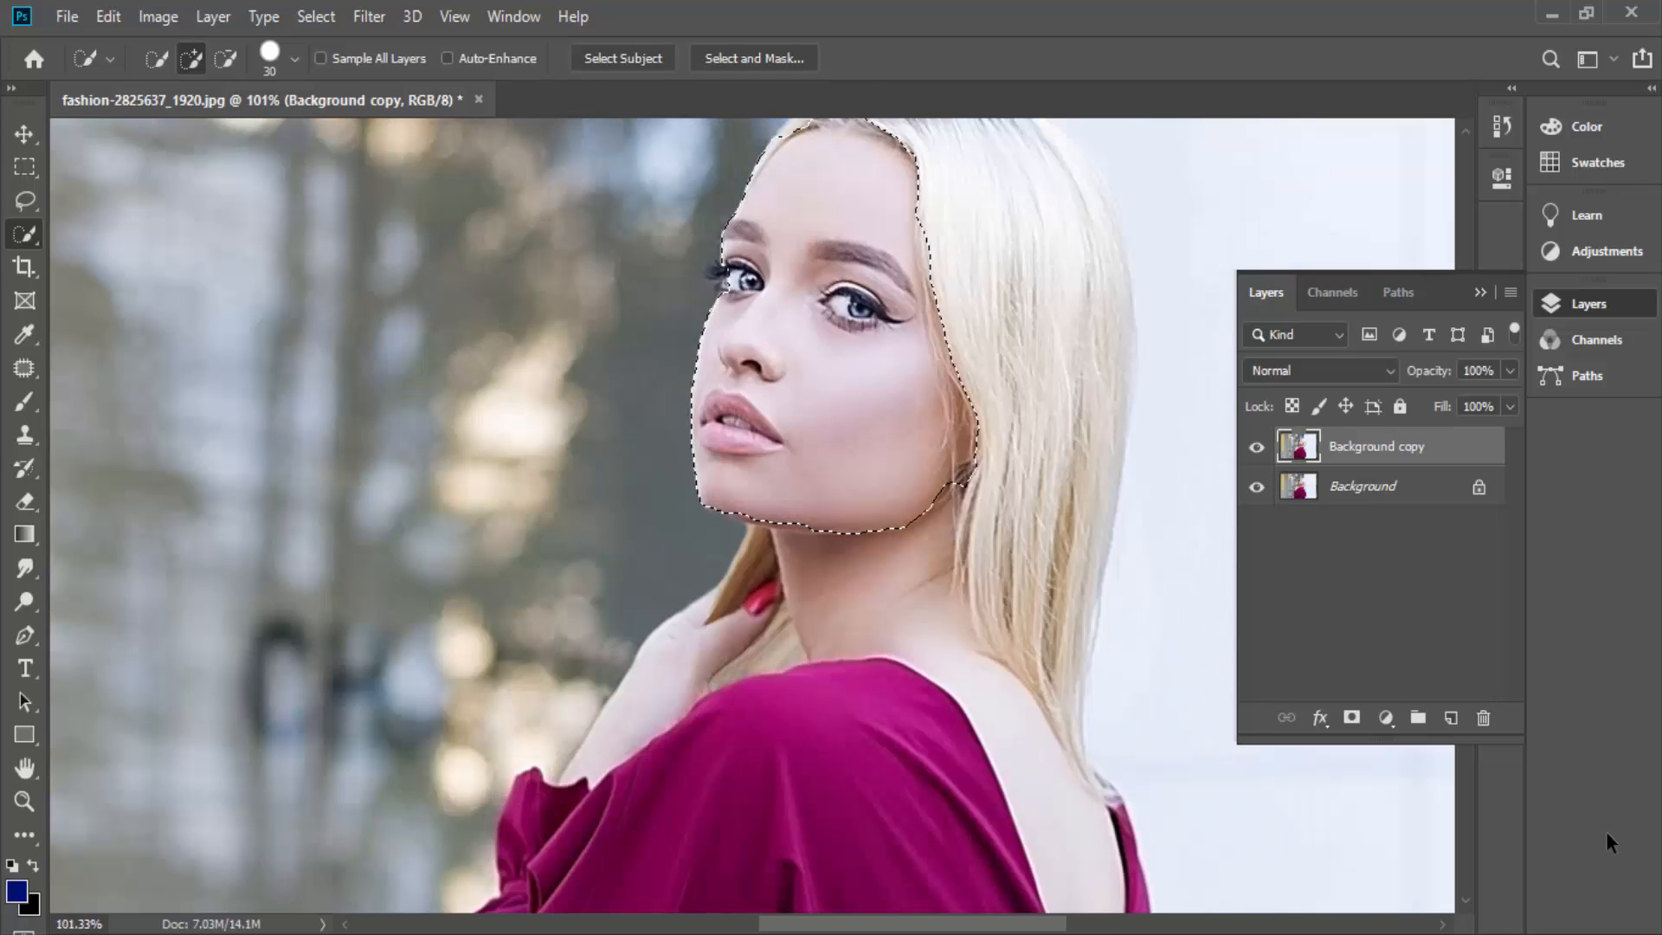
- Try the Box Blur filter on the selected face with a radius of 18 pixels, and cancel it
{"action": "key", "text": "alt+t"}
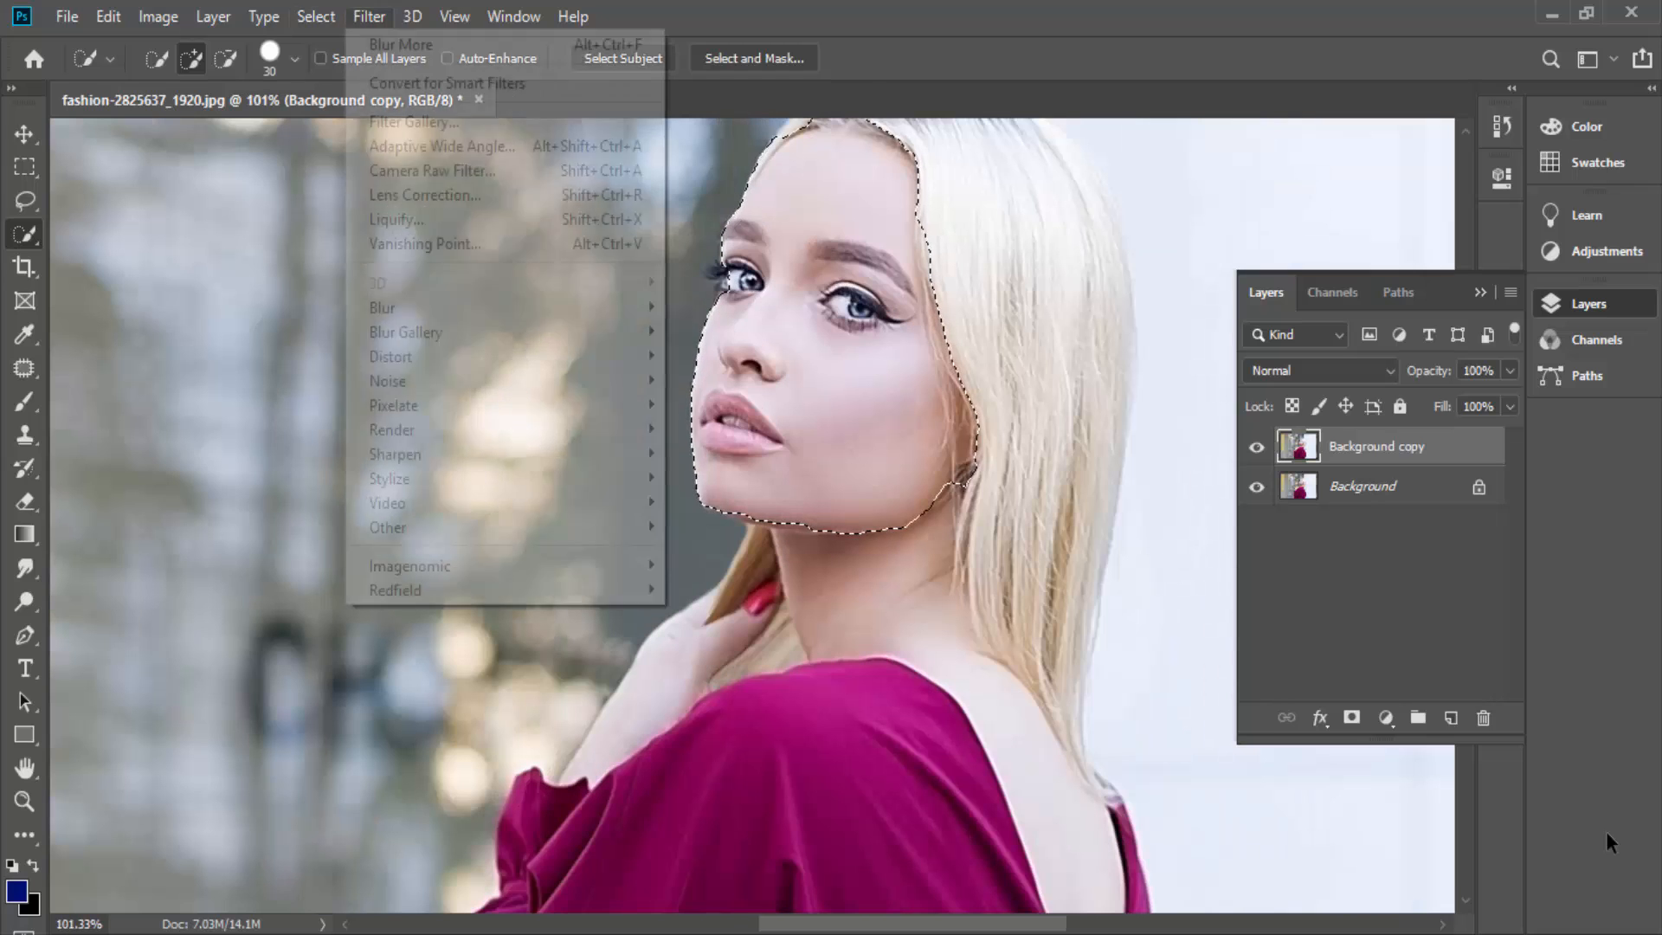
{"action": "key", "text": "Right"}
{"action": "key", "text": "Down"}
{"action": "key", "text": "Down"}
{"action": "key", "text": "Down"}
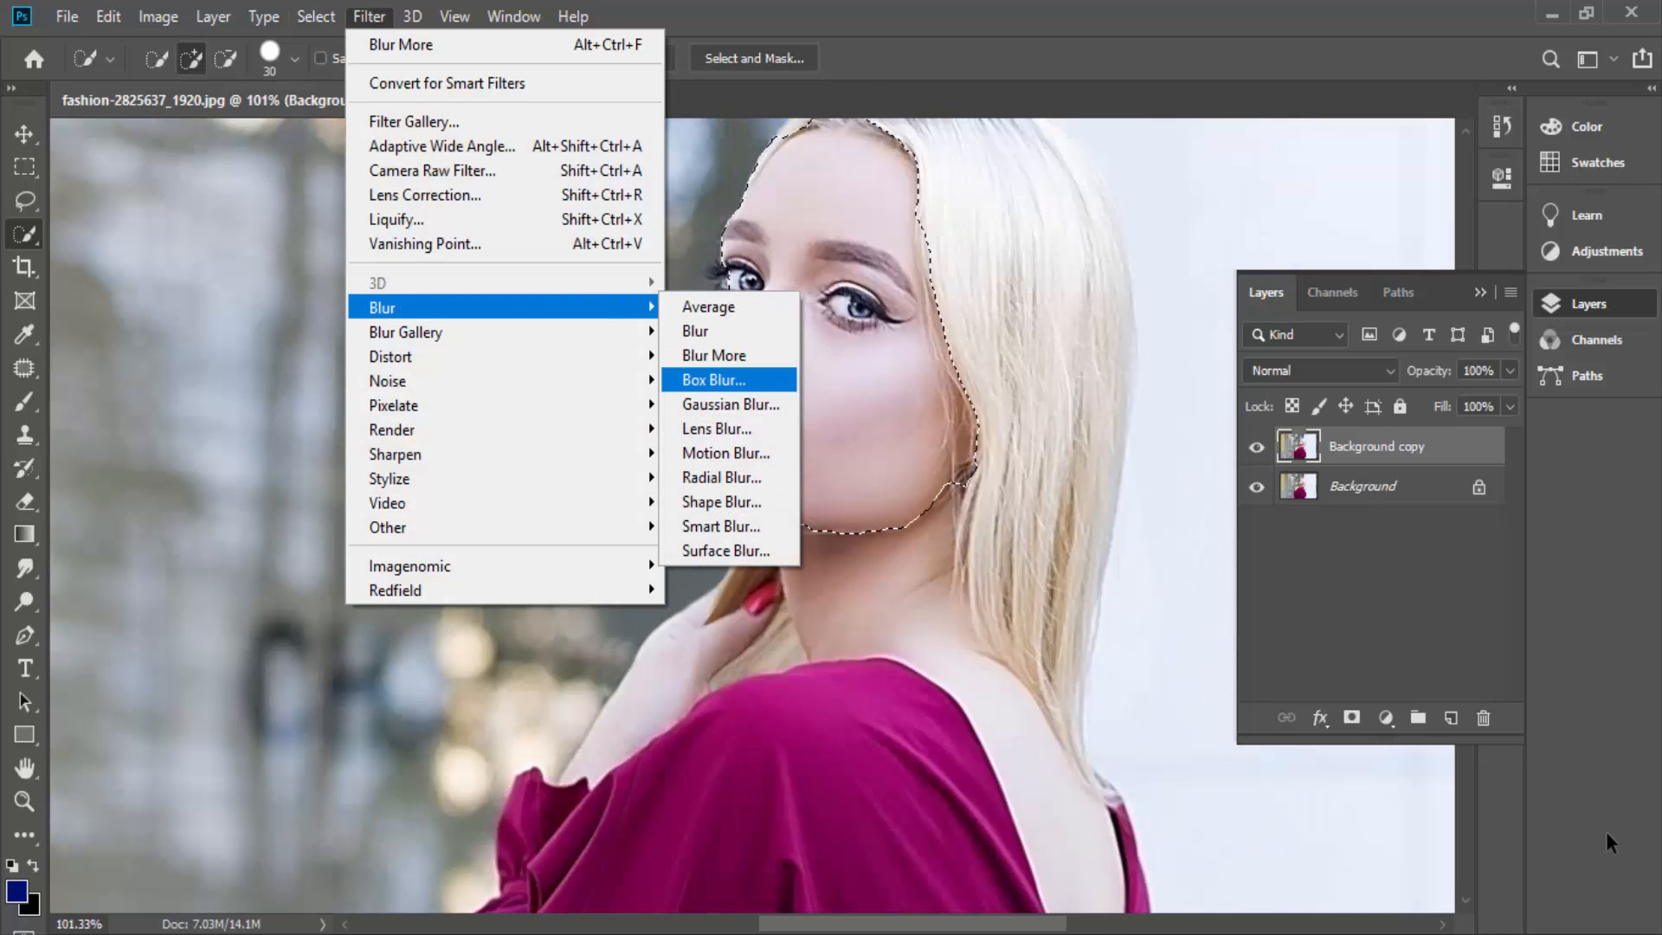
{"action": "key", "text": "Return"}
{"action": "left_click_drag", "start_coordinate": [770, 208], "coordinate": [749, 413]}
{"action": "left_click_drag", "start_coordinate": [659, 547], "coordinate": [669, 546]}
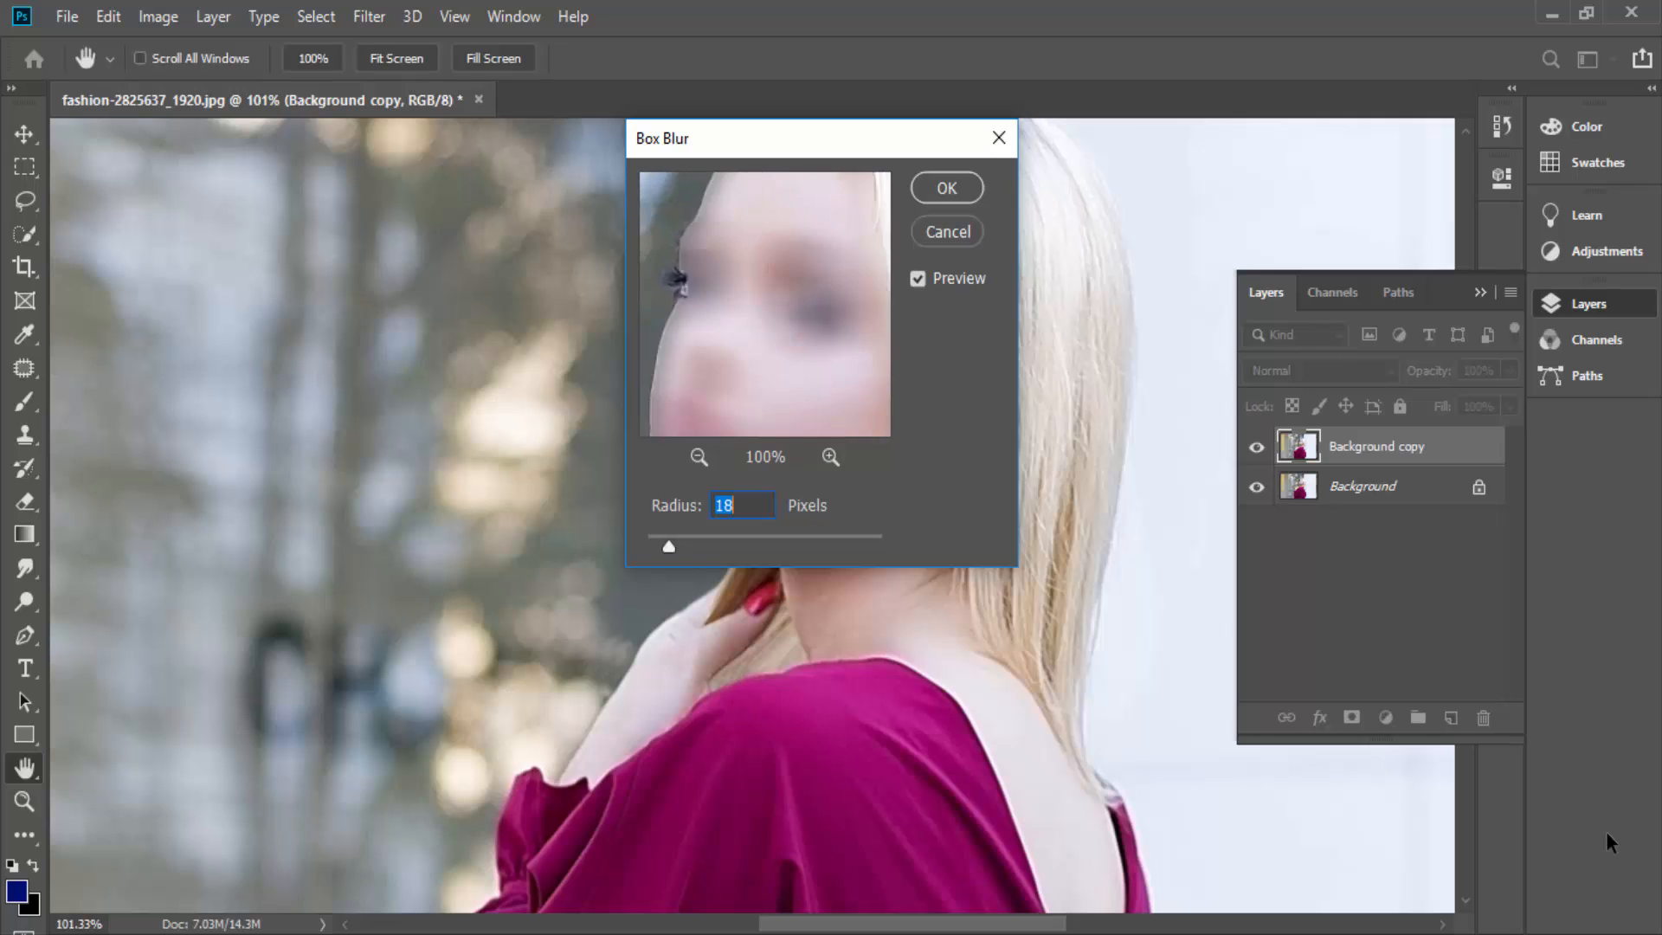
{"action": "left_click", "coordinate": [699, 456]}
{"action": "left_click", "coordinate": [699, 457]}
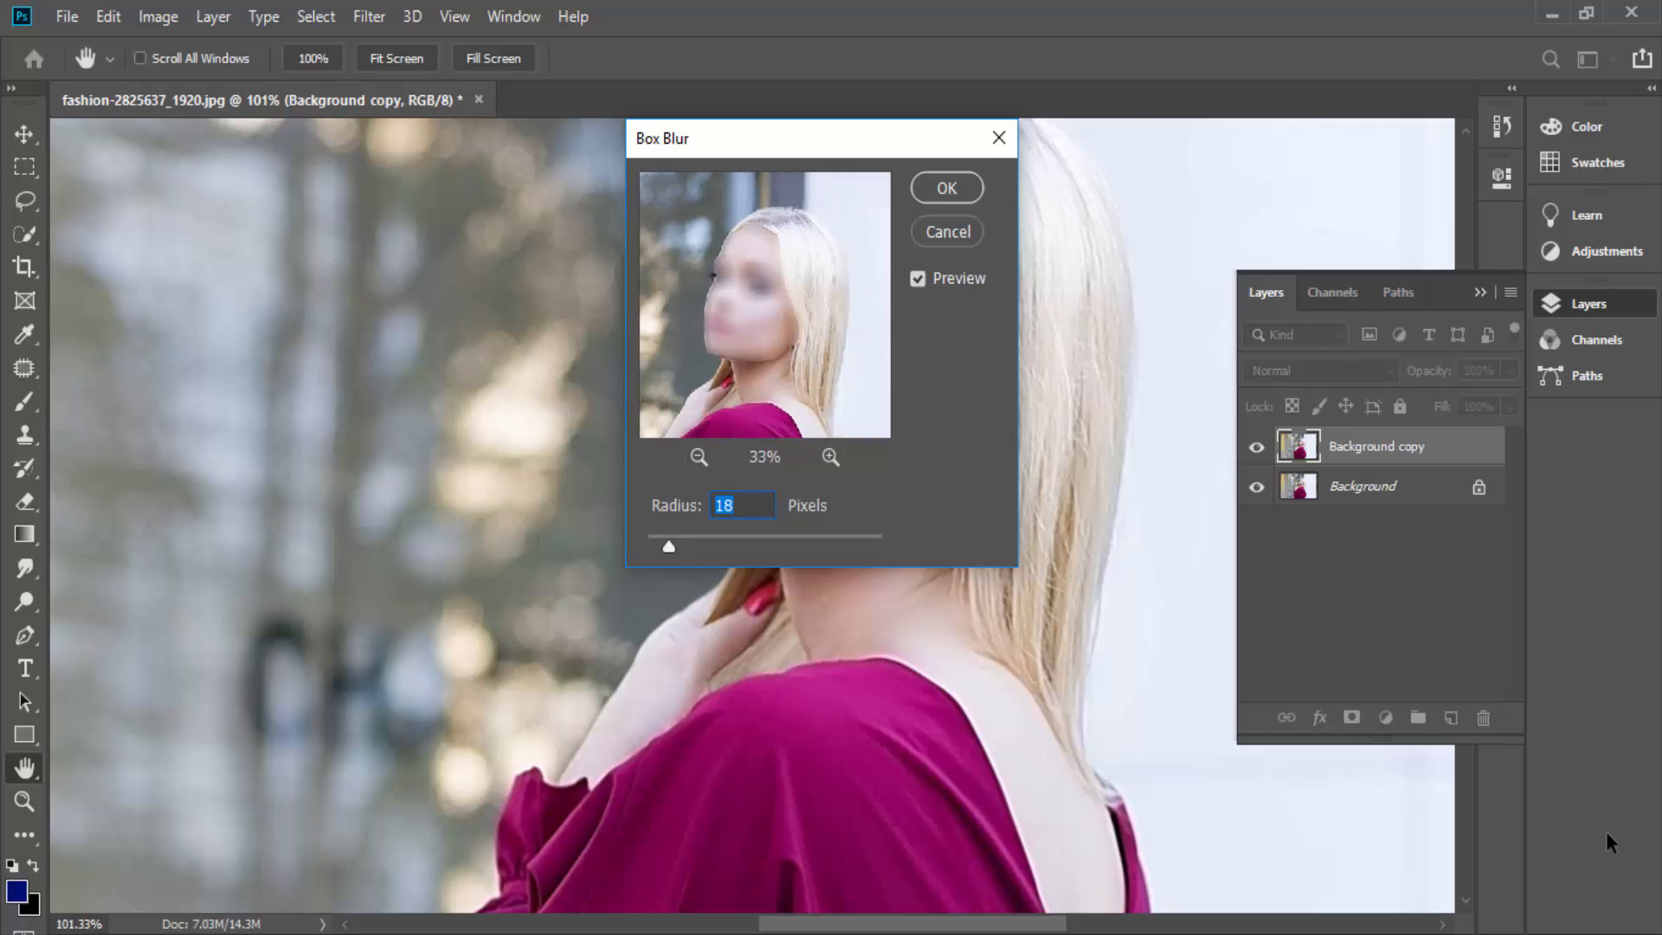
{"action": "left_click", "coordinate": [948, 231]}
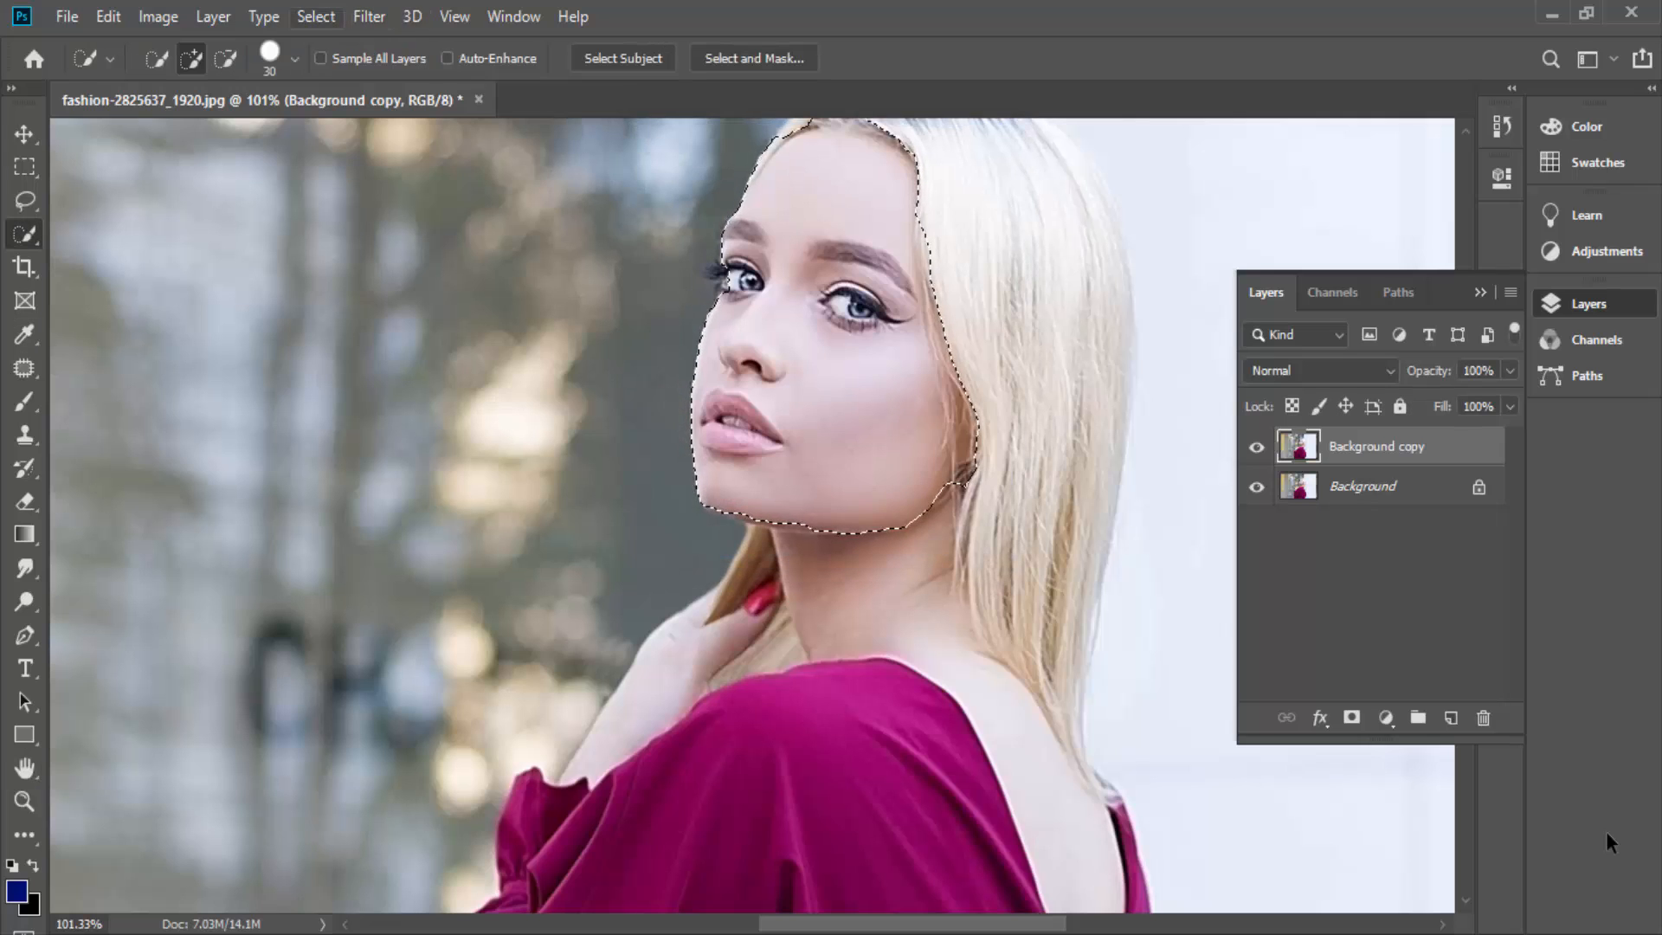
- Try the Gaussian Blur filter on the selected face with a radius of 7.2 pixels
{"action": "left_click", "coordinate": [316, 16]}
{"action": "mouse_move", "coordinate": [369, 16]}
{"action": "mouse_move", "coordinate": [382, 307]}
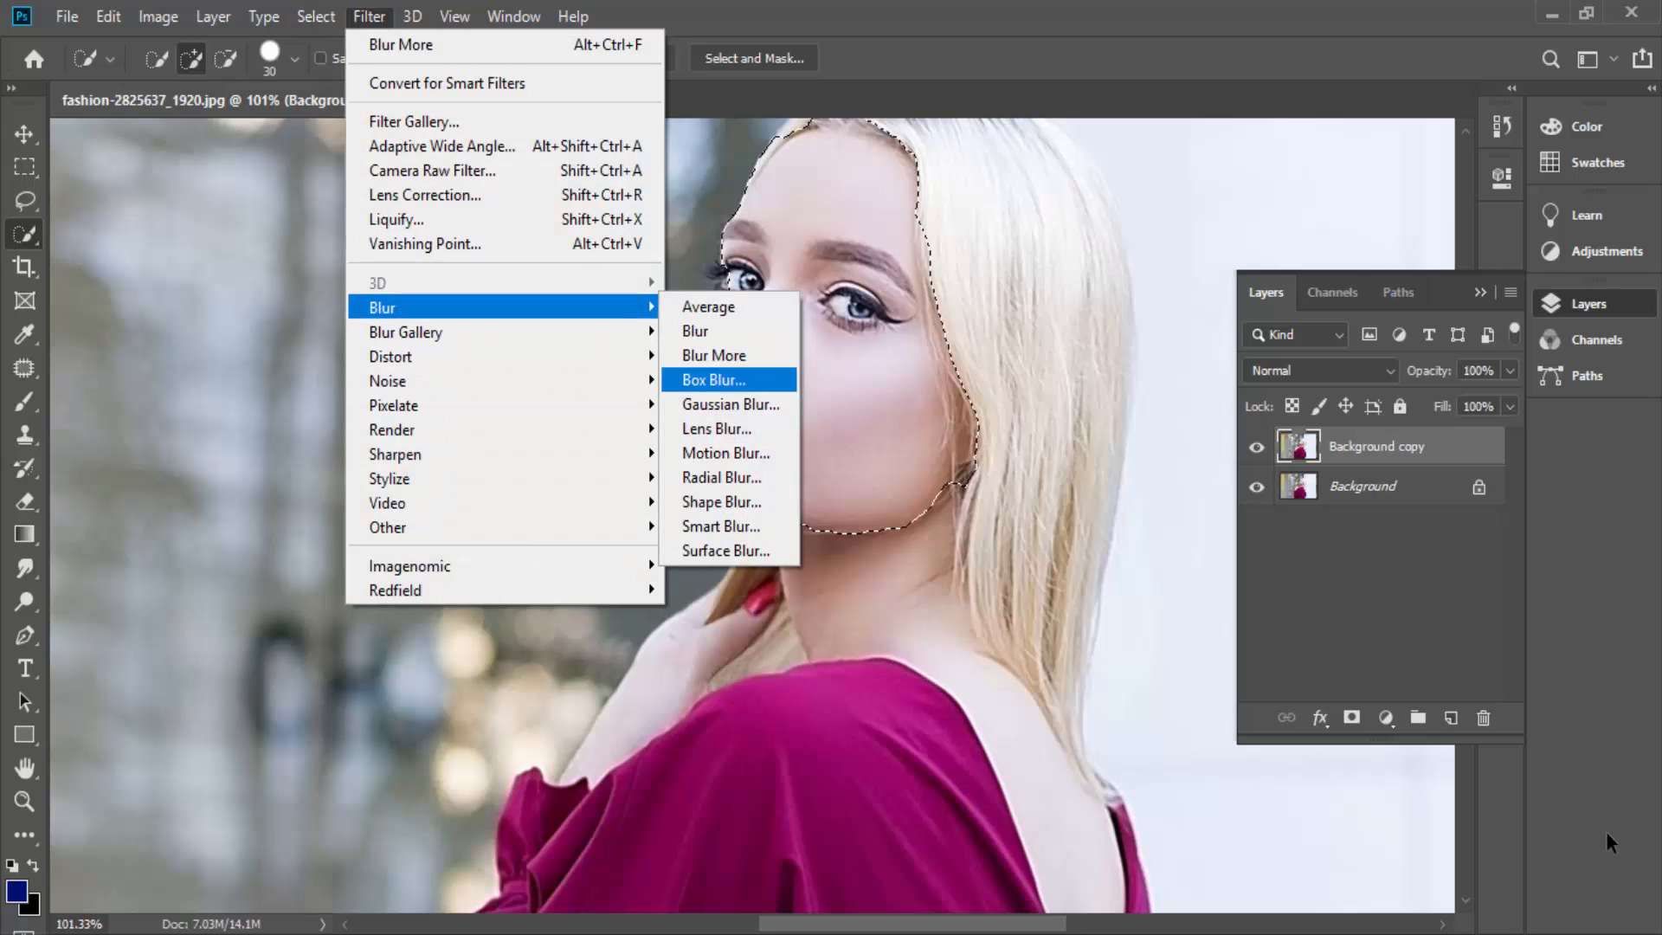
{"action": "left_click", "coordinate": [731, 405]}
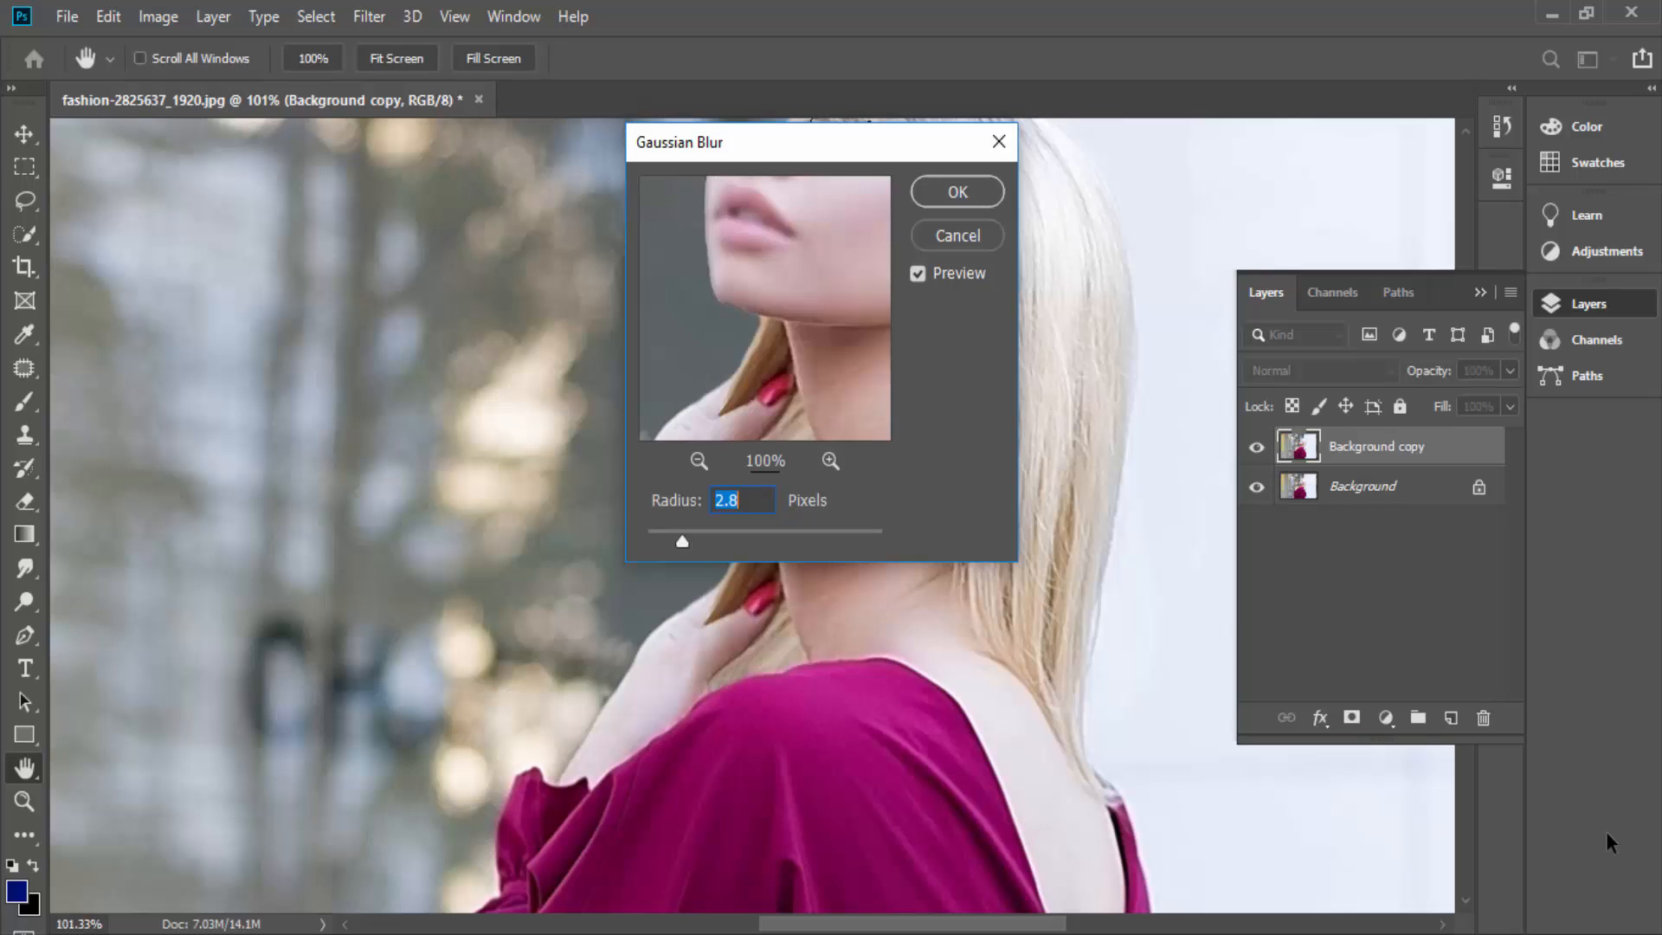
{"action": "left_click_drag", "start_coordinate": [805, 243], "coordinate": [706, 404]}
{"action": "left_click_drag", "start_coordinate": [754, 295], "coordinate": [771, 328]}
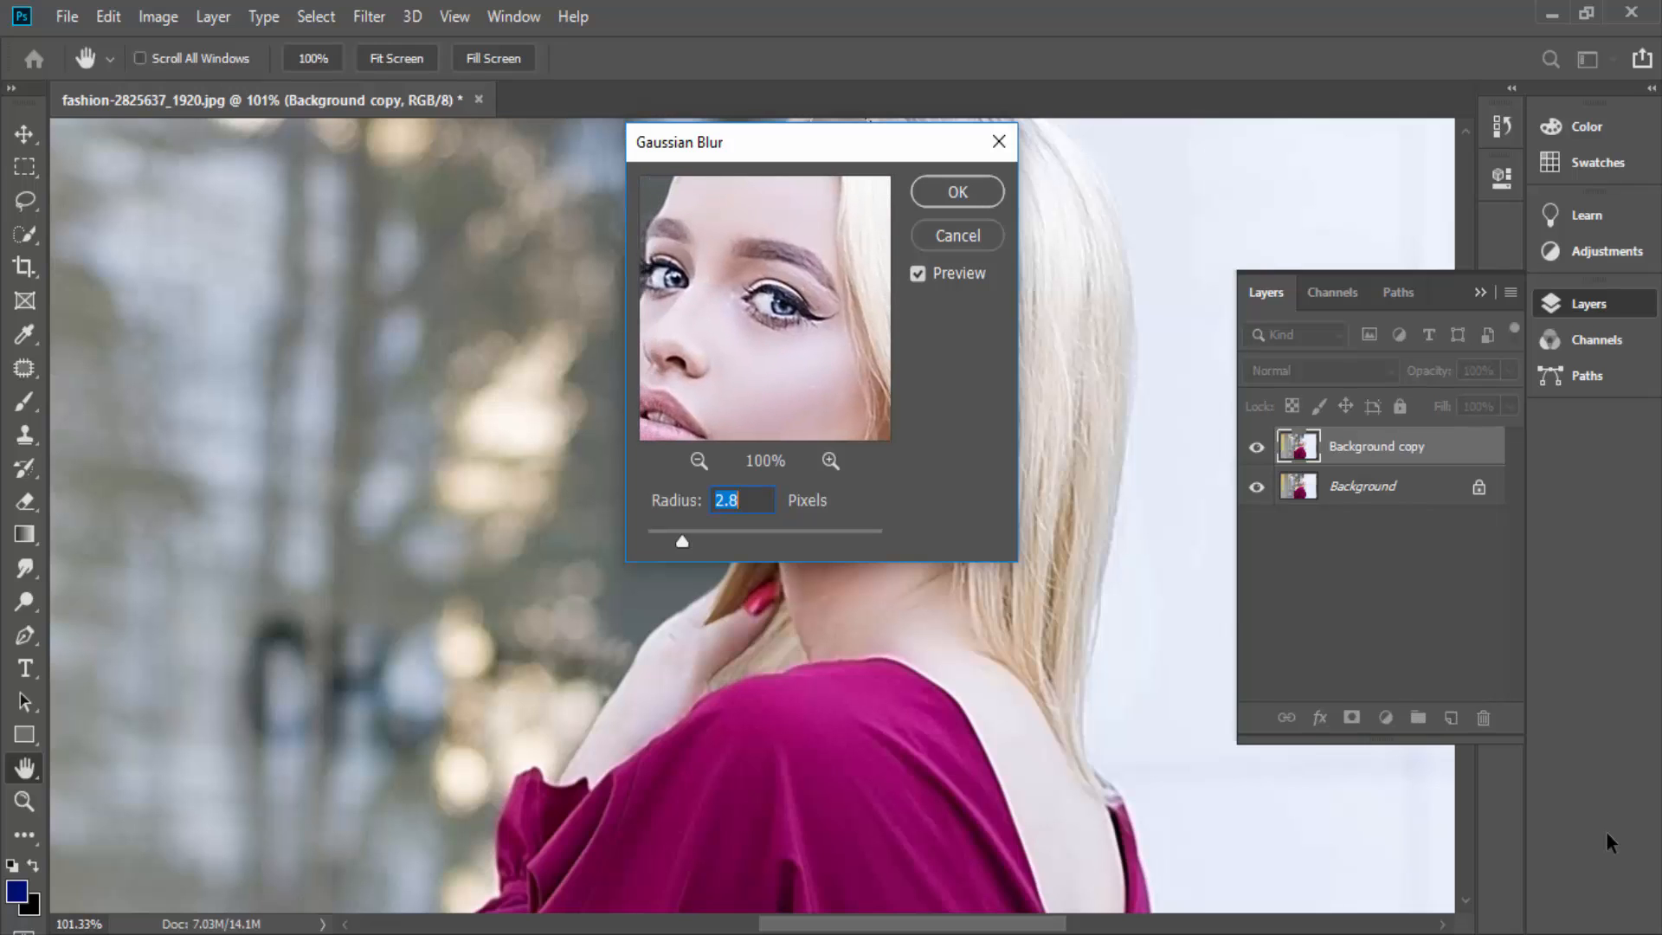
{"action": "mouse_move", "coordinate": [682, 542]}
{"action": "left_mouse_down"}
{"action": "mouse_move", "coordinate": [664, 542]}
{"action": "mouse_move", "coordinate": [768, 542]}
{"action": "mouse_move", "coordinate": [724, 542]}
{"action": "left_mouse_up"}
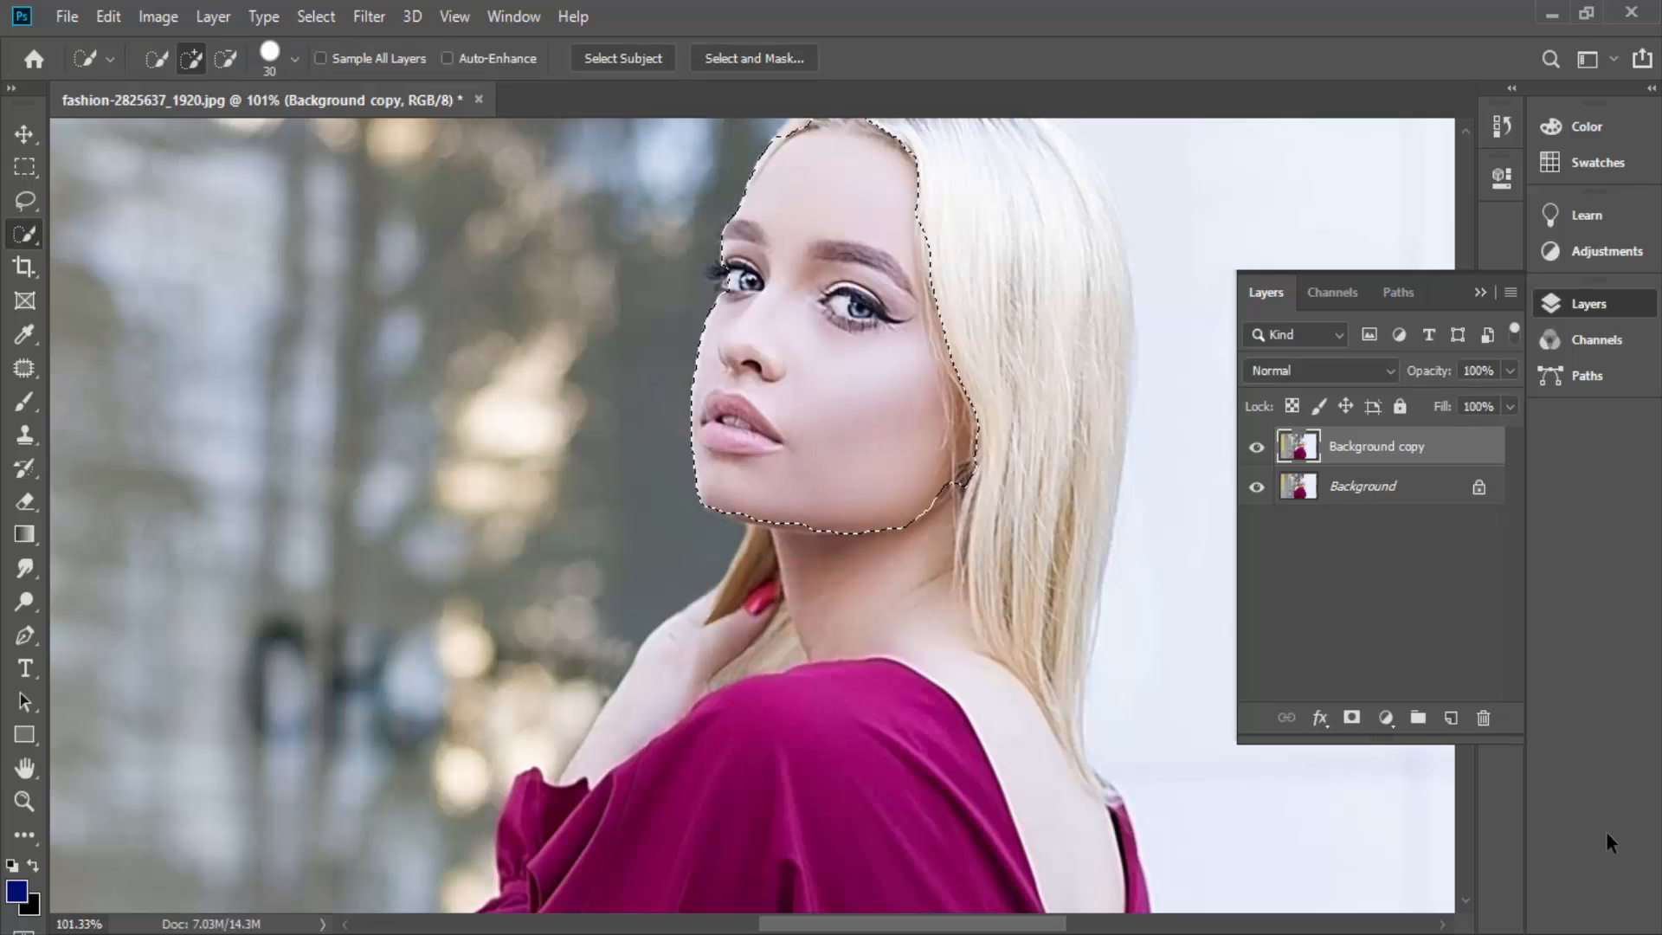
- Clear the selection around the woman's face
{"action": "left_click", "coordinate": [369, 16]}
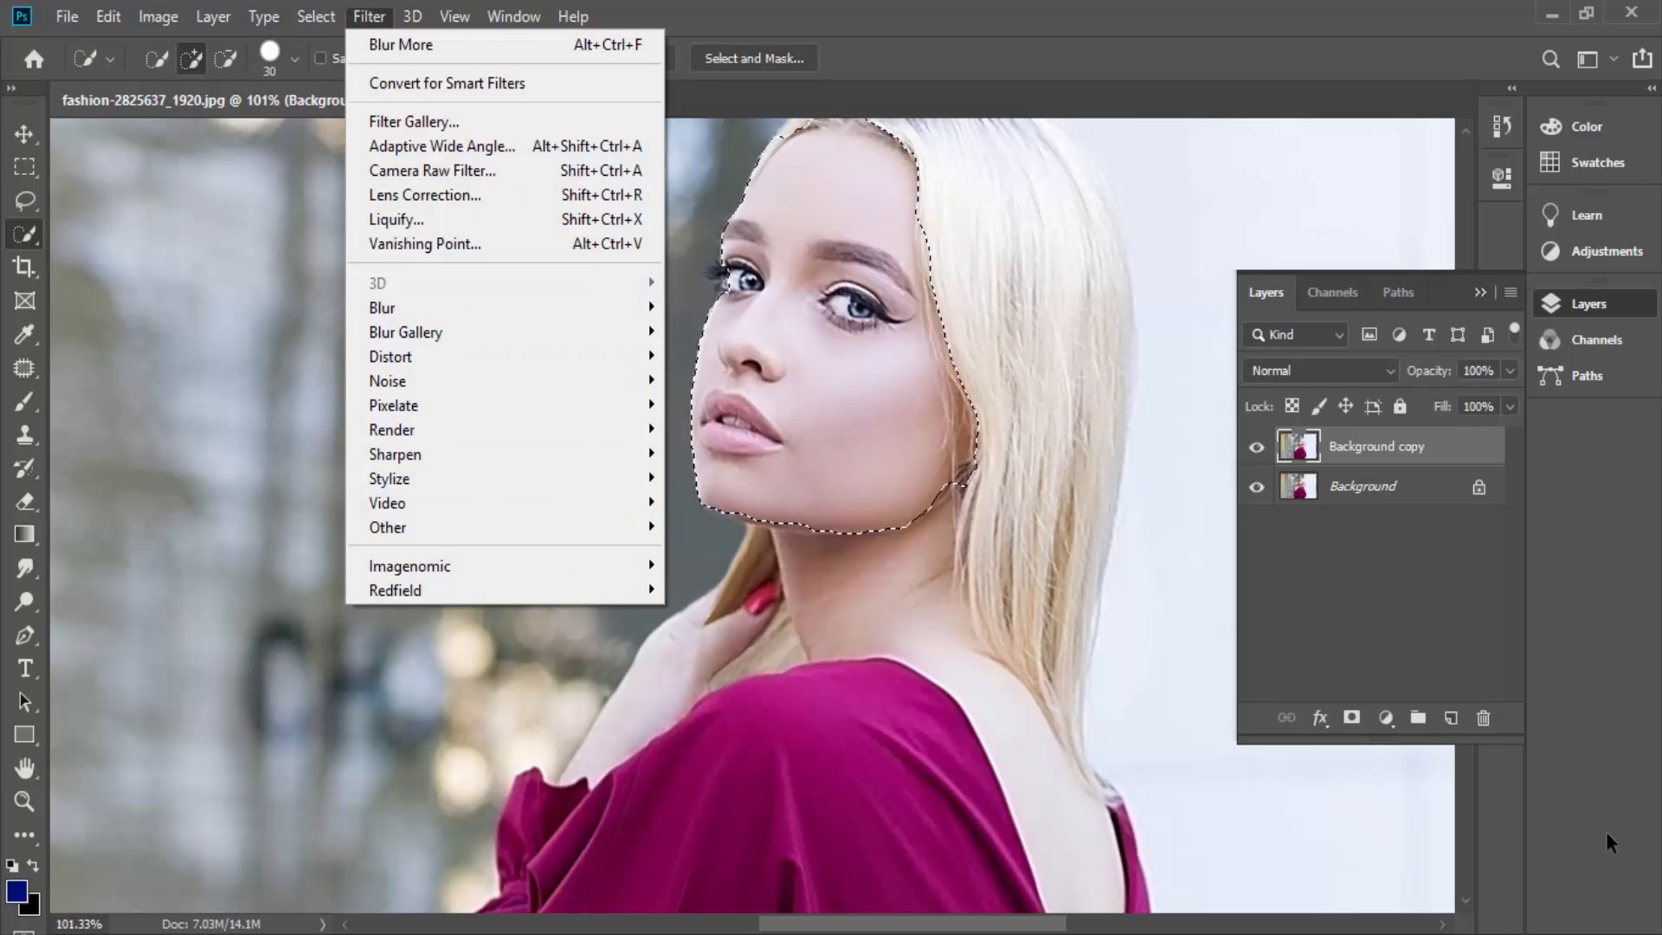
{"action": "left_click", "coordinate": [397, 220]}
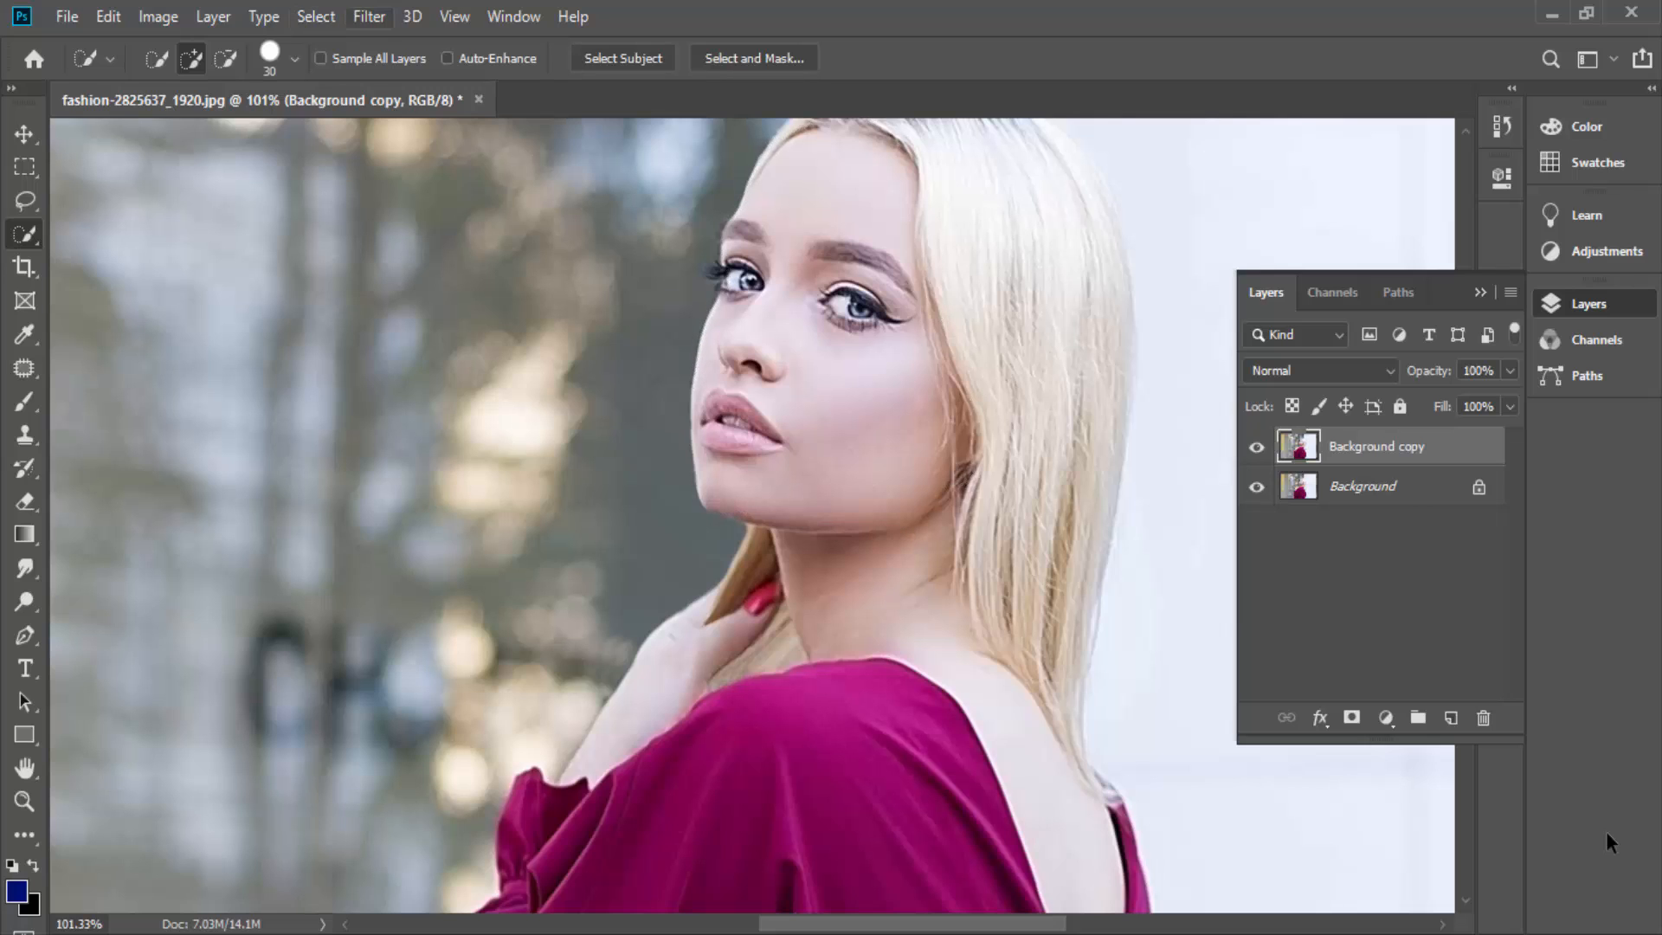
- Try the Blur Gallery's Field Blur on the whole Background copy layer at 15 px, and cancel it
{"action": "left_click", "coordinate": [369, 17]}
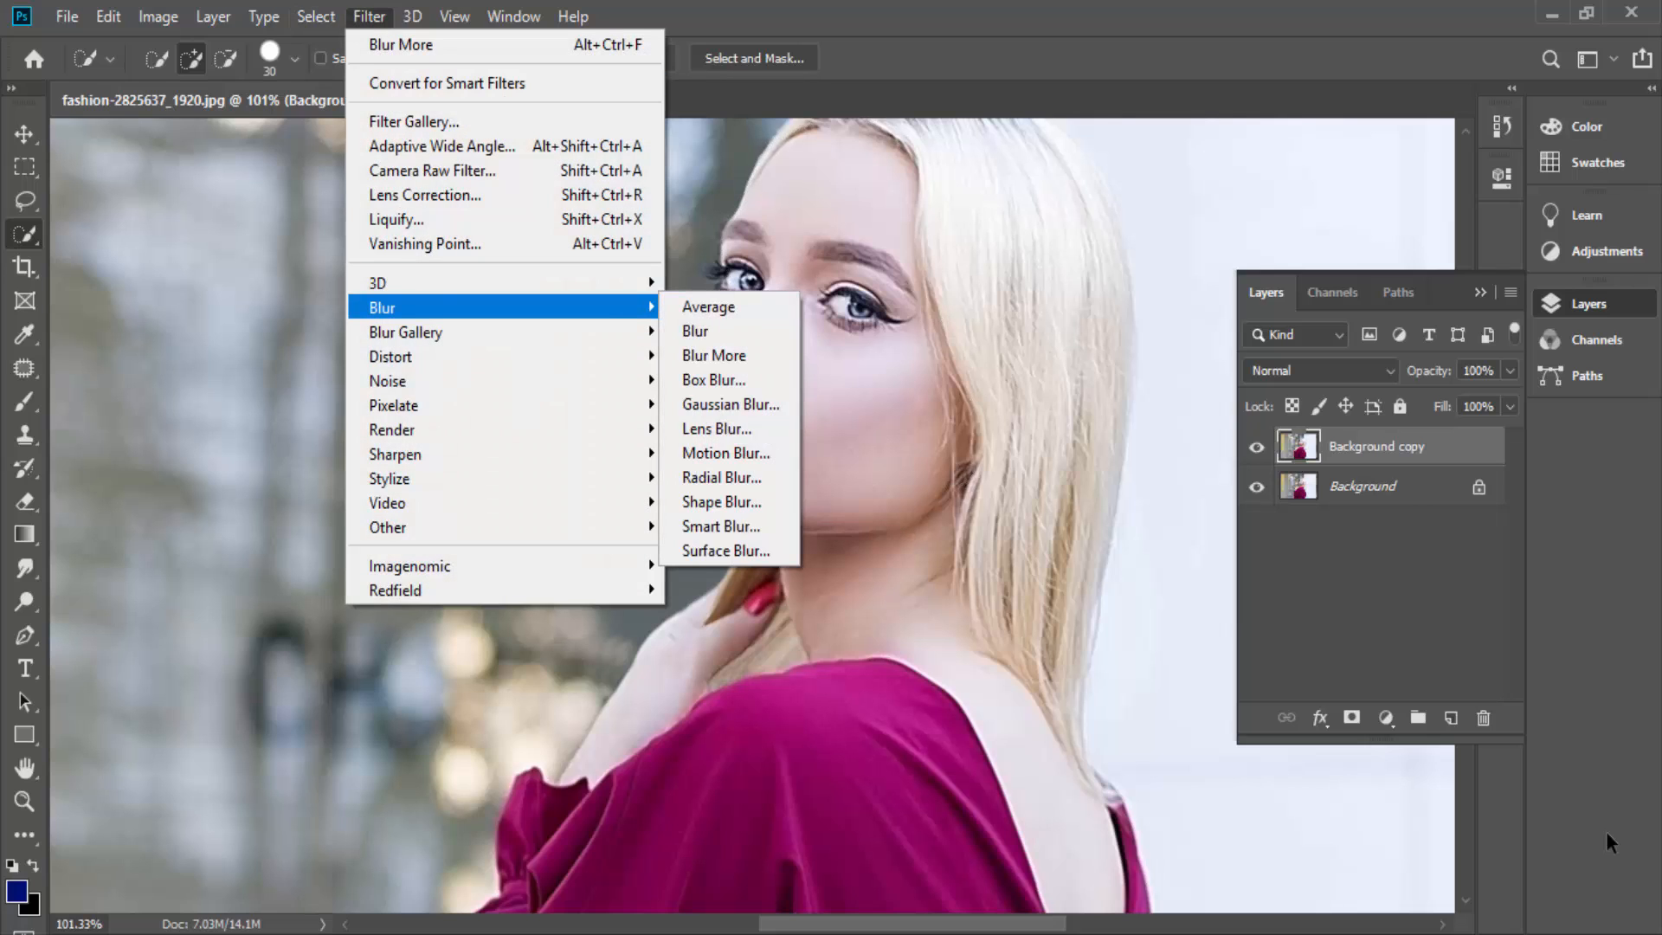
{"action": "mouse_move", "coordinate": [407, 332]}
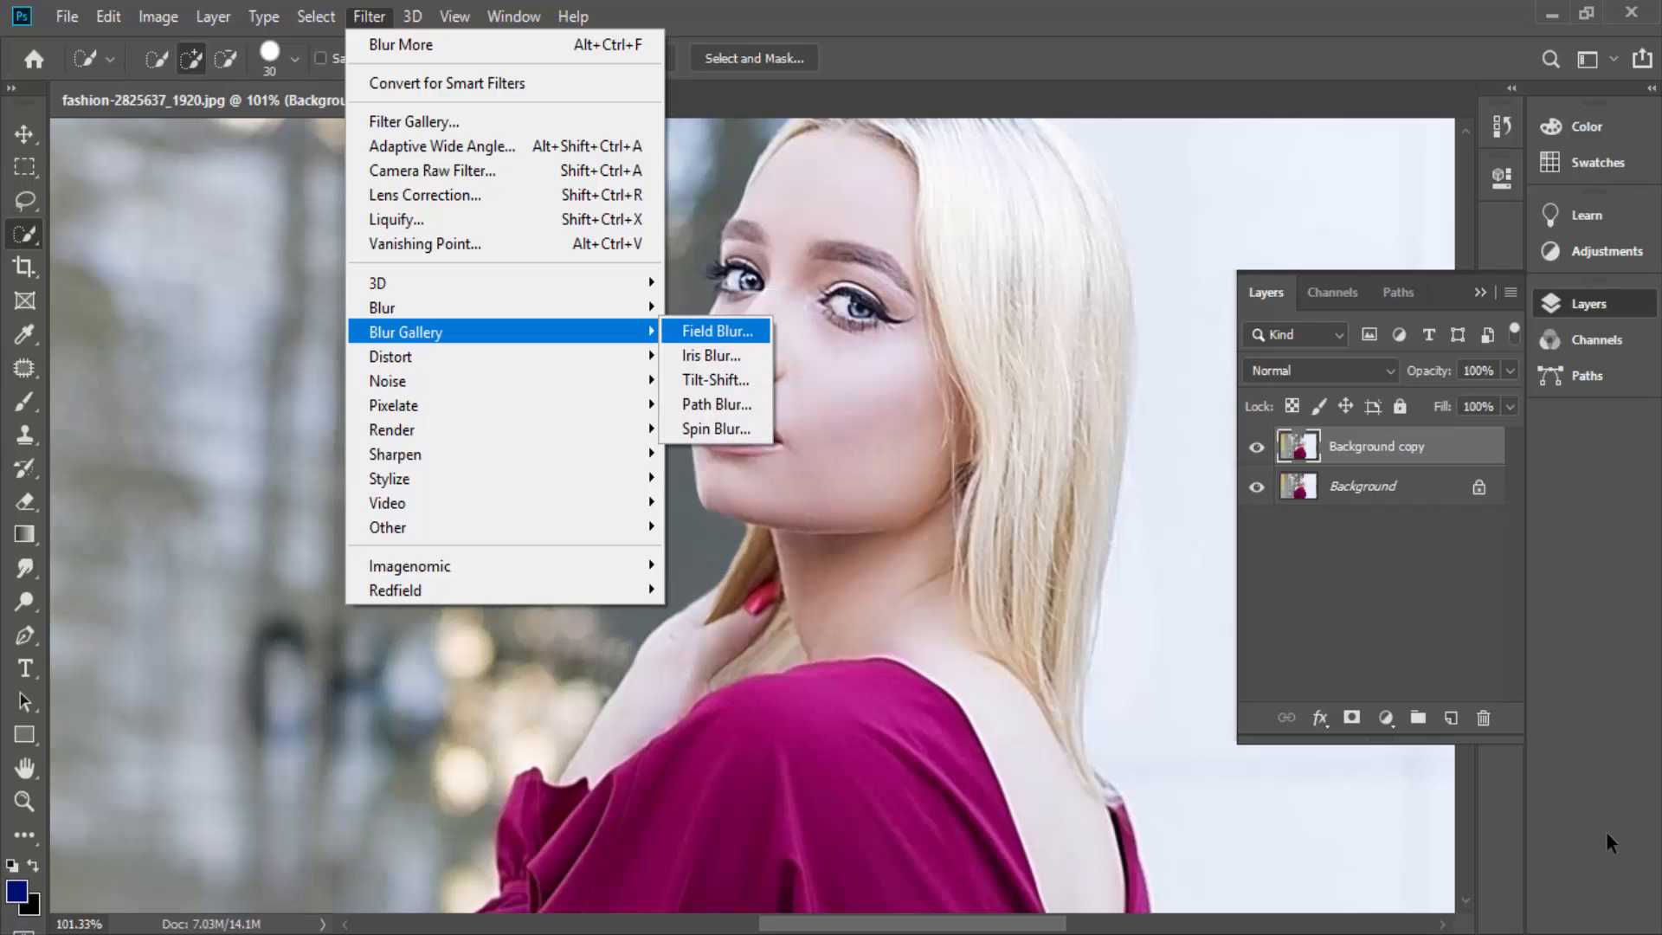
{"action": "left_click", "coordinate": [717, 330]}
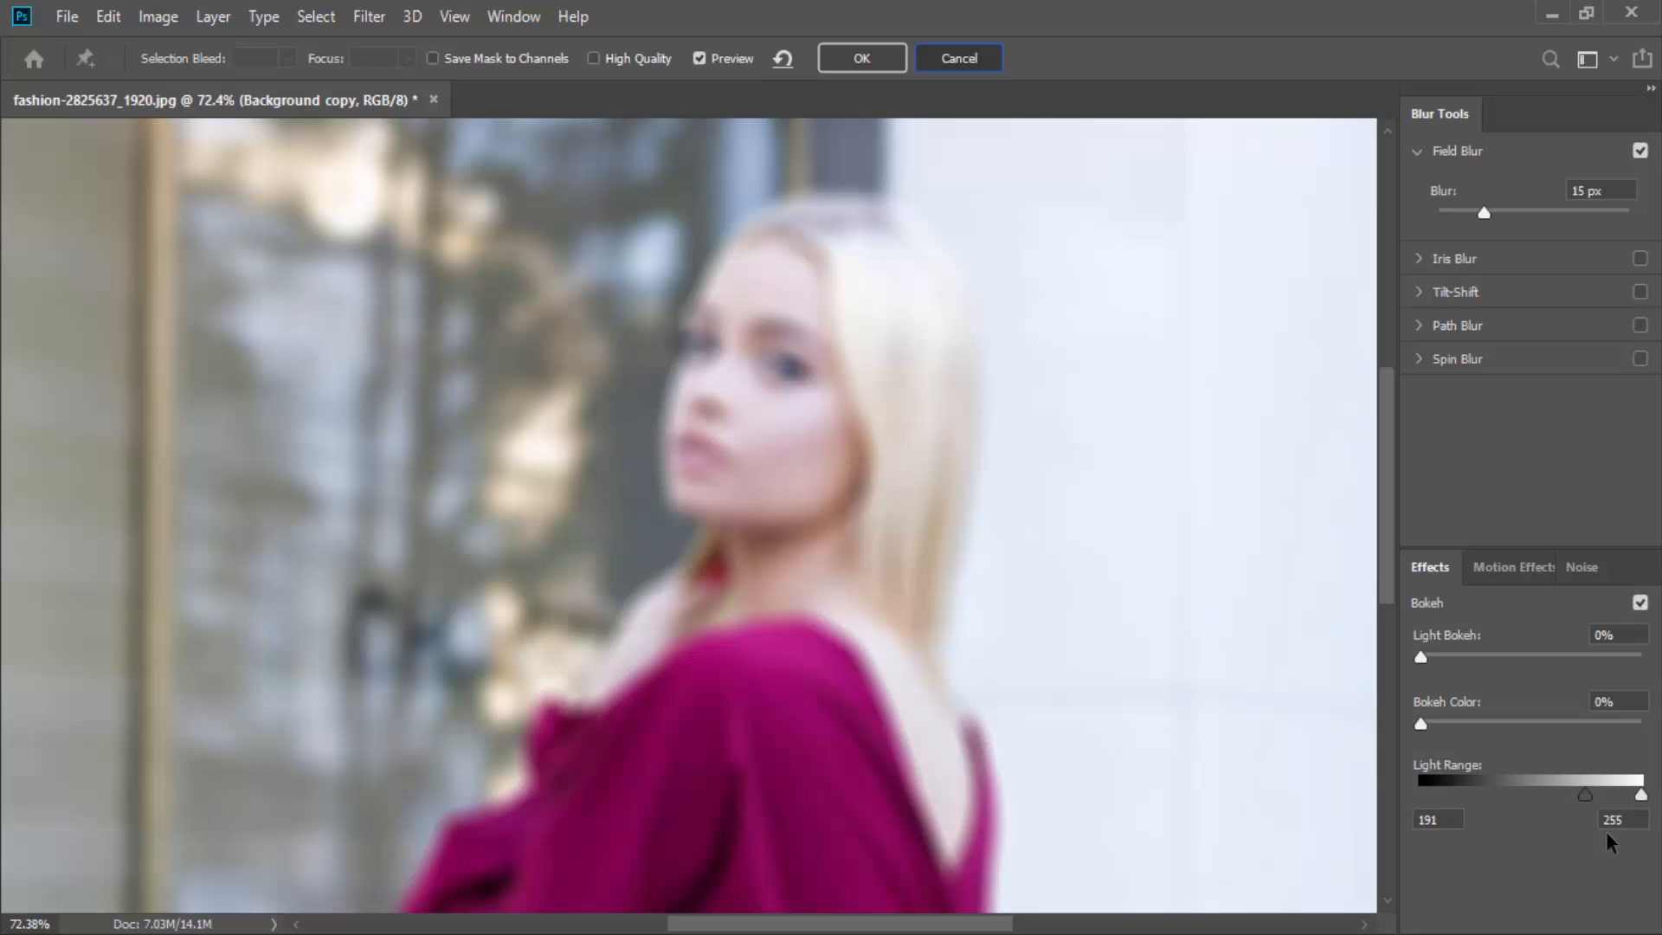
{"action": "key", "text": "Escape"}
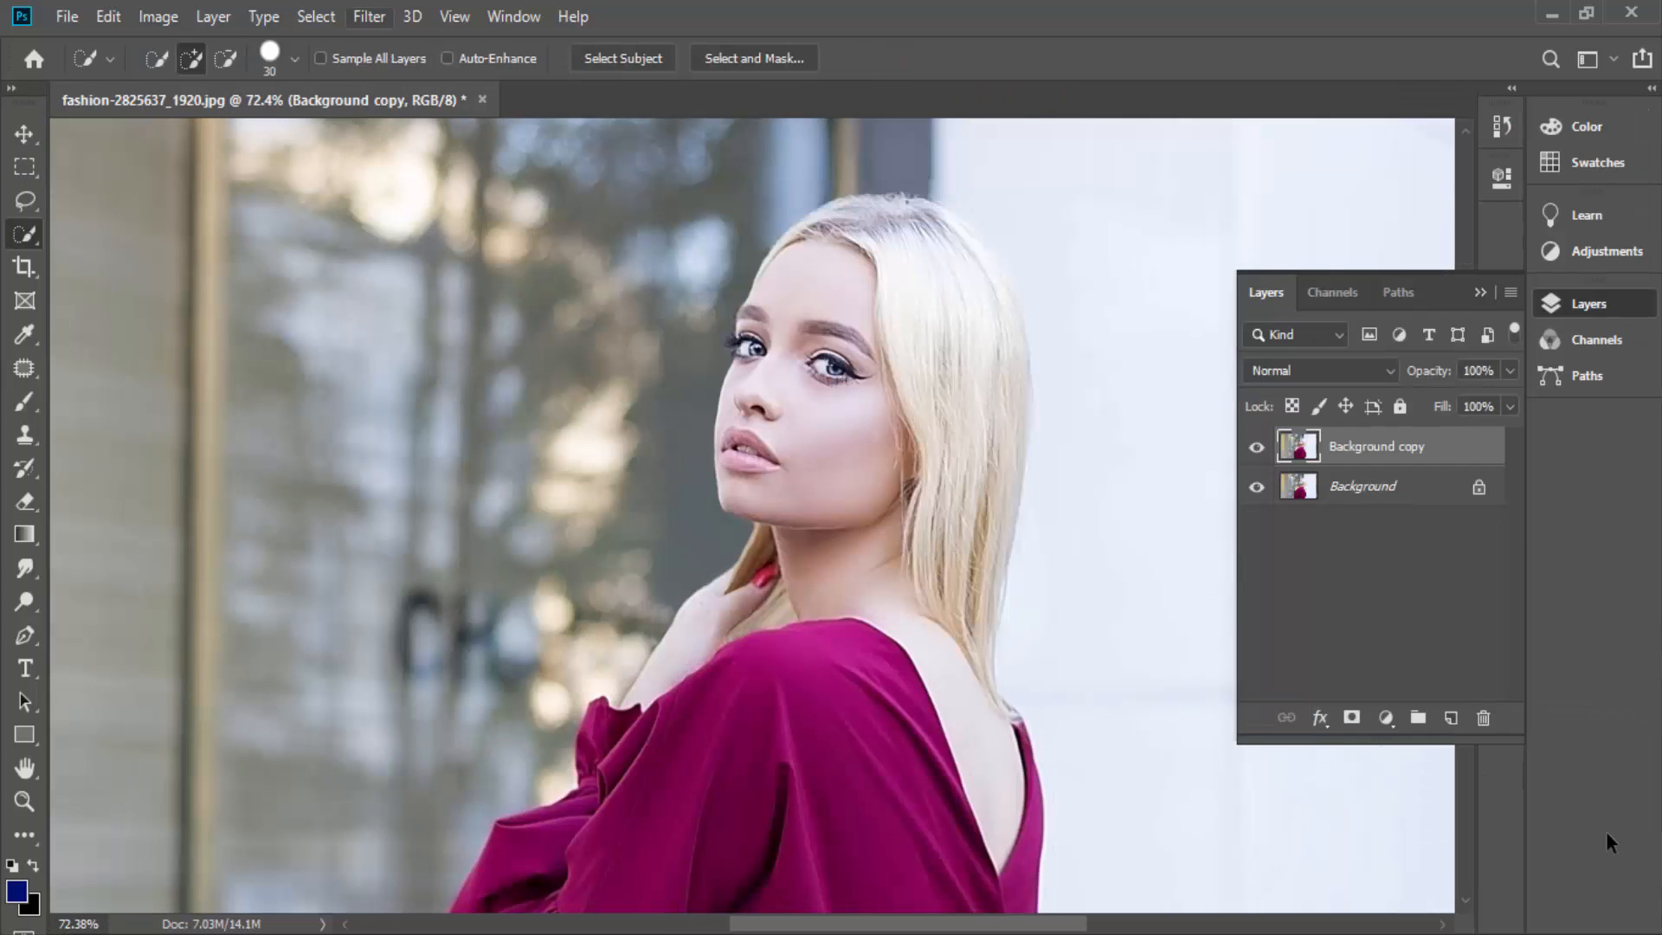
- Try the Add Noise filter on the Background copy layer, comparing Uniform and Gaussian distribution at an amount of about 22.52%
{"action": "key", "text": "alt+t"}
{"action": "mouse_move", "coordinate": [433, 381]}
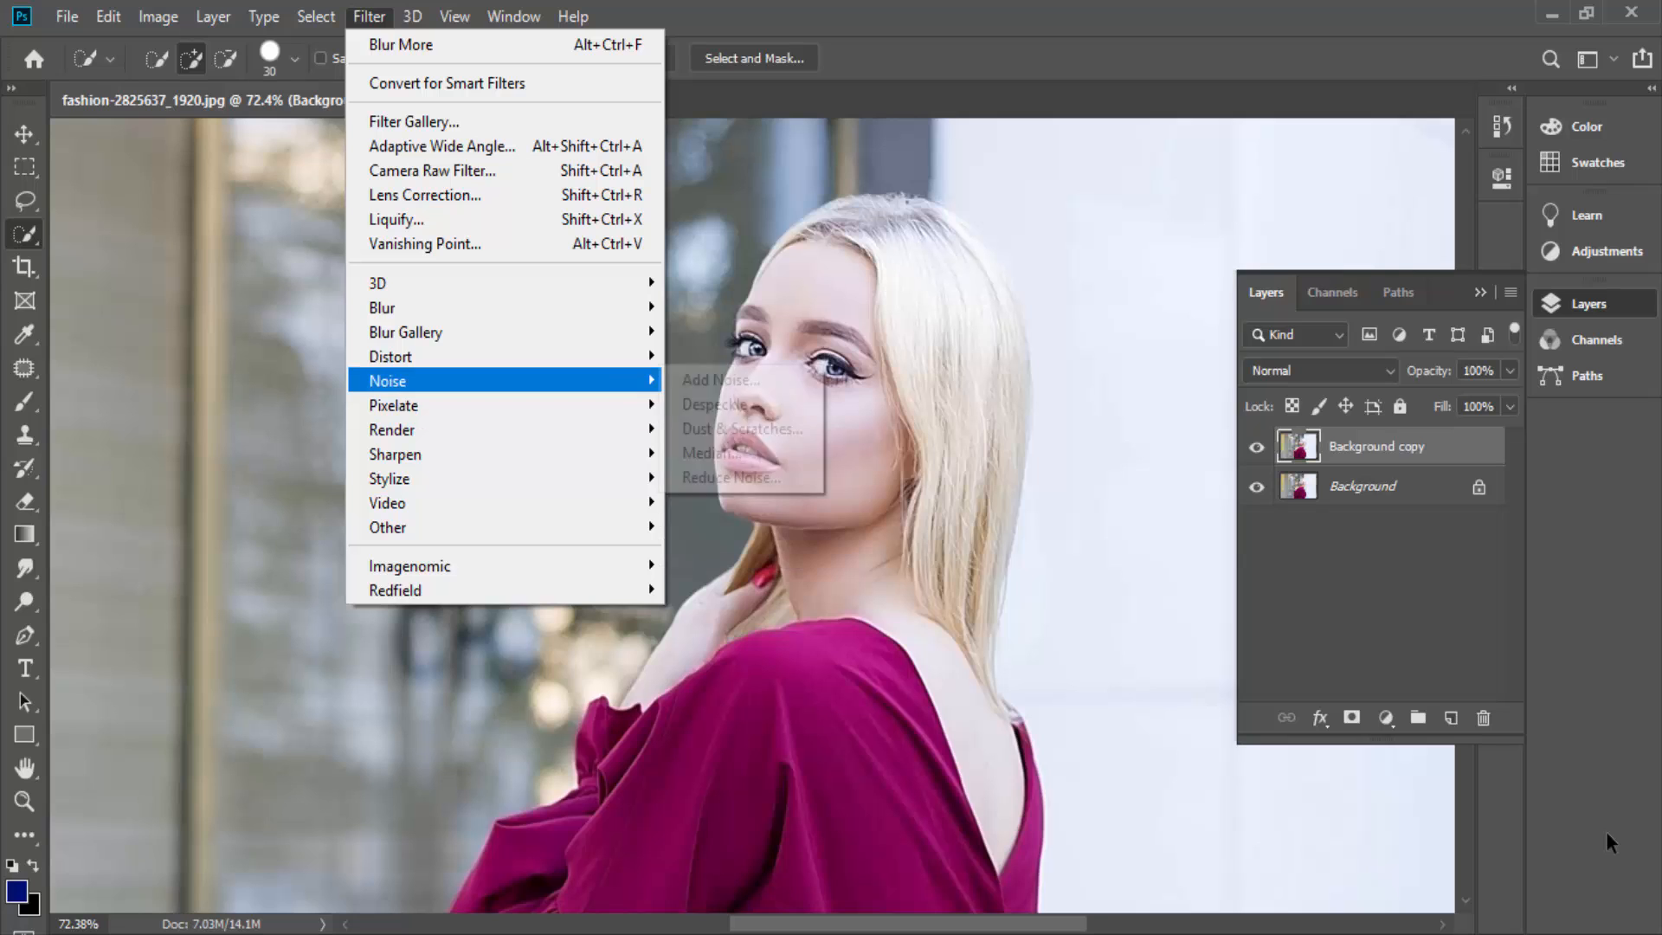
{"action": "key", "text": "Down"}
{"action": "key", "text": "Up"}
{"action": "key", "text": "Right"}
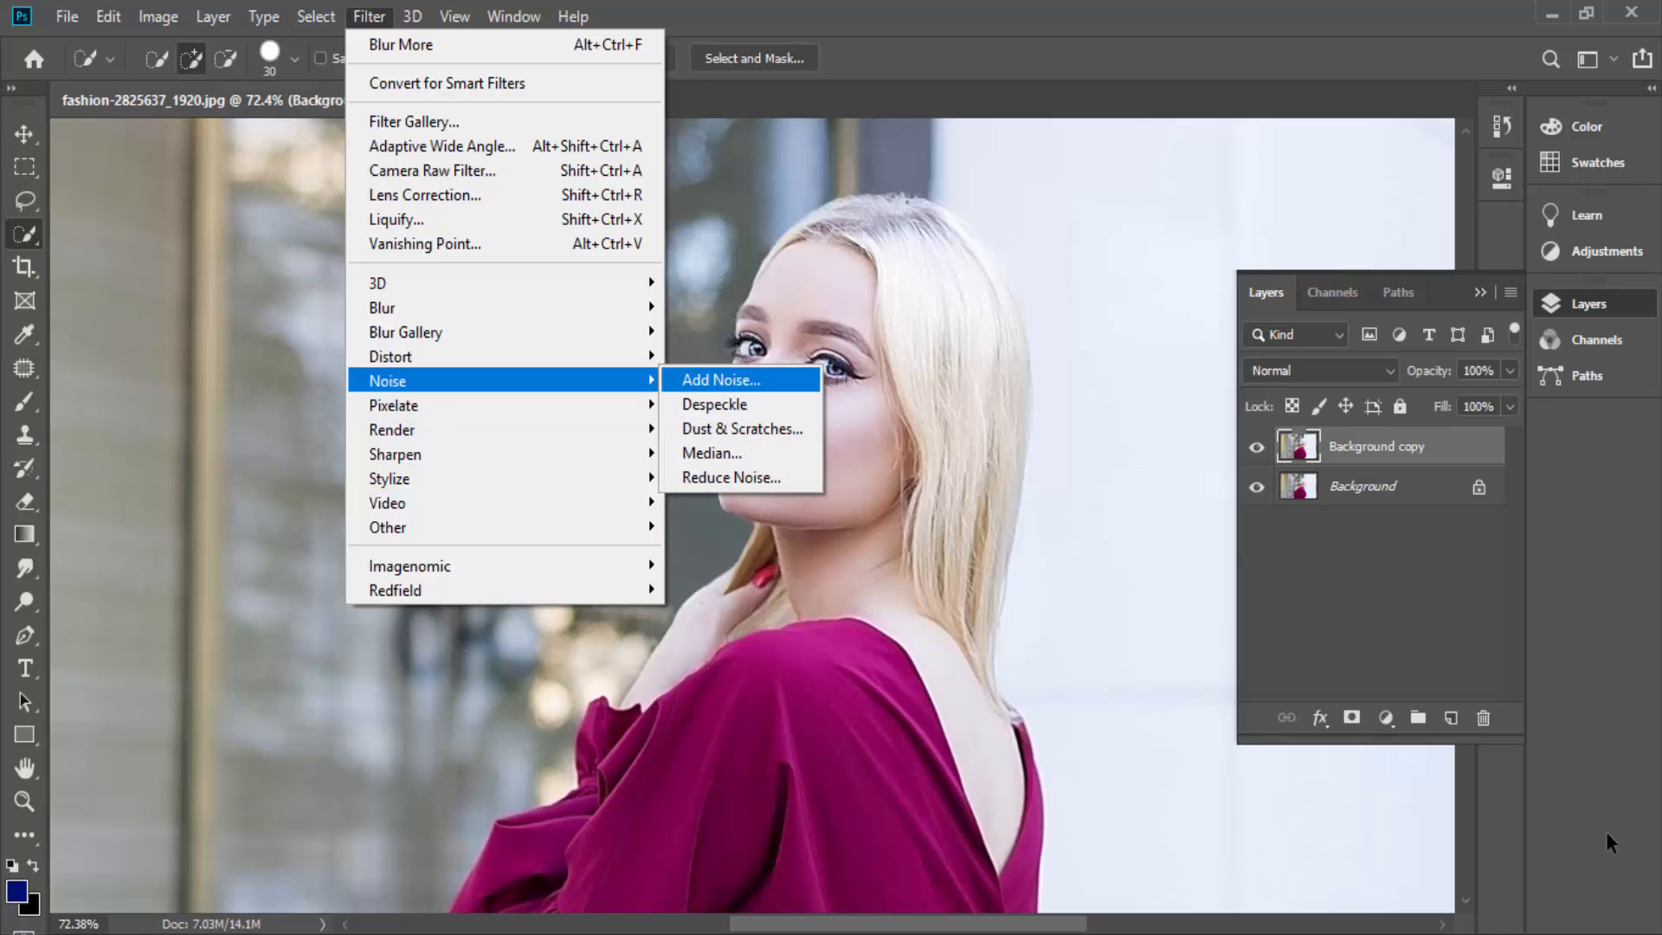
{"action": "key", "text": "Return"}
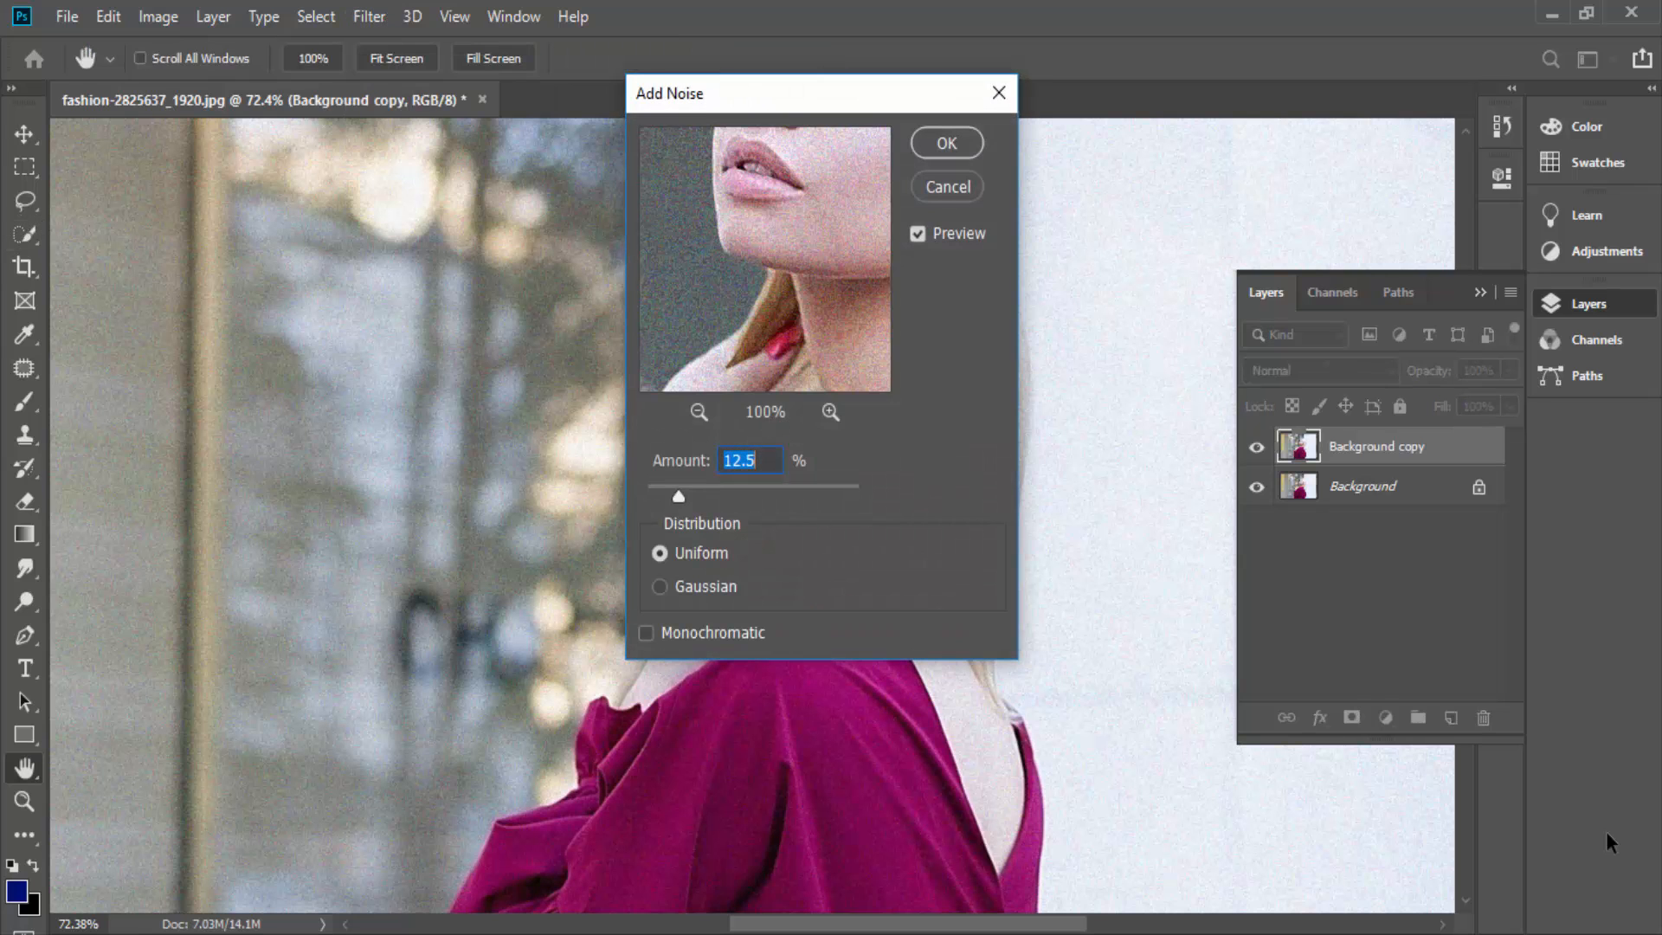
{"action": "left_click_drag", "start_coordinate": [775, 195], "coordinate": [729, 360]}
{"action": "left_click_drag", "start_coordinate": [679, 496], "coordinate": [764, 496]}
{"action": "left_click_drag", "start_coordinate": [757, 497], "coordinate": [704, 497]}
{"action": "left_click", "coordinate": [661, 587]}
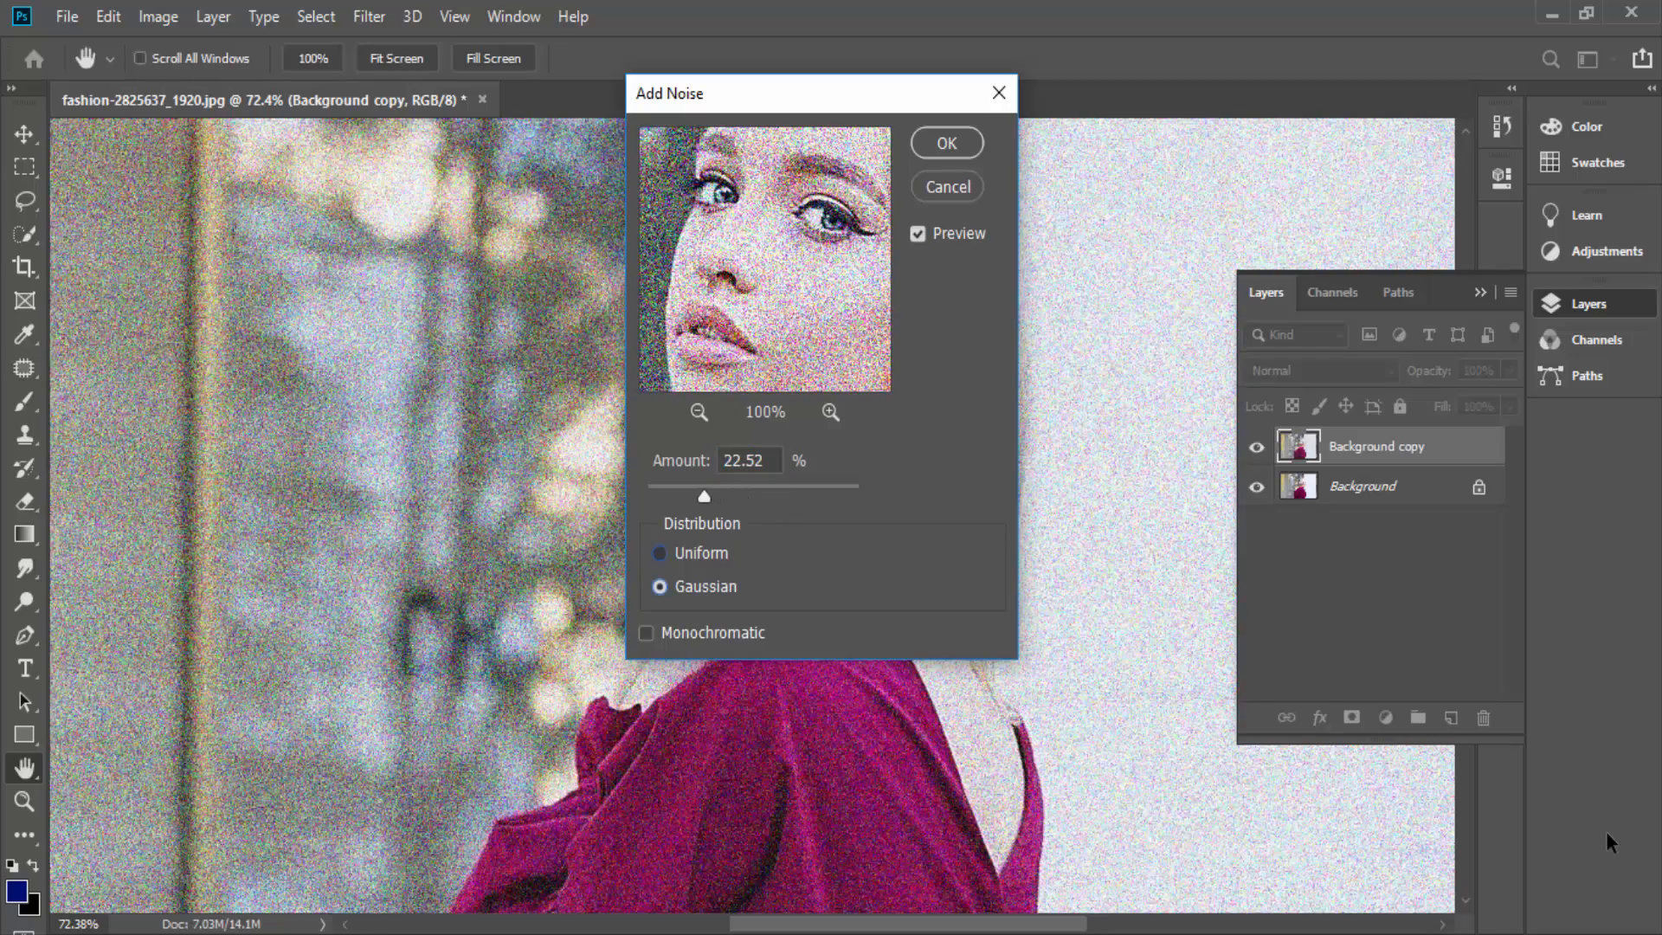
{"action": "left_click", "coordinate": [660, 553]}
{"action": "left_click", "coordinate": [660, 587]}
{"action": "mouse_move", "coordinate": [704, 497]}
{"action": "left_mouse_down"}
{"action": "mouse_move", "coordinate": [673, 497]}
{"action": "mouse_move", "coordinate": [712, 497]}
{"action": "left_mouse_up"}
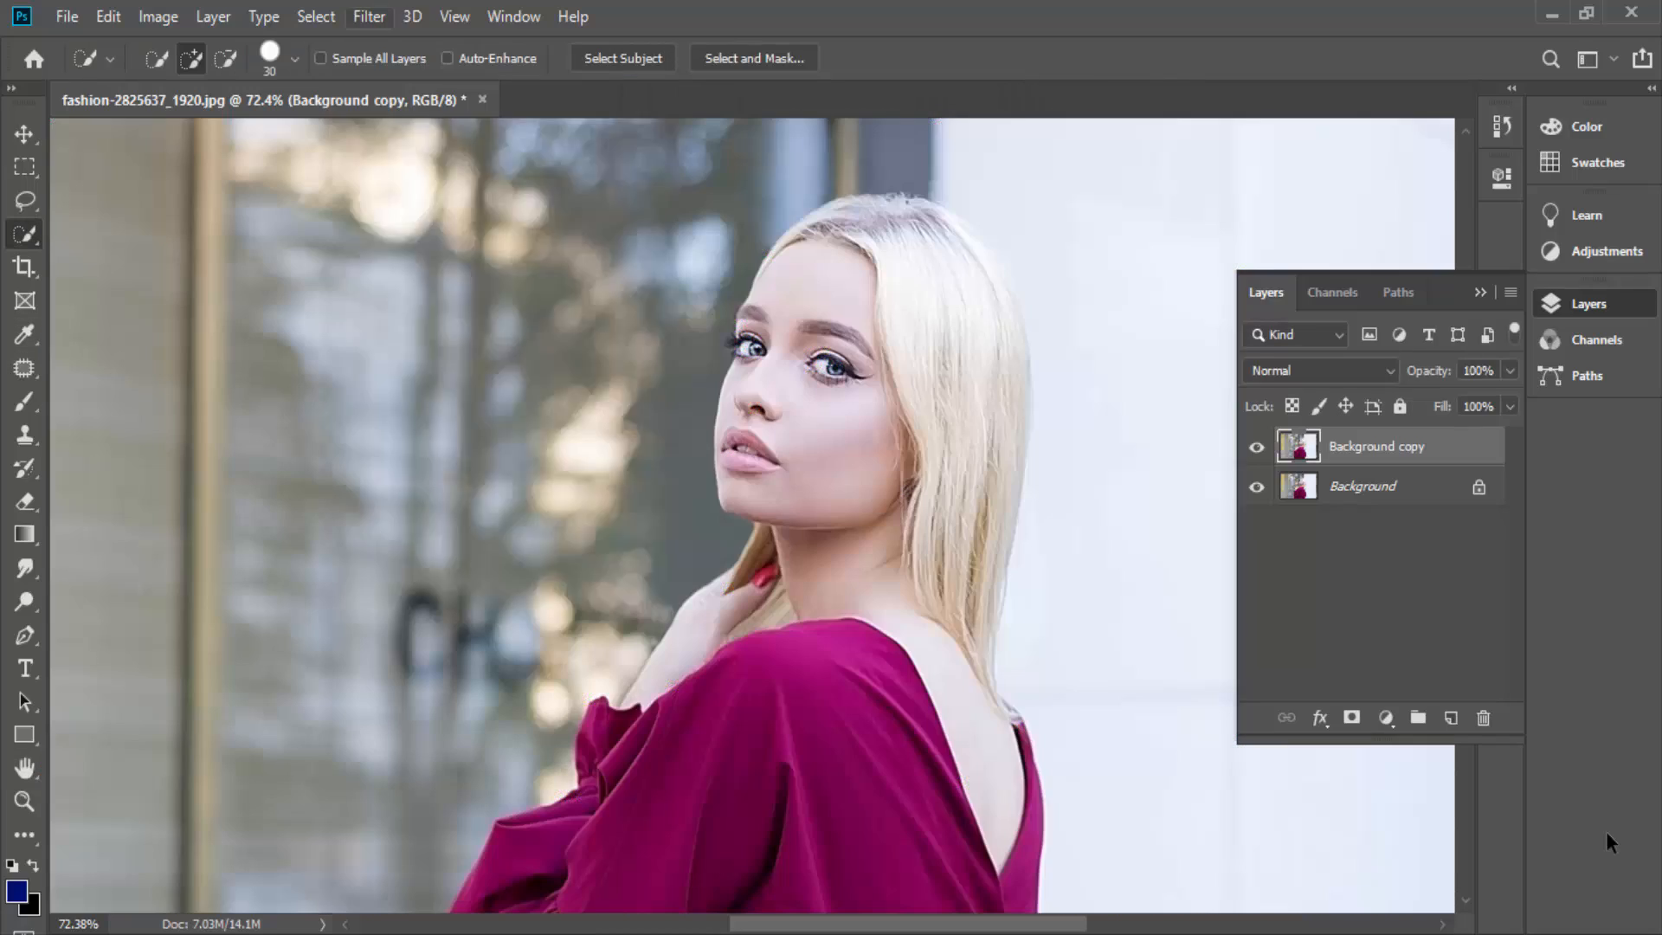
- Apply the Despeckle noise filter to the whole Background copy layer, leaving nothing selected
{"action": "left_click", "coordinate": [368, 16]}
{"action": "mouse_move", "coordinate": [387, 381]}
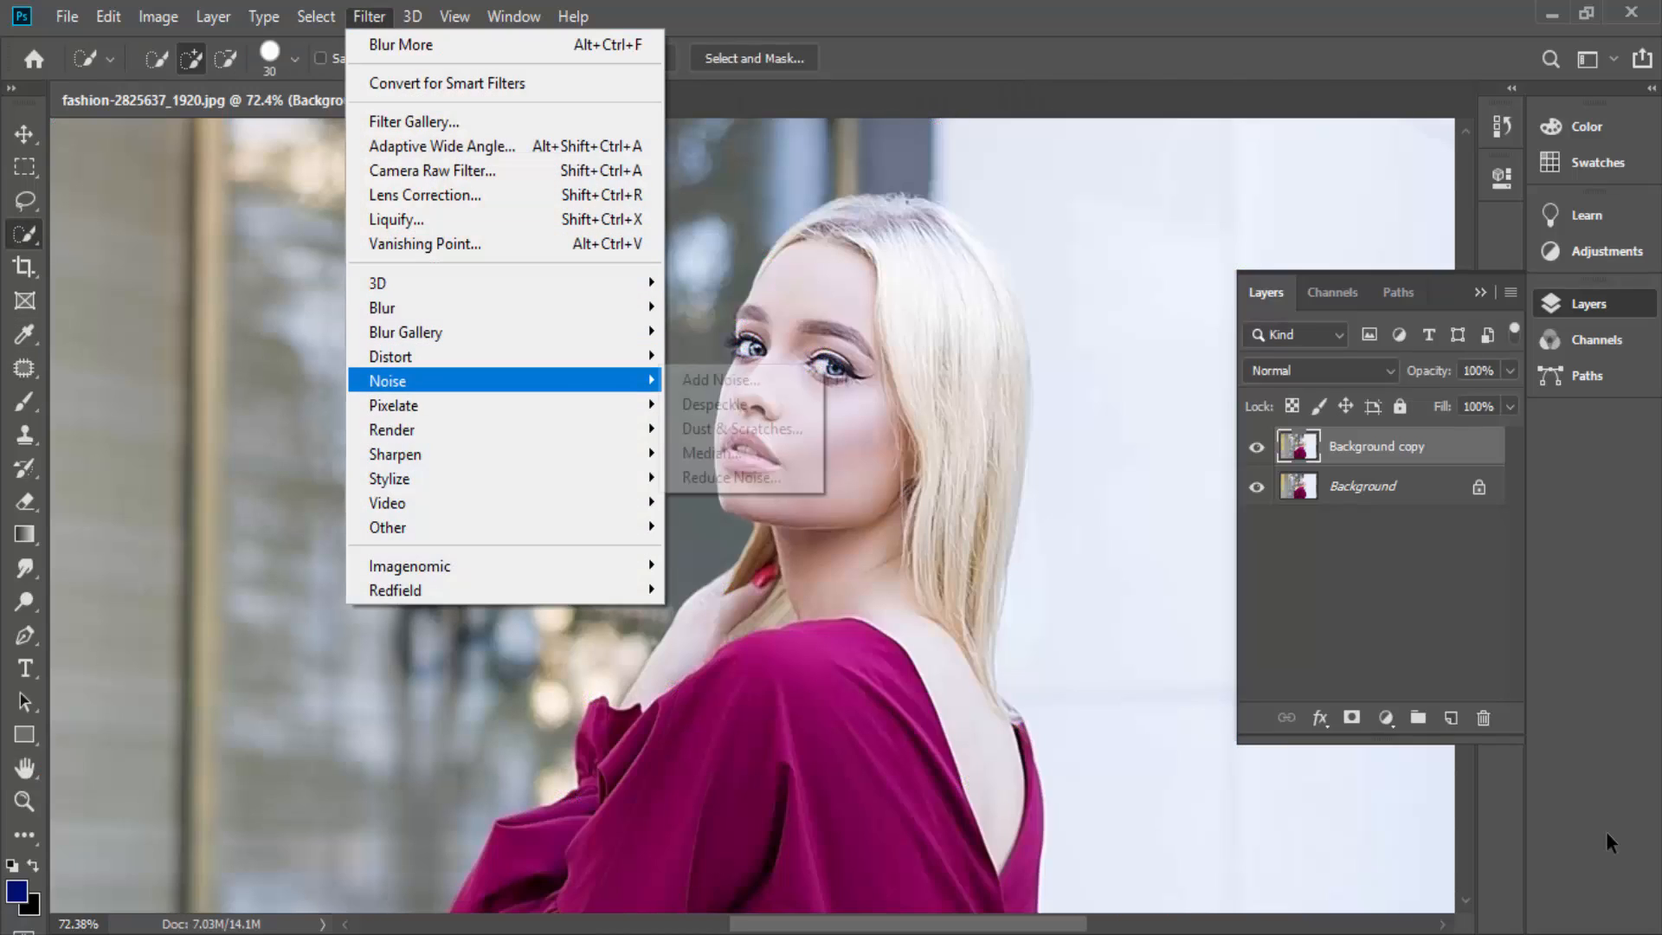
{"action": "left_click", "coordinate": [715, 404]}
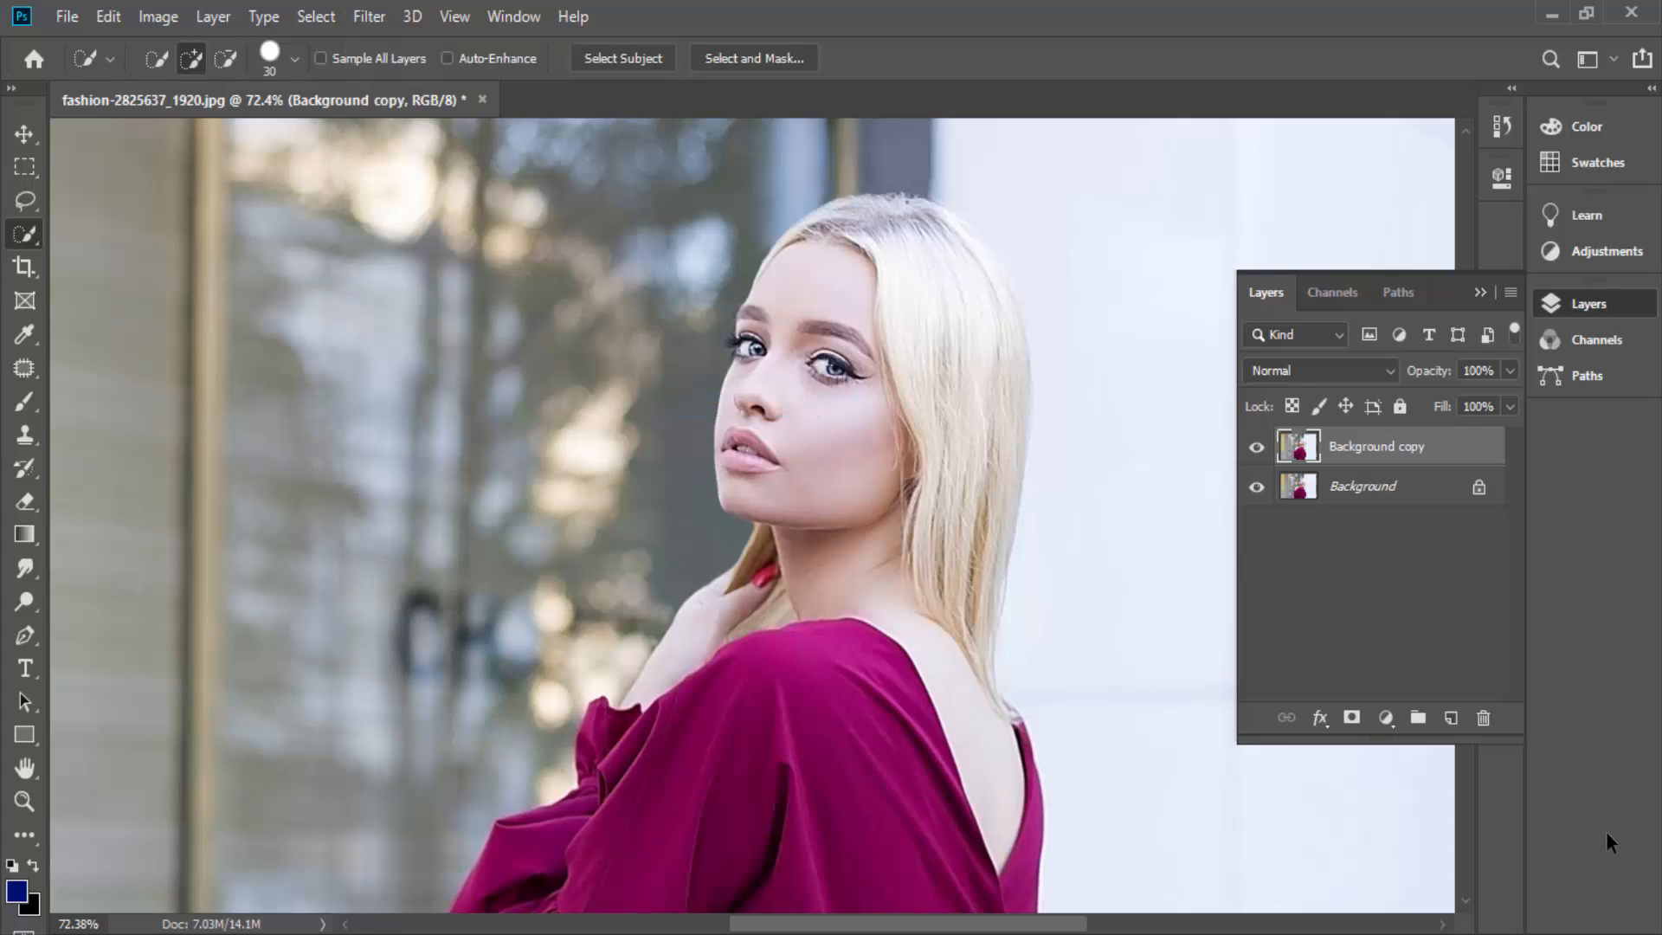
{"action": "left_click_drag", "start_coordinate": [799, 398], "coordinate": [842, 472]}
{"action": "key", "text": "ctrl+d"}
- Look through the available Pixelate and Stylize filters without applying one
{"action": "left_click", "coordinate": [369, 16]}
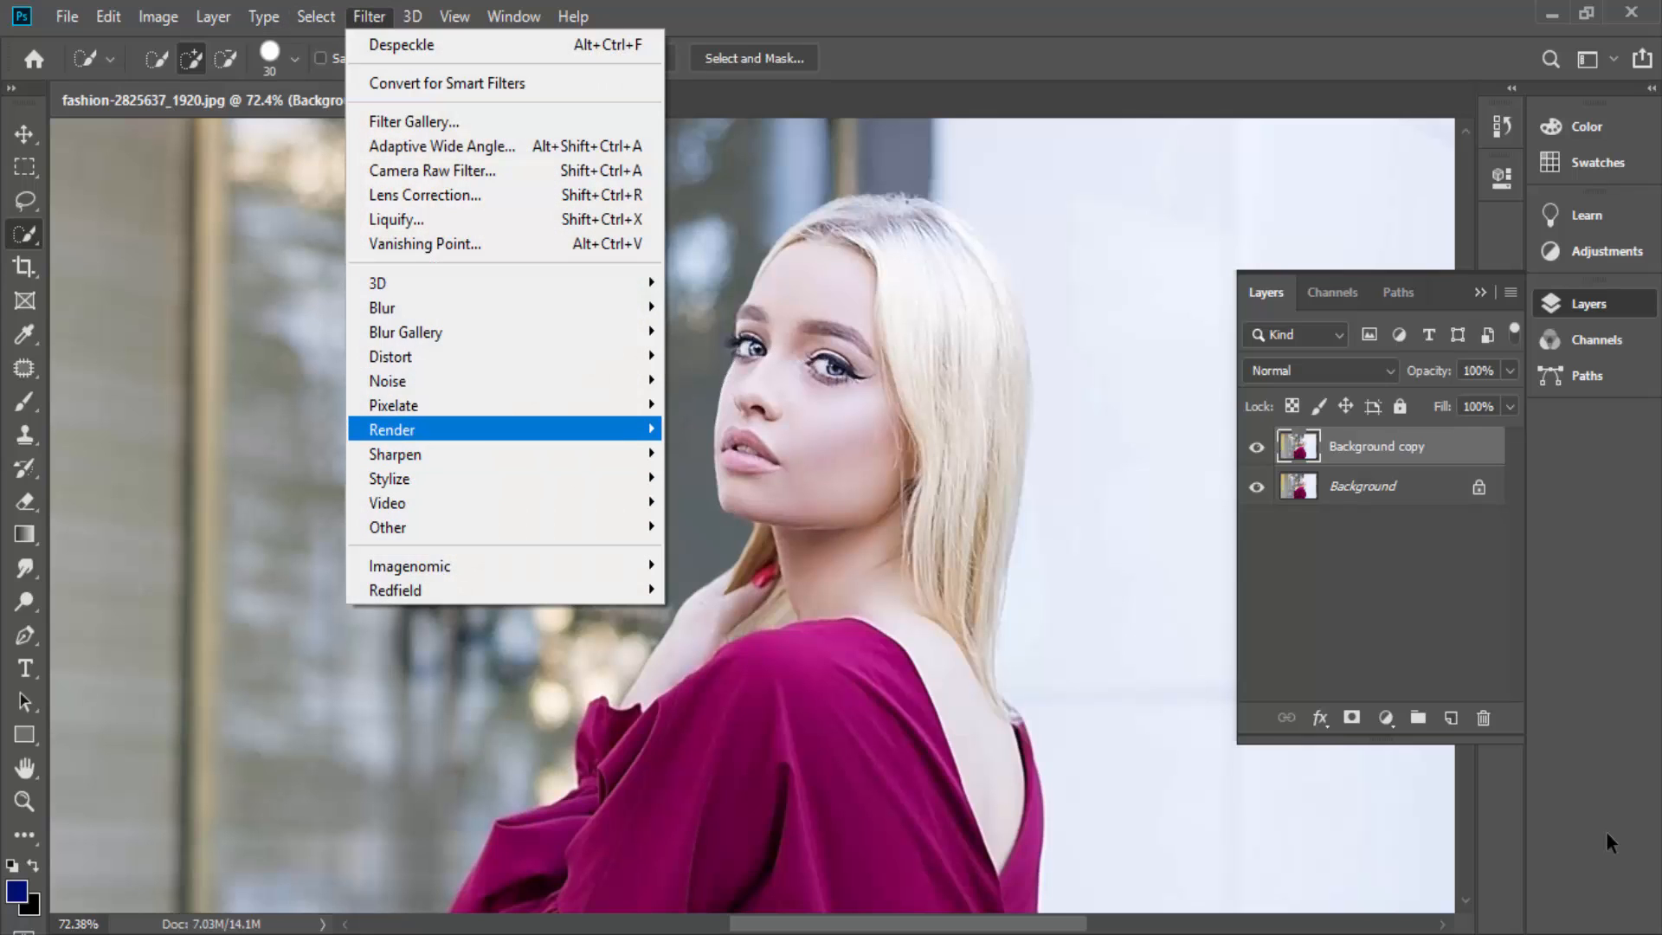
{"action": "mouse_move", "coordinate": [394, 429]}
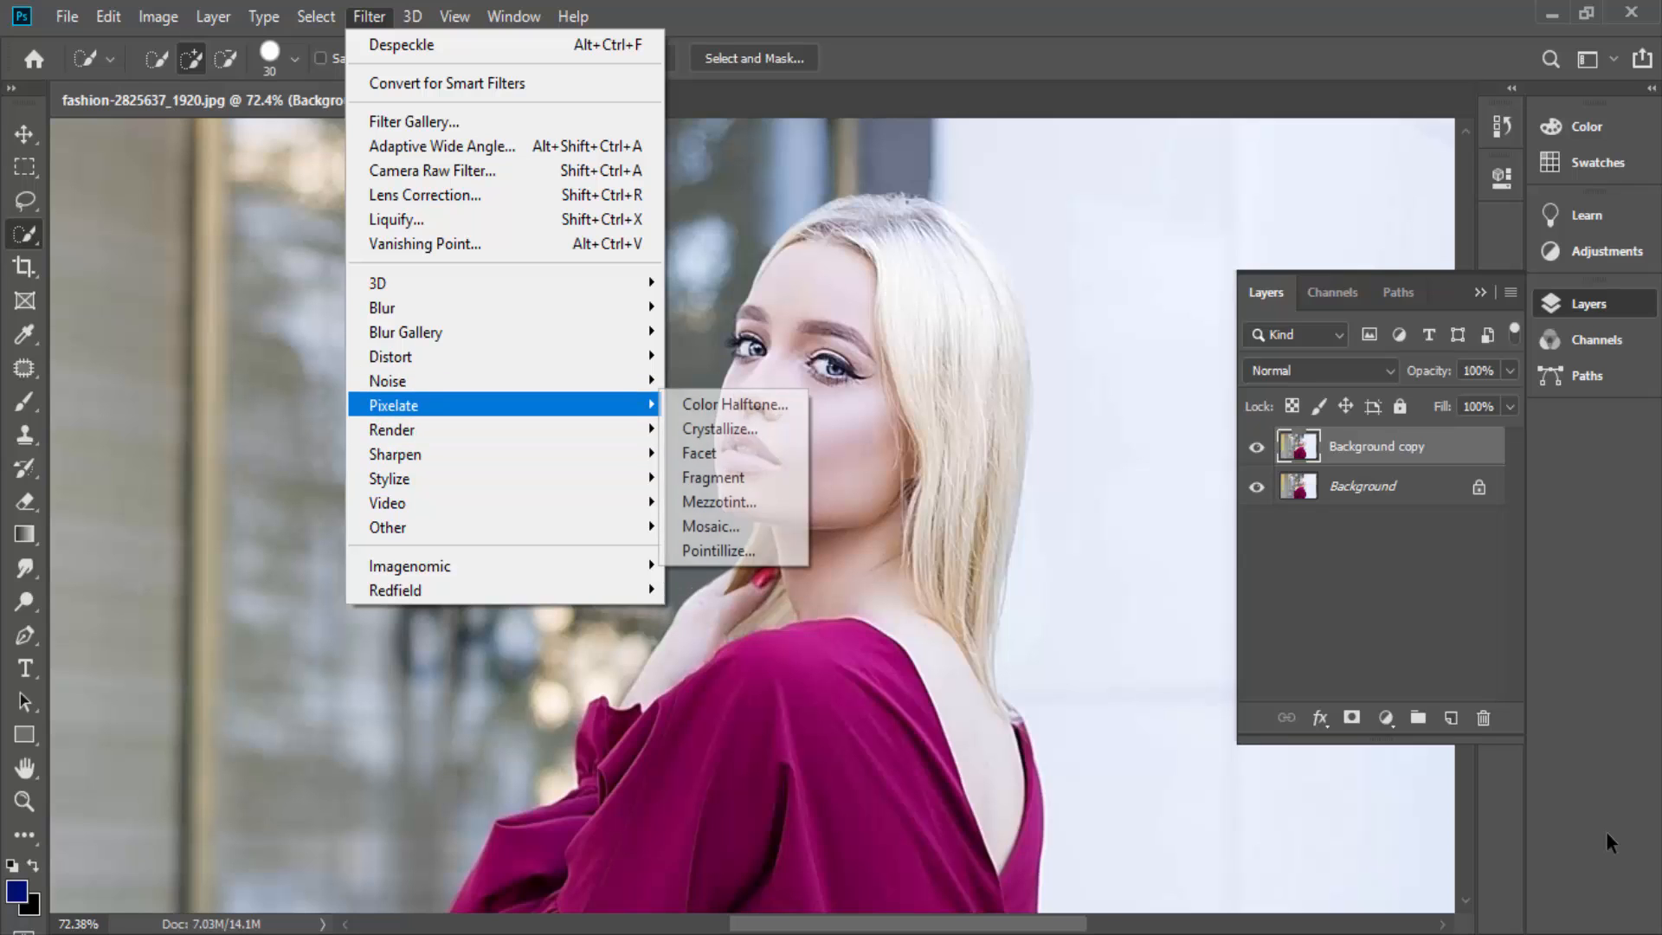
{"action": "mouse_move", "coordinate": [394, 479]}
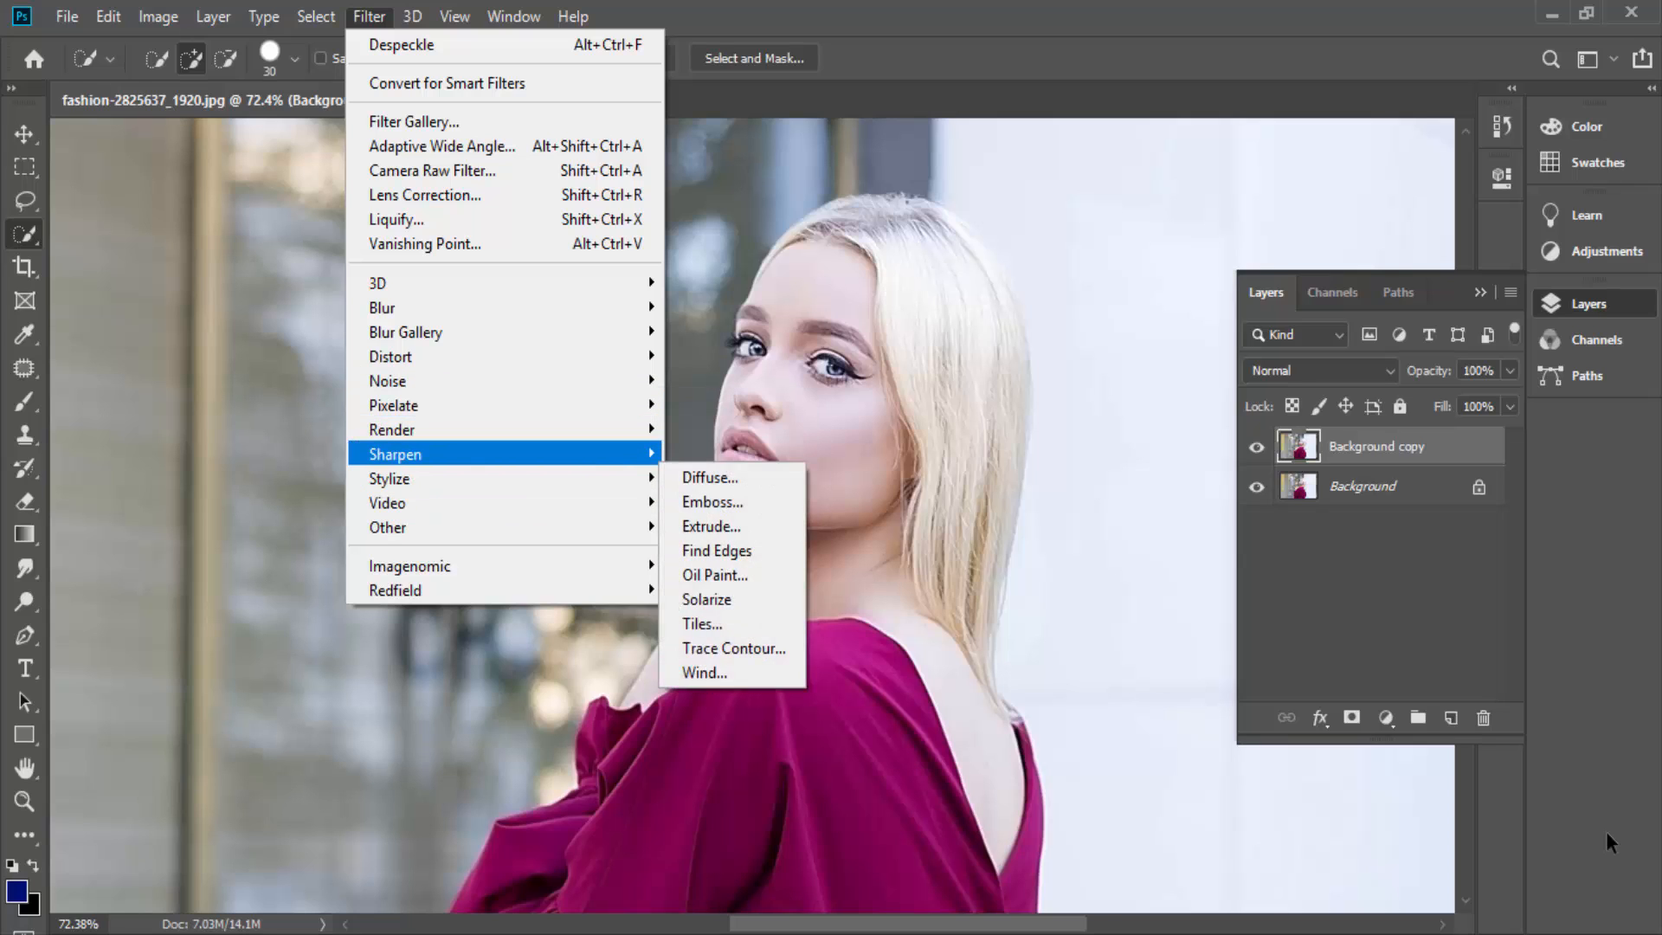
{"action": "key", "text": "Down"}
{"action": "key", "text": "Return"}
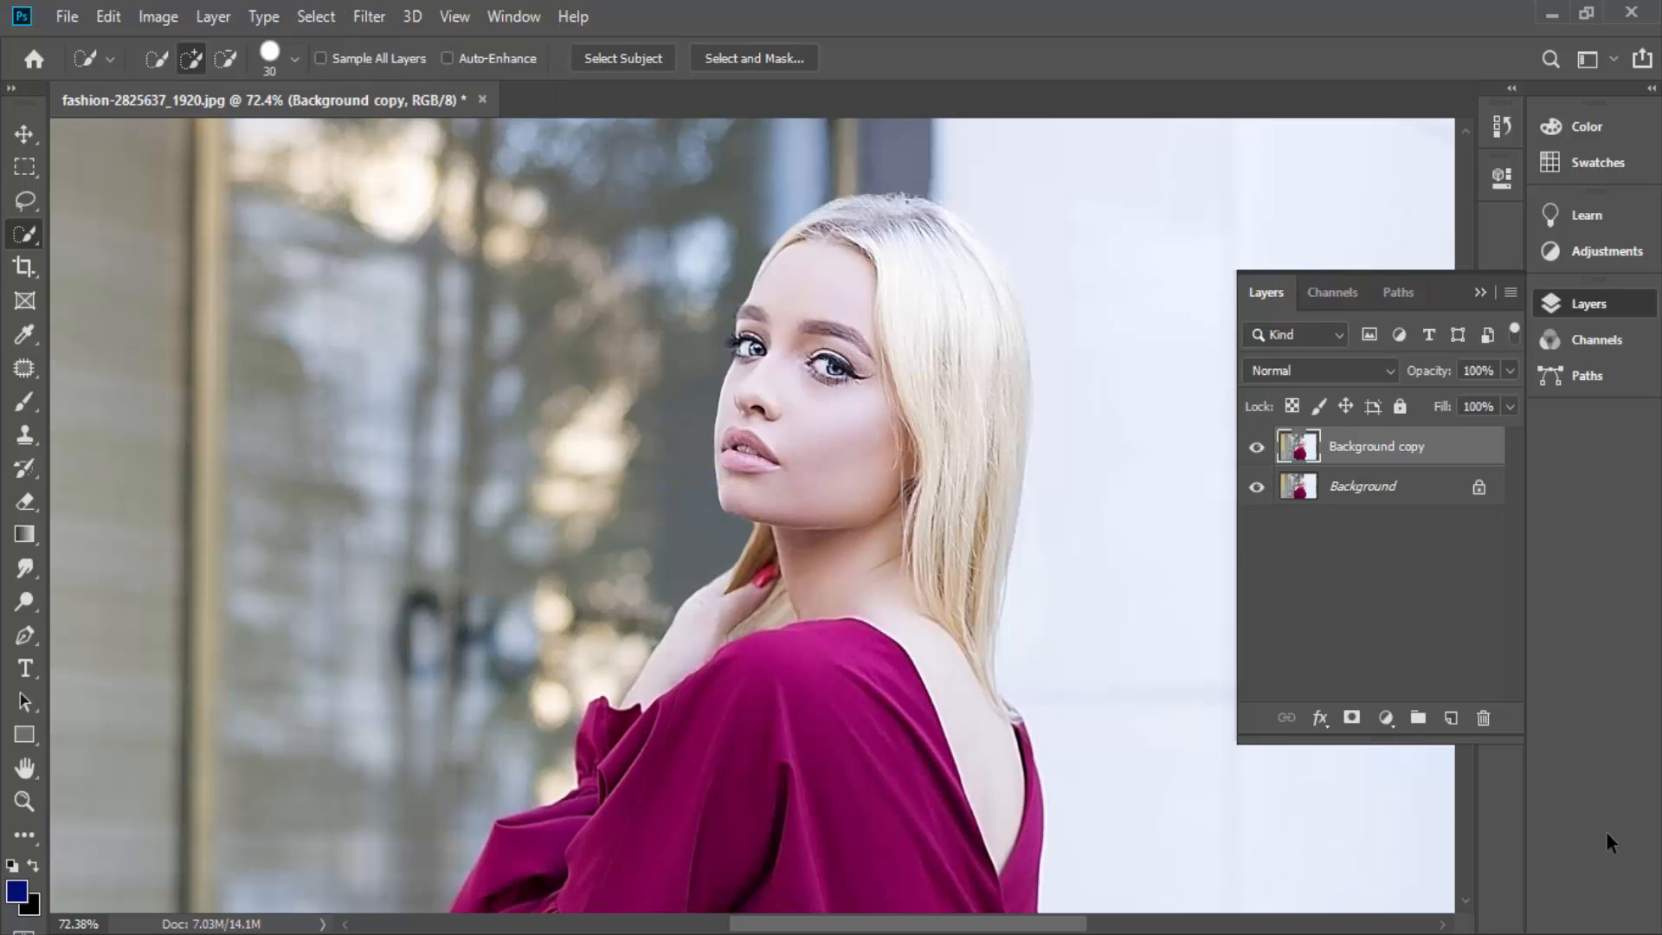
- Inspect the portrait up close and apply the Sharpen filter to the whole Background copy layer
{"action": "scroll", "coordinate": [1607, 843], "scroll_direction": "down", "scroll_amount": 7}
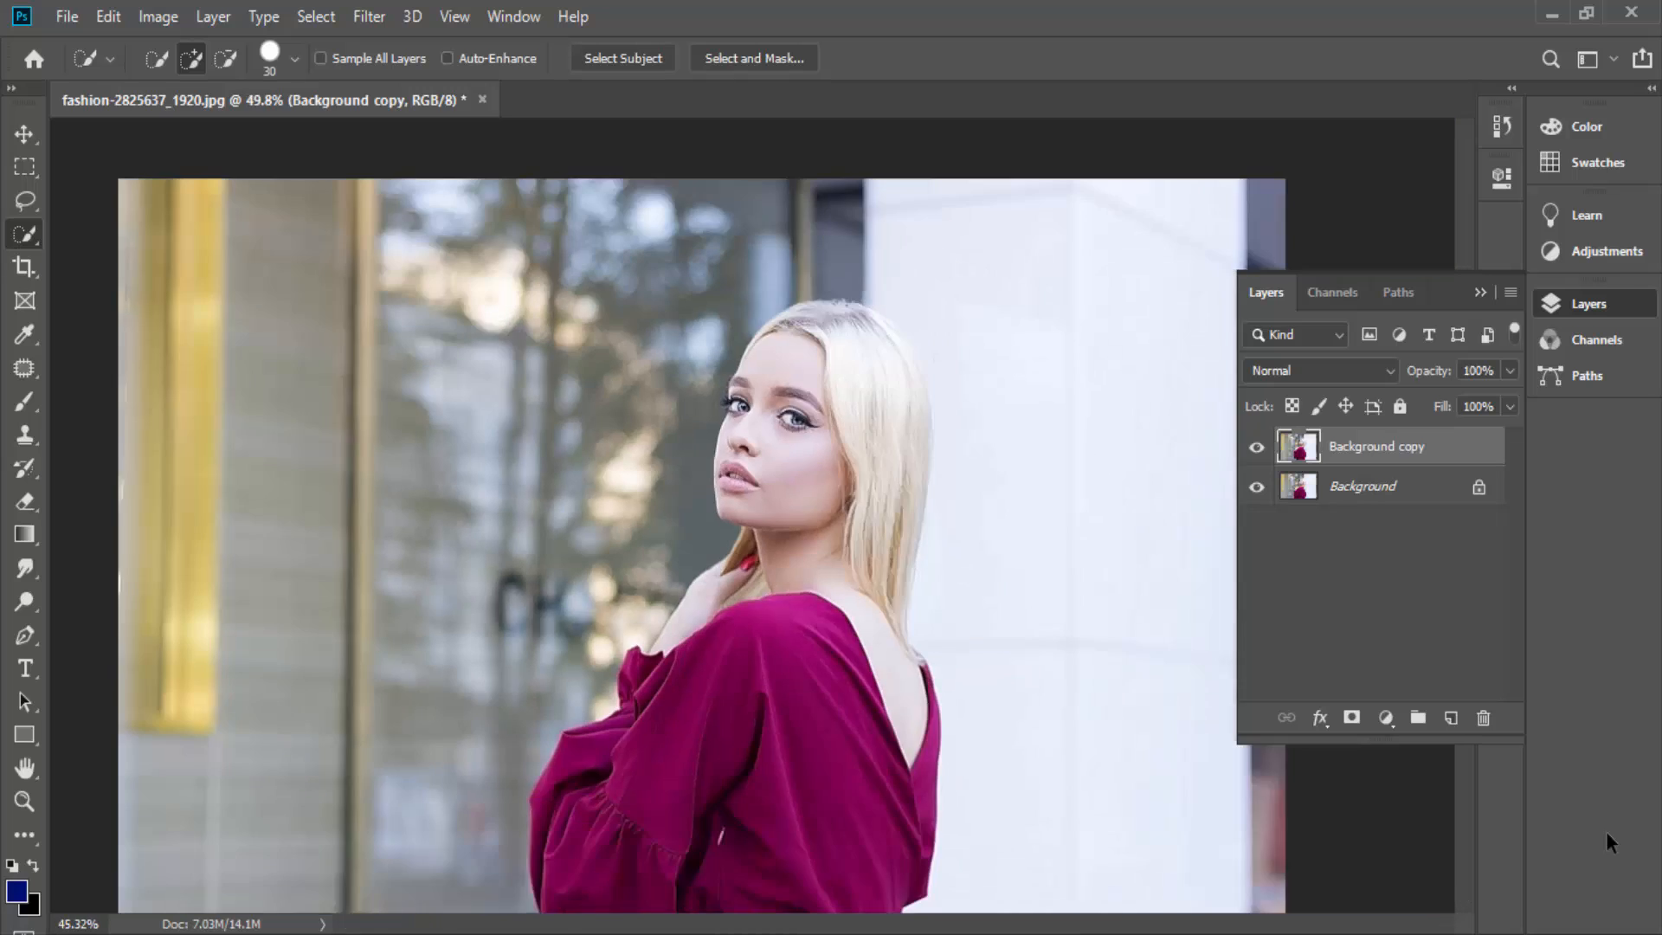
{"action": "scroll", "coordinate": [1606, 842], "scroll_direction": "up", "scroll_amount": 4}
{"action": "scroll", "coordinate": [1607, 842], "scroll_direction": "up", "scroll_amount": 10}
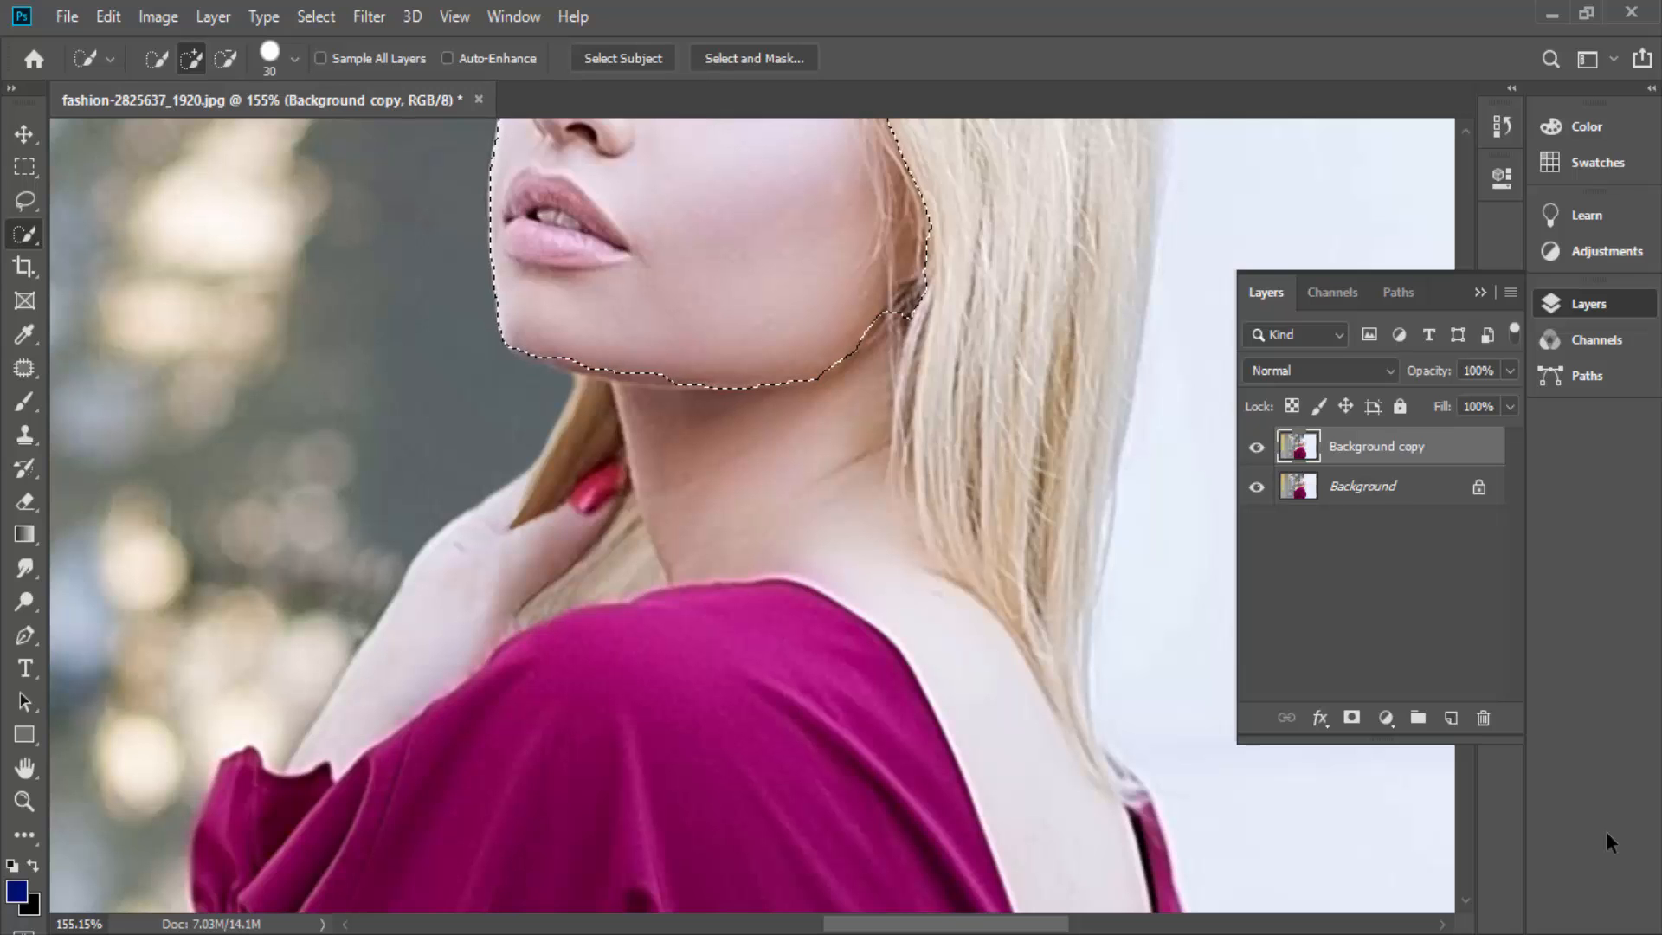
{"action": "scroll", "coordinate": [1607, 842], "scroll_direction": "down", "scroll_amount": 3}
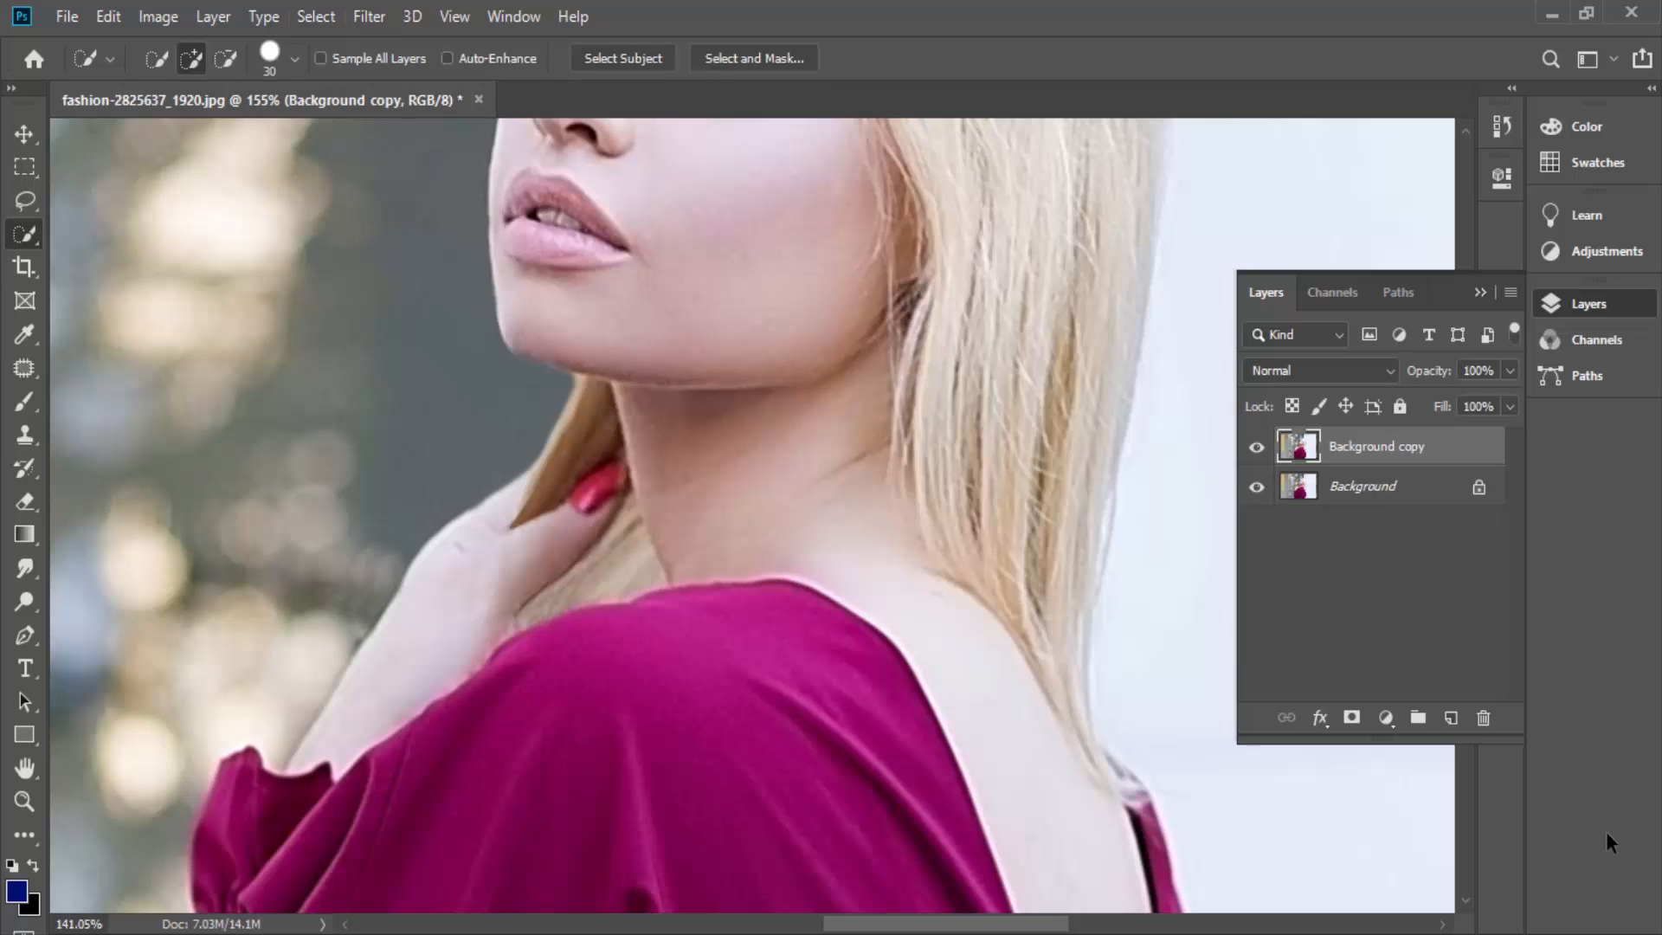
{"action": "scroll", "coordinate": [1607, 843], "scroll_direction": "down", "scroll_amount": 3}
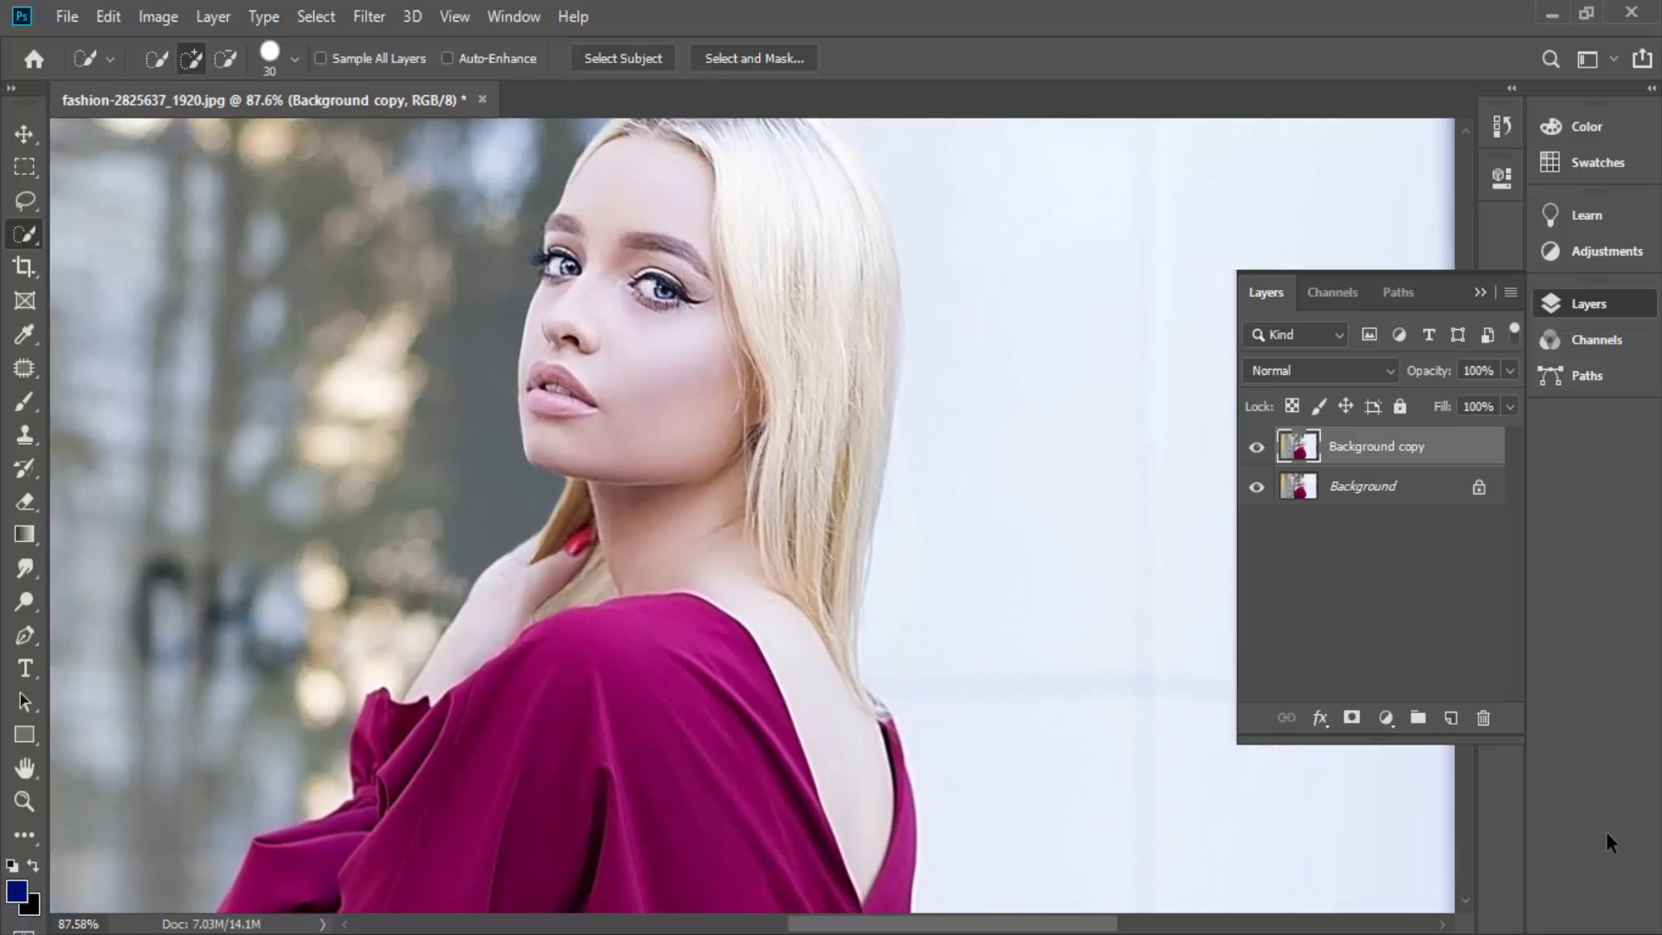
{"action": "left_click", "coordinate": [369, 17]}
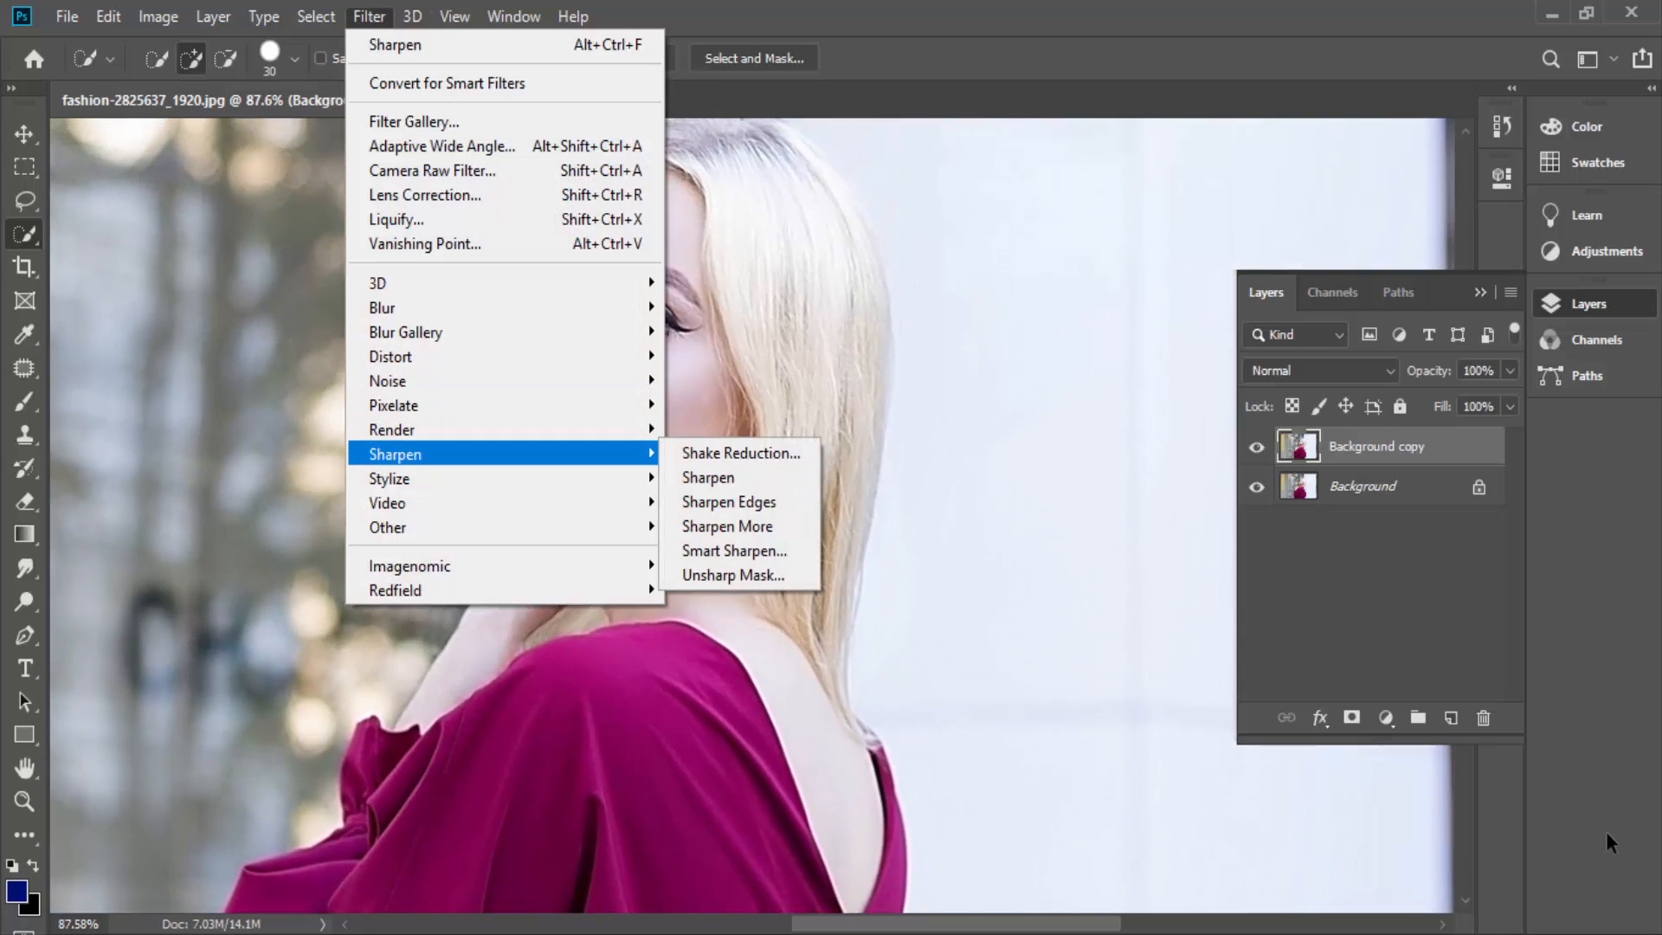
{"action": "left_click", "coordinate": [710, 478]}
{"action": "scroll", "coordinate": [1606, 843], "scroll_direction": "up", "scroll_amount": 4}
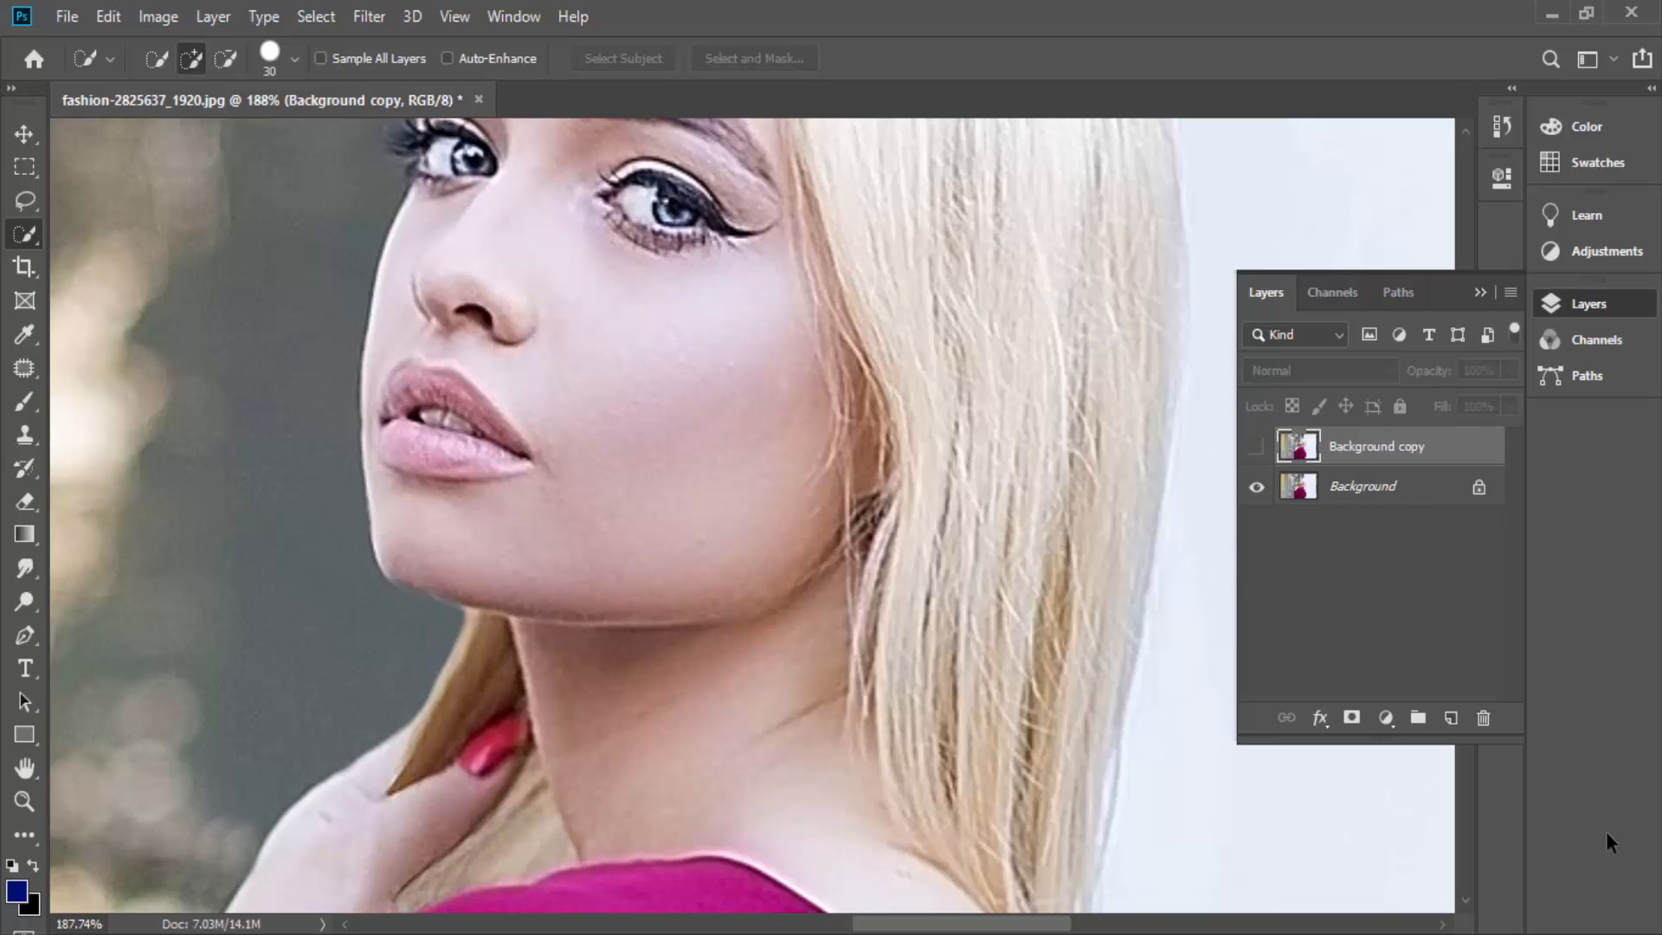
- Compare the face and hair before and after sharpening by hiding and showing the Background copy layer, leaving it visible
{"action": "left_click", "coordinate": [1256, 447]}
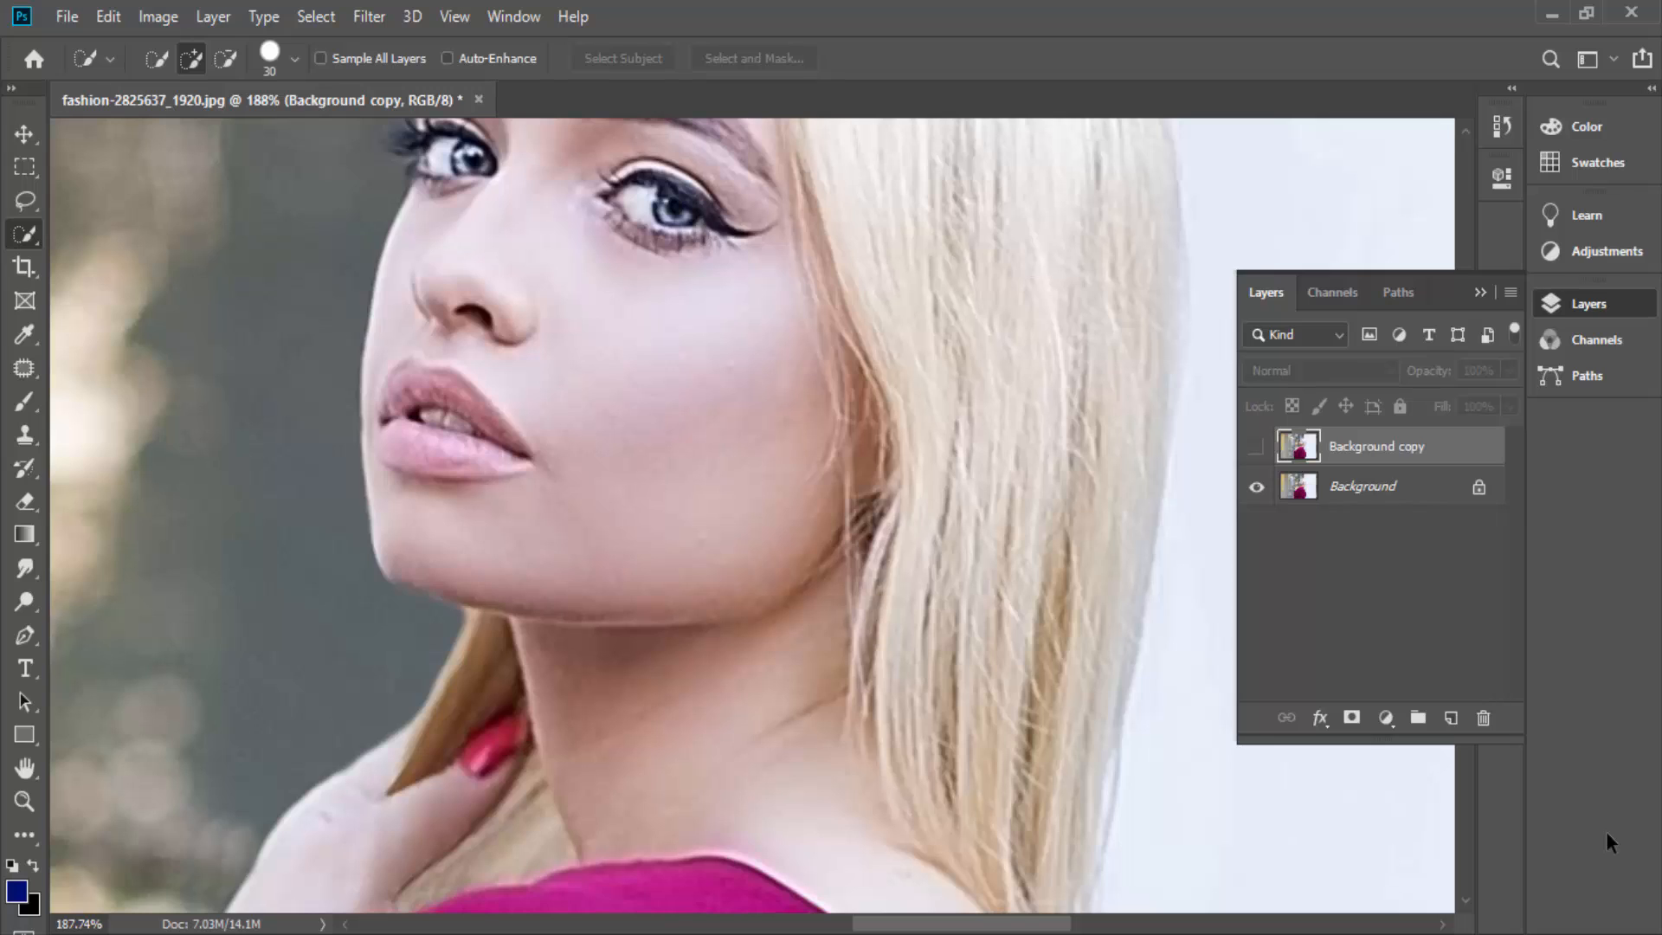
{"action": "left_click", "coordinate": [1256, 446]}
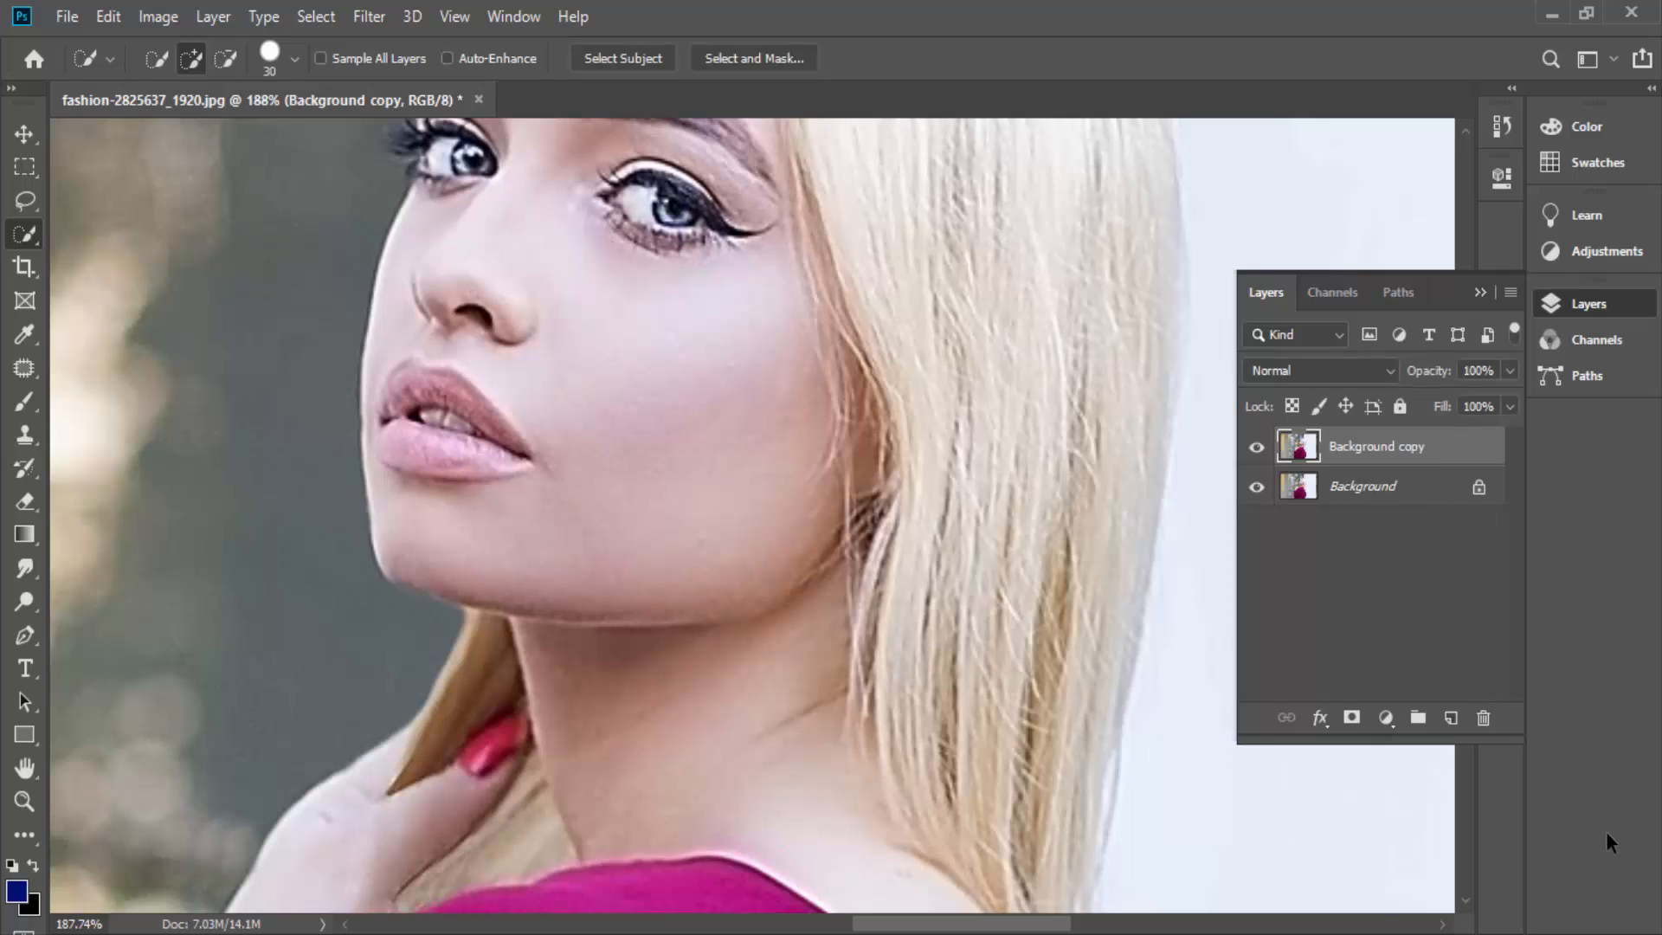
{"action": "left_click", "coordinate": [1256, 447]}
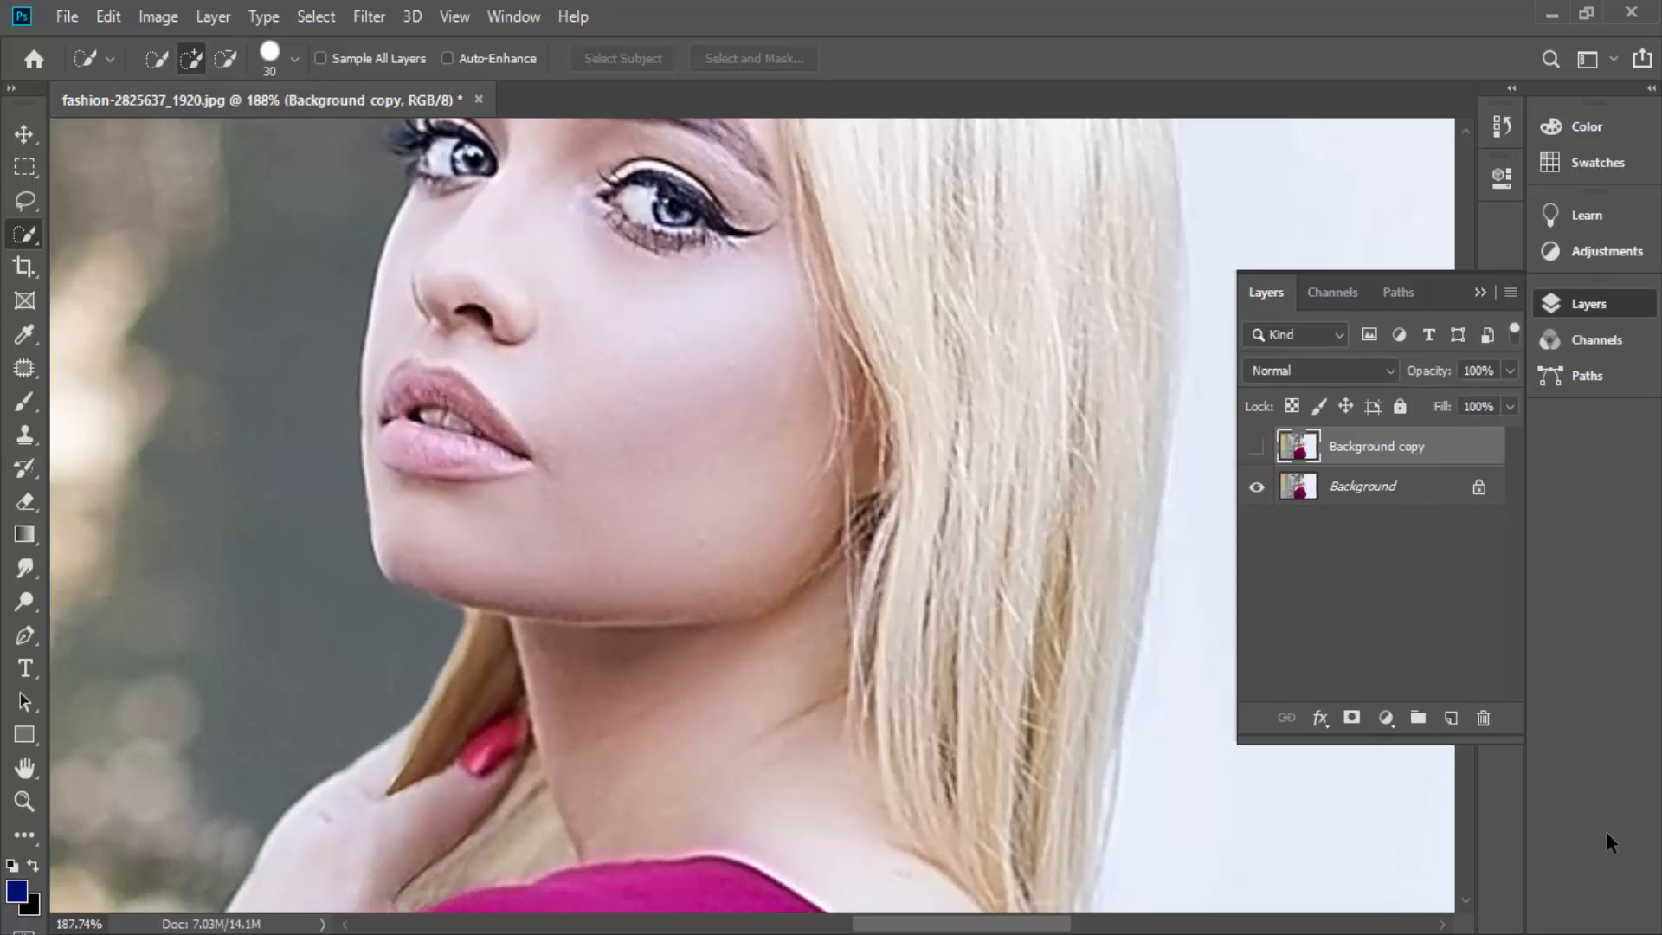
{"action": "left_click", "coordinate": [1256, 447]}
{"action": "left_click", "coordinate": [1256, 447]}
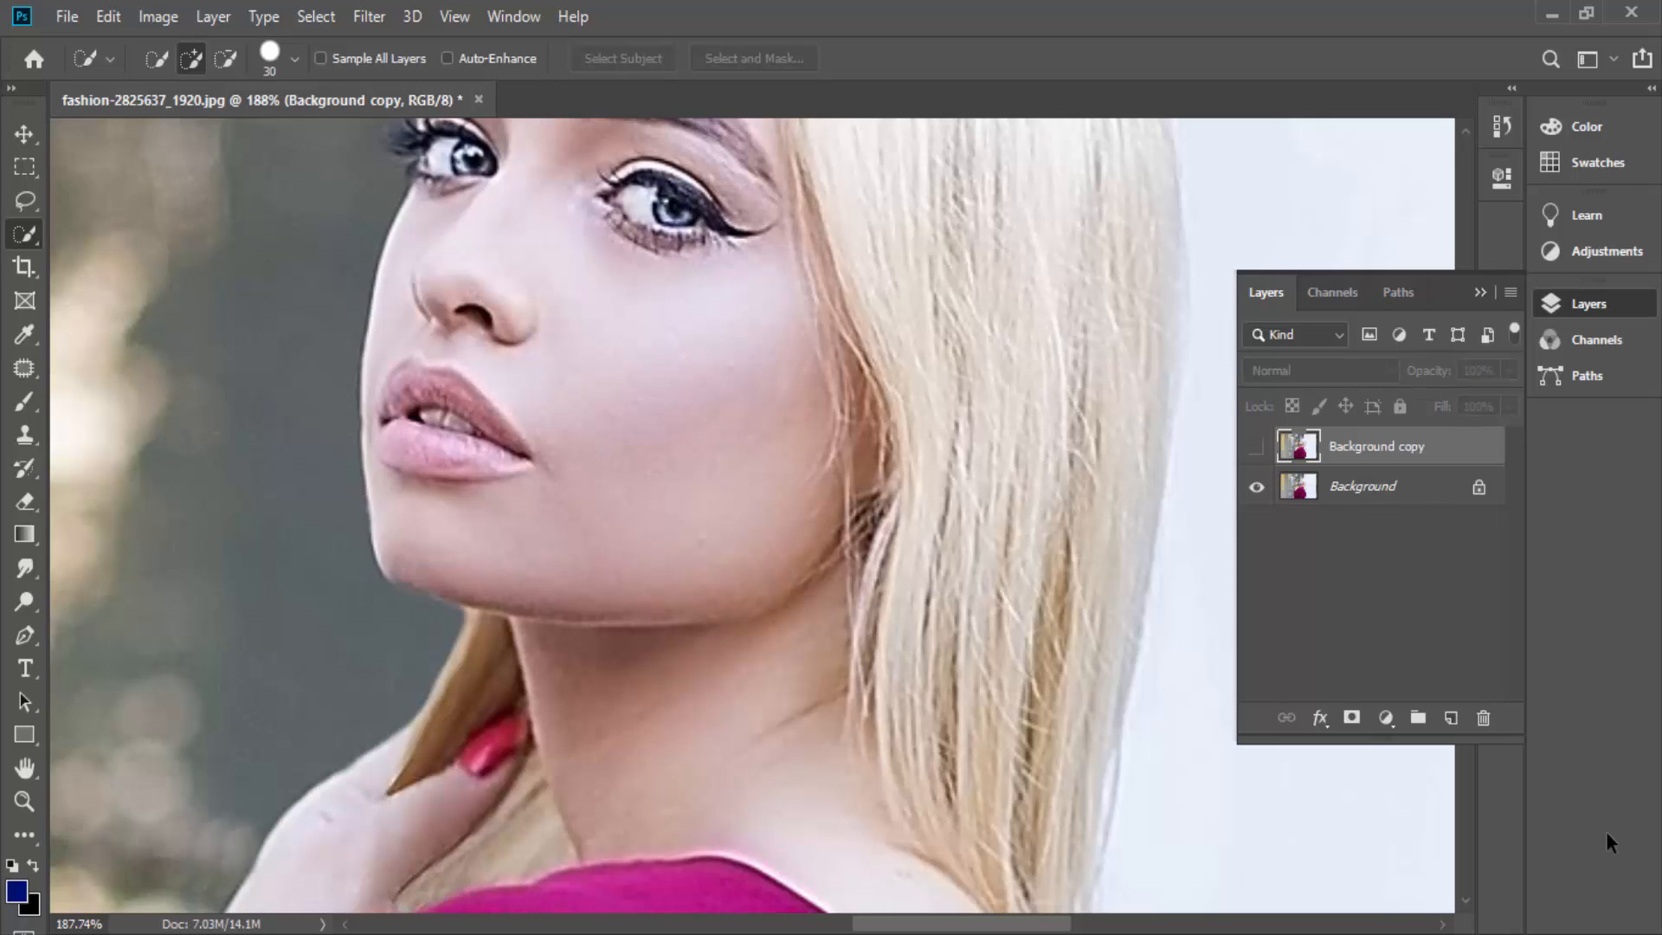
{"action": "left_click", "coordinate": [368, 16]}
{"action": "key", "text": "Escape"}
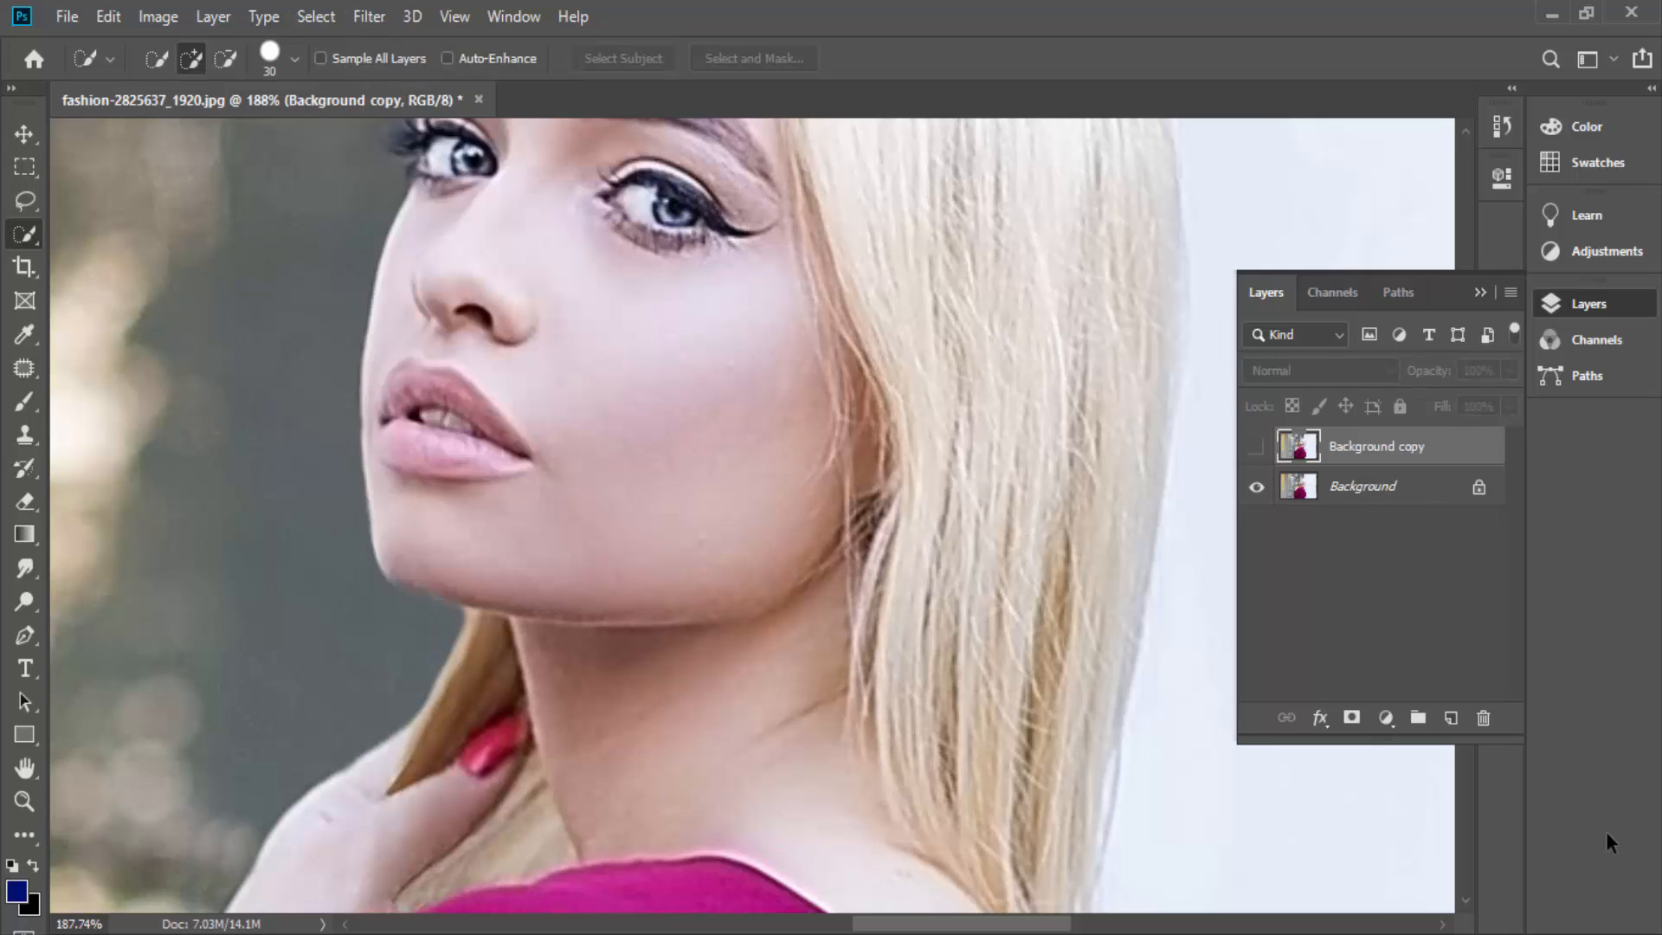
{"action": "left_click", "coordinate": [1257, 447]}
{"action": "scroll", "coordinate": [900, 597], "scroll_direction": "up", "scroll_amount": 3}
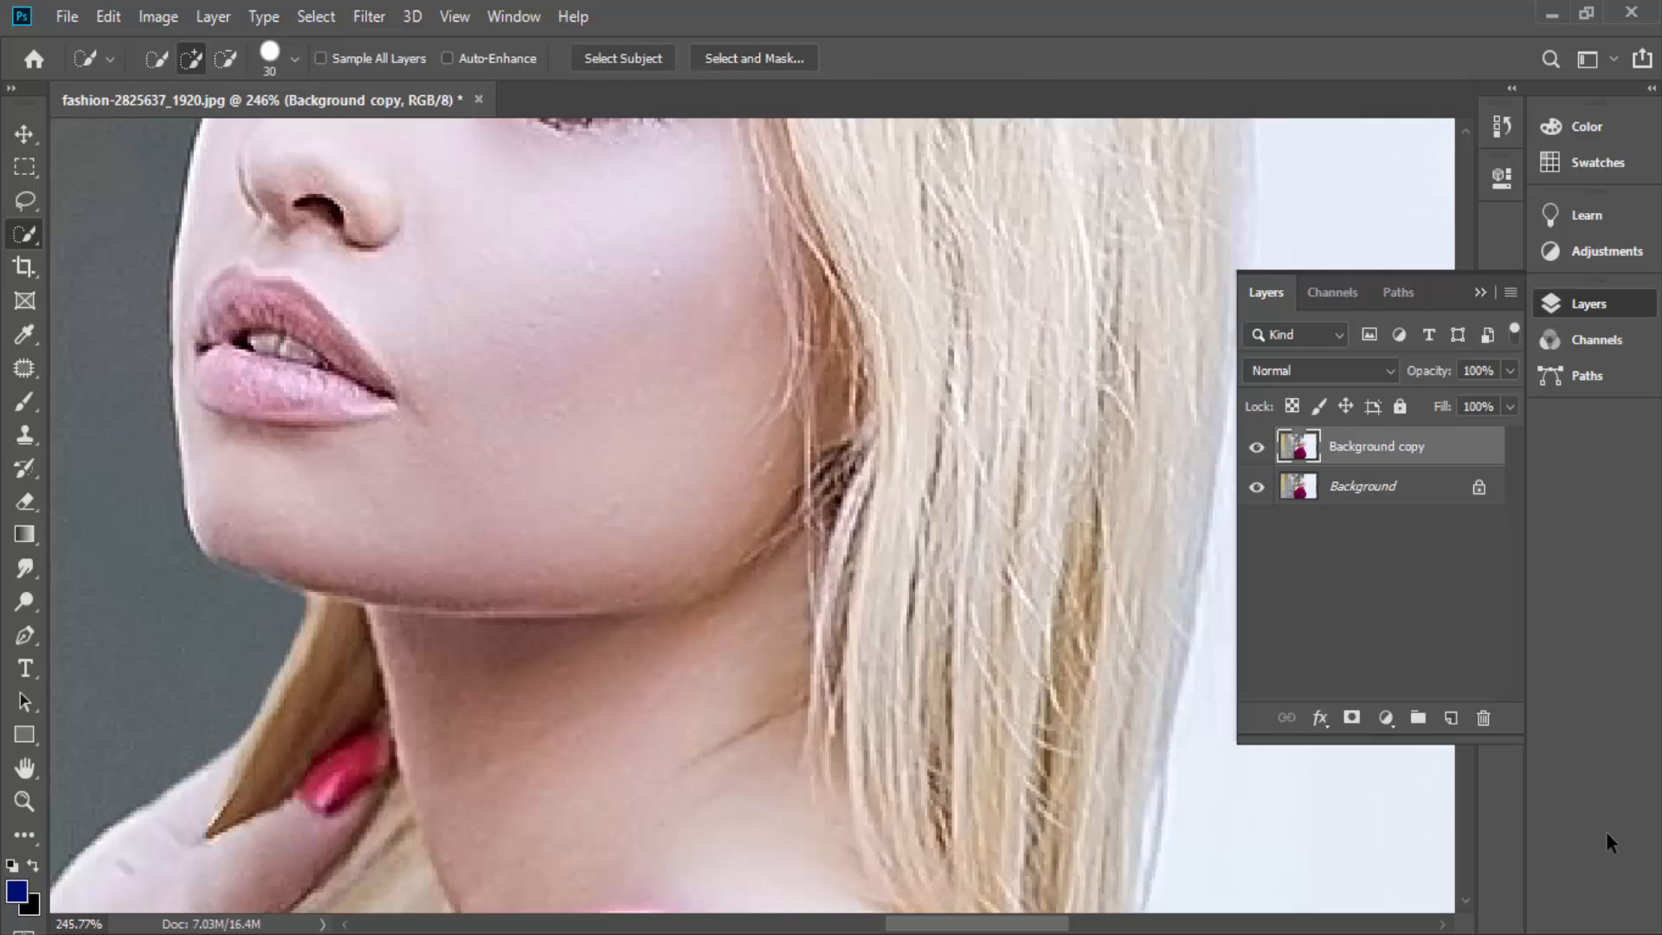
{"action": "scroll", "coordinate": [390, 407], "scroll_direction": "down", "scroll_amount": 5}
- Start the High Pass filter on the Background copy layer and preview radii between 3.3 and 4.0 pixels
{"action": "left_click", "coordinate": [316, 16]}
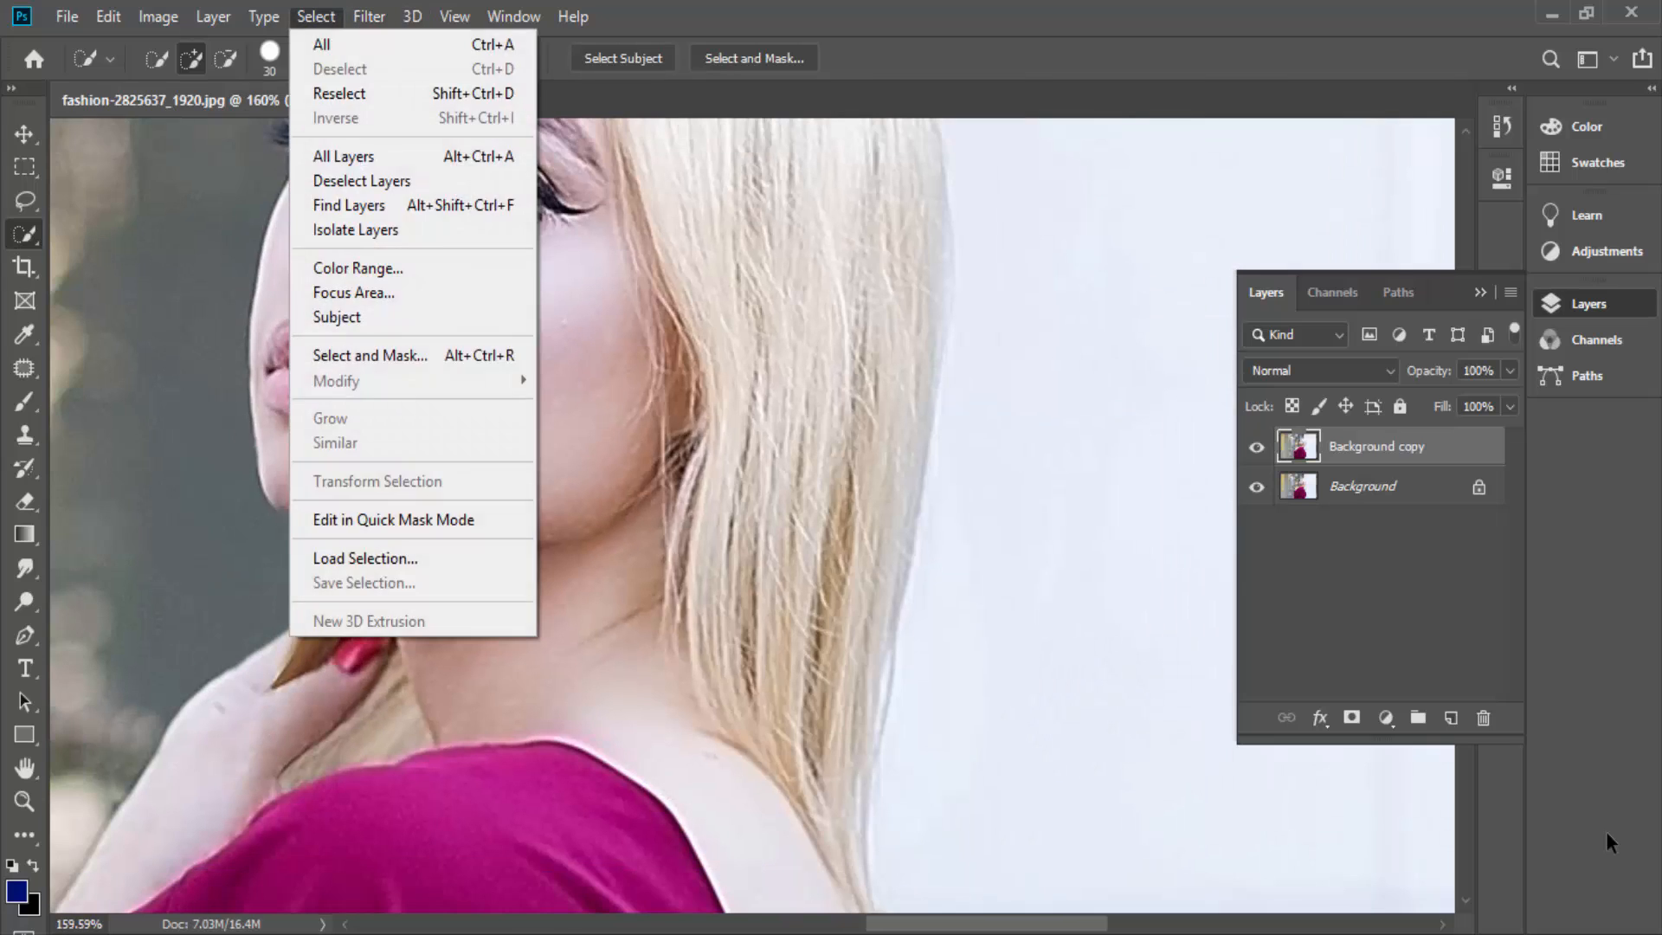
{"action": "mouse_move", "coordinate": [368, 16]}
{"action": "mouse_move", "coordinate": [390, 479]}
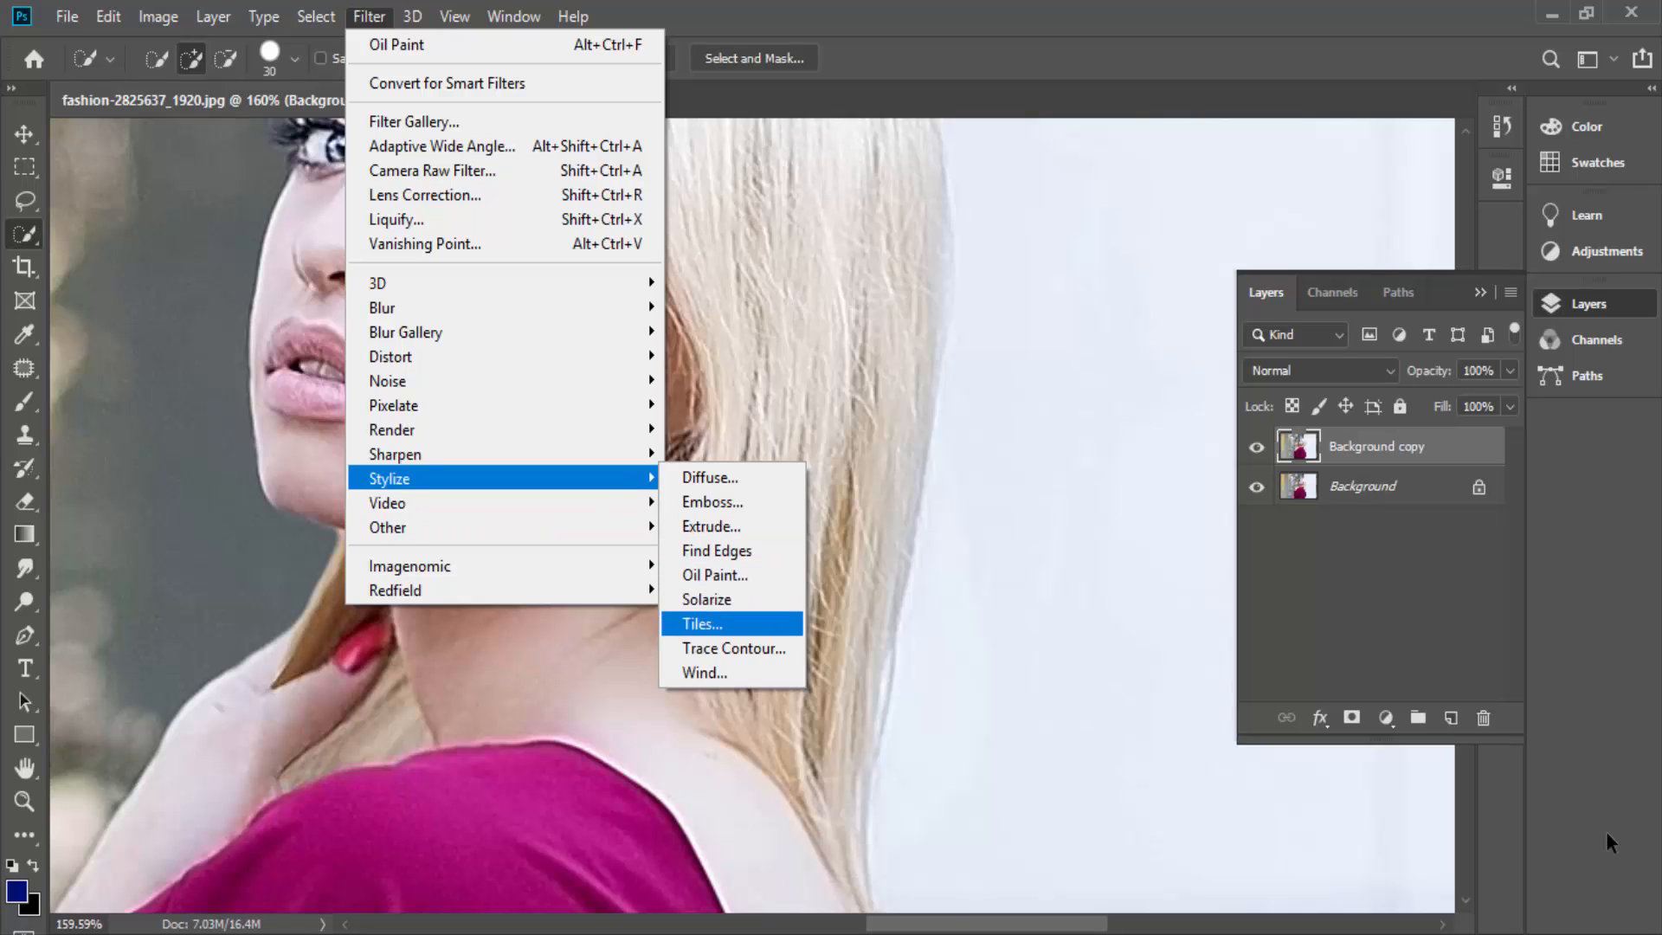
{"action": "mouse_move", "coordinate": [388, 527]}
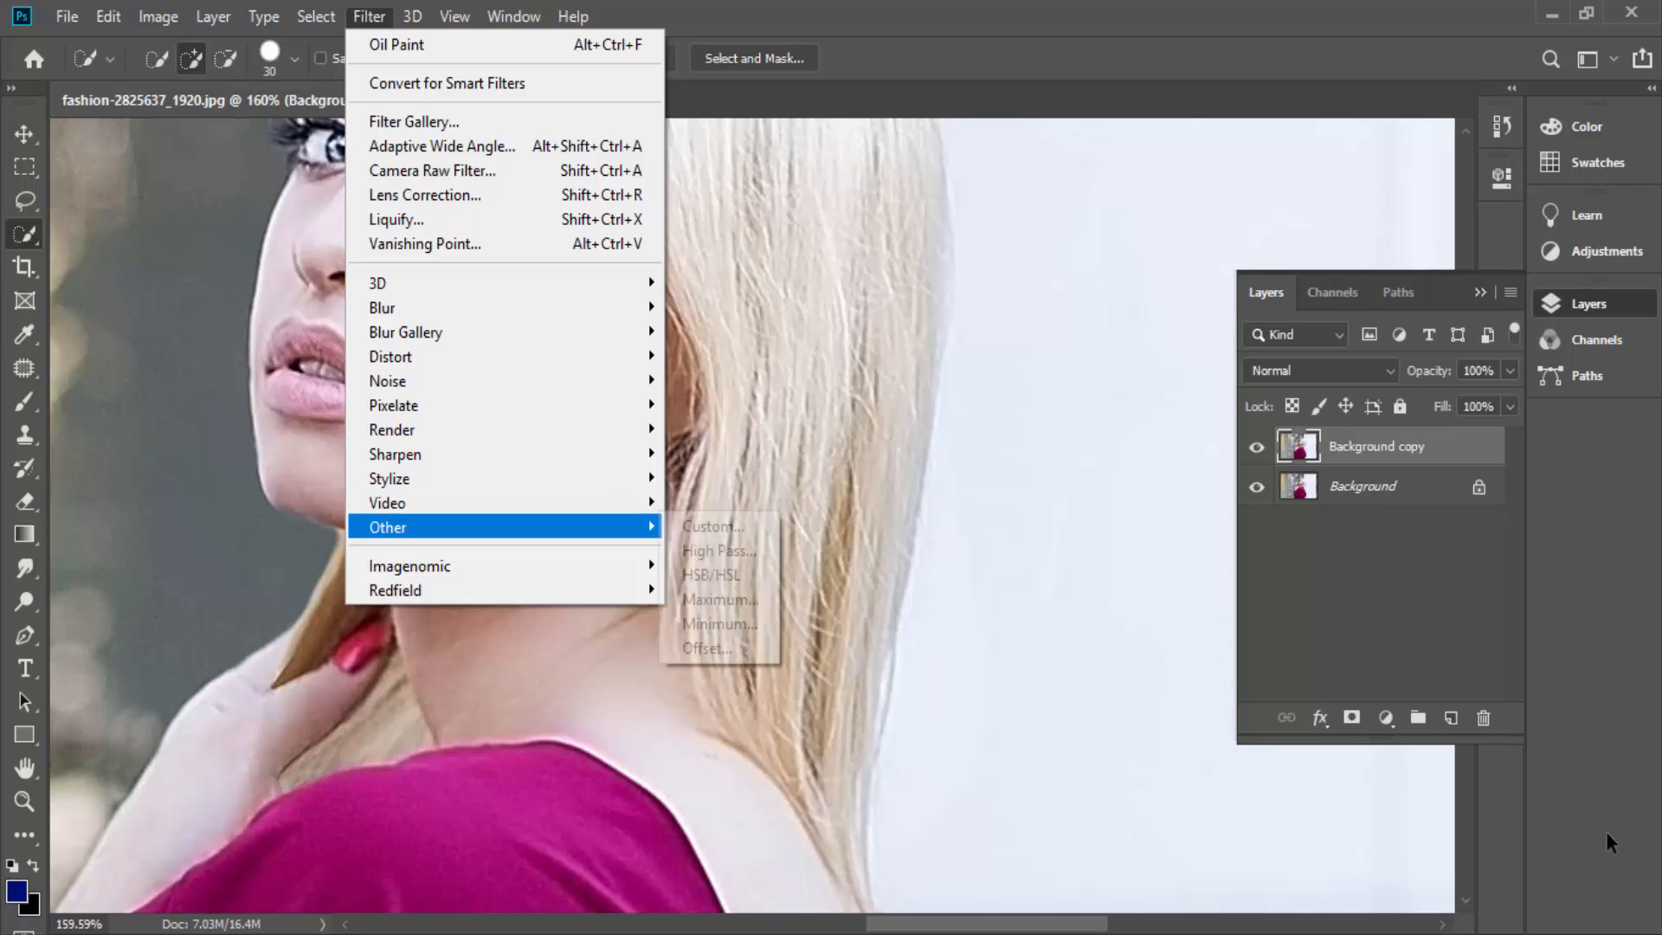
{"action": "left_click", "coordinate": [719, 550]}
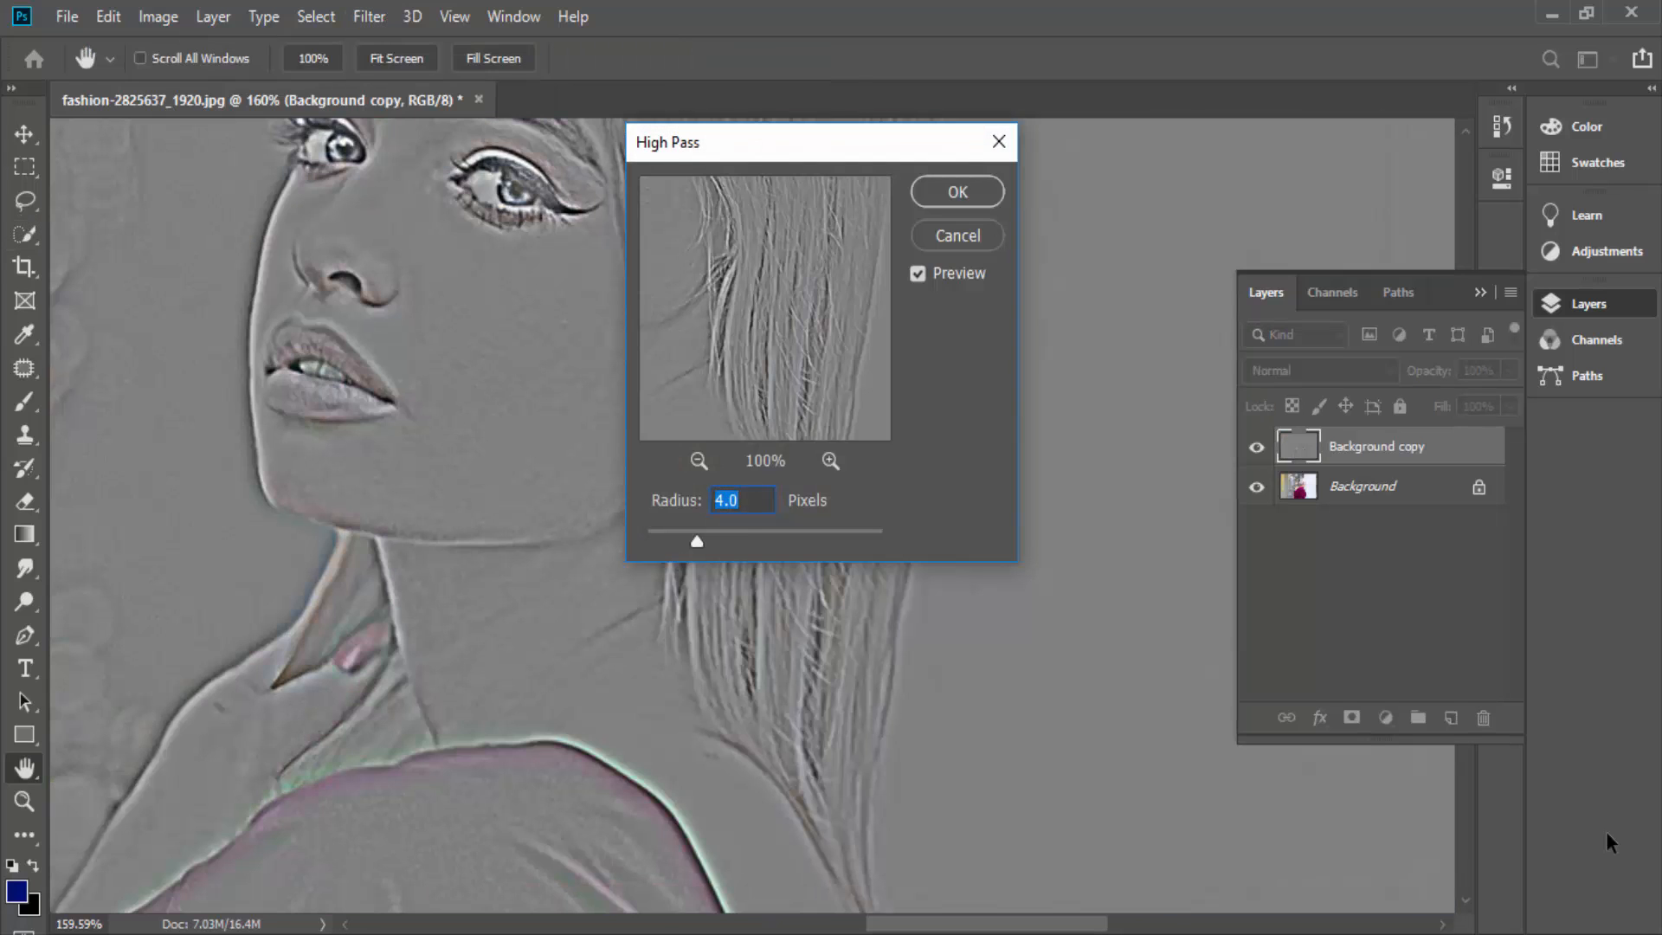
{"action": "key", "text": "Down"}
{"action": "key", "text": "Down"}
{"action": "key", "text": "Down"}
{"action": "key", "text": "Down"}
{"action": "key", "text": "Down"}
{"action": "key", "text": "Down"}
{"action": "key", "text": "Down"}
{"action": "key", "text": "Down"}
{"action": "key", "text": "Down"}
{"action": "key", "text": "Down"}
{"action": "key", "text": "Down"}
{"action": "key", "text": "Down"}
{"action": "key", "text": "Down"}
{"action": "key", "text": "Down"}
{"action": "key", "text": "Down"}
{"action": "key", "text": "Down"}
{"action": "key", "text": "Down"}
{"action": "key", "text": "Down"}
{"action": "key", "text": "Down"}
{"action": "key", "text": "Down"}
{"action": "key", "text": "Up"}
{"action": "key", "text": "Up"}
{"action": "key", "text": "Up"}
{"action": "key", "text": "Up"}
{"action": "key", "text": "Up"}
{"action": "key", "text": "Up"}
{"action": "key", "text": "Up"}
{"action": "key", "text": "Up"}
{"action": "key", "text": "Up"}
{"action": "key", "text": "Up"}
{"action": "key", "text": "Up"}
{"action": "key", "text": "Up"}
{"action": "key", "text": "Up"}
{"action": "key", "text": "Up"}
{"action": "key", "text": "Up"}
{"action": "key", "text": "Up"}
{"action": "key", "text": "Up"}
{"action": "key", "text": "Up"}
{"action": "key", "text": "Up"}
{"action": "key", "text": "Up"}
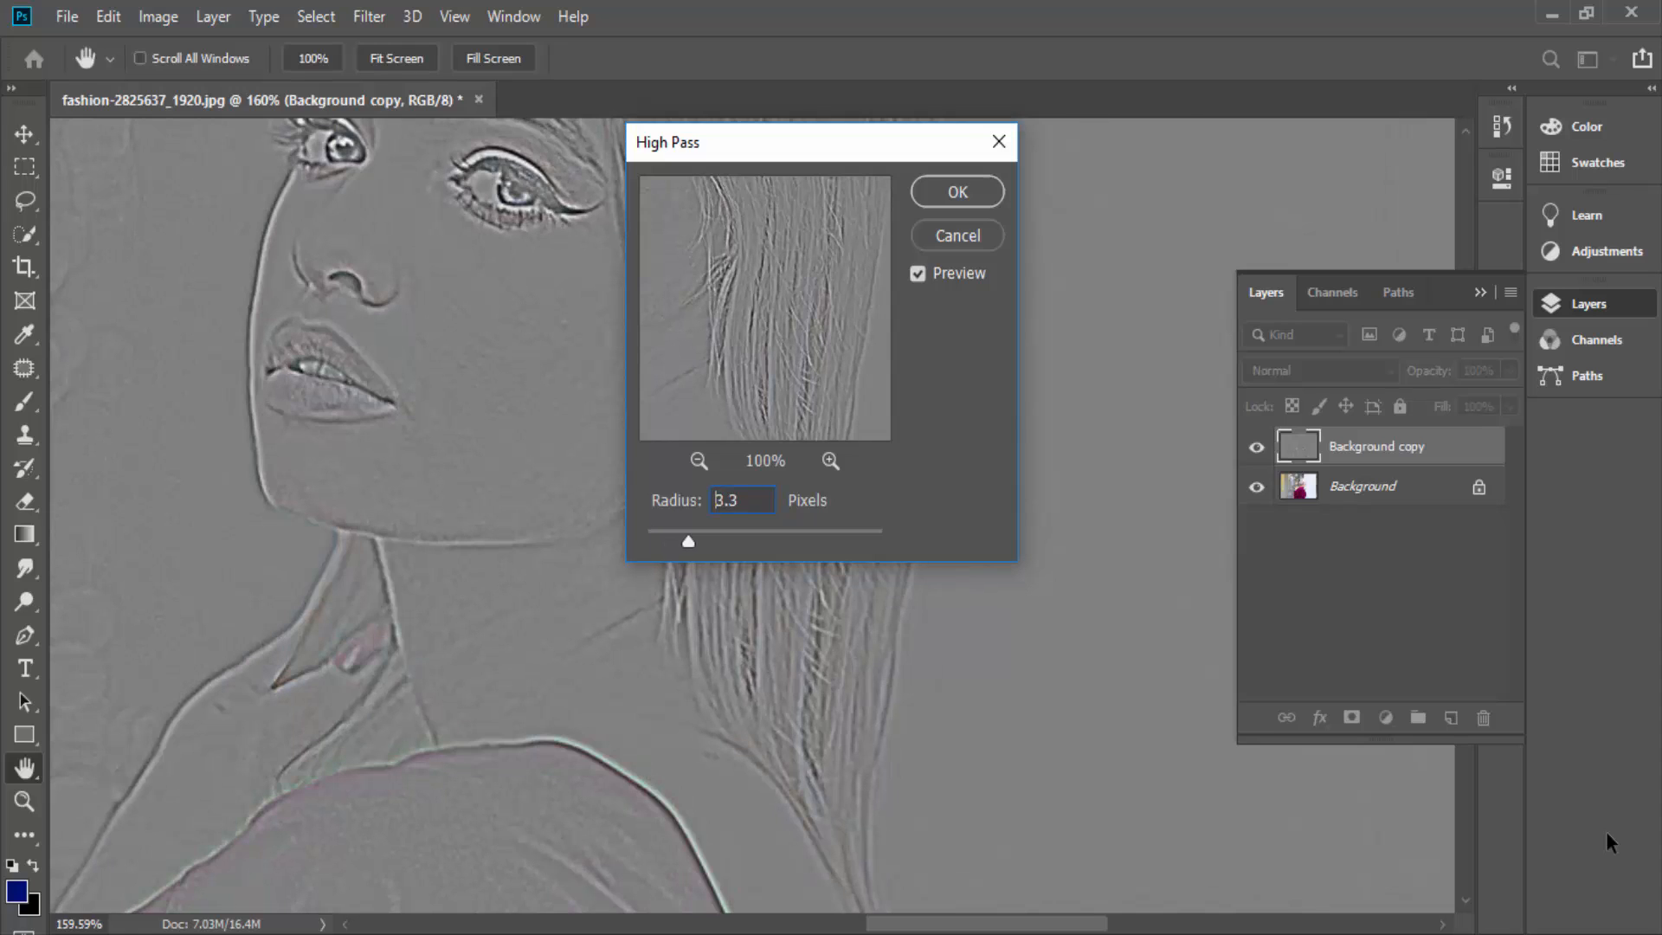
{"action": "key", "text": "Up"}
{"action": "key", "text": "Up"}
{"action": "key", "text": "Up"}
{"action": "key", "text": "Up"}
{"action": "key", "text": "Up"}
{"action": "key", "text": "Up"}
{"action": "key", "text": "Up"}
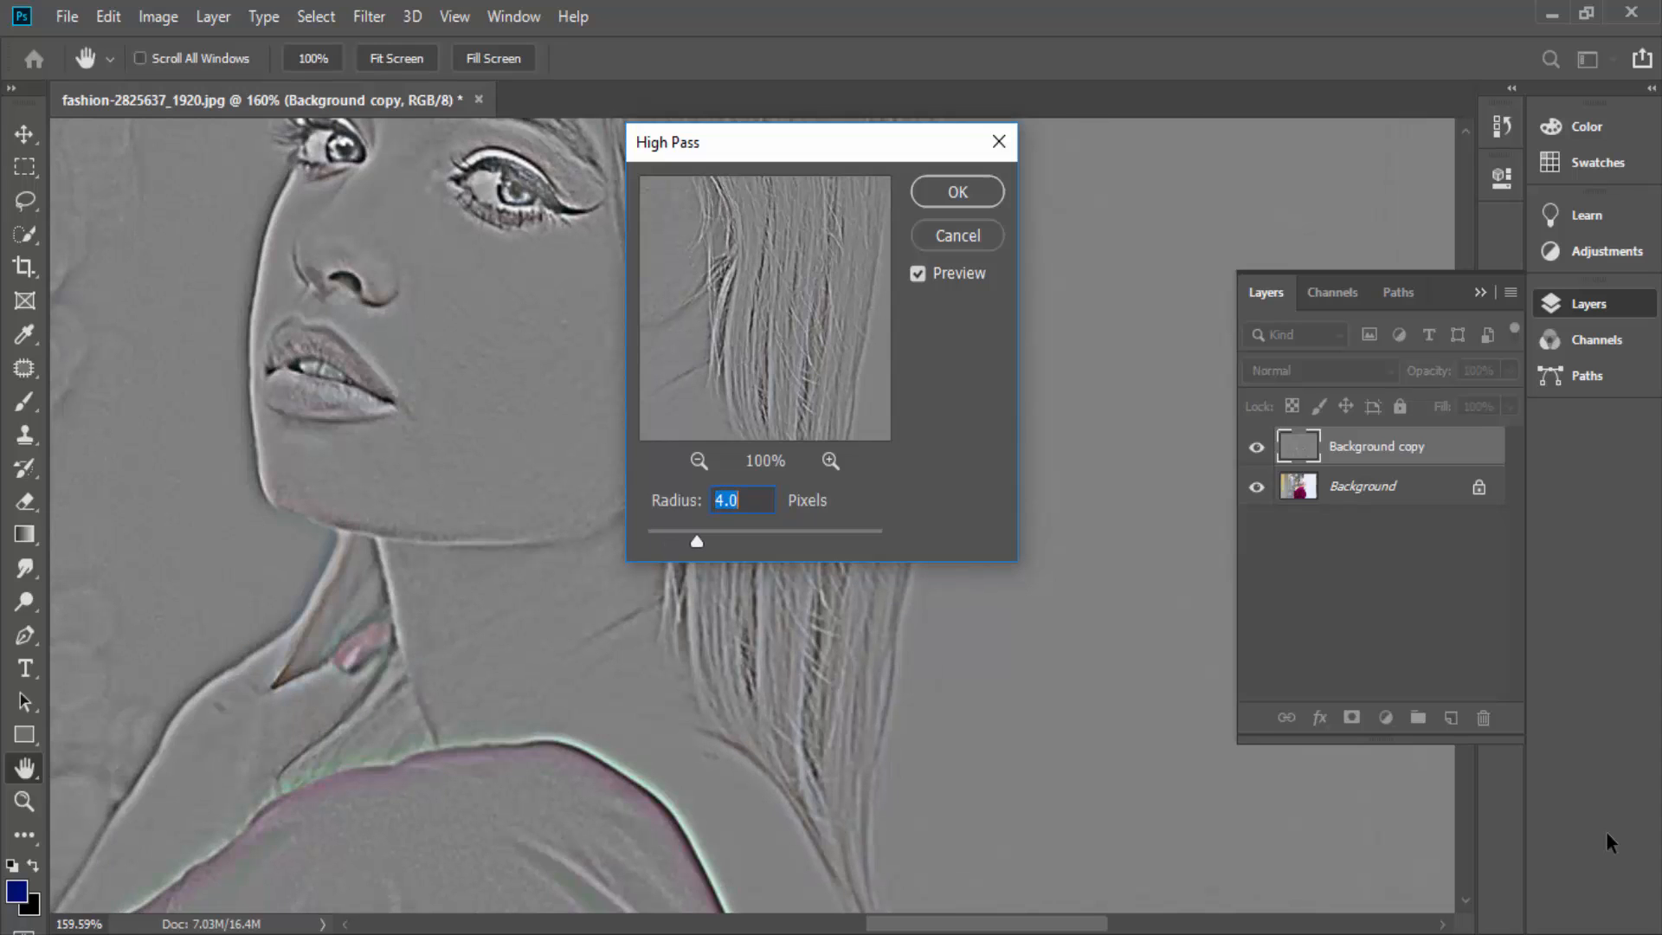
- Move the High Pass dialog away from the hair and apply the filter with a radius of 5.8 pixels
{"action": "left_click_drag", "start_coordinate": [737, 149], "coordinate": [948, 202]}
{"action": "key", "text": "Up"}
{"action": "key", "text": "Up"}
{"action": "key", "text": "Up"}
{"action": "key", "text": "Up"}
{"action": "key", "text": "Up"}
{"action": "key", "text": "Up"}
{"action": "key", "text": "Up"}
{"action": "key", "text": "Up"}
{"action": "key", "text": "Up"}
{"action": "key", "text": "Up"}
{"action": "key", "text": "Up"}
{"action": "key", "text": "Up"}
{"action": "key", "text": "Up"}
{"action": "key", "text": "Up"}
{"action": "key", "text": "Up"}
{"action": "key", "text": "Up"}
{"action": "key", "text": "Up"}
{"action": "key", "text": "Up"}
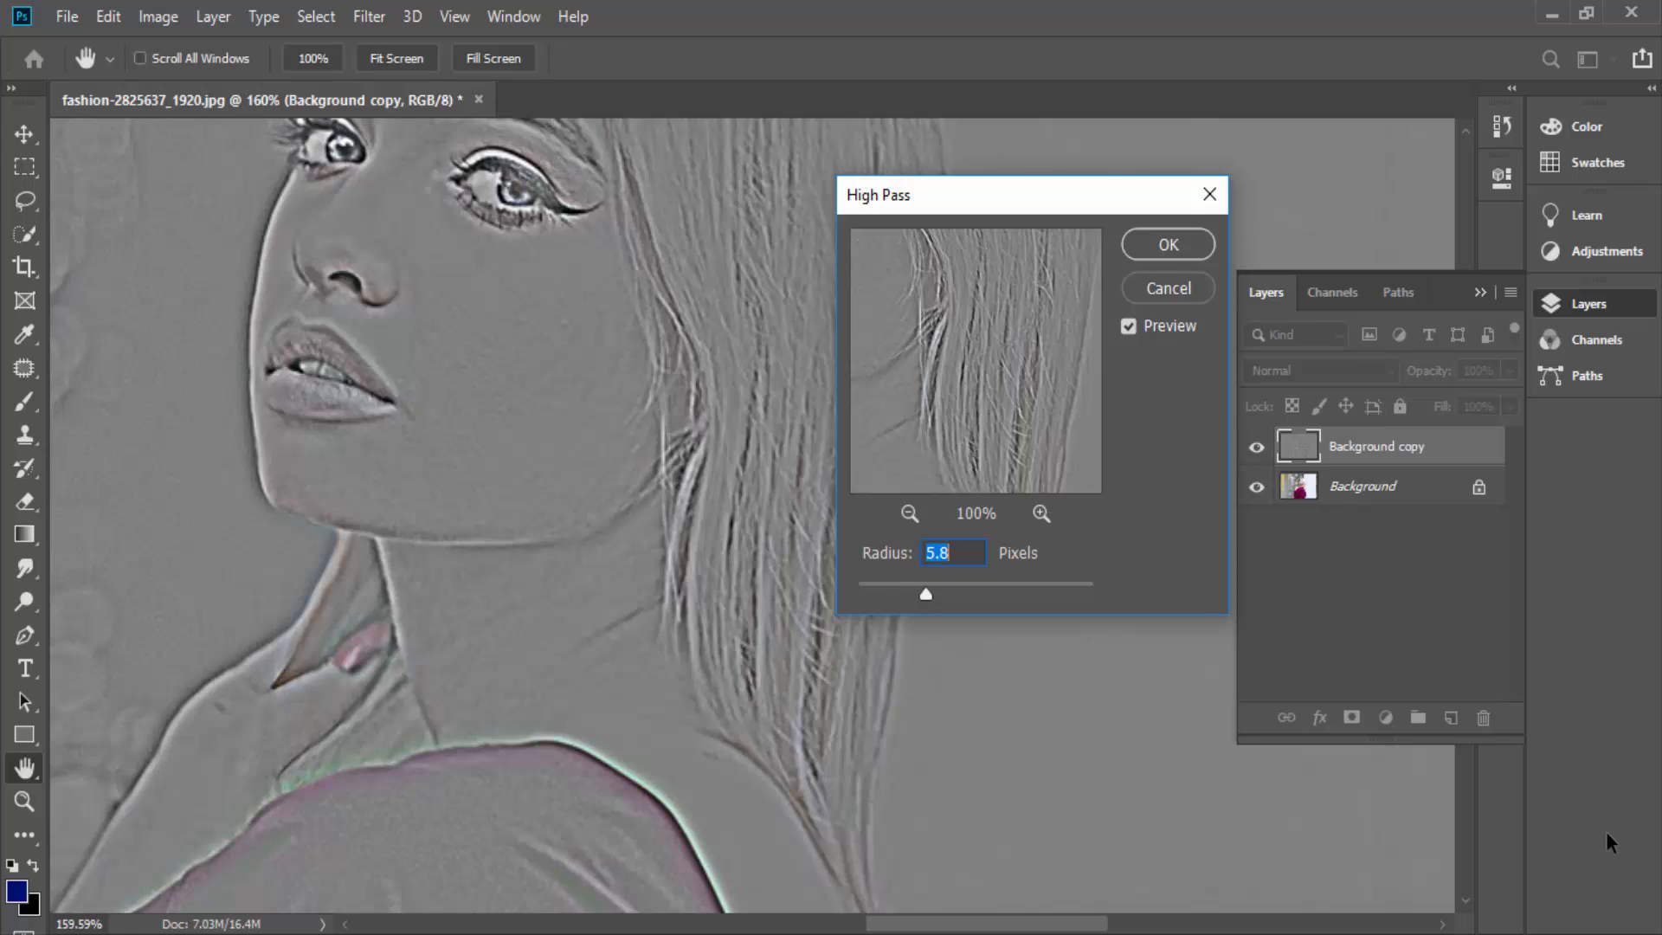
{"action": "key", "text": "Return"}
{"action": "key", "text": "w"}
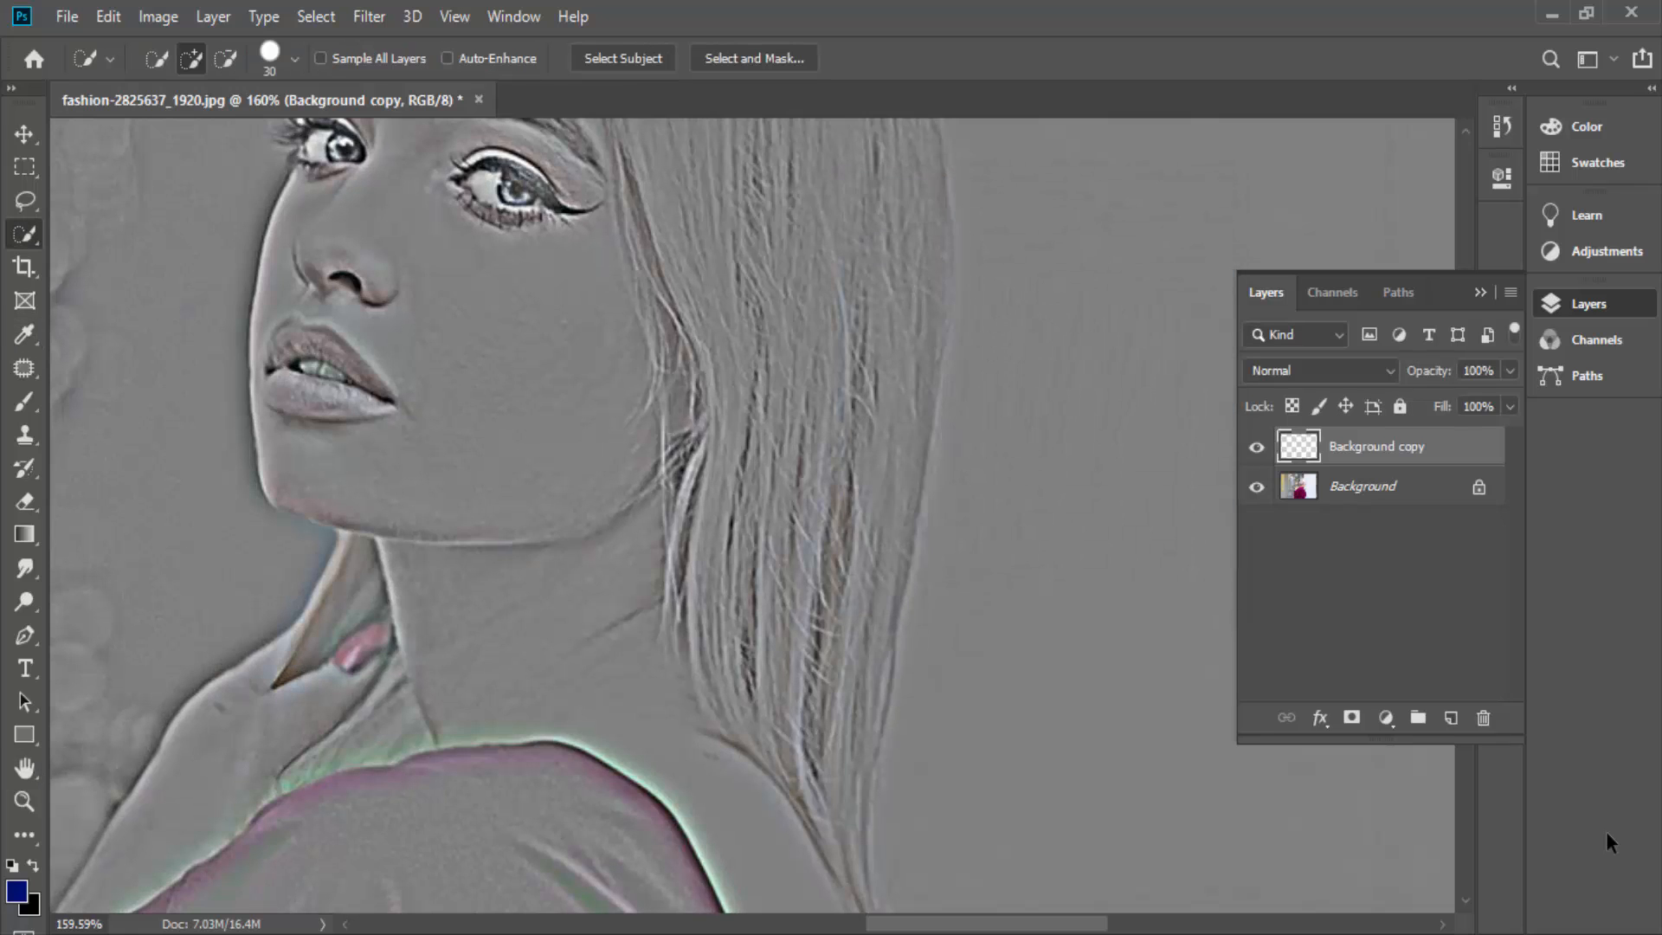
{"action": "key", "text": "ctrl+0"}
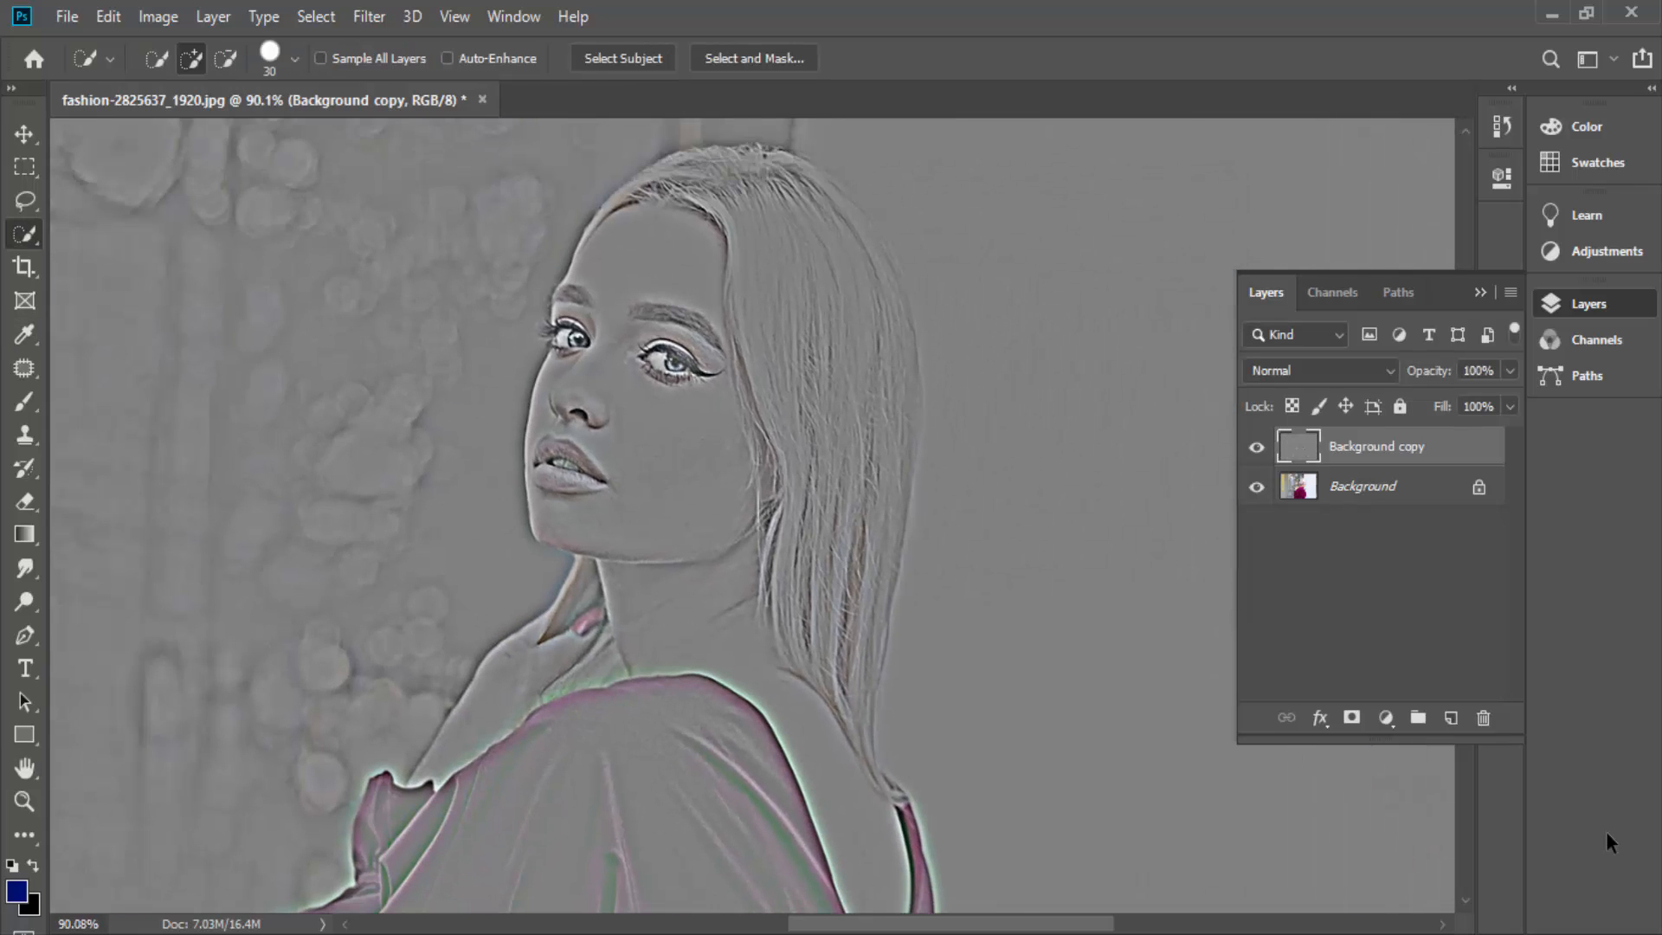
- Preview blend modes on the Background copy layer, including Lighten, Soft Light, Difference, Divide and Saturation, and return to Normal
{"action": "left_click", "coordinate": [1299, 372]}
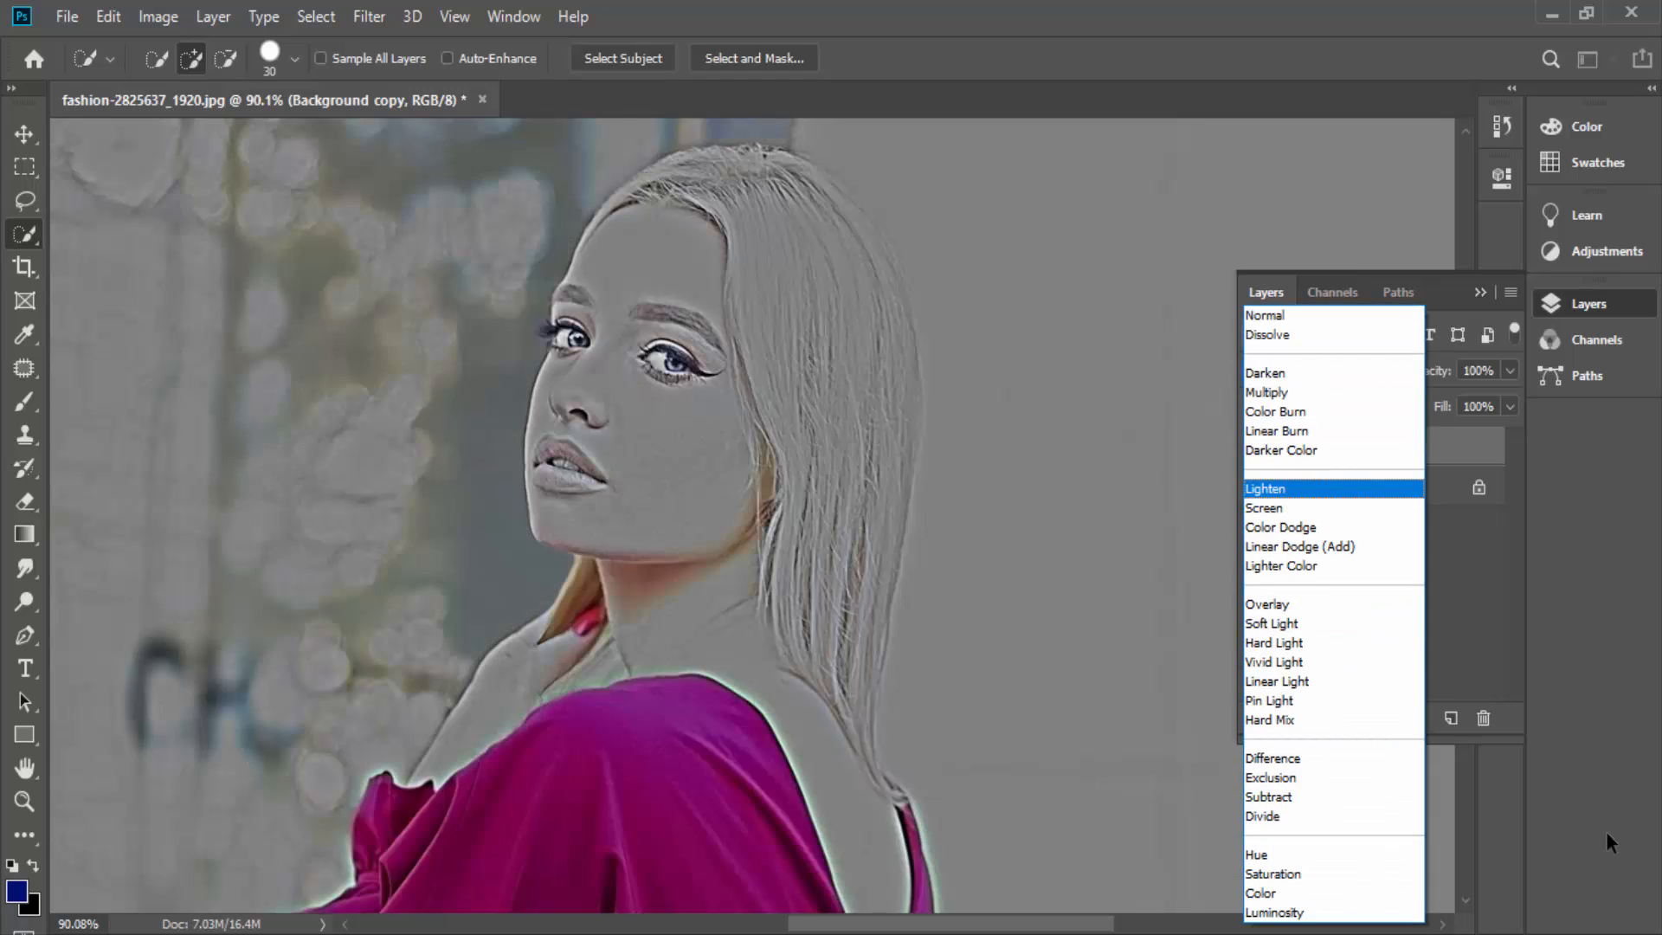
{"action": "key", "text": "Down"}
{"action": "key", "text": "Down"}
{"action": "key", "text": "Down"}
{"action": "key", "text": "Down"}
{"action": "key", "text": "Down"}
{"action": "key", "text": "Down"}
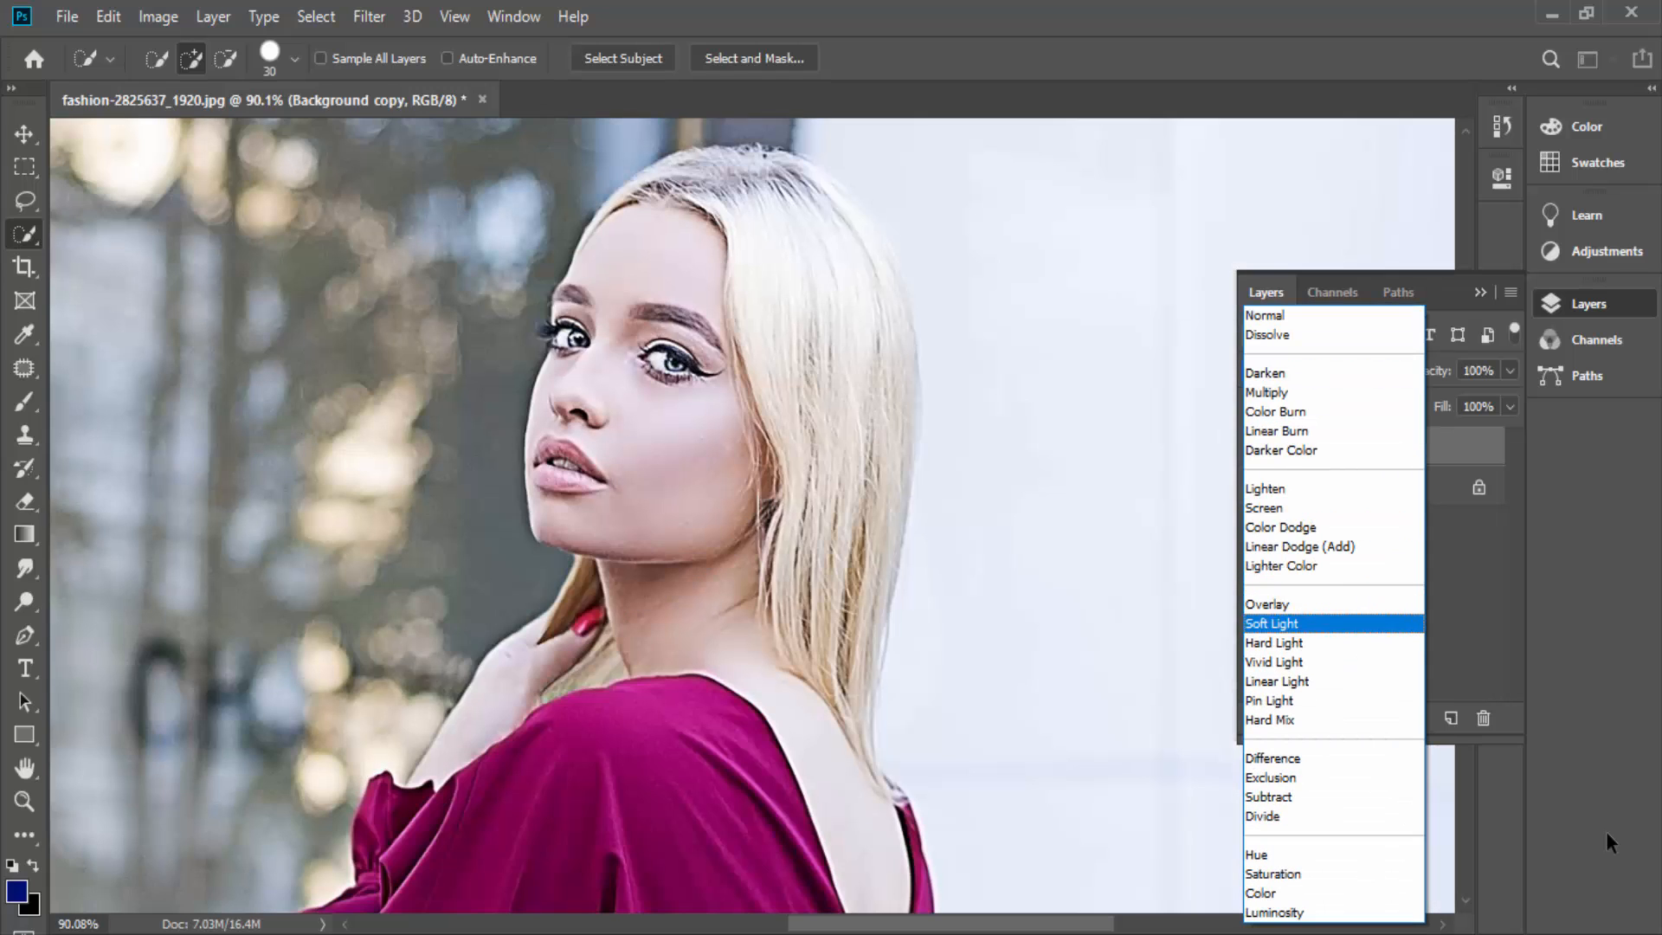
{"action": "key", "text": "Up"}
{"action": "key", "text": "Down"}
{"action": "key", "text": "Down"}
{"action": "key", "text": "Down"}
{"action": "key", "text": "Down"}
{"action": "key", "text": "Down"}
{"action": "key", "text": "Down"}
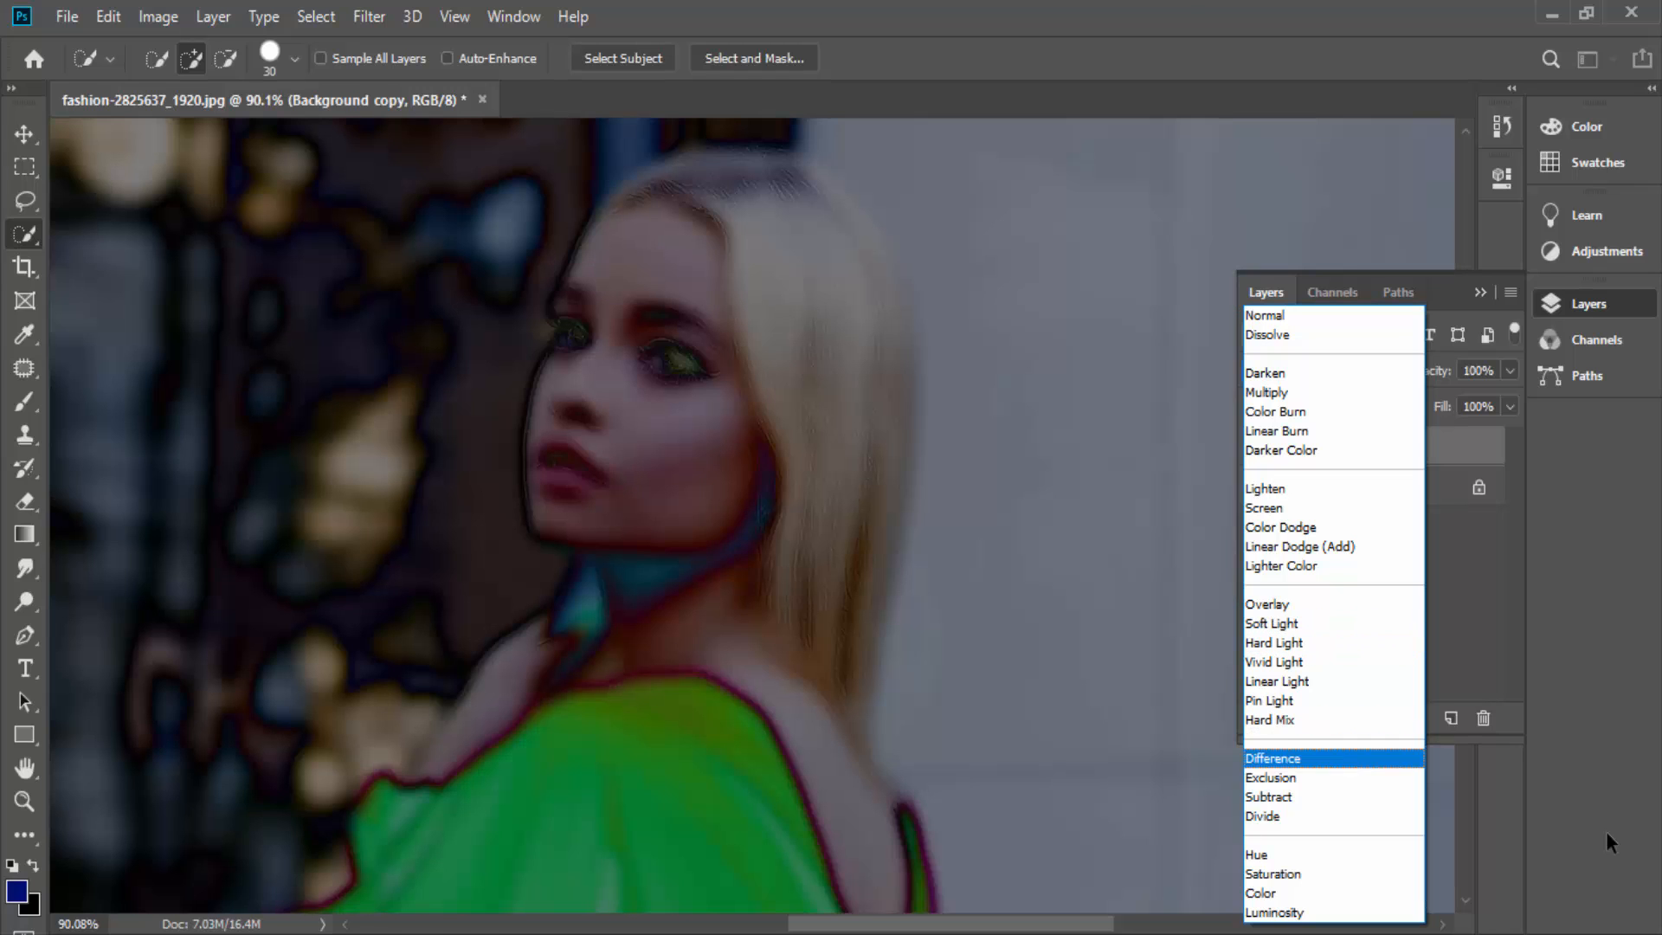
{"action": "key", "text": "Down"}
{"action": "key", "text": "Down"}
{"action": "key", "text": "Down"}
{"action": "key", "text": "Down"}
{"action": "key", "text": "Down"}
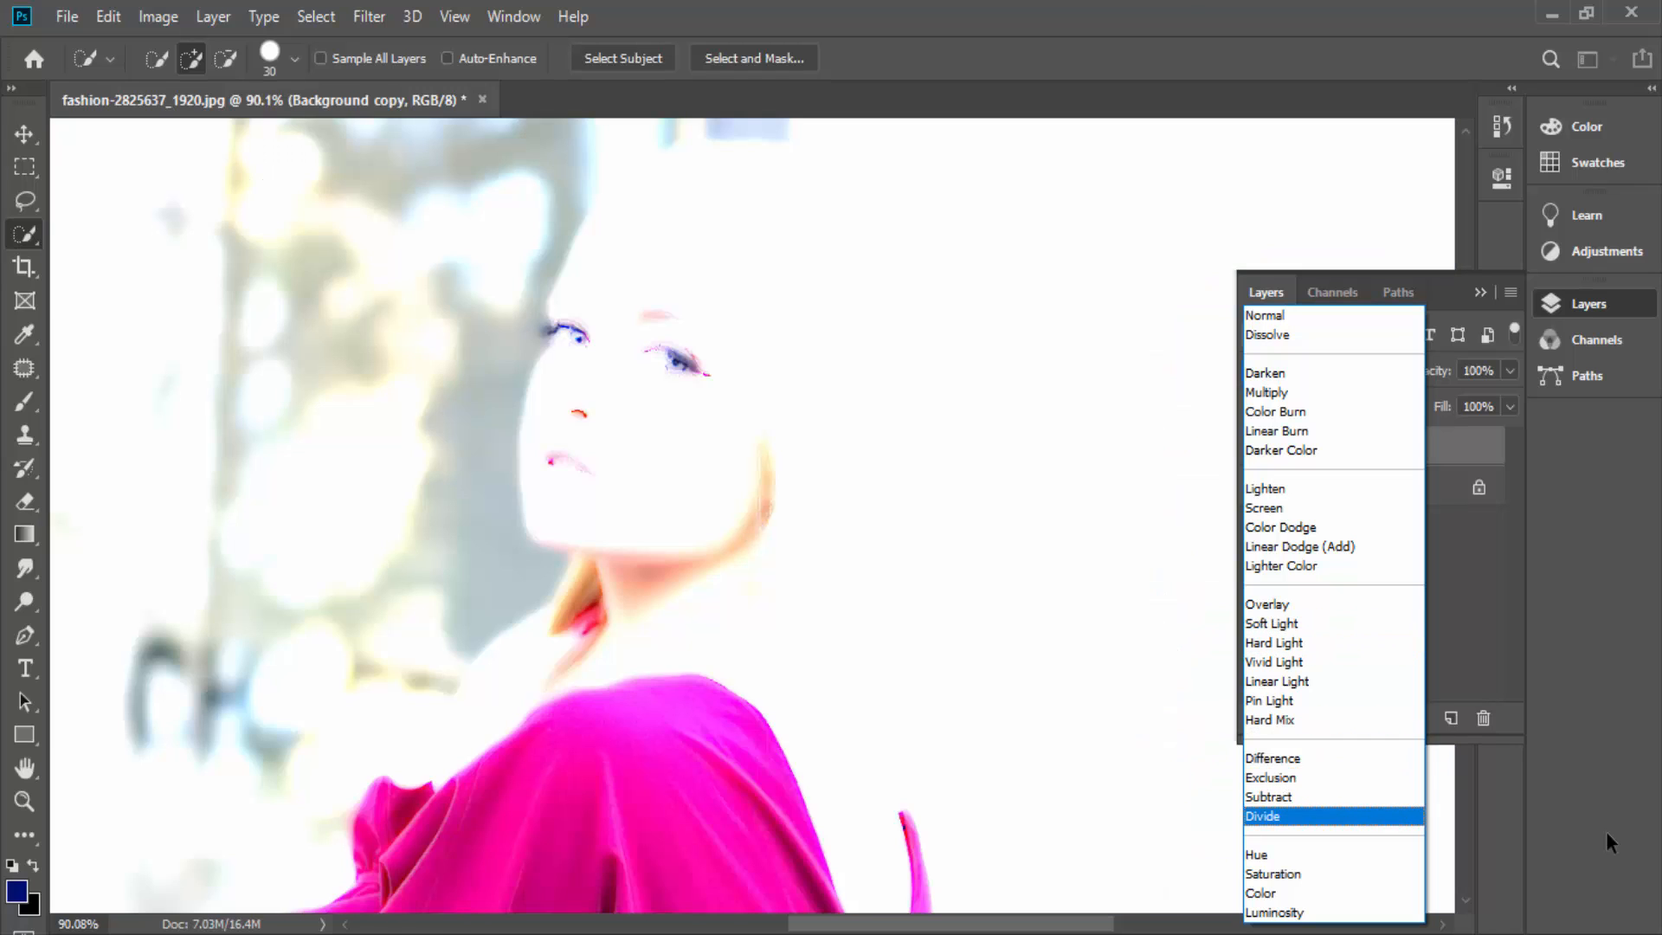
{"action": "key", "text": "Down"}
{"action": "key", "text": "Up"}
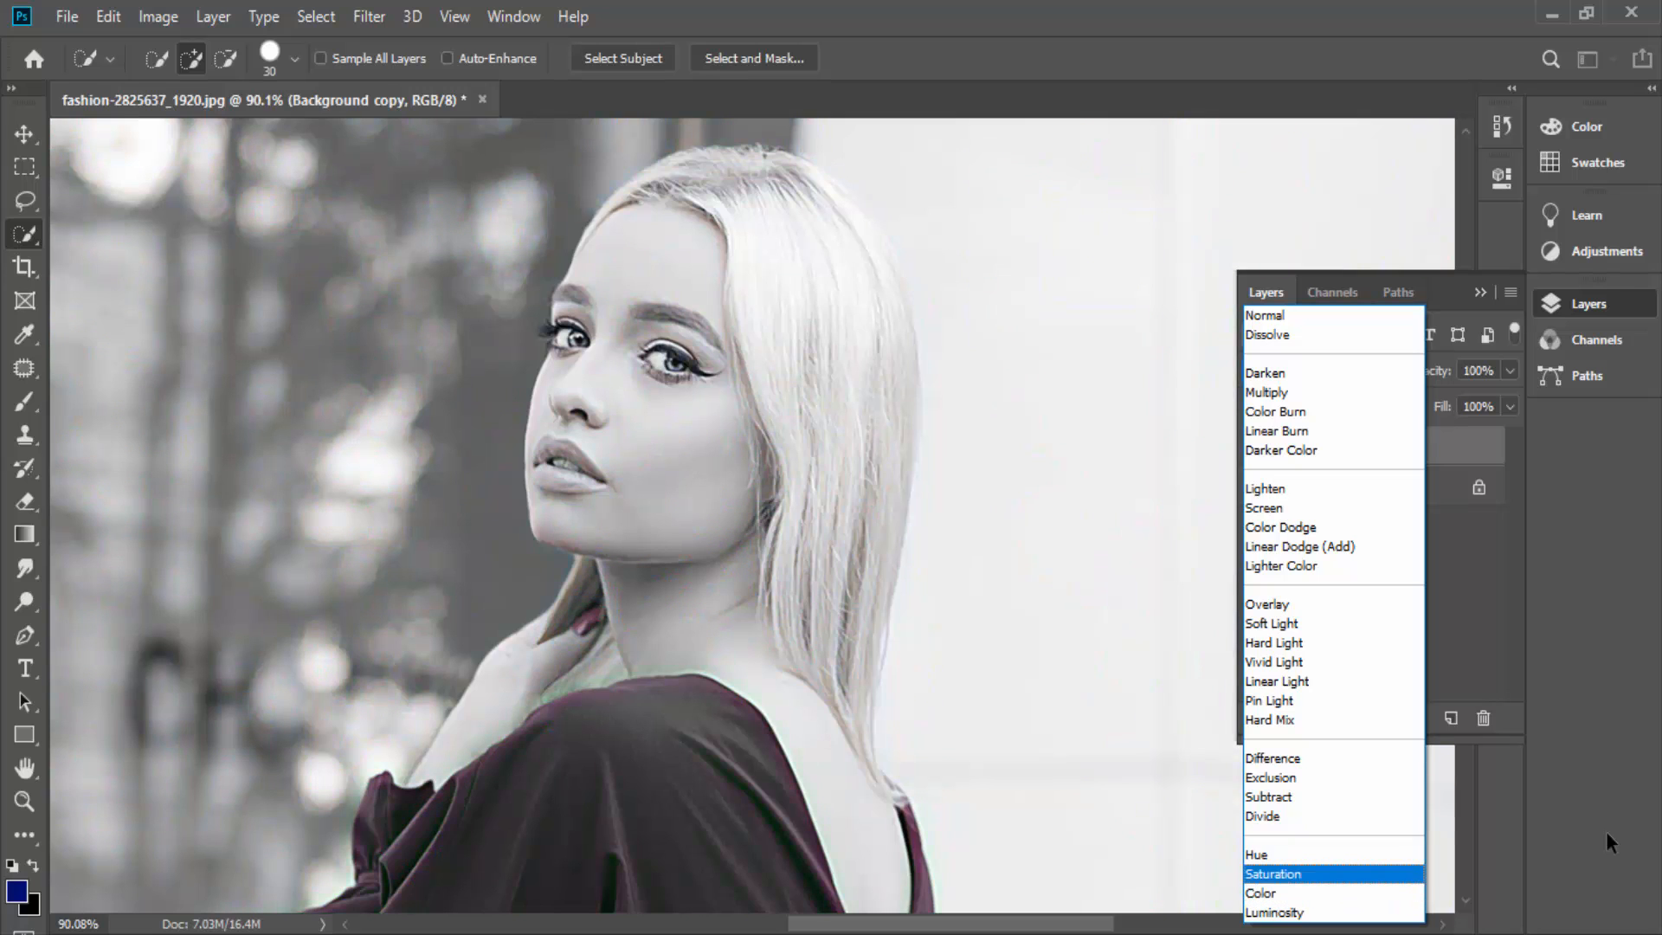
{"action": "key", "text": "Up"}
{"action": "key", "text": "Up"}
{"action": "key", "text": "Up"}
{"action": "key", "text": "Up"}
{"action": "key", "text": "Up"}
{"action": "key", "text": "Up"}
{"action": "key", "text": "Up"}
{"action": "key", "text": "Up"}
{"action": "key", "text": "Up"}
{"action": "key", "text": "Up"}
{"action": "key", "text": "Up"}
{"action": "key", "text": "Up"}
{"action": "key", "text": "Up"}
{"action": "key", "text": "Up"}
{"action": "key", "text": "Up"}
{"action": "key", "text": "Up"}
{"action": "key", "text": "Up"}
{"action": "key", "text": "Up"}
{"action": "key", "text": "Up"}
{"action": "key", "text": "Up"}
{"action": "key", "text": "Up"}
{"action": "key", "text": "Up"}
{"action": "key", "text": "Up"}
{"action": "key", "text": "Up"}
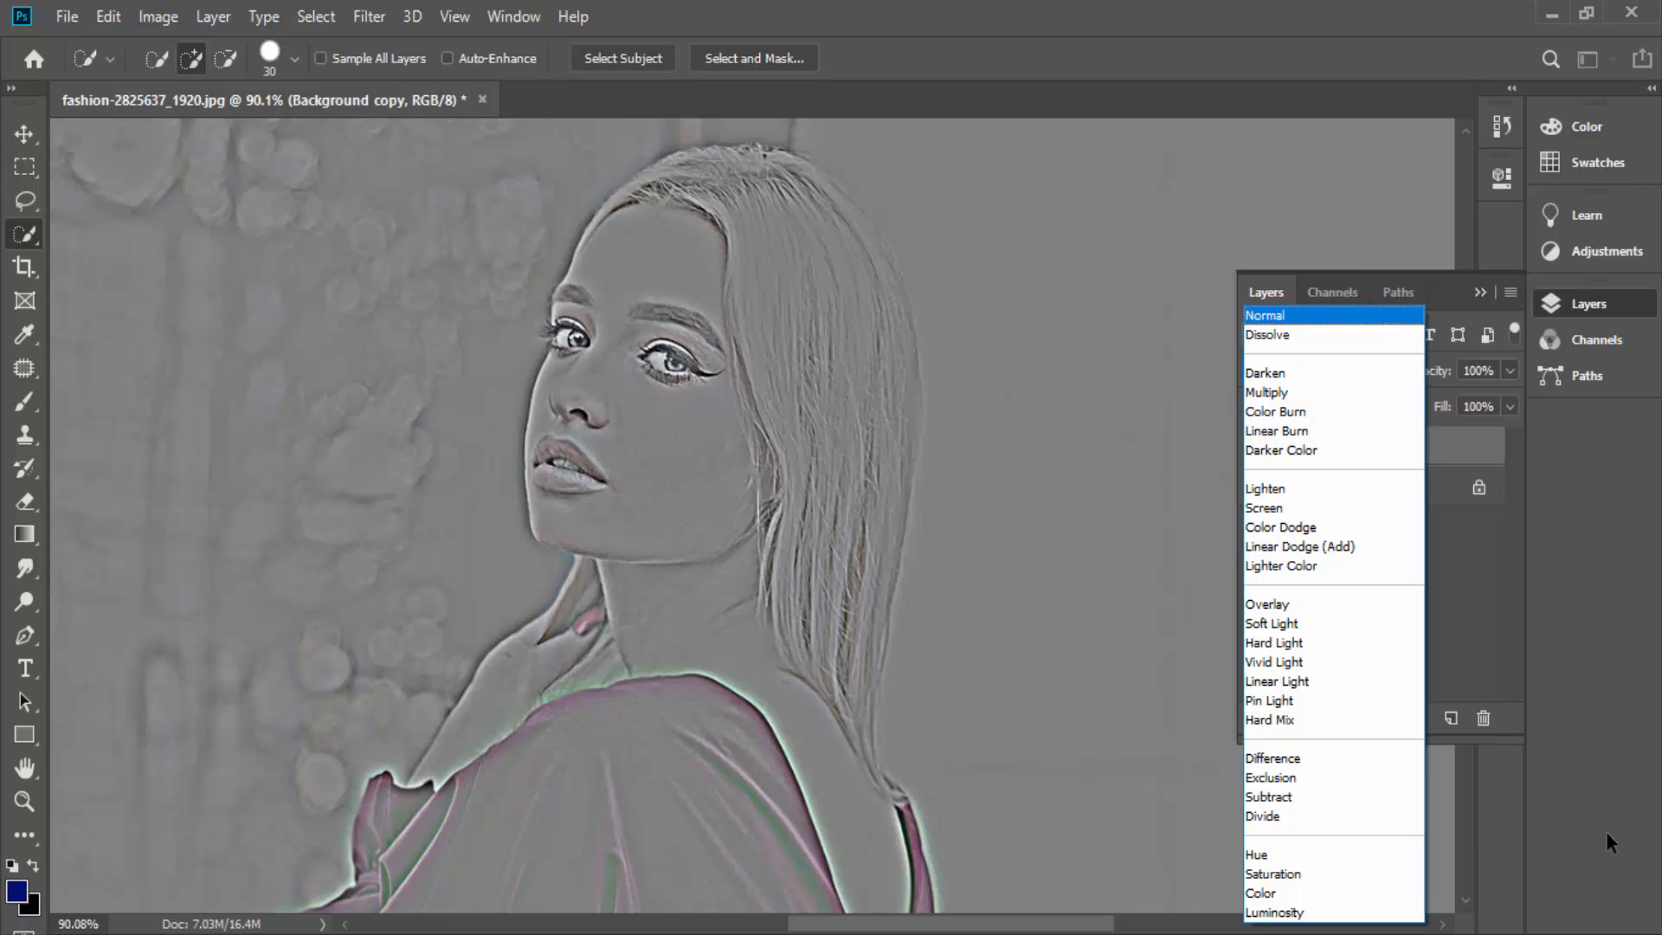
- Set the Background copy layer's blend mode to Overlay
{"action": "key", "text": "Down"}
{"action": "key", "text": "Down"}
{"action": "key", "text": "Up"}
{"action": "key", "text": "Up"}
{"action": "key", "text": "Down"}
{"action": "key", "text": "Down"}
{"action": "key", "text": "Down"}
{"action": "key", "text": "Down"}
{"action": "key", "text": "Down"}
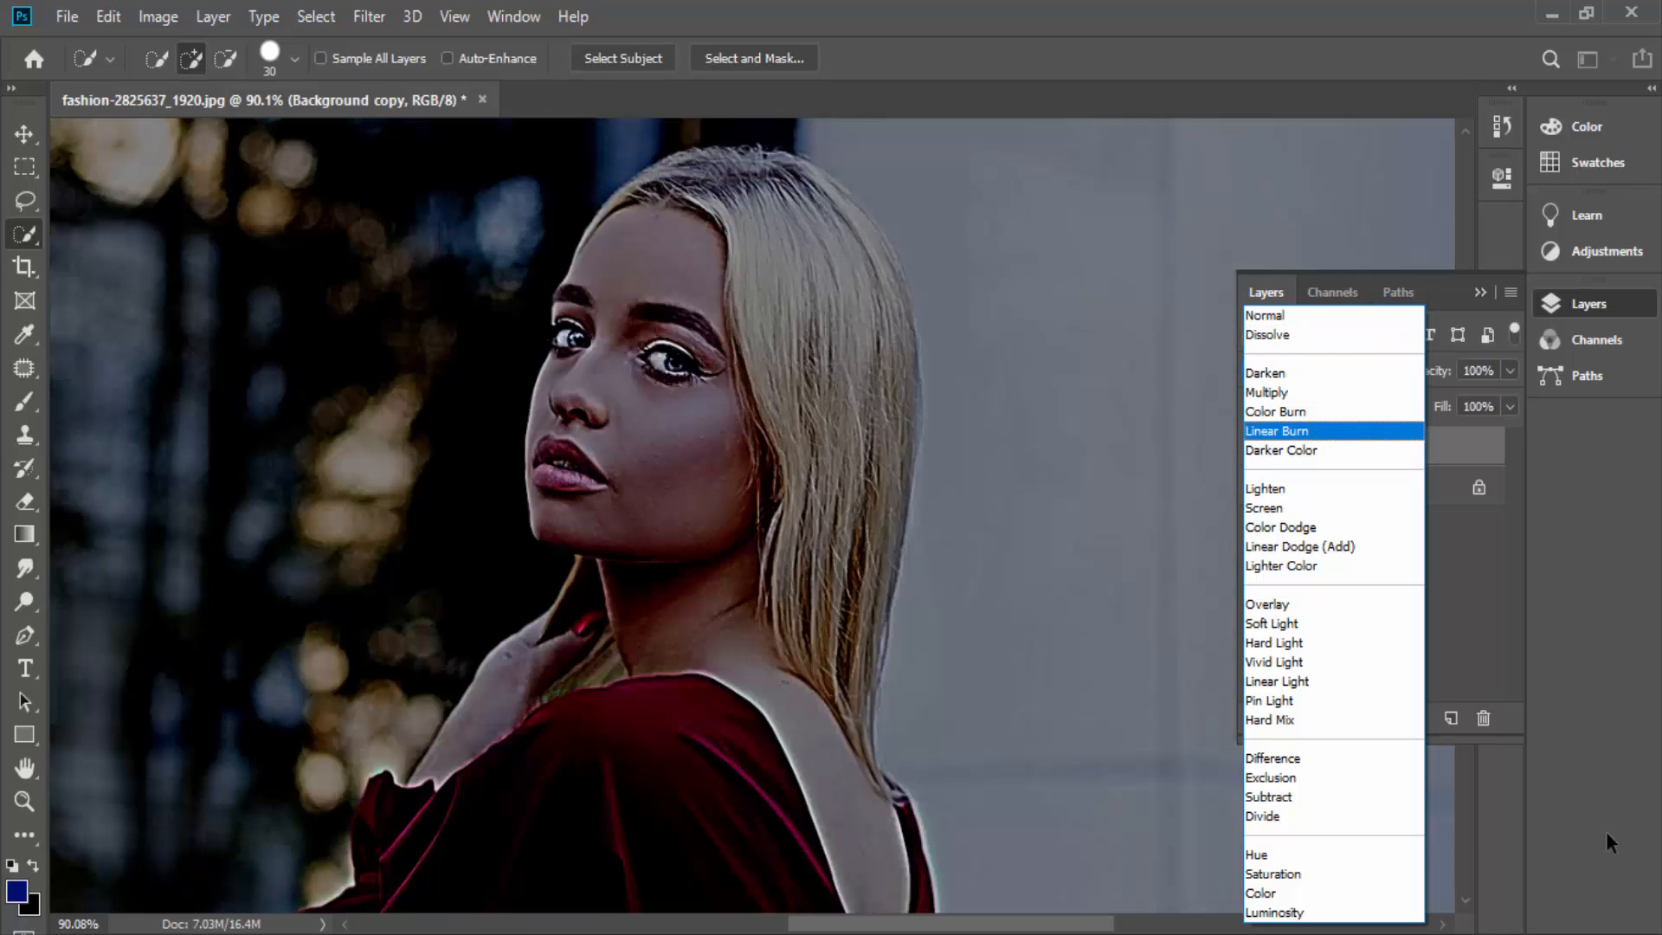
{"action": "key", "text": "Down"}
{"action": "key", "text": "Down"}
{"action": "key", "text": "Down"}
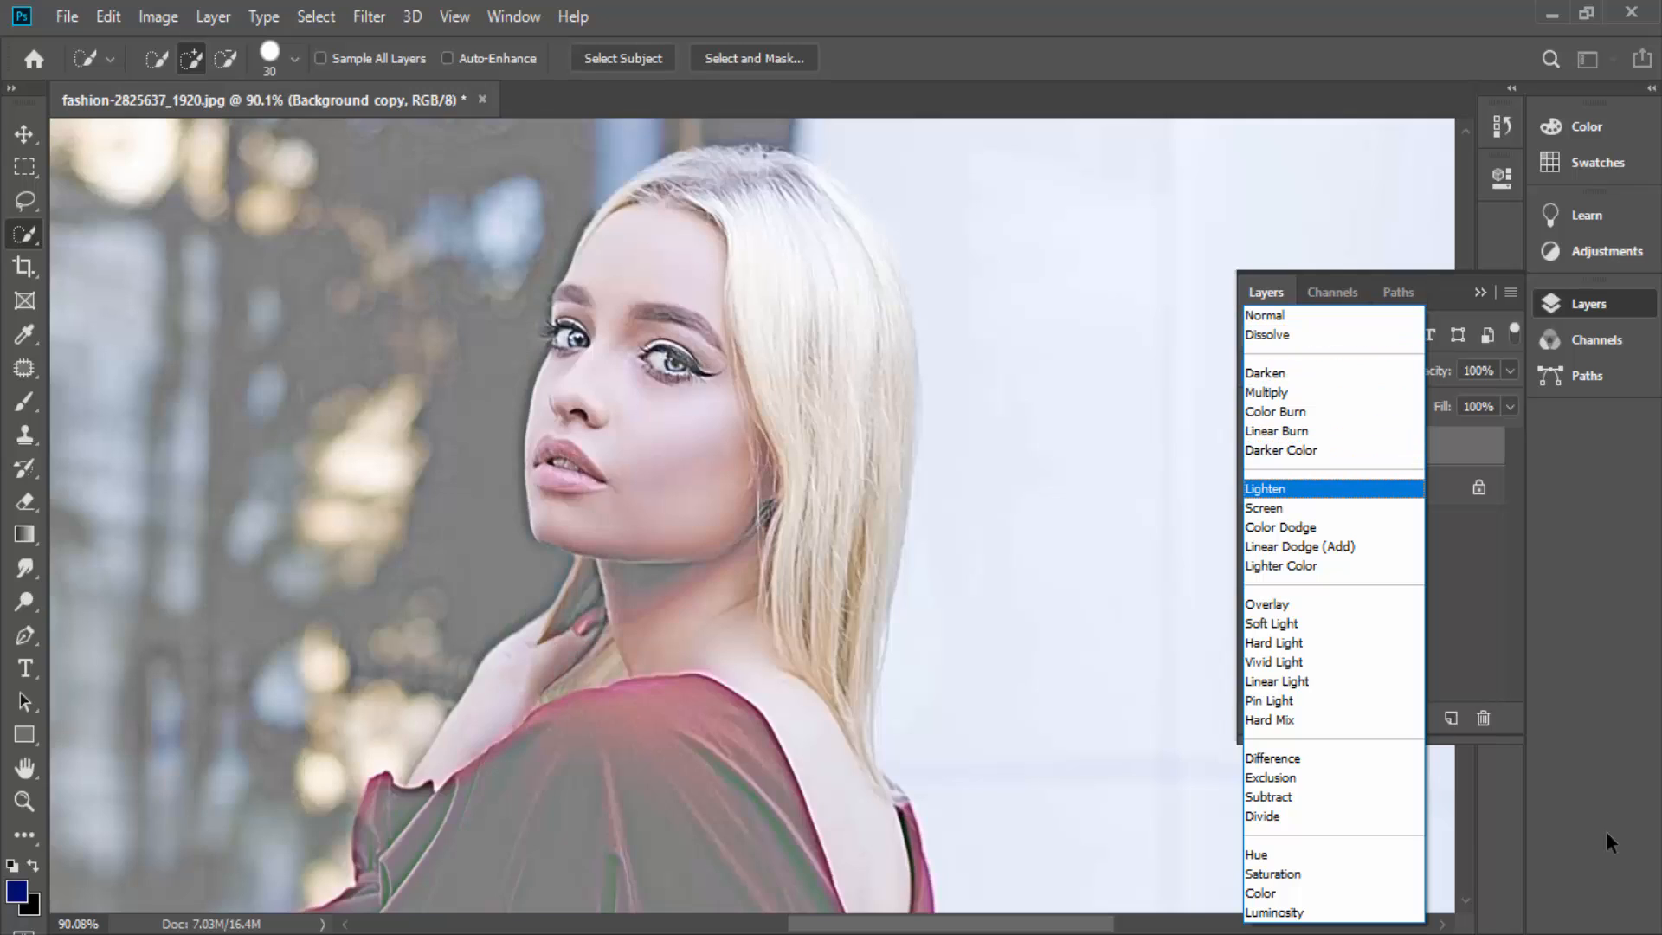
{"action": "key", "text": "Down"}
{"action": "key", "text": "Down"}
{"action": "key", "text": "Down"}
{"action": "key", "text": "Down"}
{"action": "key", "text": "Return"}
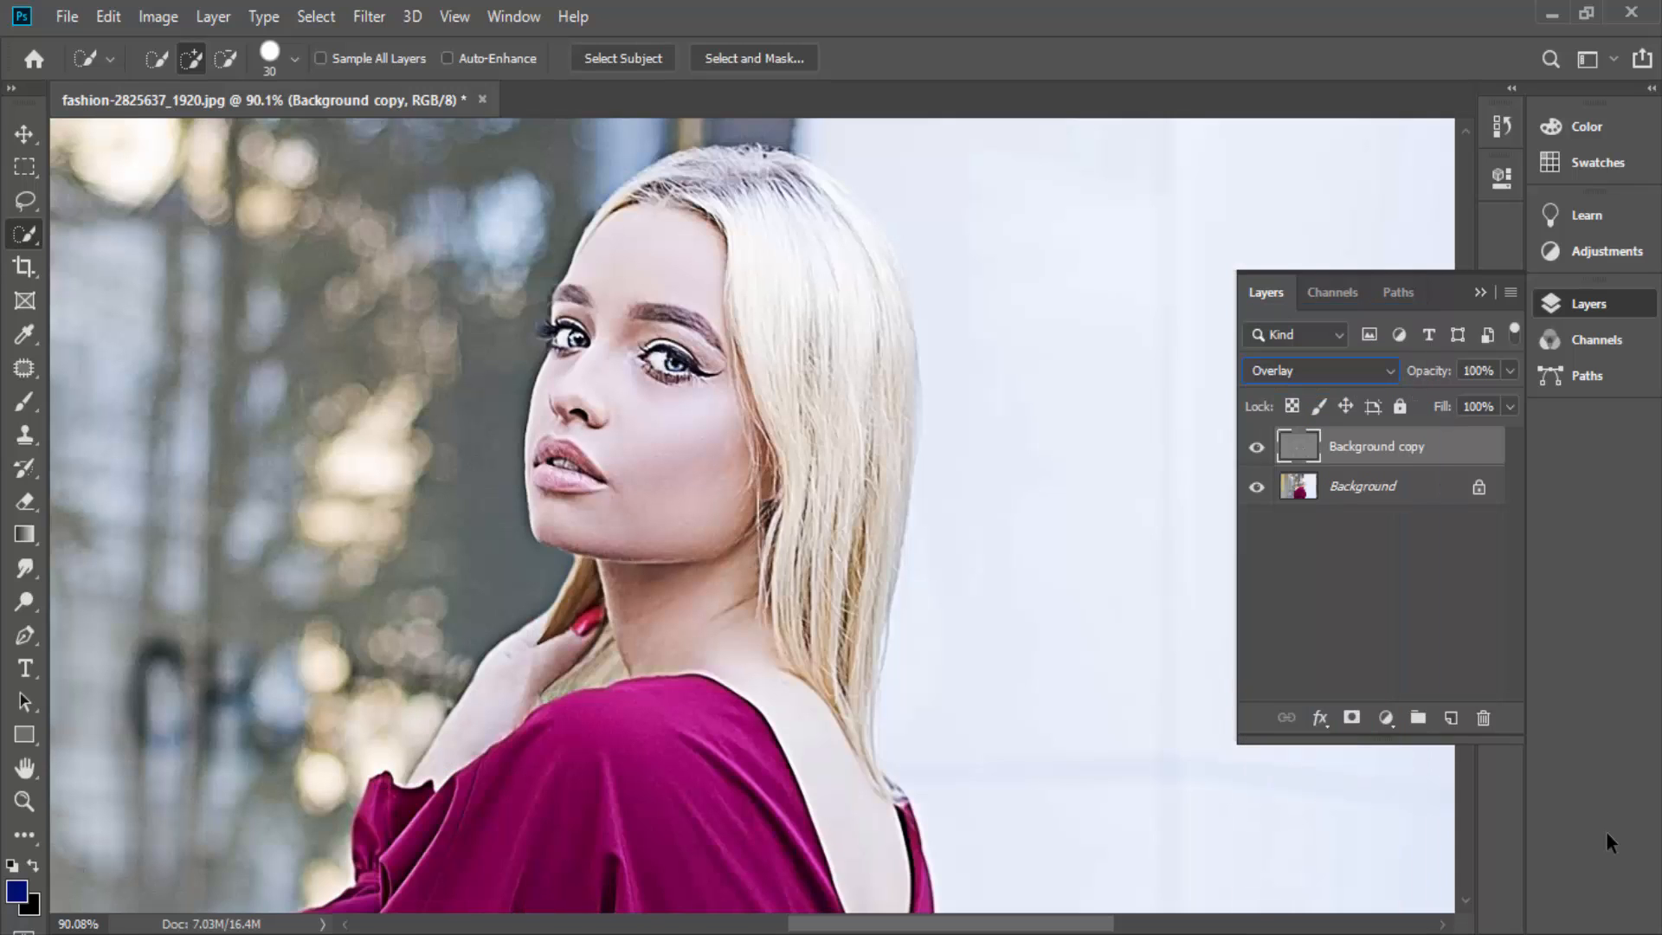
- Check the Overlay result by hiding and showing the Background layer, and bring the whole head into view
{"action": "left_click", "coordinate": [1256, 488]}
{"action": "left_click", "coordinate": [1256, 487]}
{"action": "mouse_move", "coordinate": [744, 485]}
{"action": "left_mouse_down"}
{"action": "mouse_move", "coordinate": [485, 433]}
{"action": "mouse_move", "coordinate": [766, 694]}
{"action": "mouse_move", "coordinate": [944, 597]}
{"action": "left_mouse_up"}
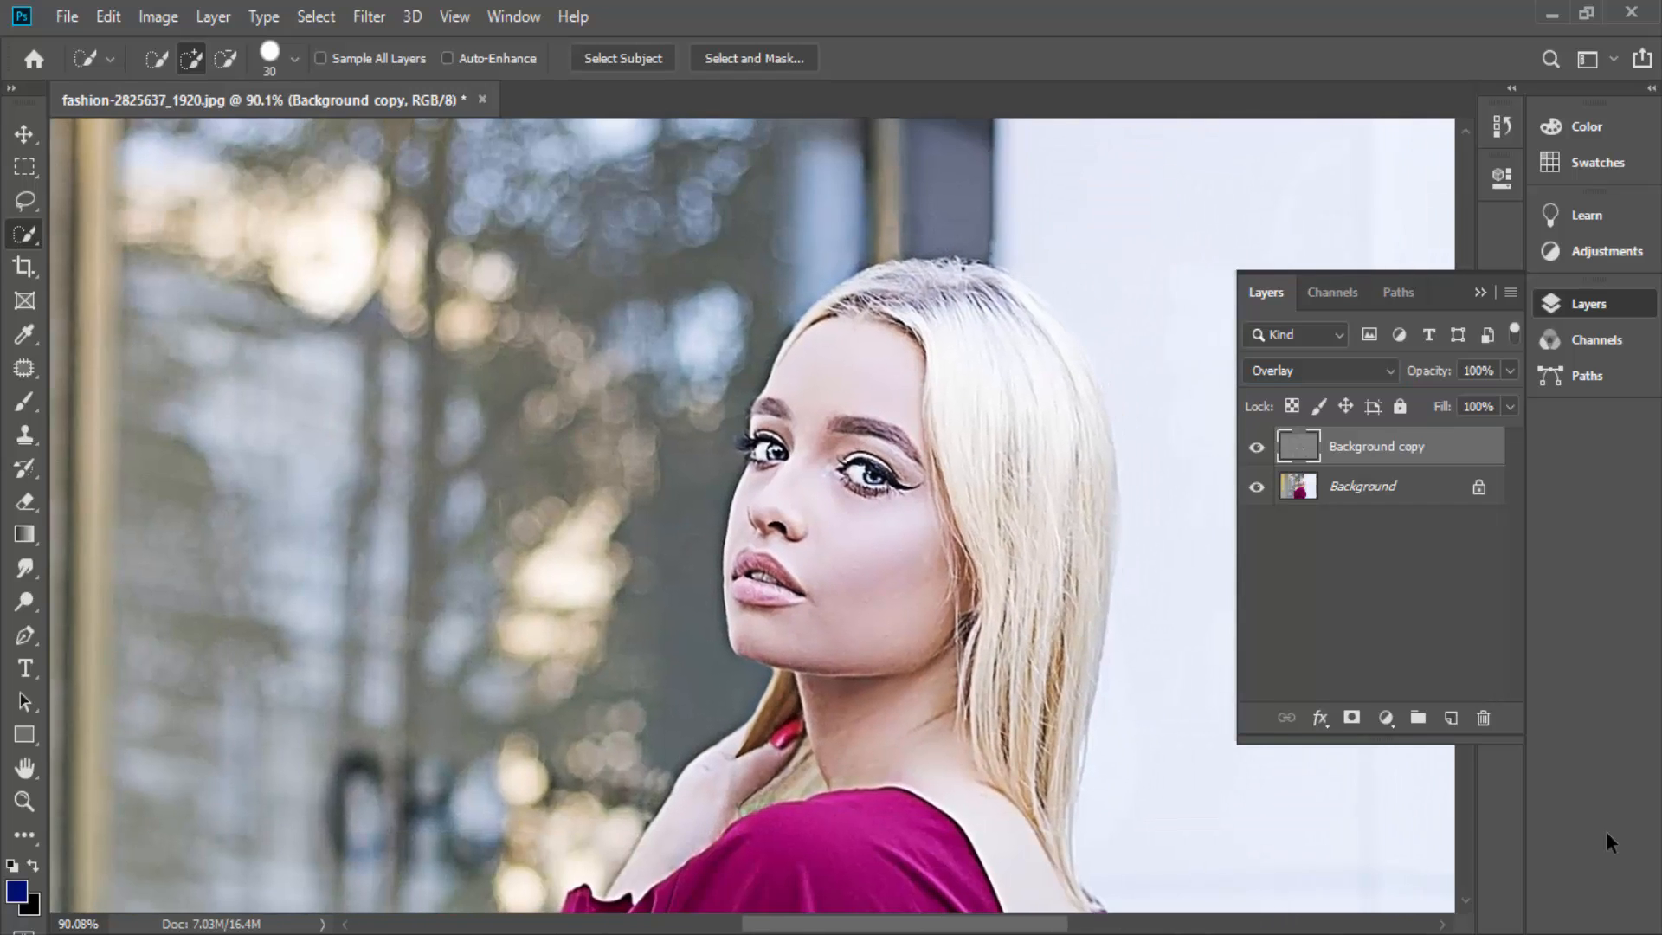
- Look through the filter categories from Noise and Stylize to Other
{"action": "left_click", "coordinate": [369, 16]}
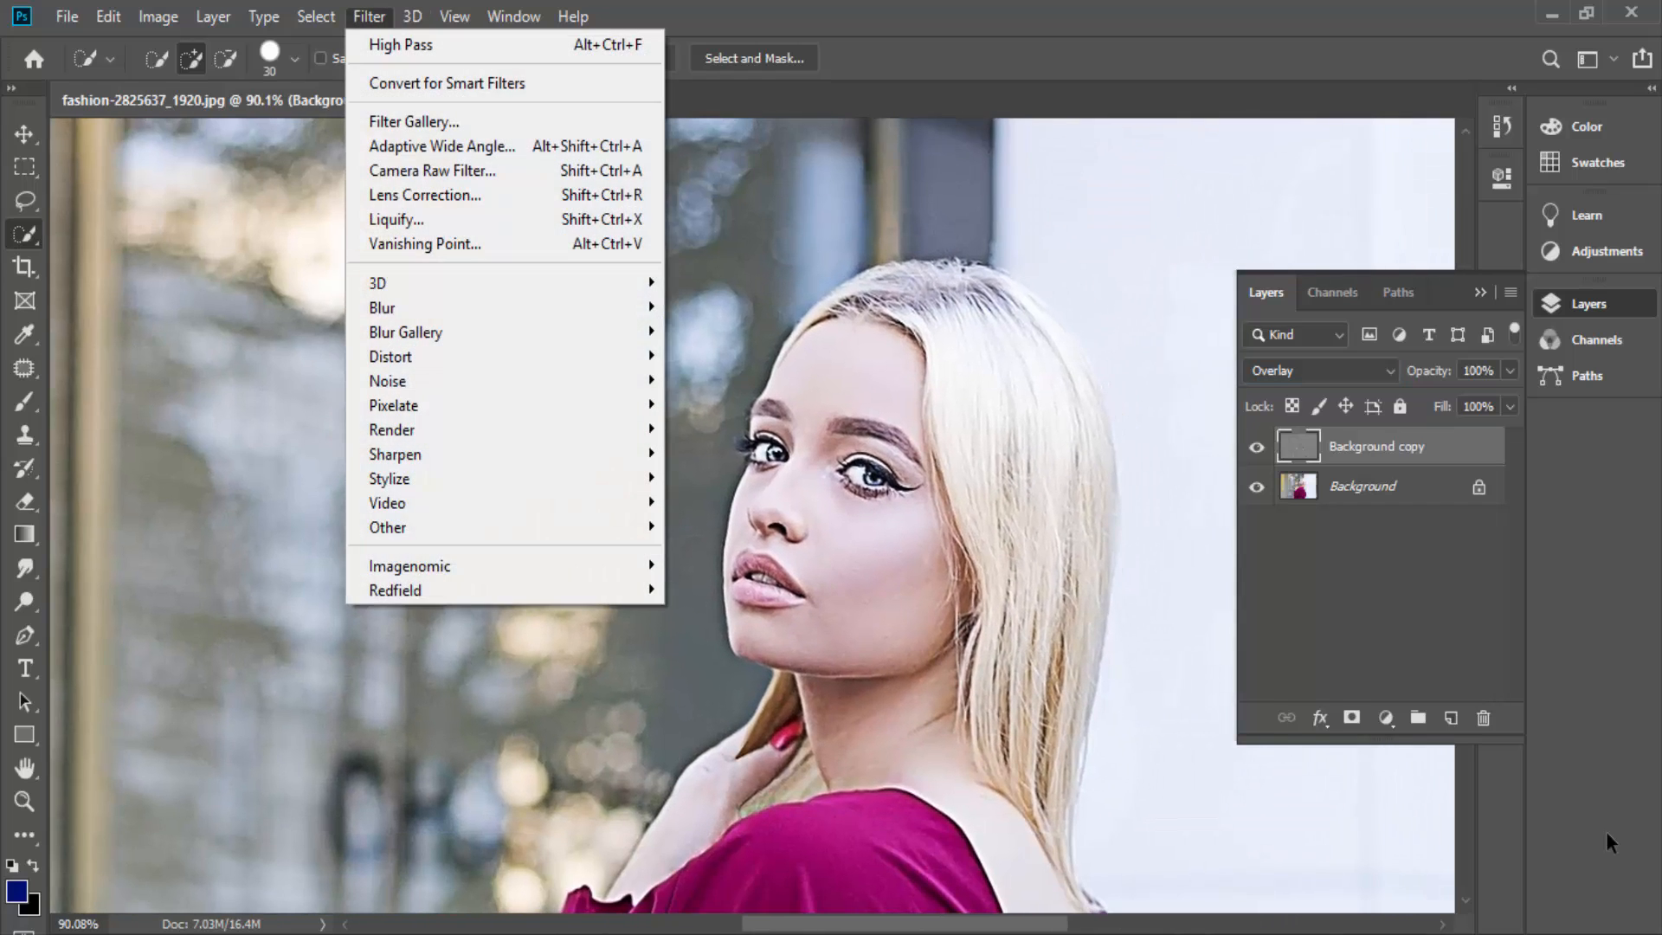
{"action": "mouse_move", "coordinate": [387, 380]}
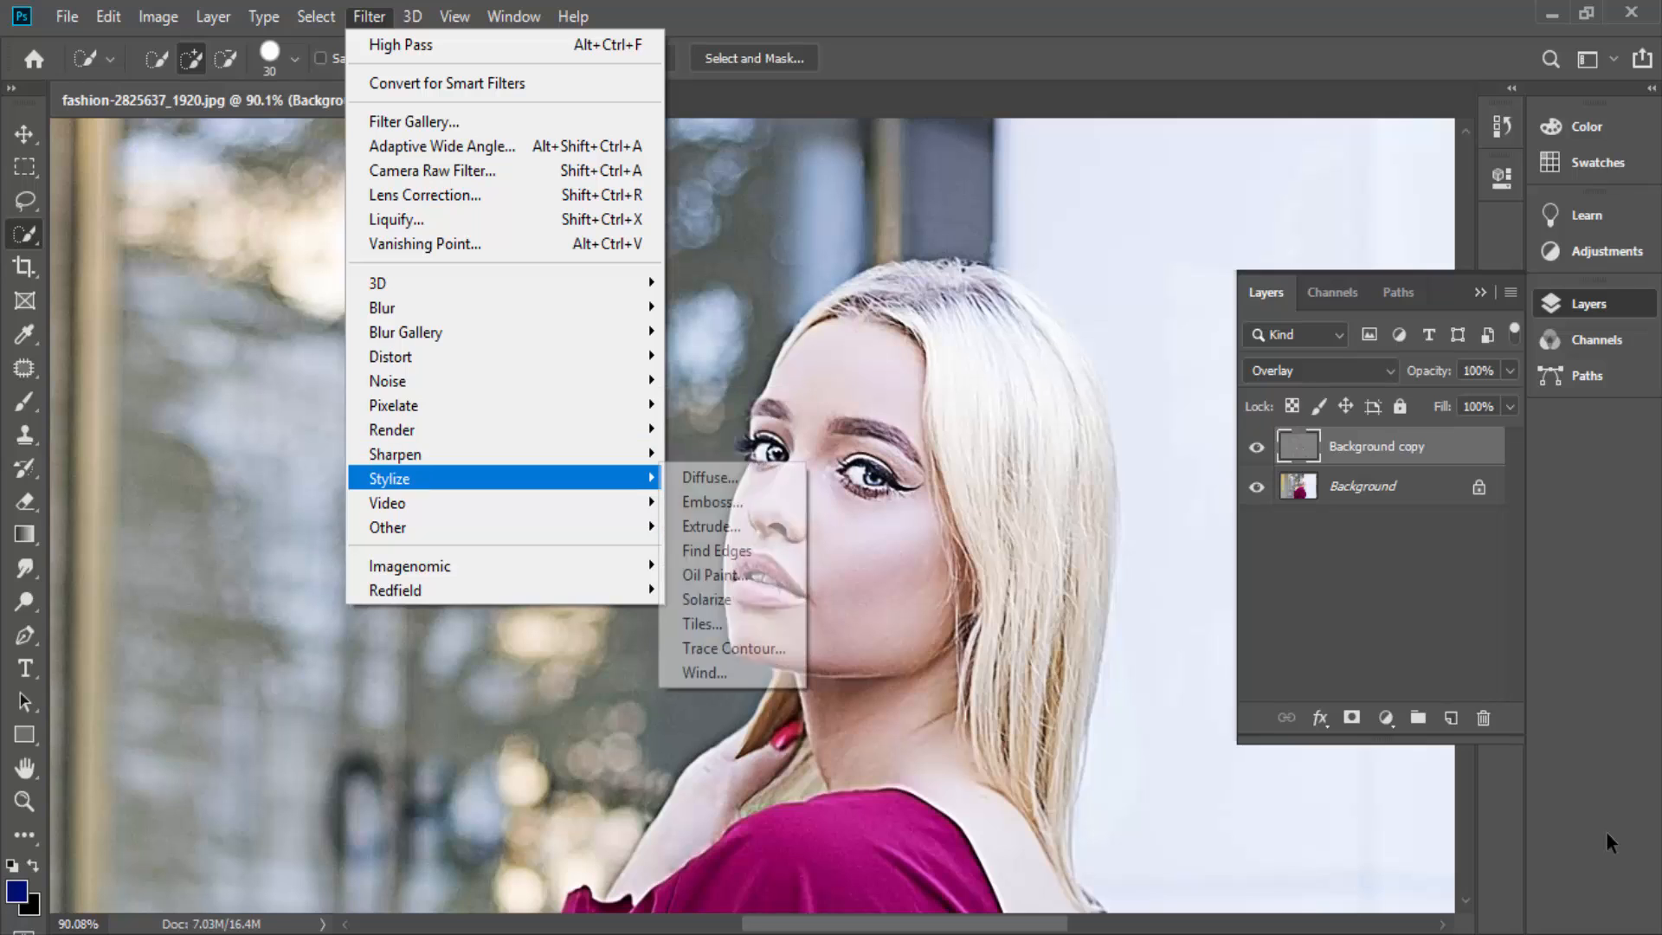
{"action": "mouse_move", "coordinate": [387, 503]}
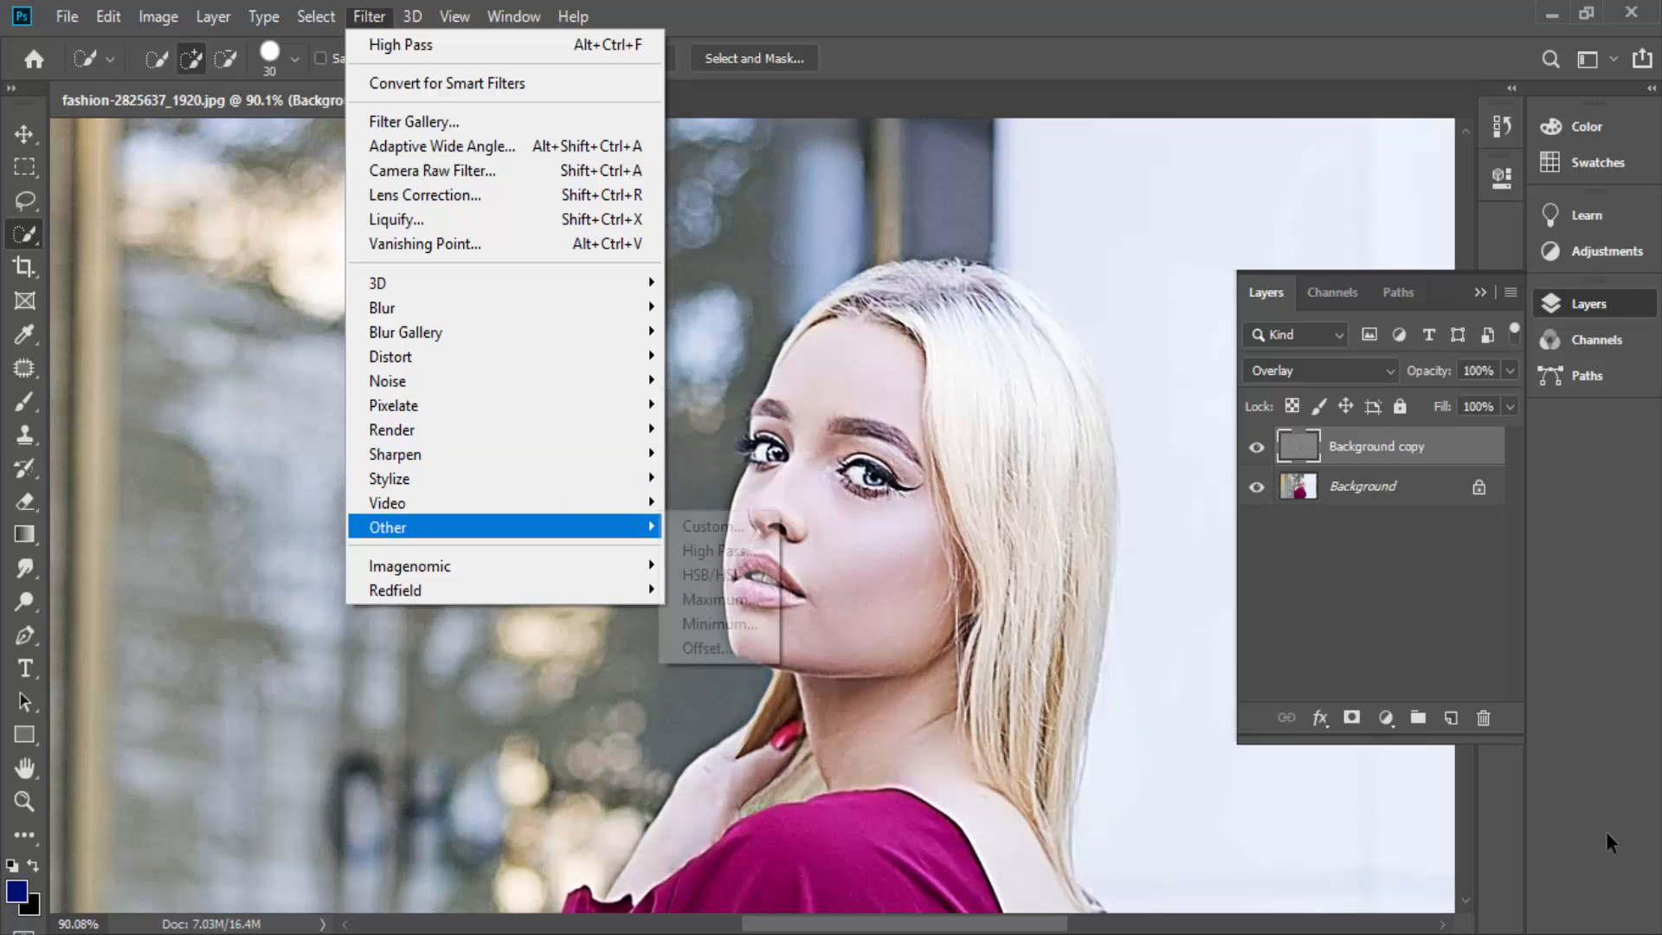